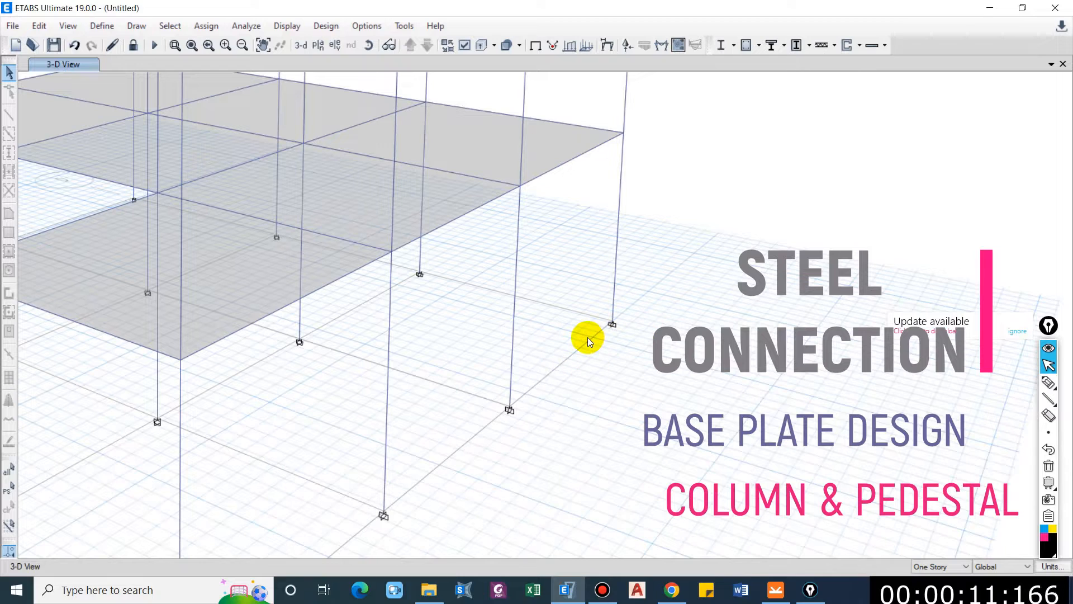
Step: Display the Fz, Mx and My support reactions as arrows for the Envelope combination with the Max option
scroll(588, 337, "down", 5)
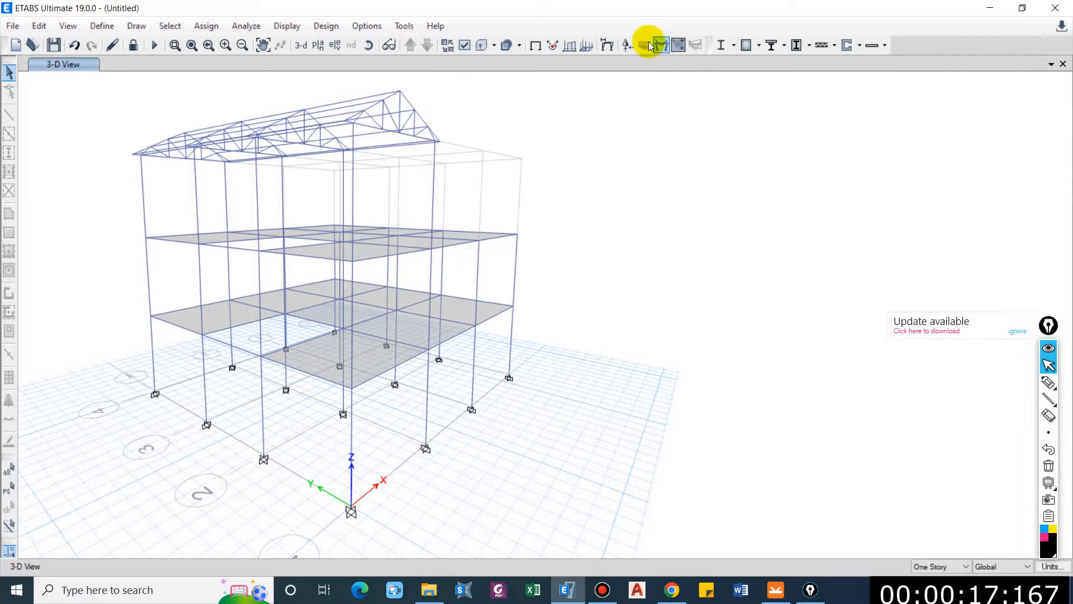
left_click(629, 46)
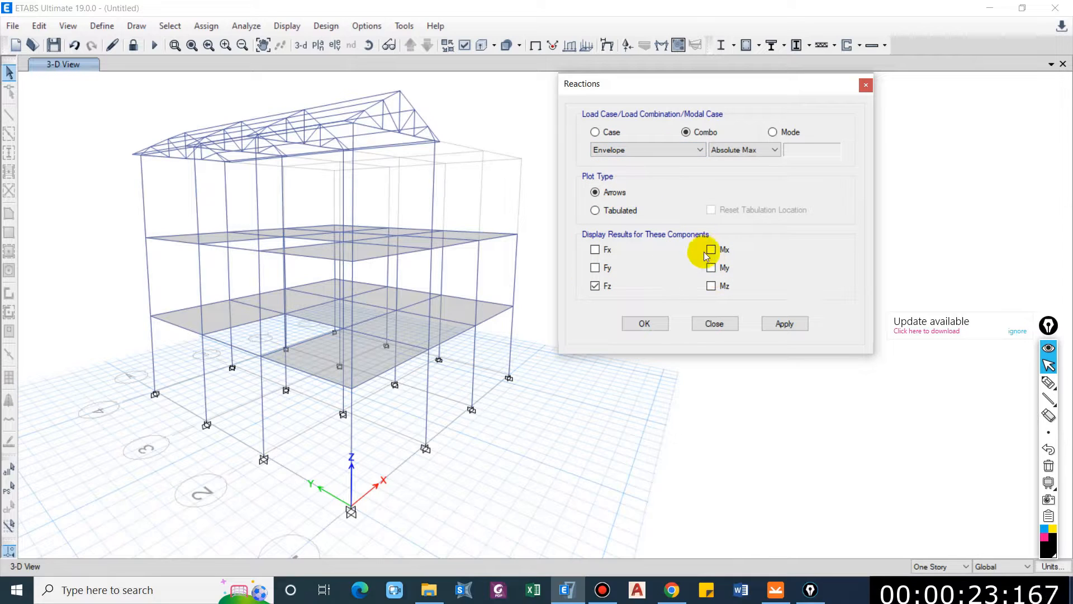
left_click(645, 149)
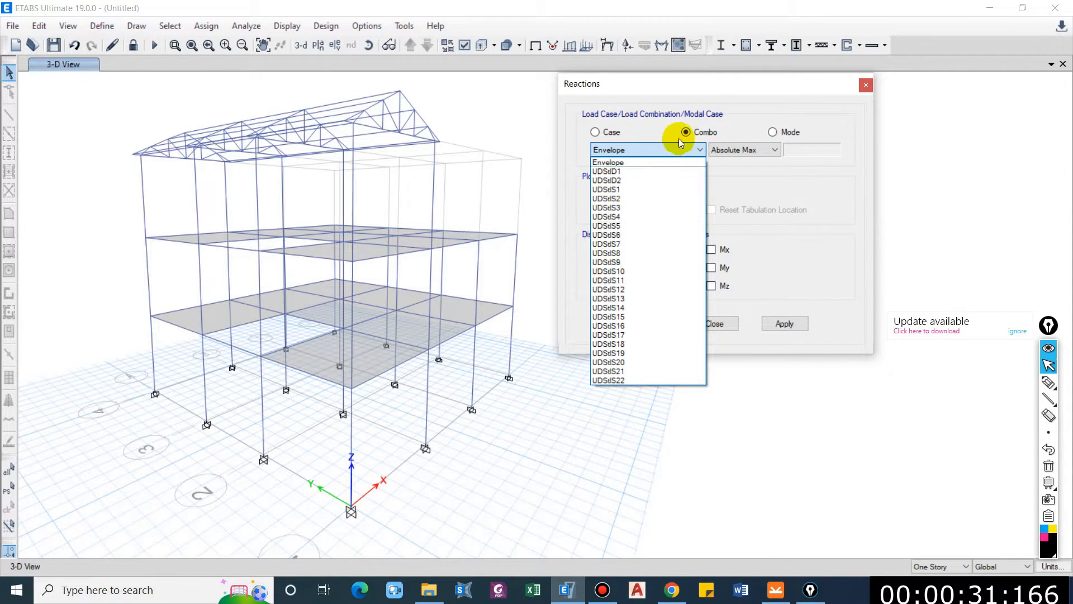
left_click(720, 133)
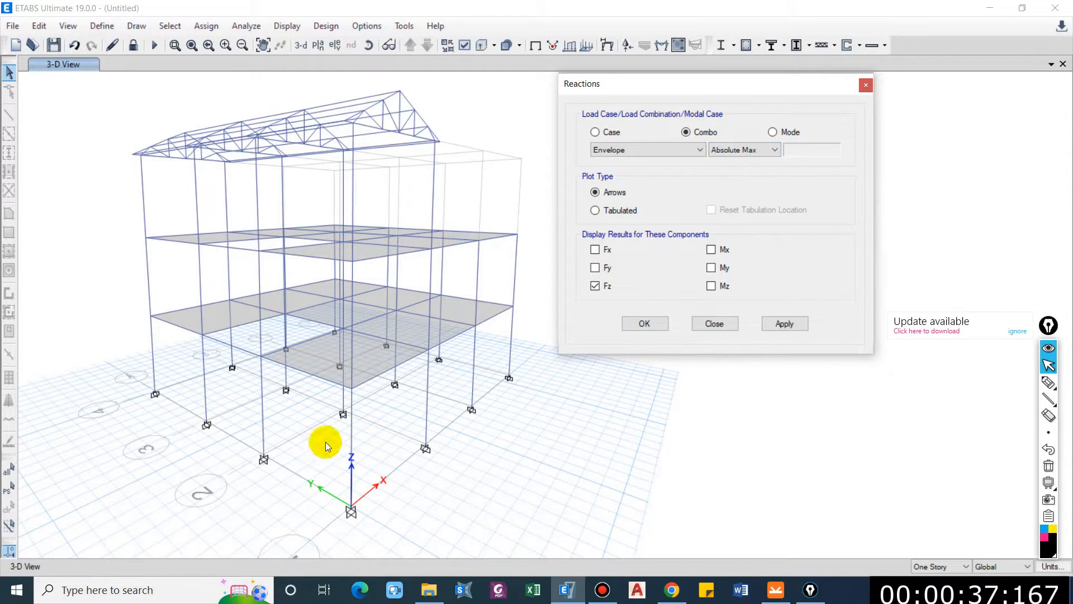
left_click(723, 251)
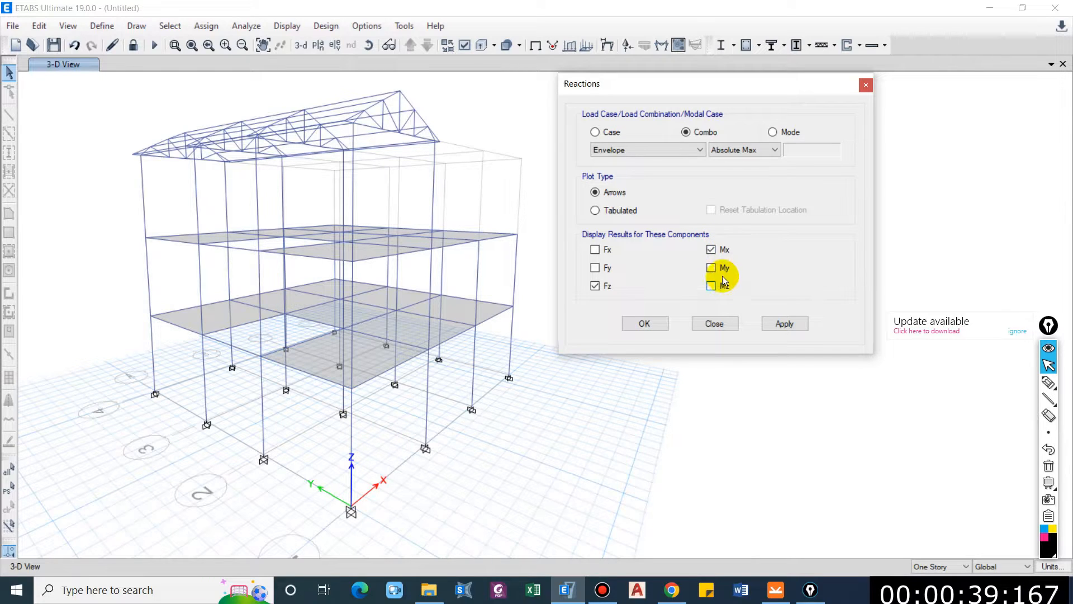
left_click(719, 268)
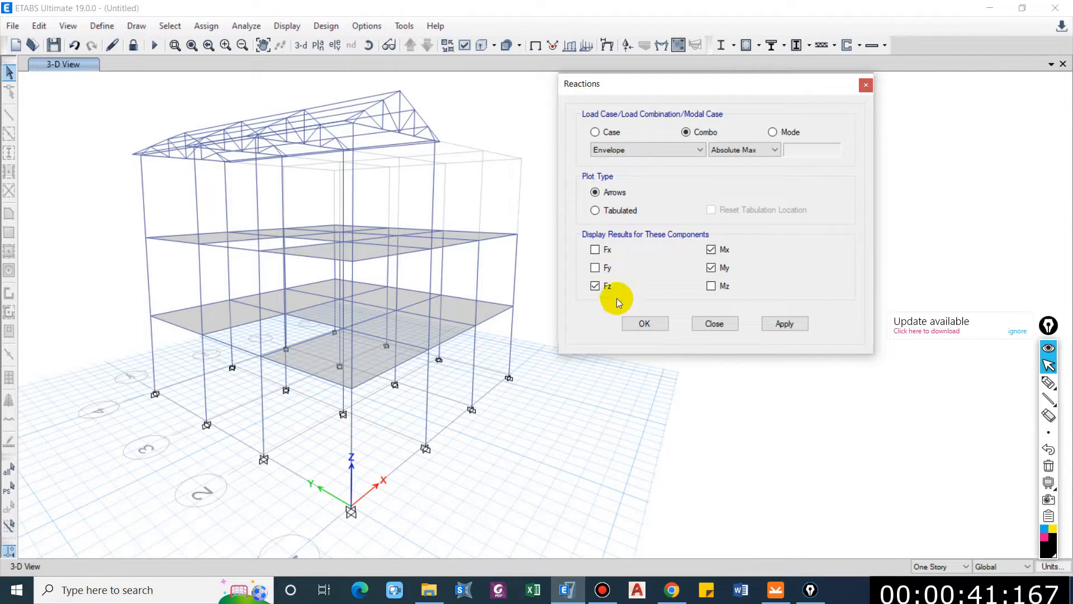
left_click(743, 150)
left_click(737, 167)
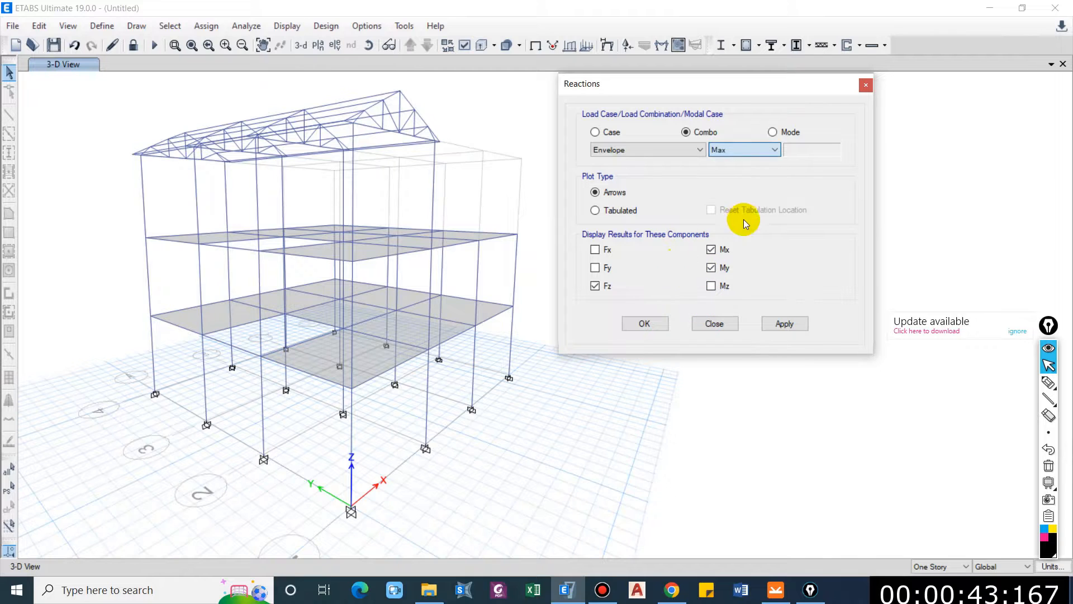
left_click(785, 327)
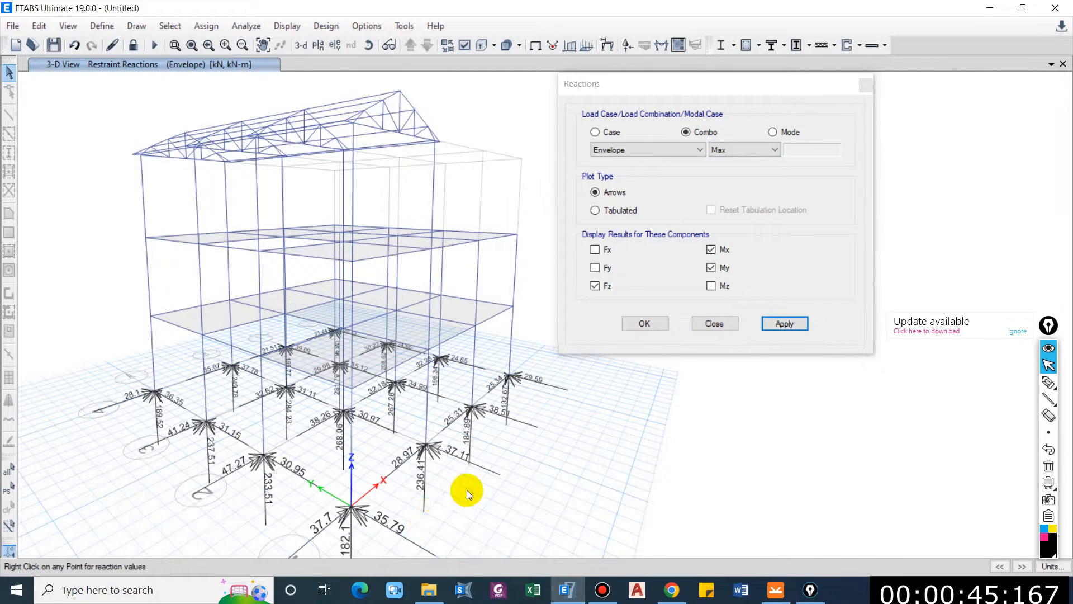
Step: Show the Min values of the Envelope support reactions
middle_click_drag(467, 490, 425, 411)
left_click(738, 149)
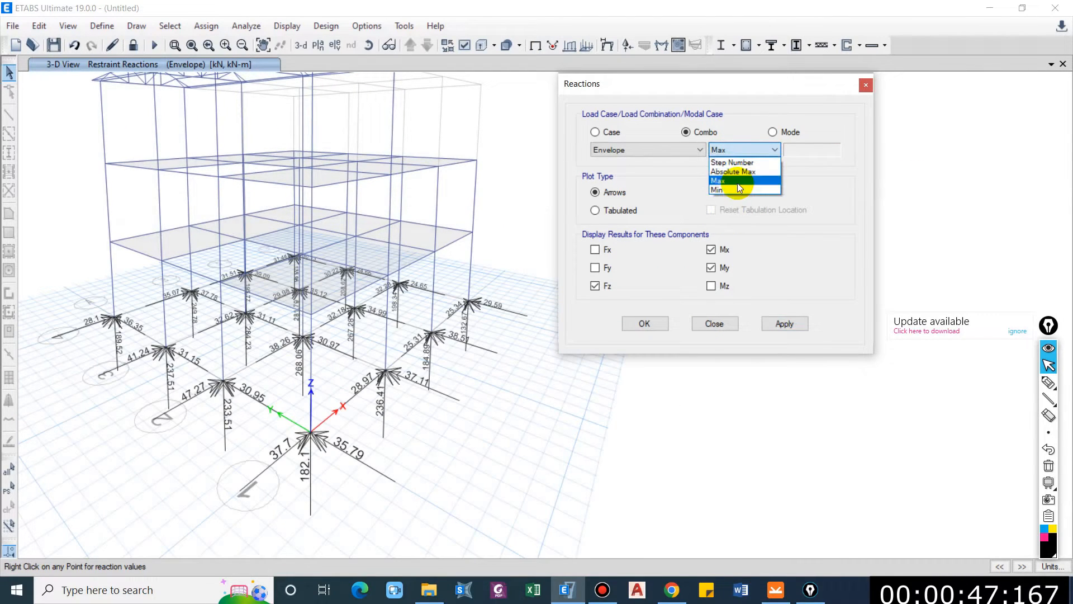
left_click(738, 197)
left_click(784, 324)
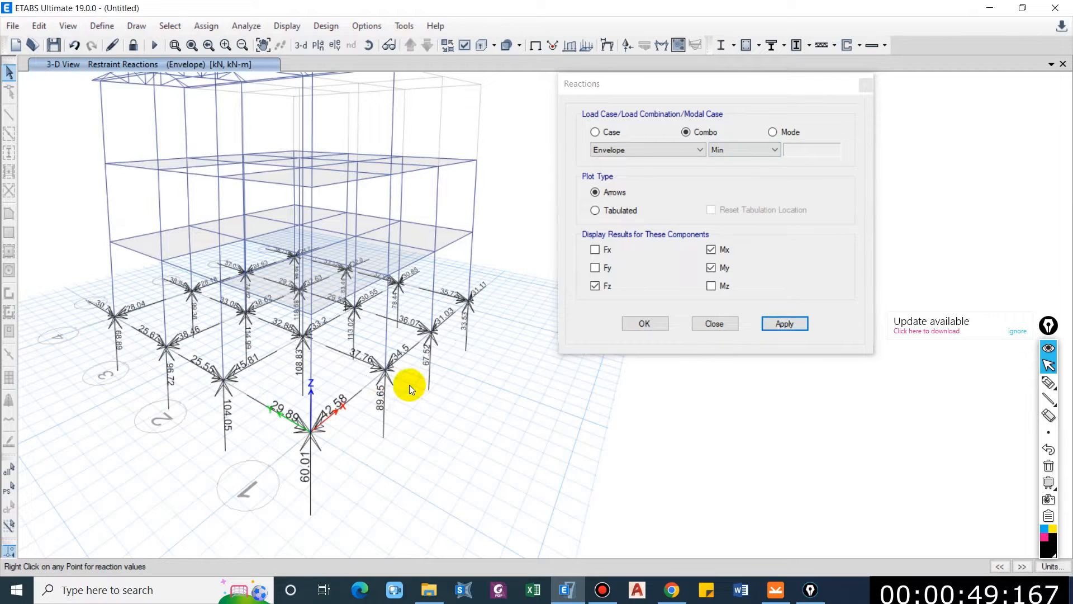
Step: Switch the Envelope support reactions back to the Max values
left_click(726, 148)
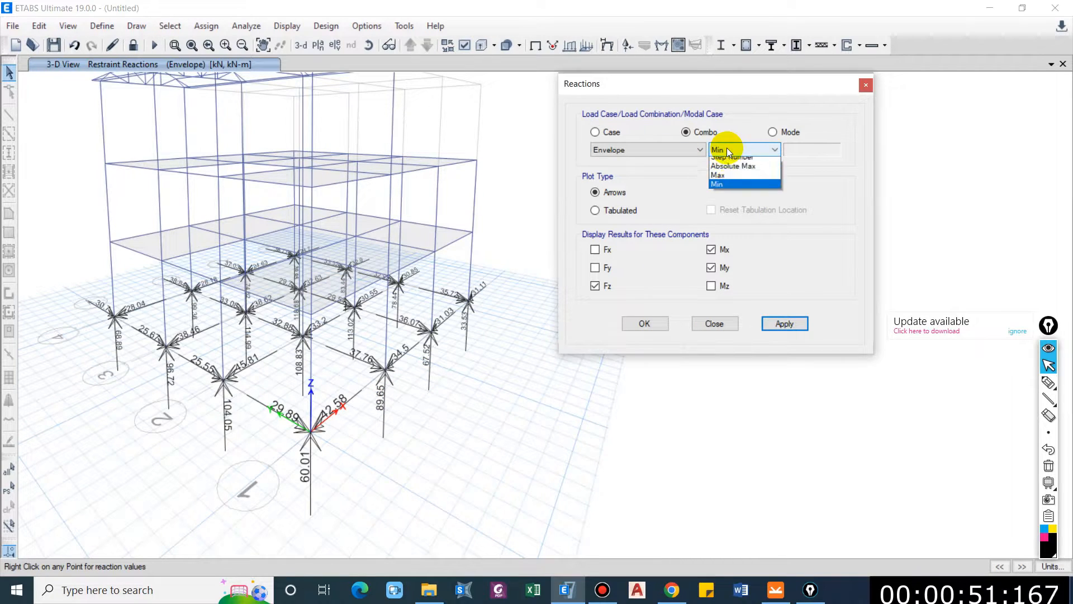
left_click(737, 181)
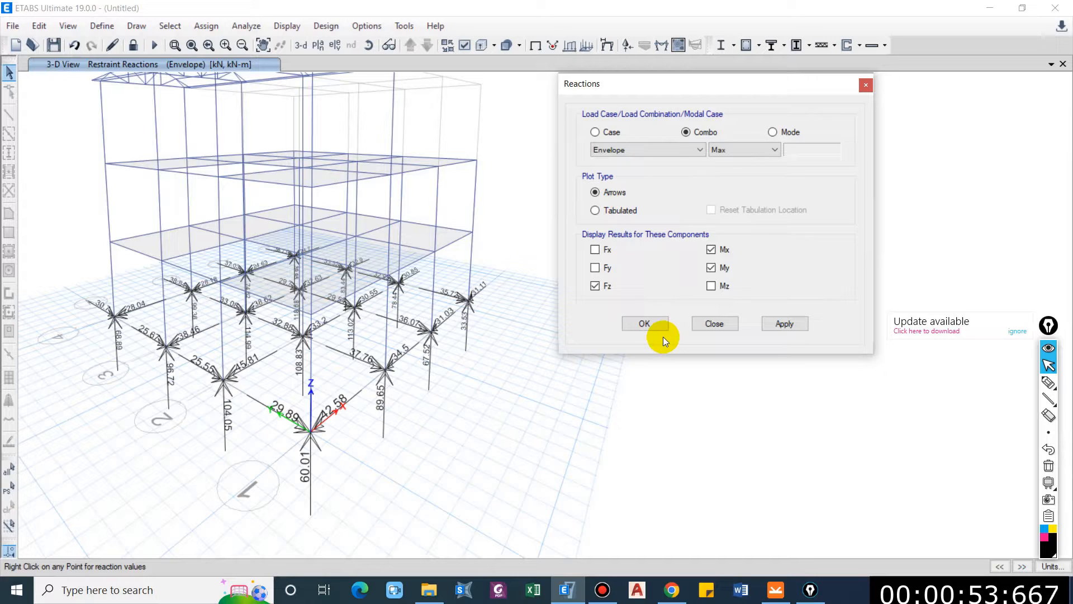
left_click(783, 323)
Step: Redisplay the Min Envelope reactions and examine the values at the column bases
left_click(744, 149)
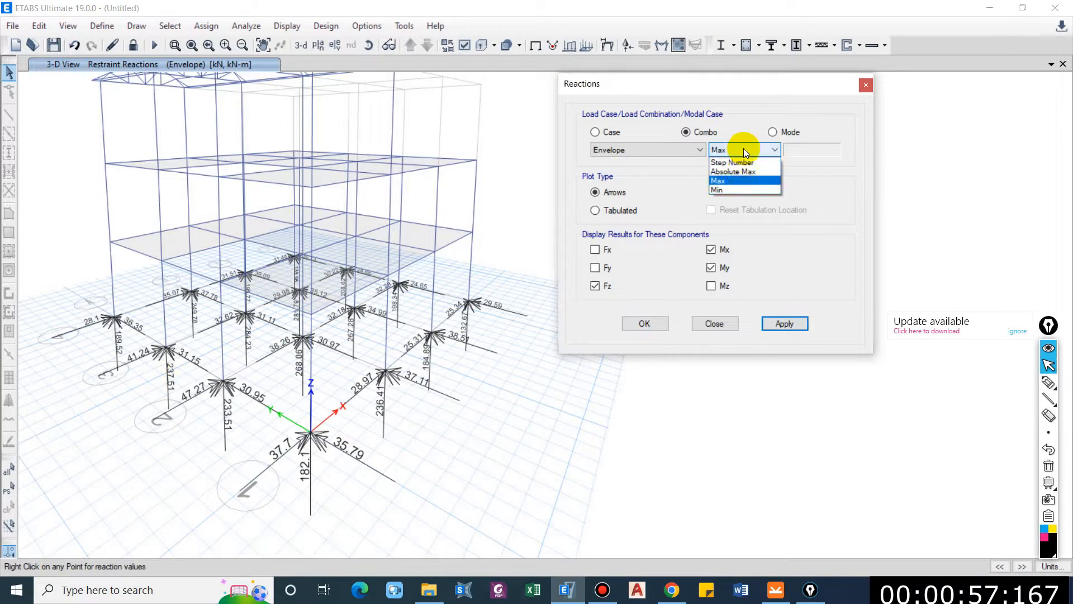
left_click(736, 192)
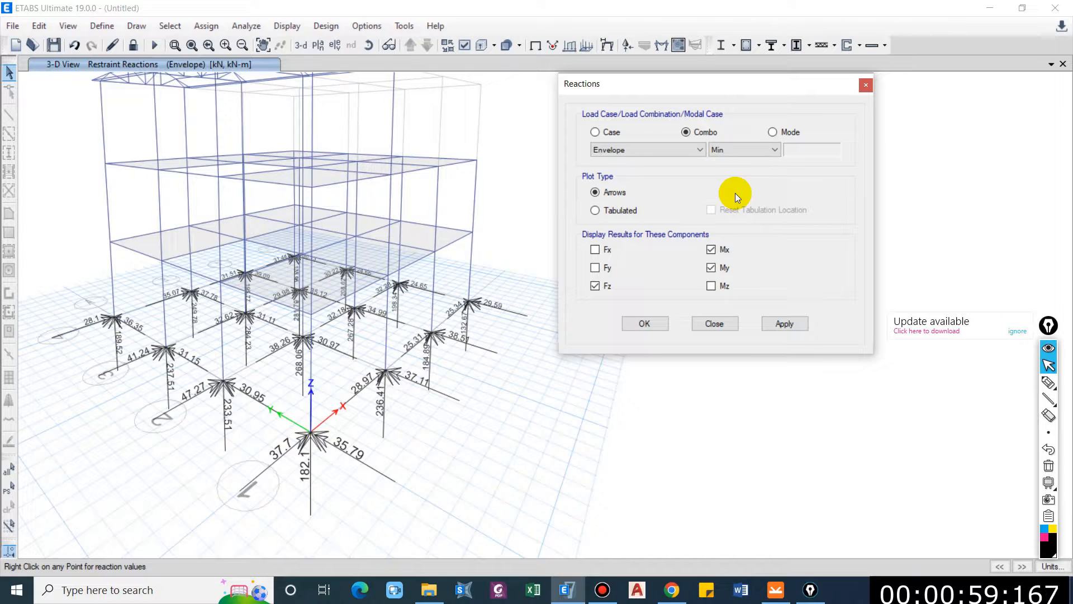
left_click(775, 327)
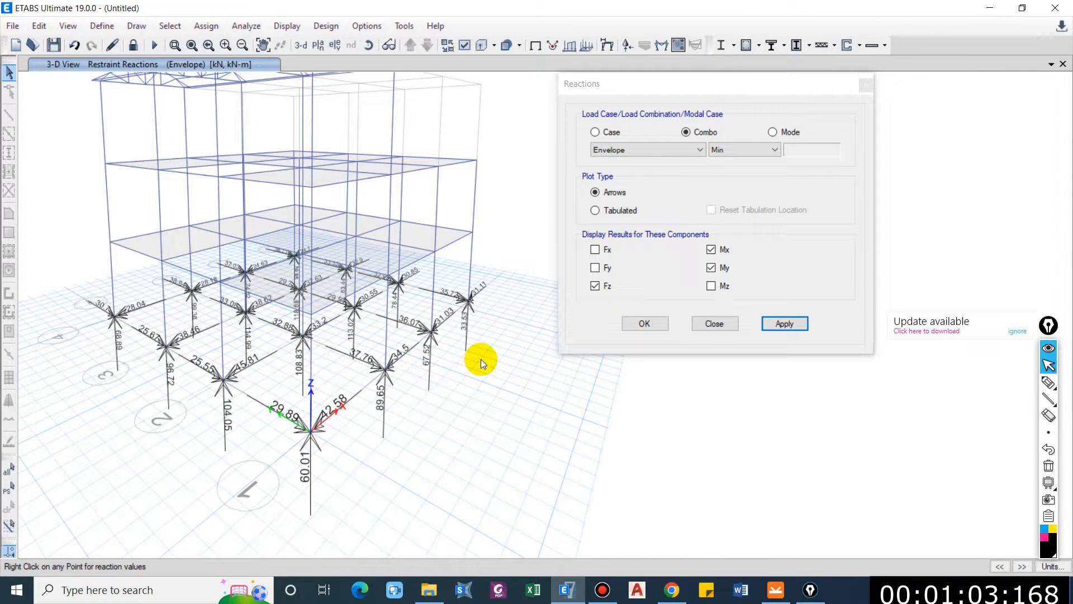
scroll(481, 358, "down", 4)
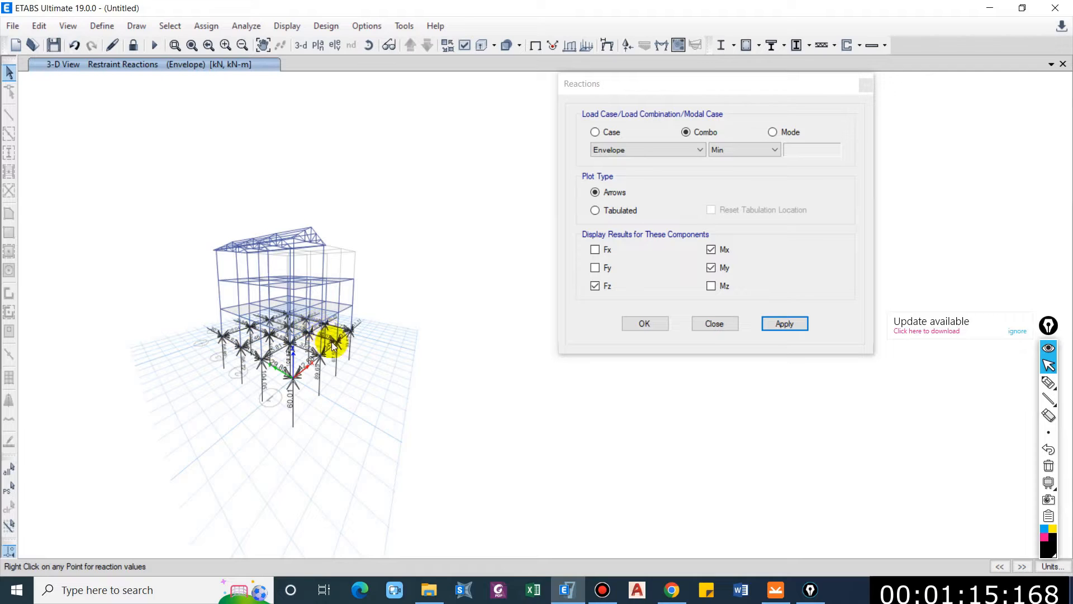
scroll(333, 345, "up", 3)
scroll(342, 339, "down", 4)
scroll(374, 346, "up", 1)
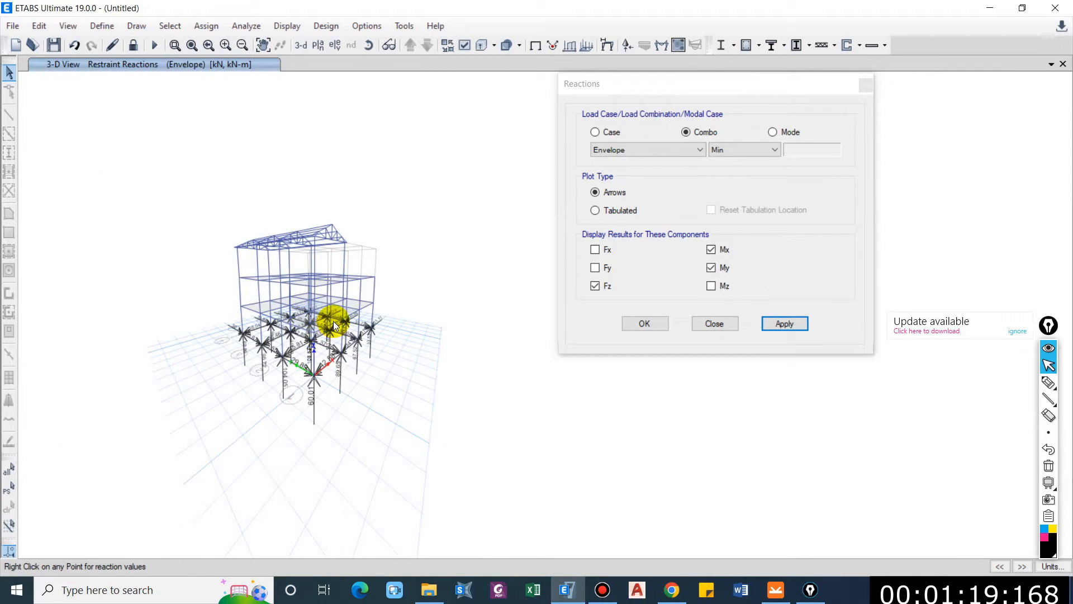
scroll(333, 321, "up", 2)
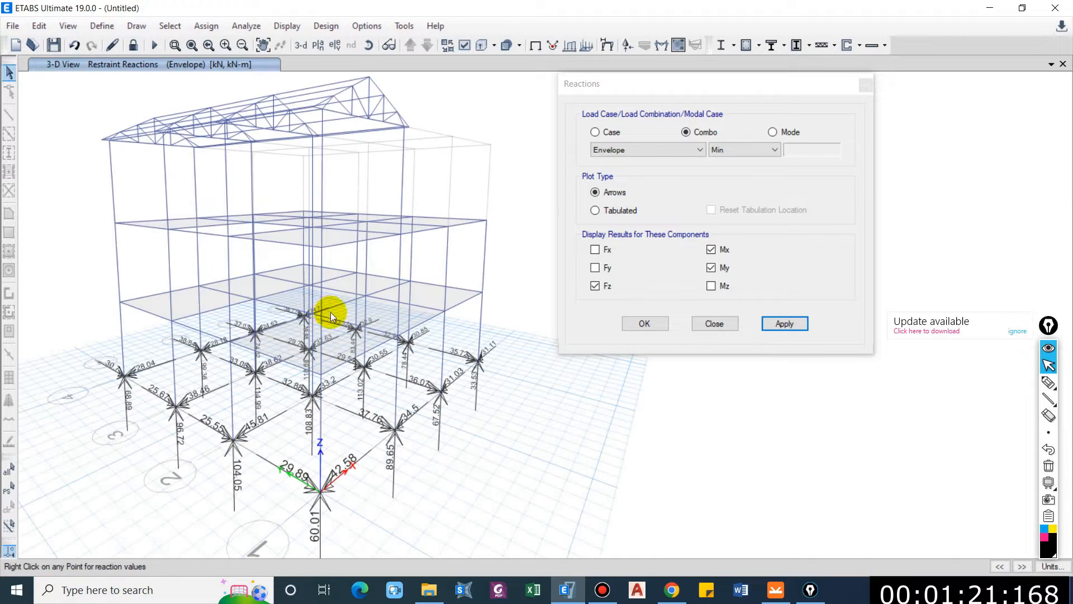
Step: Switch to IDEA StatiCa Connection and choose the base plate class for an open-section column with the unstiffened moment connection design
left_click(774, 590)
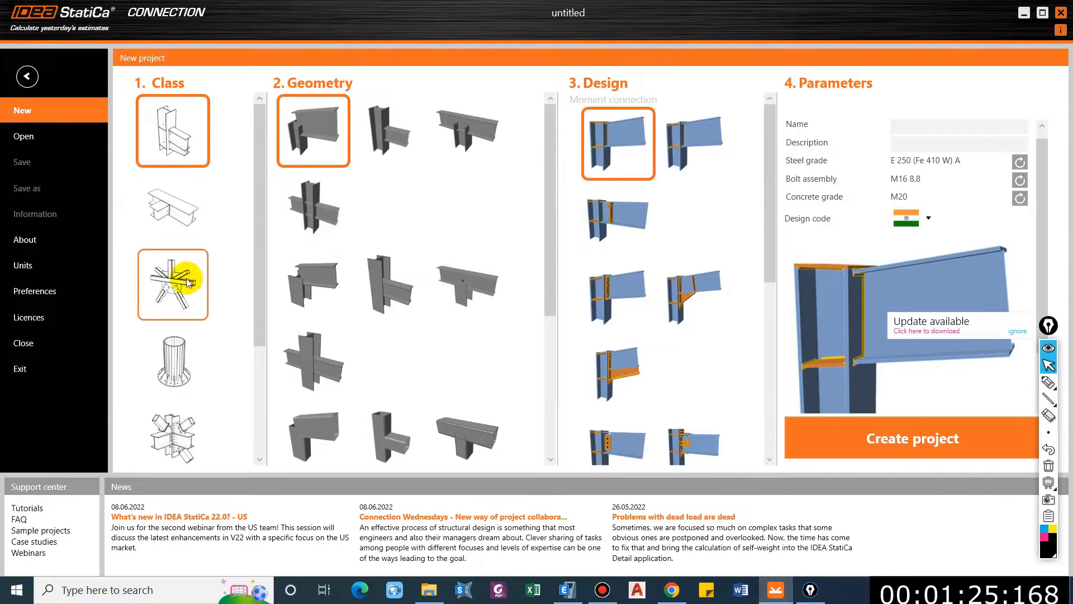
left_click(158, 371)
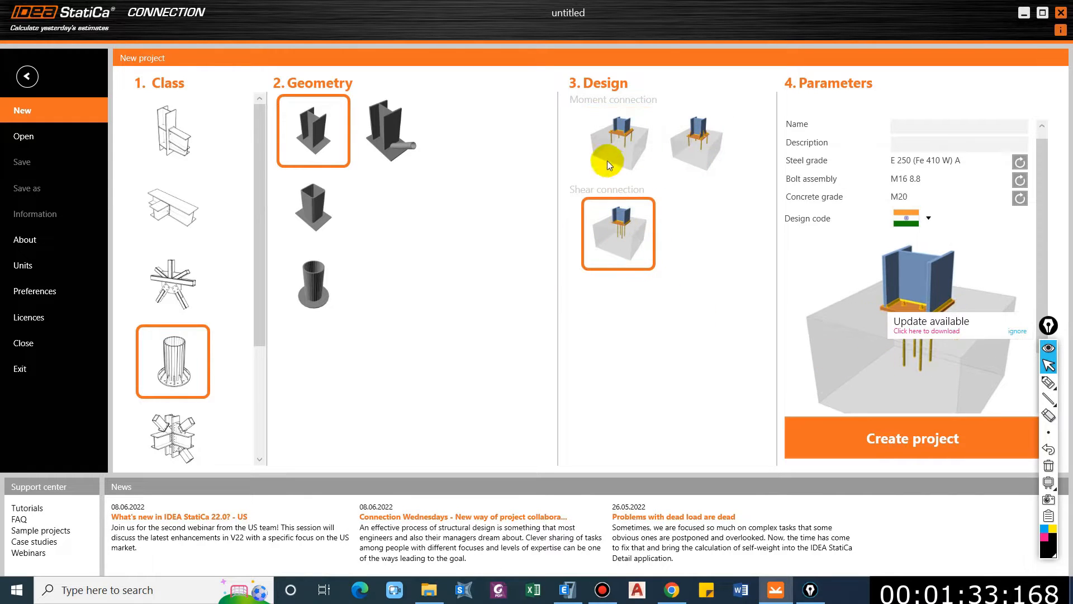
left_click_drag(1053, 330, 1055, 493)
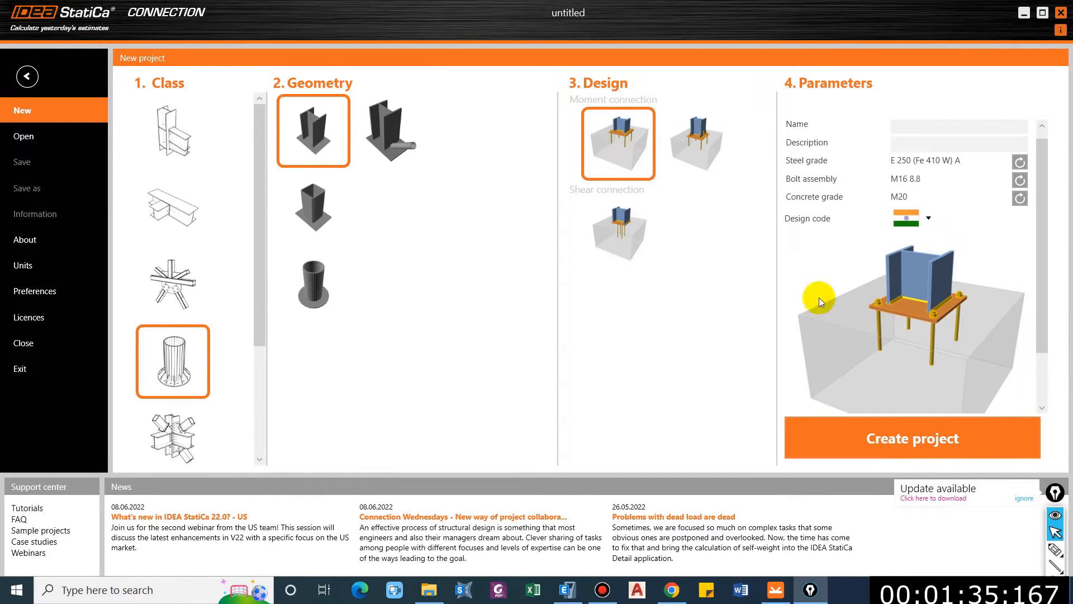
Step: Preview the shear design and the unstiffened and stiffened moment designs for the column base plate
left_click(626, 260)
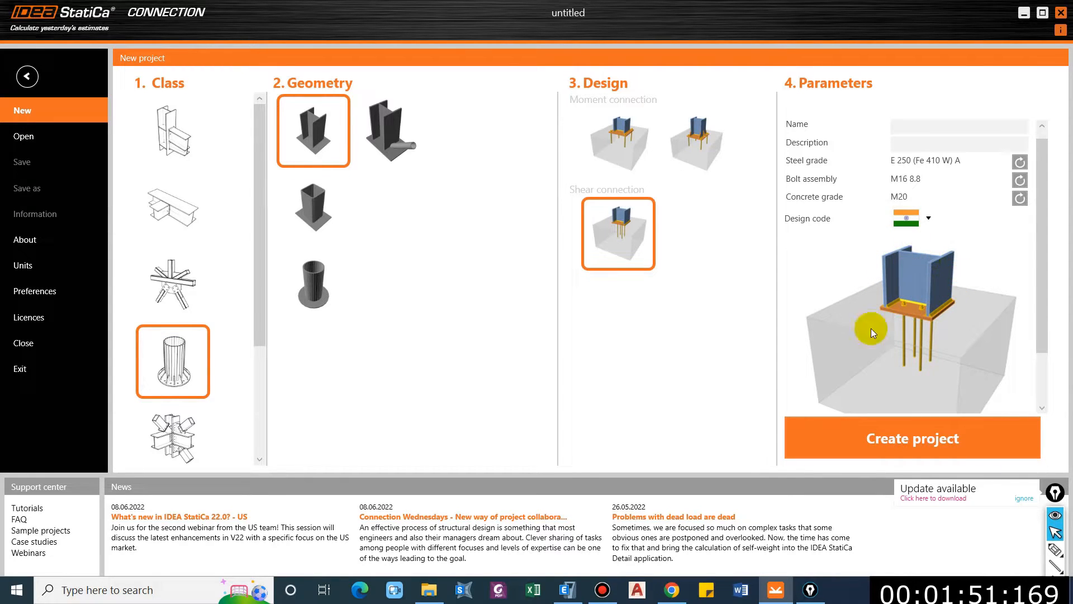
left_click(628, 140)
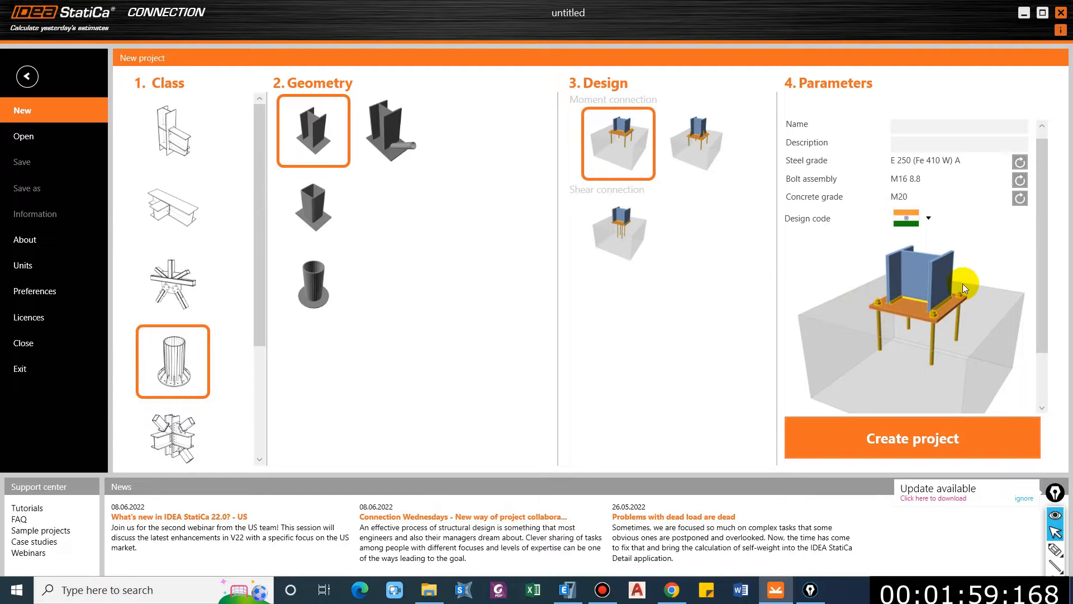
left_click(709, 128)
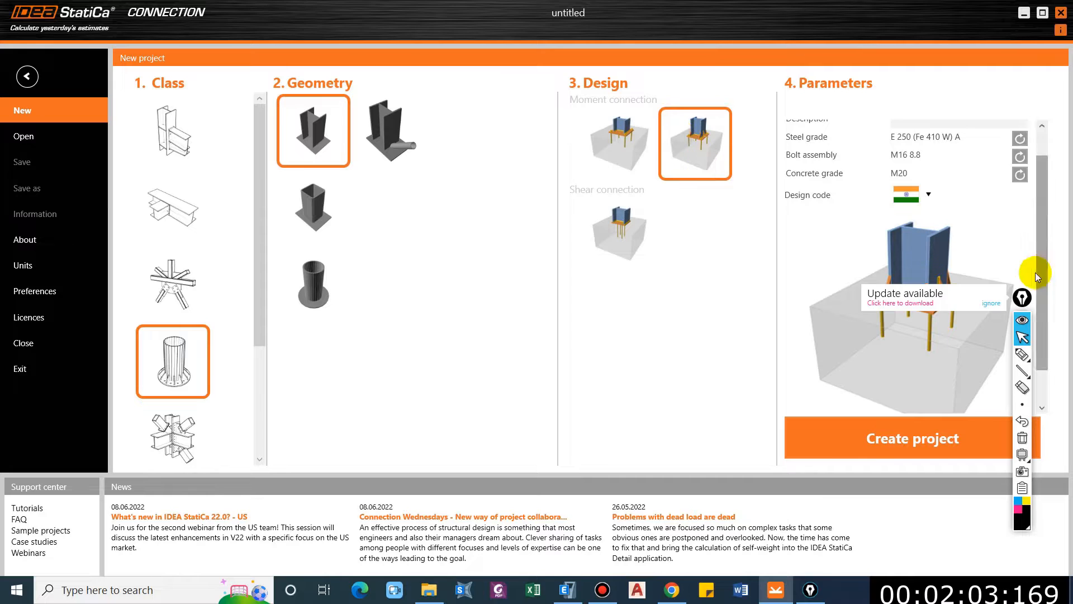
left_click_drag(1023, 297, 1042, 389)
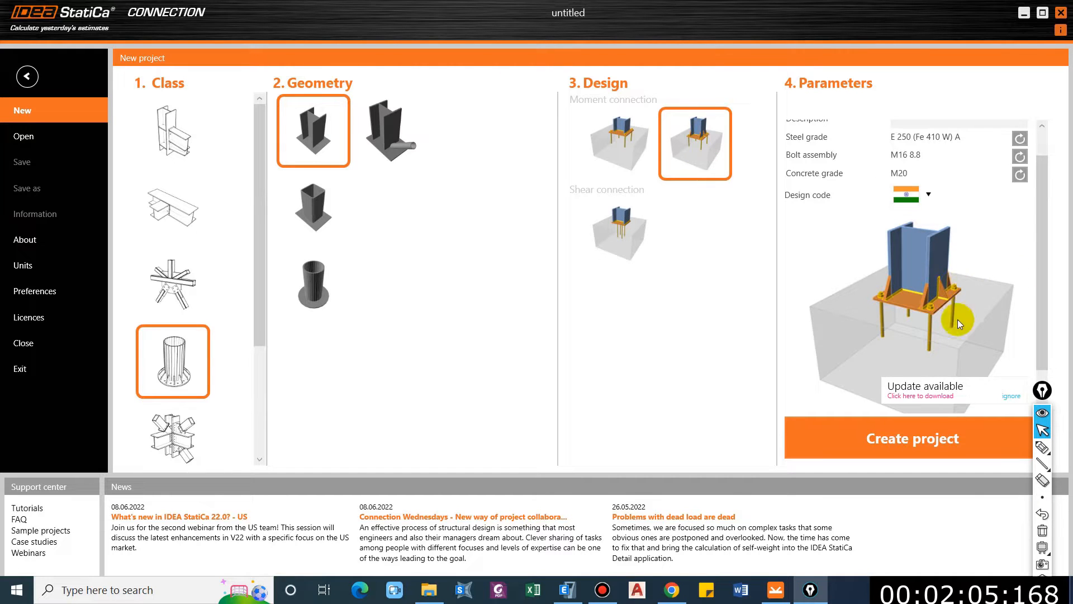
left_click(1043, 471)
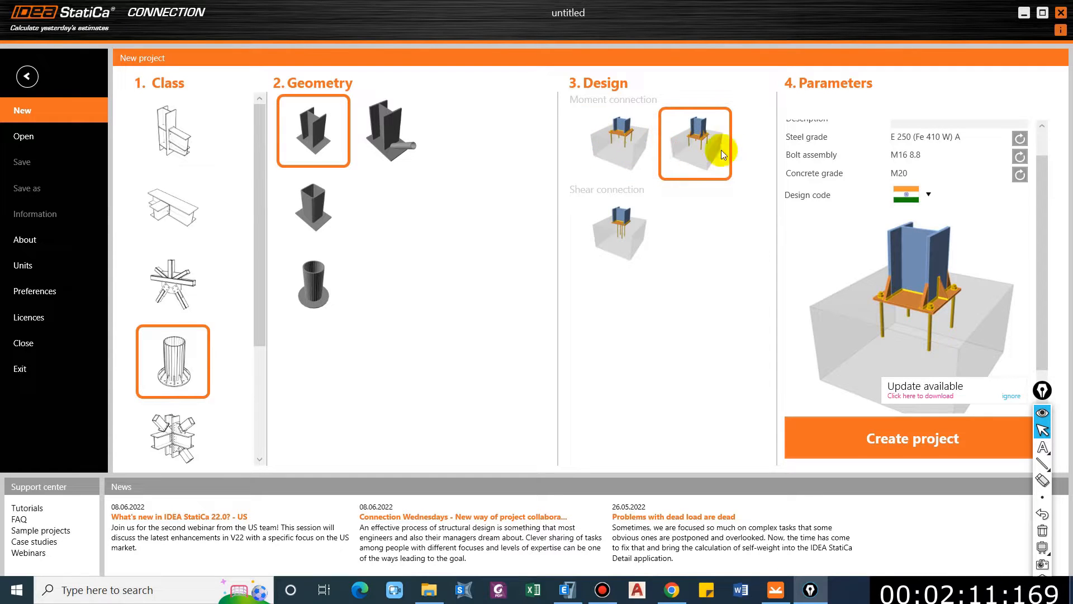
Step: Create the project with the unstiffened four-anchor moment base plate design
left_click(649, 129)
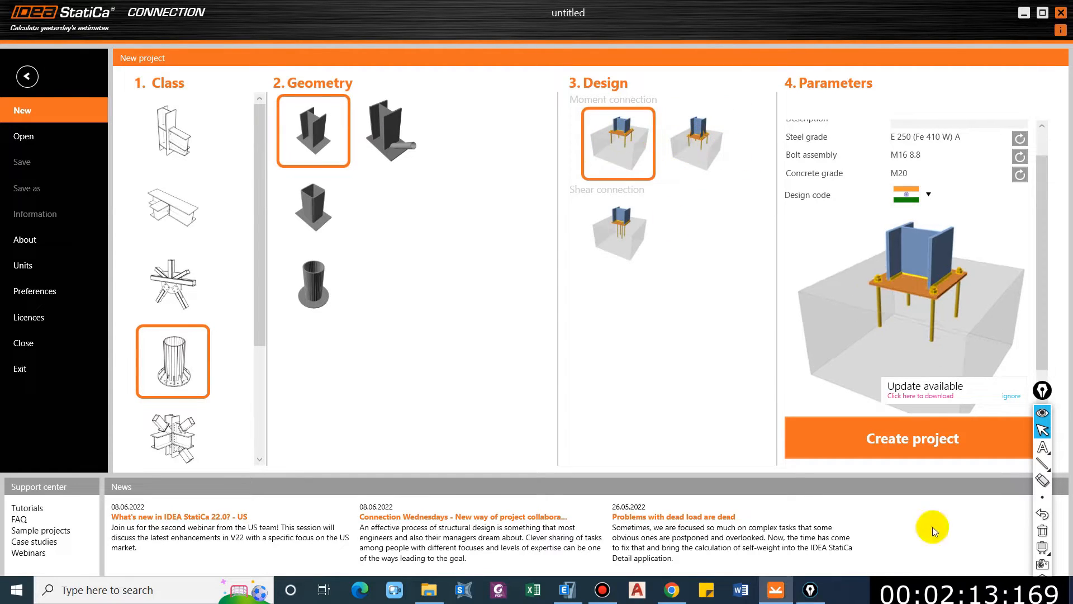
left_click(823, 430)
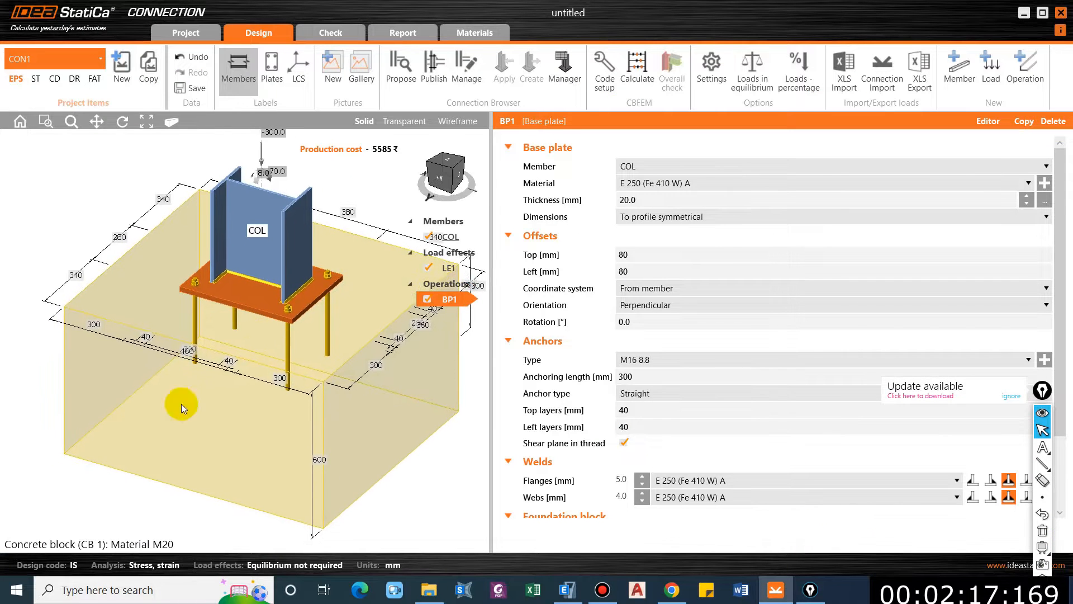
Step: Switch to ETABS and display the members as extruded sections to examine the built-up column at its base
key("alt+Tab")
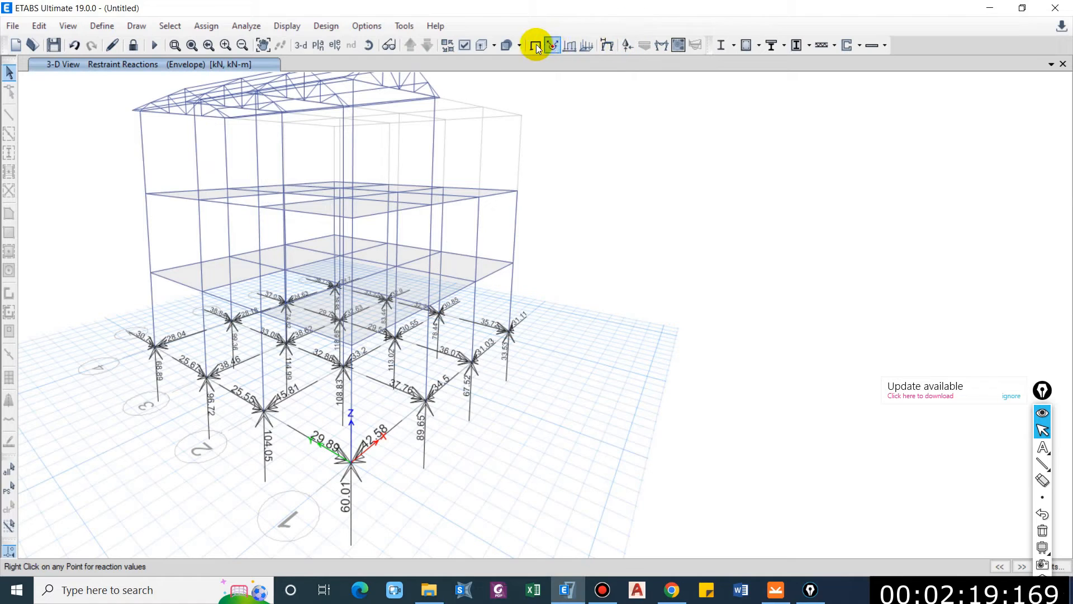
left_click(484, 46)
scroll(349, 450, "up", 5)
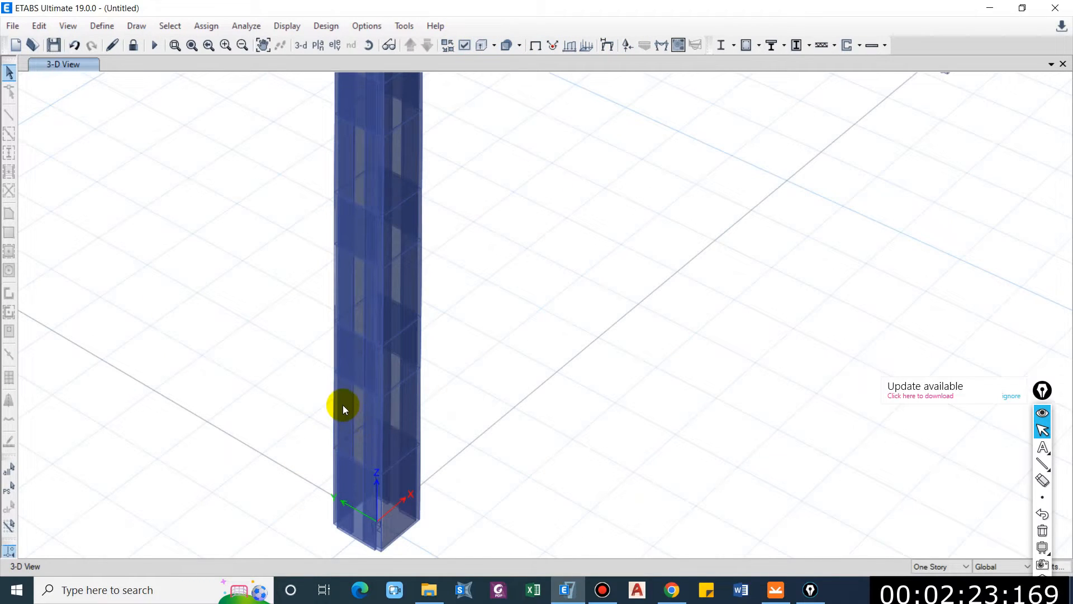
scroll(391, 324, "down", 3)
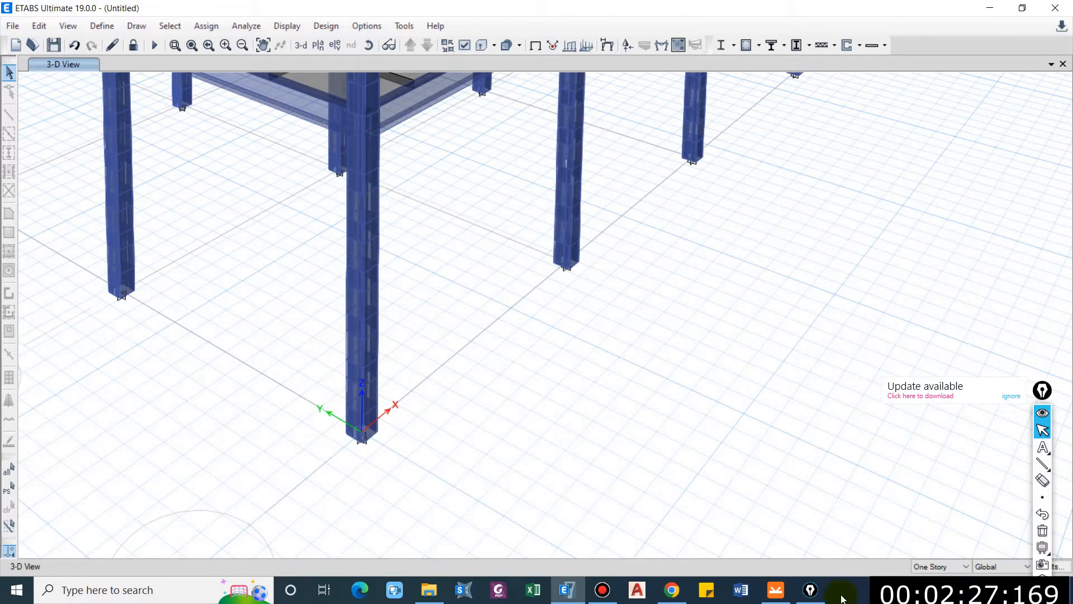
Step: Switch to IDEA StatiCa and start a new general composed cross-section for the column member COL
left_click(784, 591)
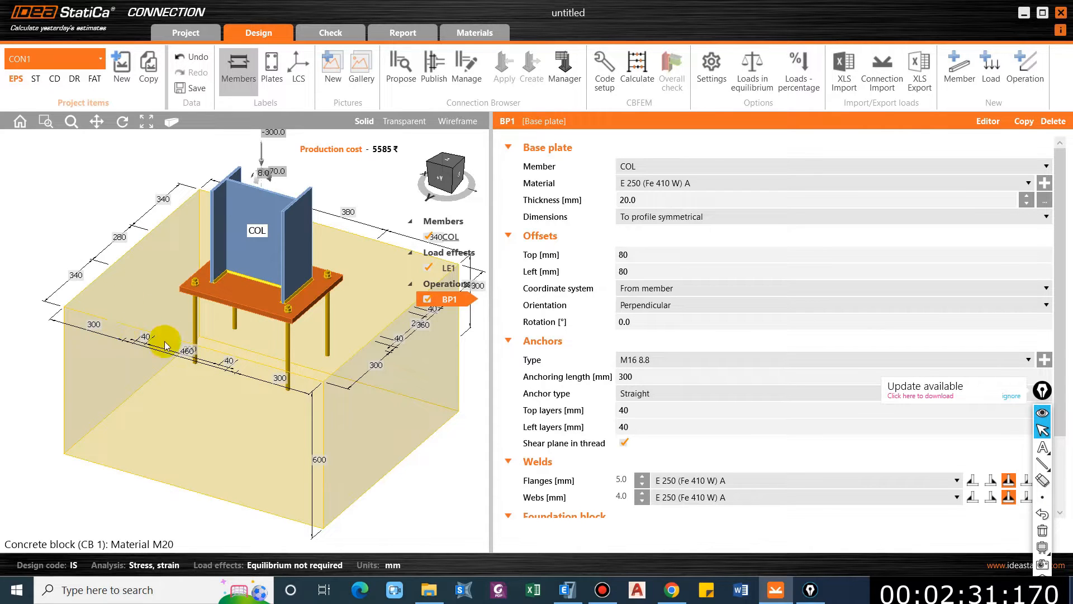
left_click(263, 216)
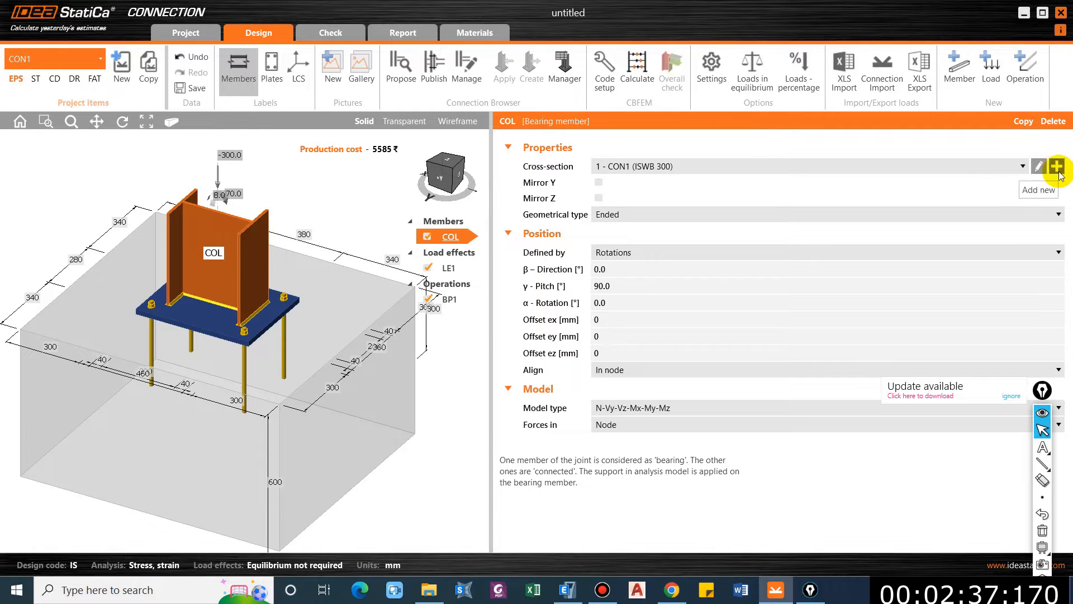
left_click(1019, 170)
left_click(424, 157)
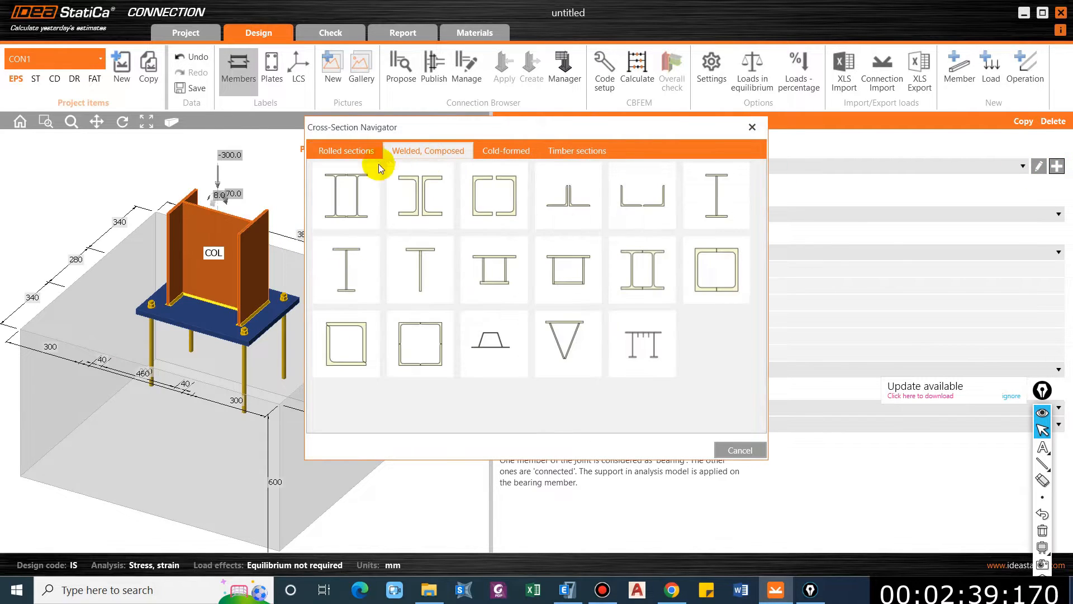
left_click(643, 337)
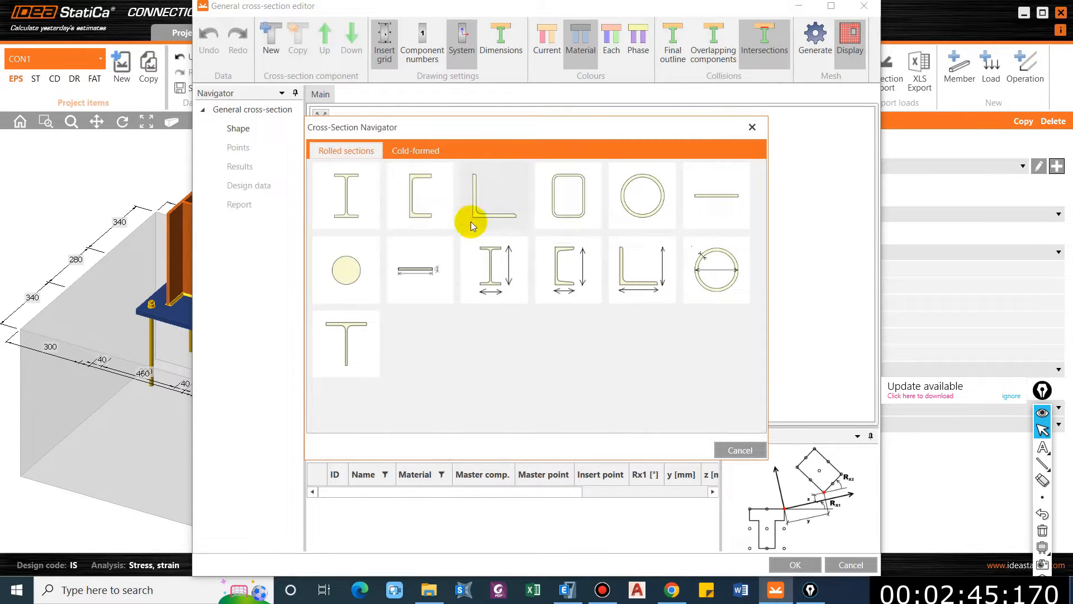
Step: Add a rolled ISMC 200 channel from the MC (IS 808) series as the first cross-section component
left_click(418, 200)
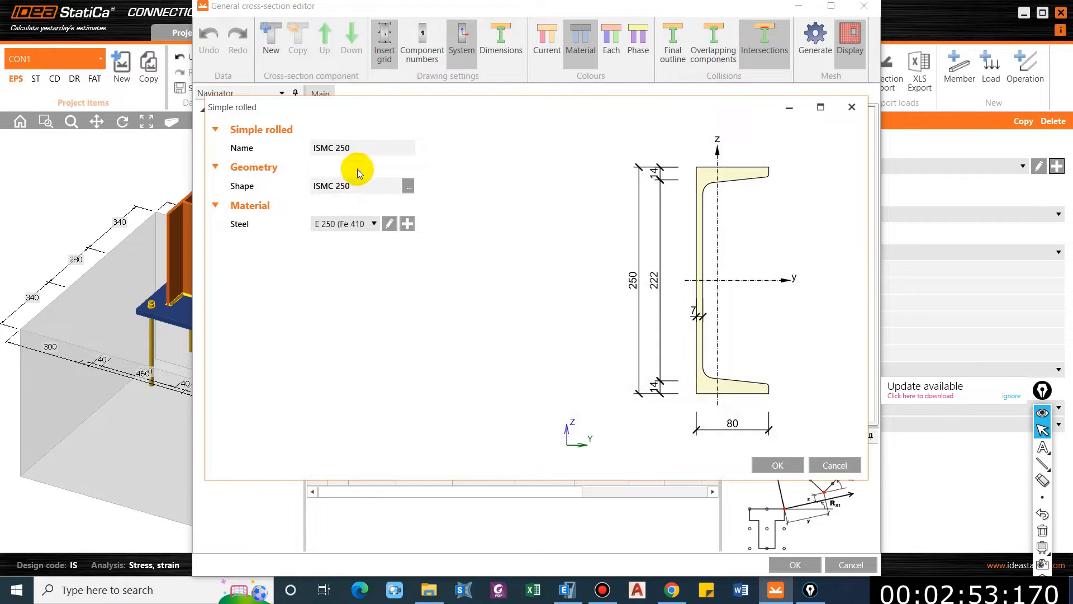
left_click(408, 186)
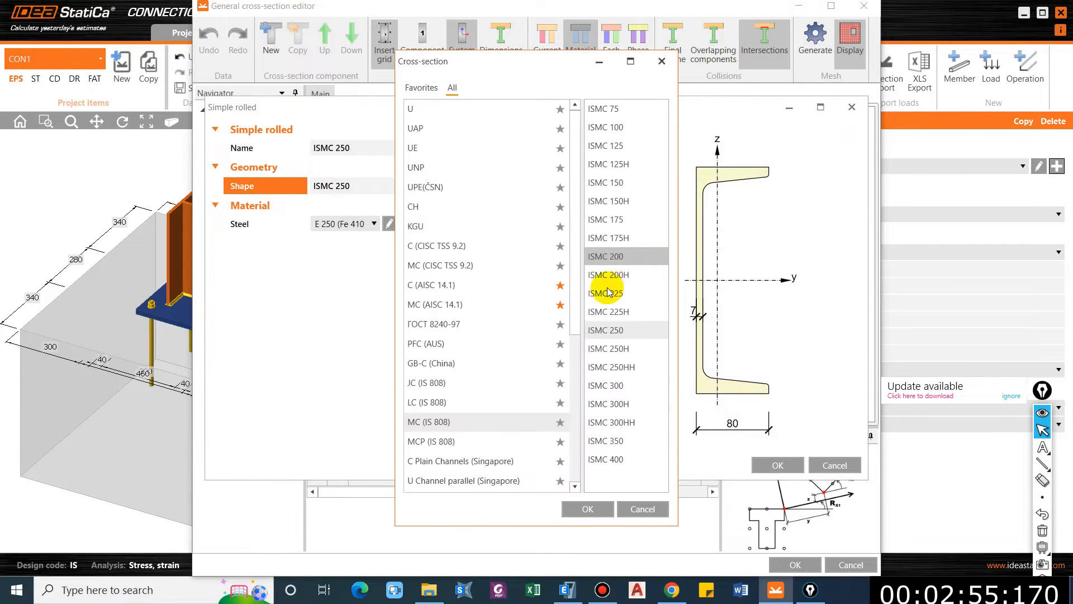
left_click(624, 256)
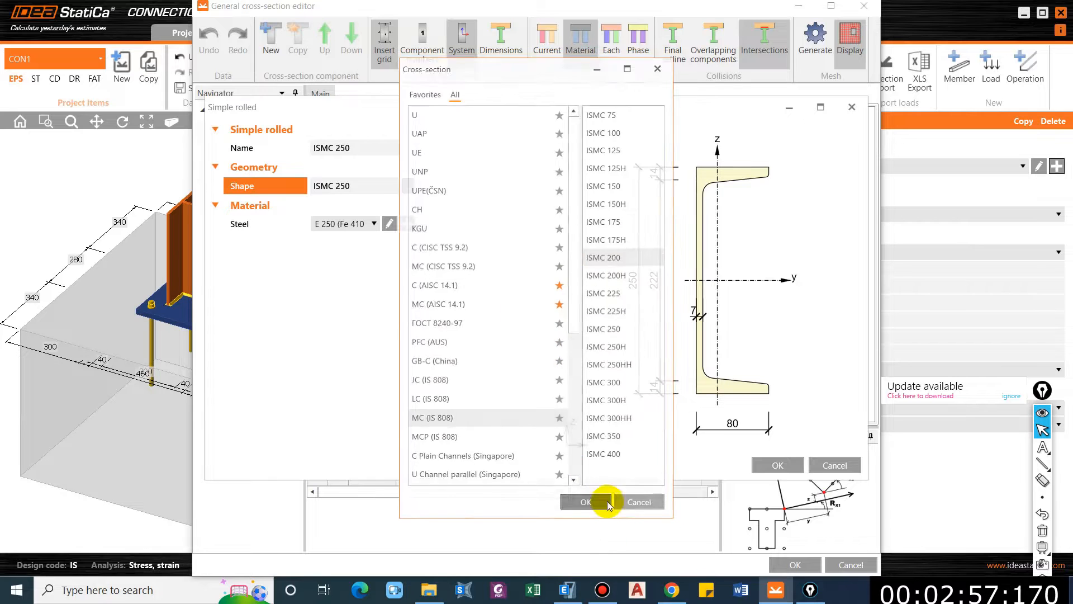
left_click(588, 506)
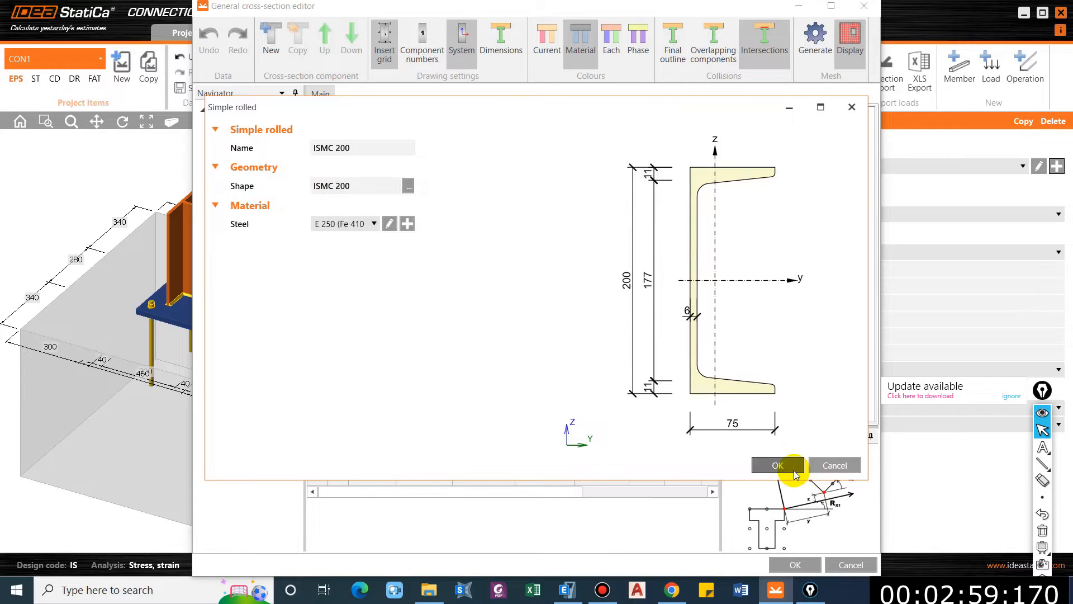
left_click(777, 465)
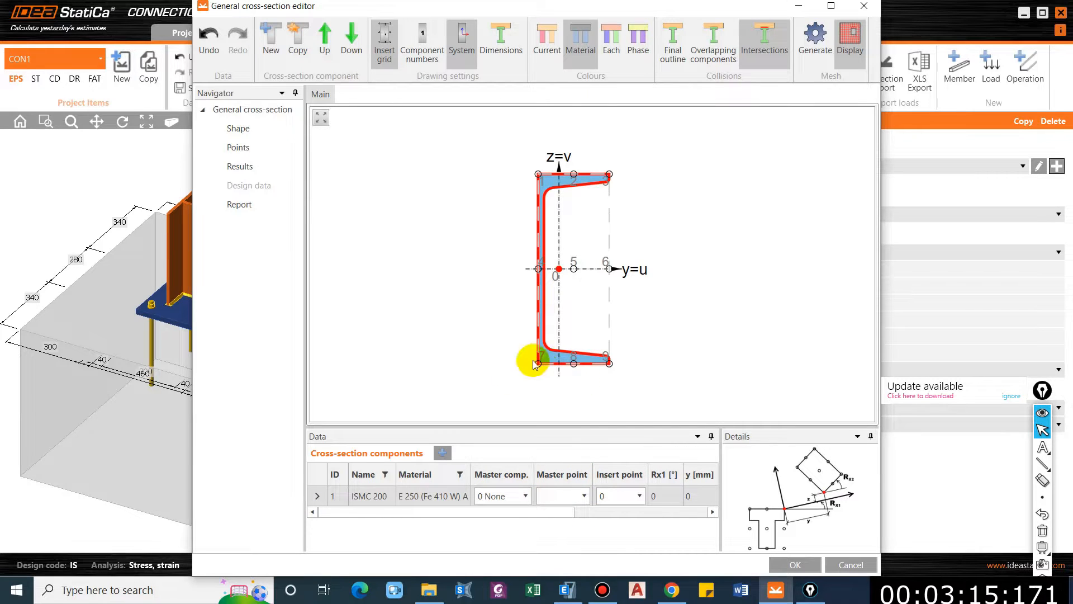
Step: Set the ISMC 200 channel's y offset to -78 mm
left_click_drag(514, 511, 648, 517)
mouse_move(500, 511)
left_mouse_down()
mouse_move(531, 515)
mouse_move(516, 513)
left_mouse_up()
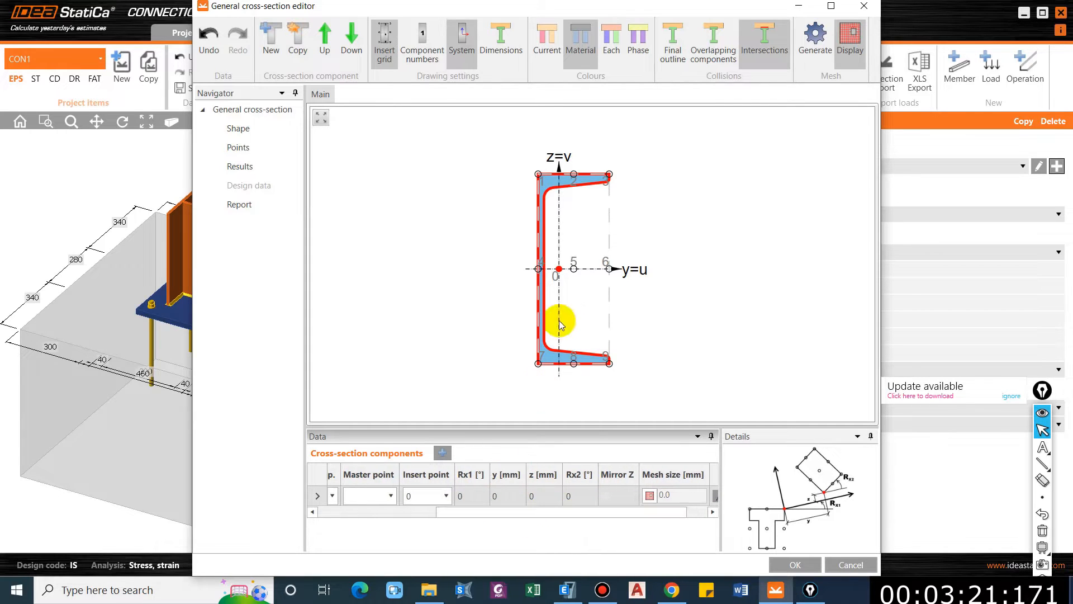
left_click(507, 495)
type("78")
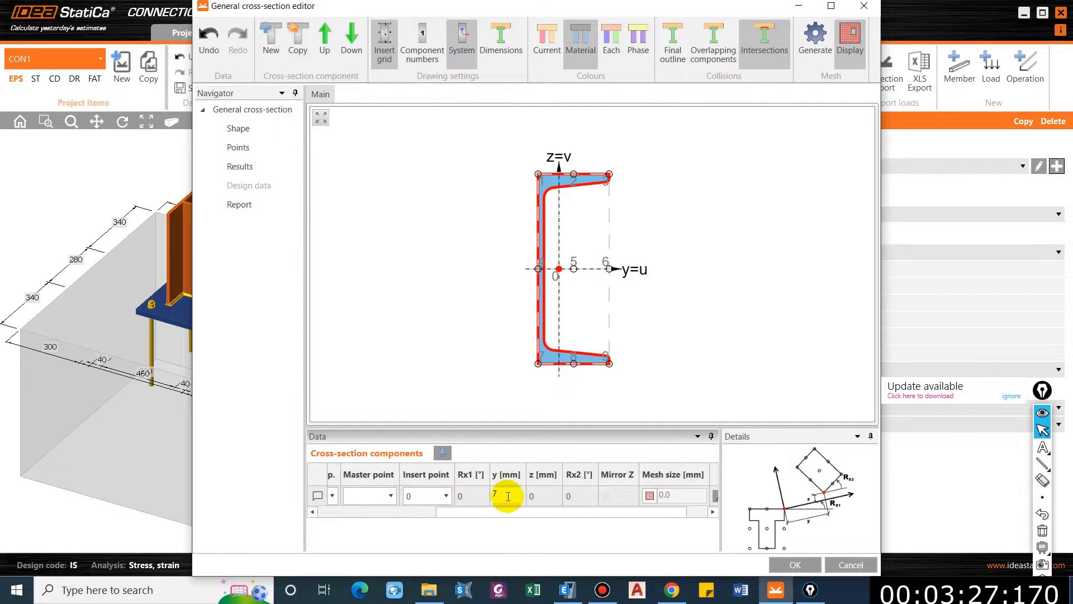
key("Tab")
left_click(508, 496)
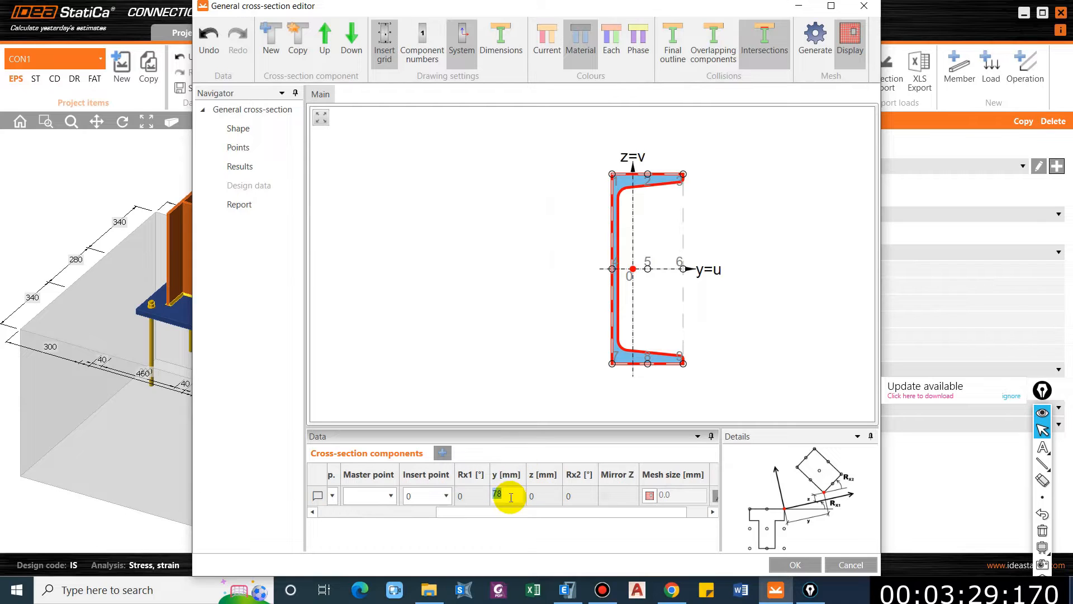
key("BackSpace")
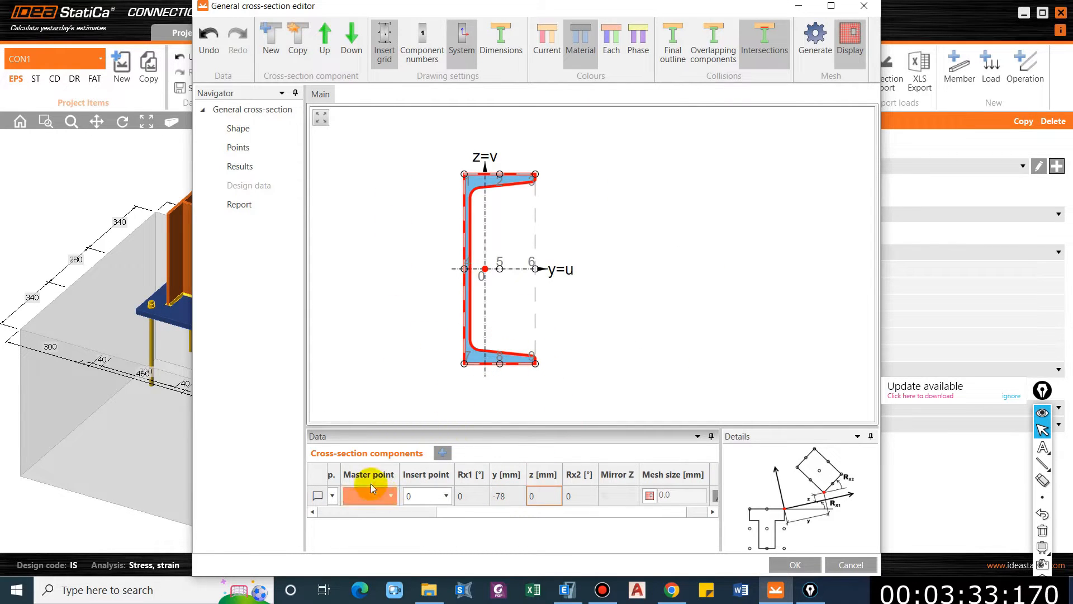
Step: Copy the ISMC 200 channel component and mirror the copy with the Mirror Z option
left_click(366, 512)
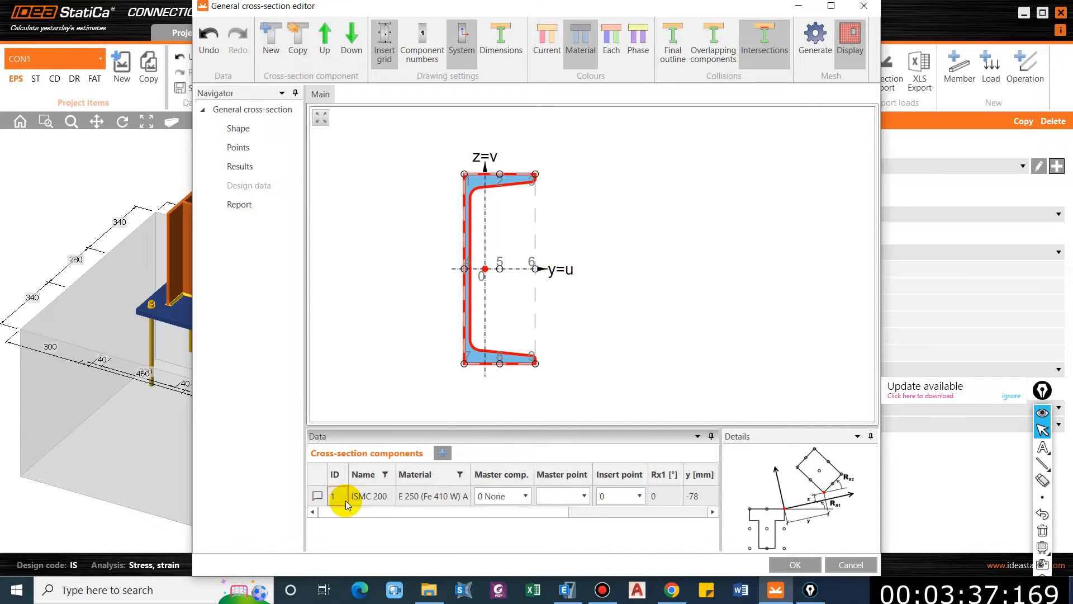
left_click(298, 39)
left_click_drag(546, 532, 686, 523)
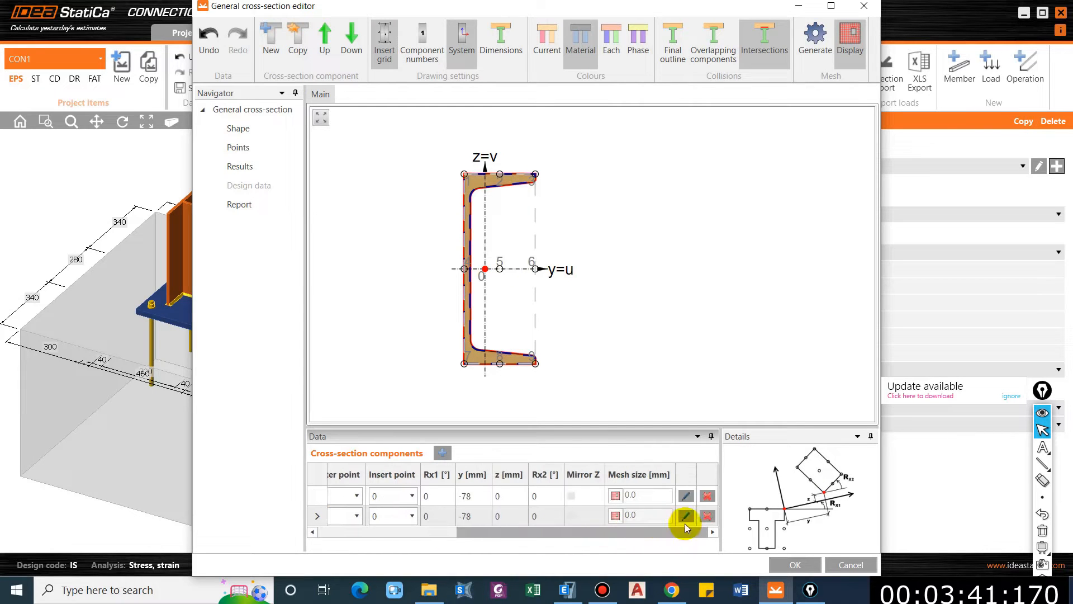
left_click(571, 515)
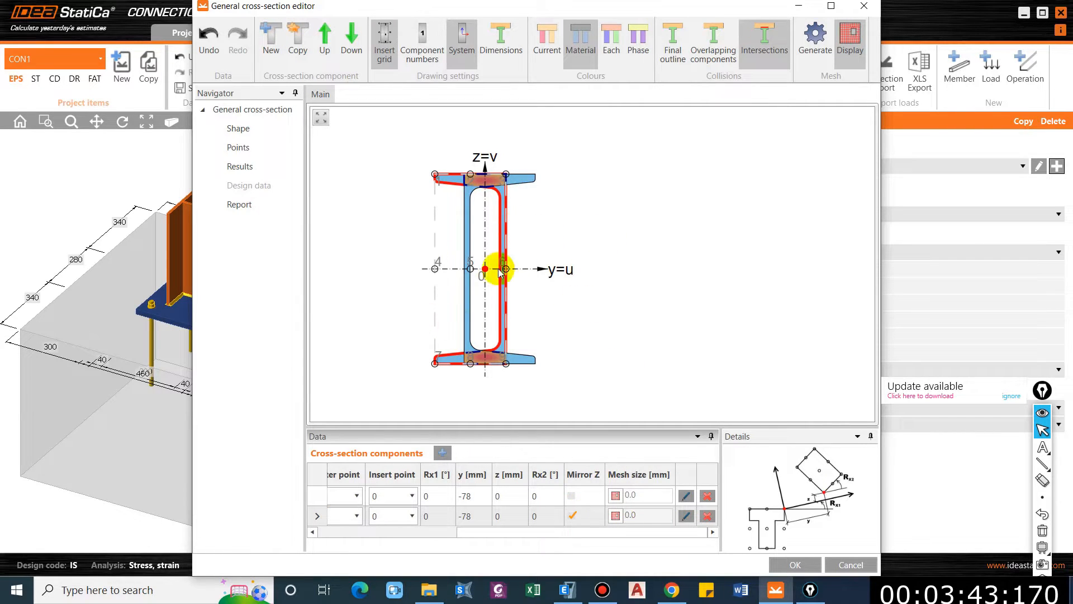
Step: Set the mirrored channel's y offset to 78 mm so the two channels face each other
left_click(469, 515)
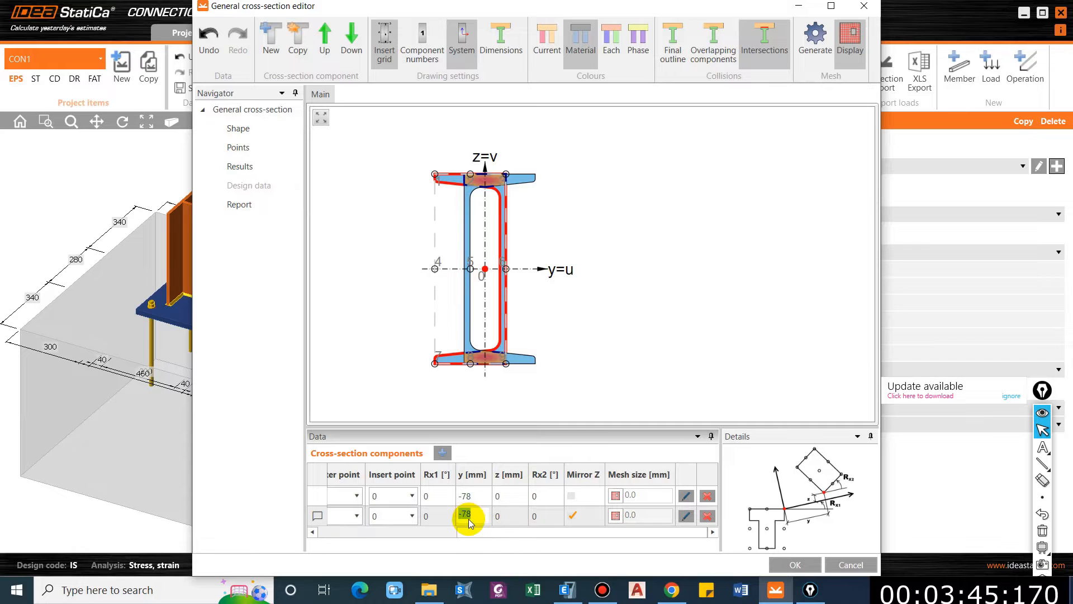
type("78")
key("Tab")
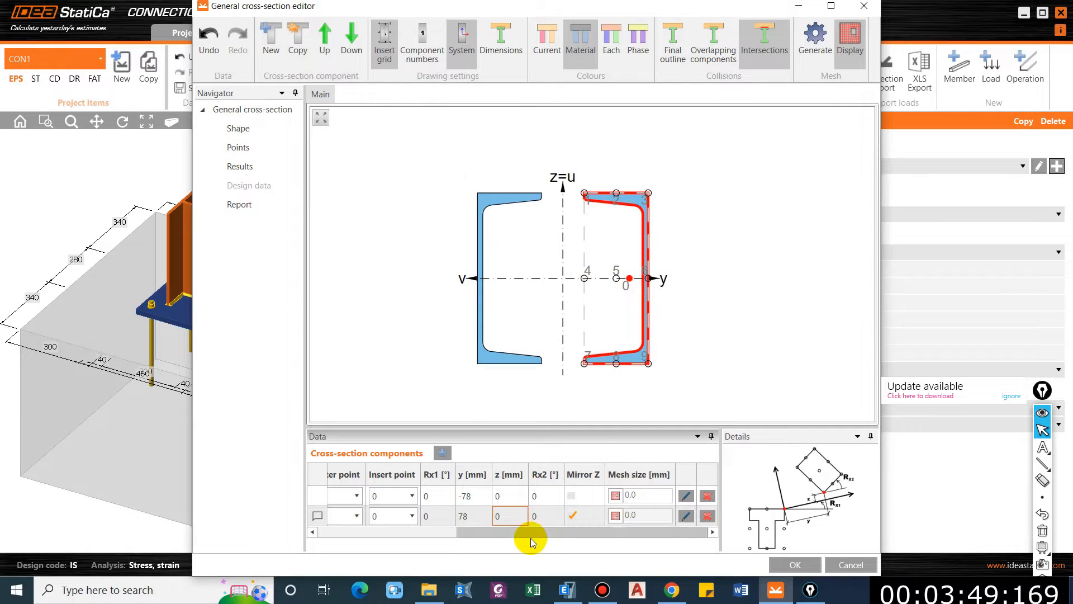
left_click_drag(459, 531, 310, 543)
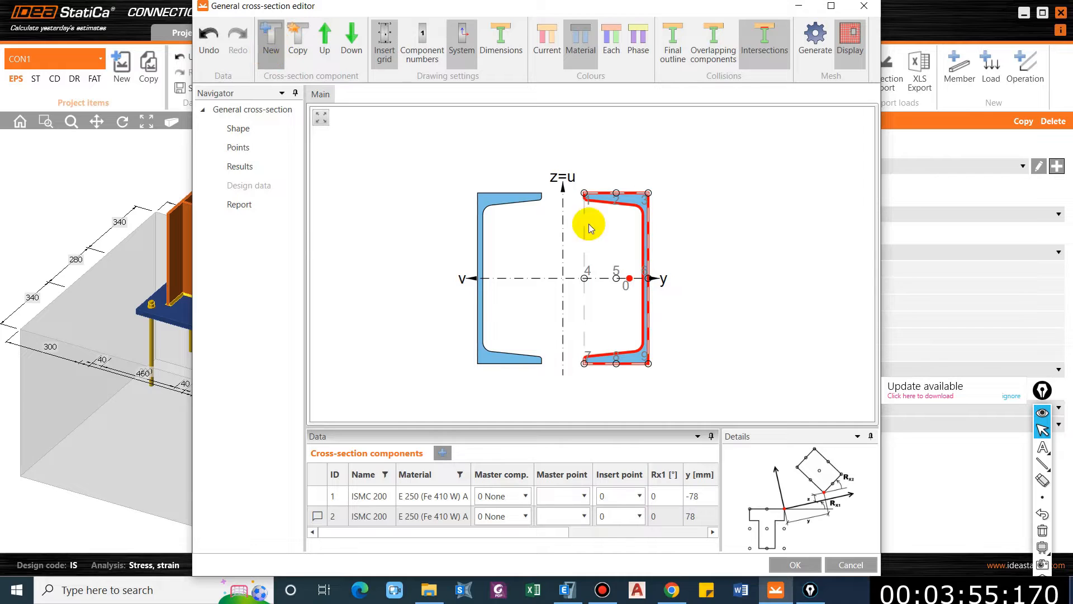
left_click(685, 216)
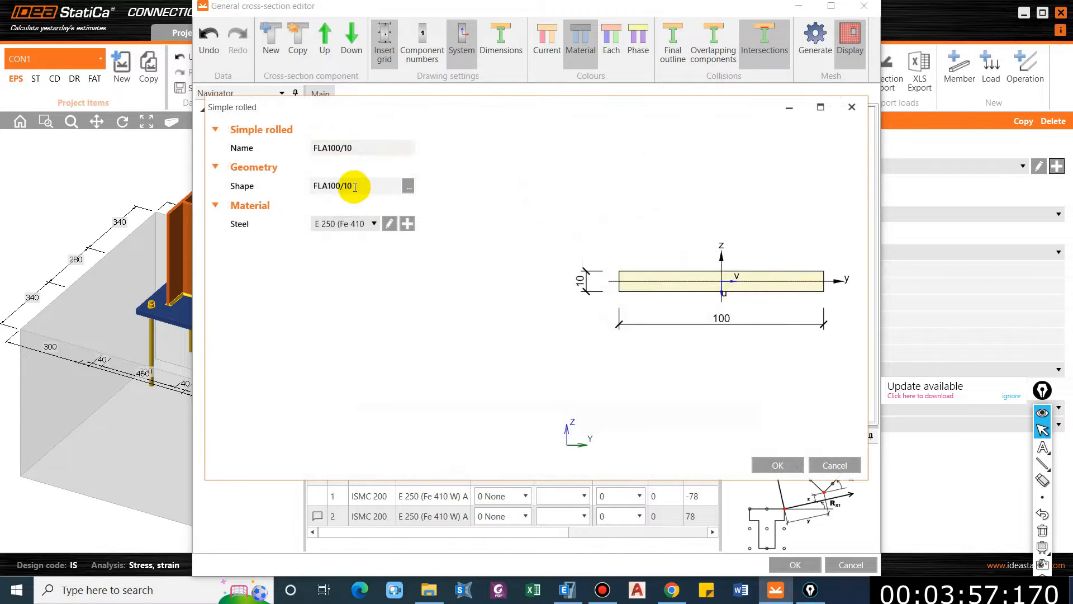
left_click(834, 465)
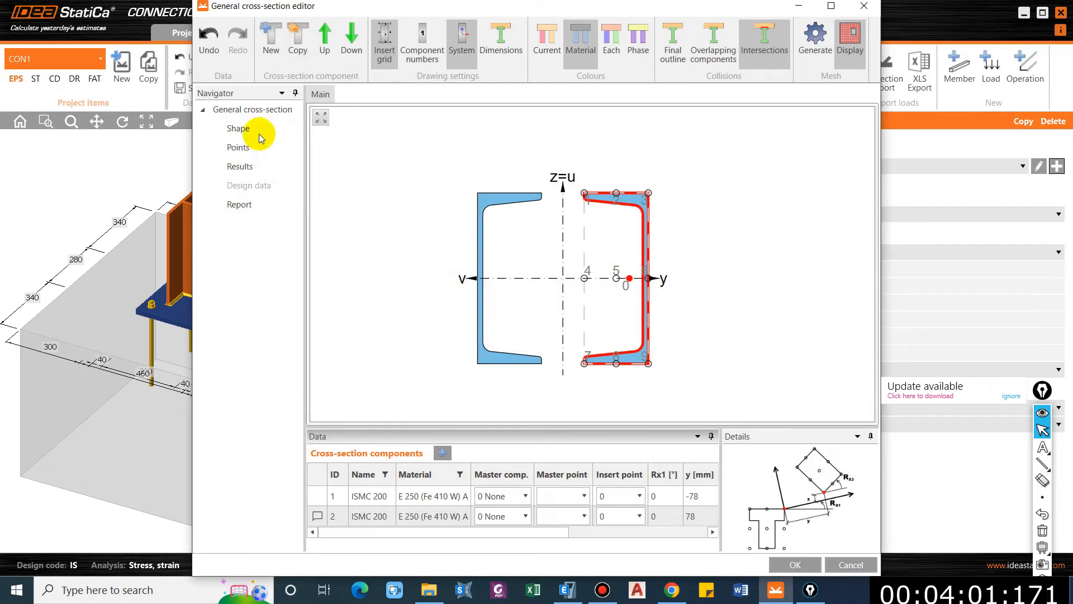
Step: Add a parametric plate component 10 mm thick and 200 mm wide to the cross-section
left_click(271, 39)
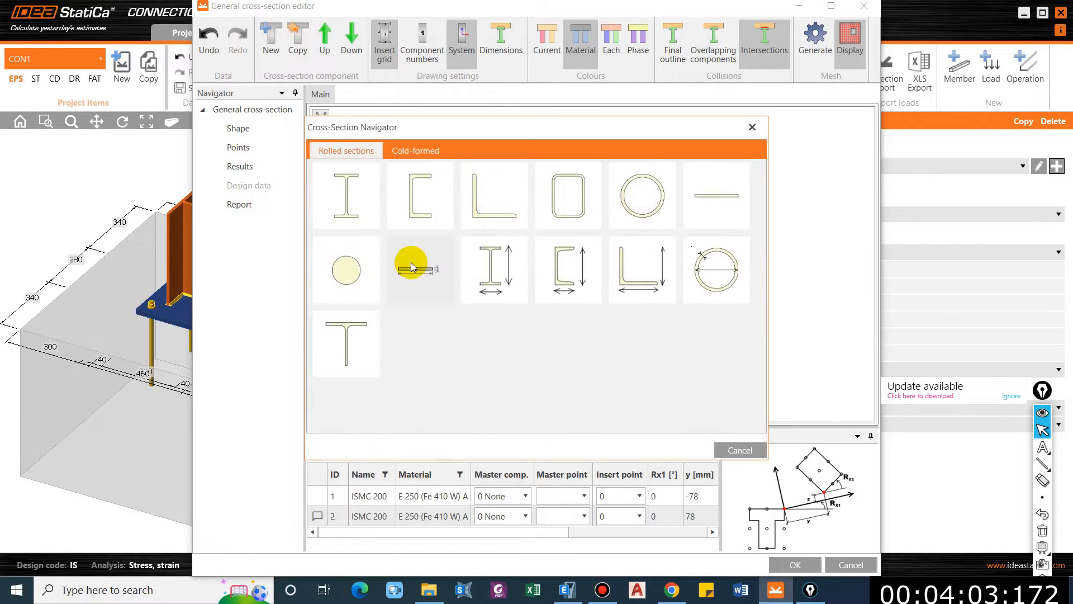
left_click(410, 262)
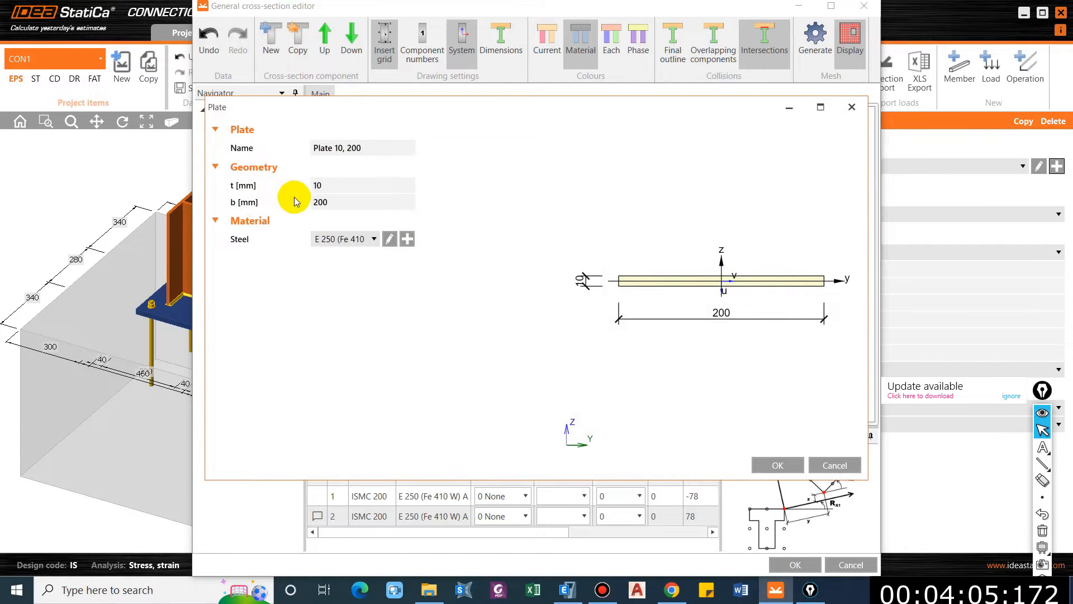
left_click(777, 465)
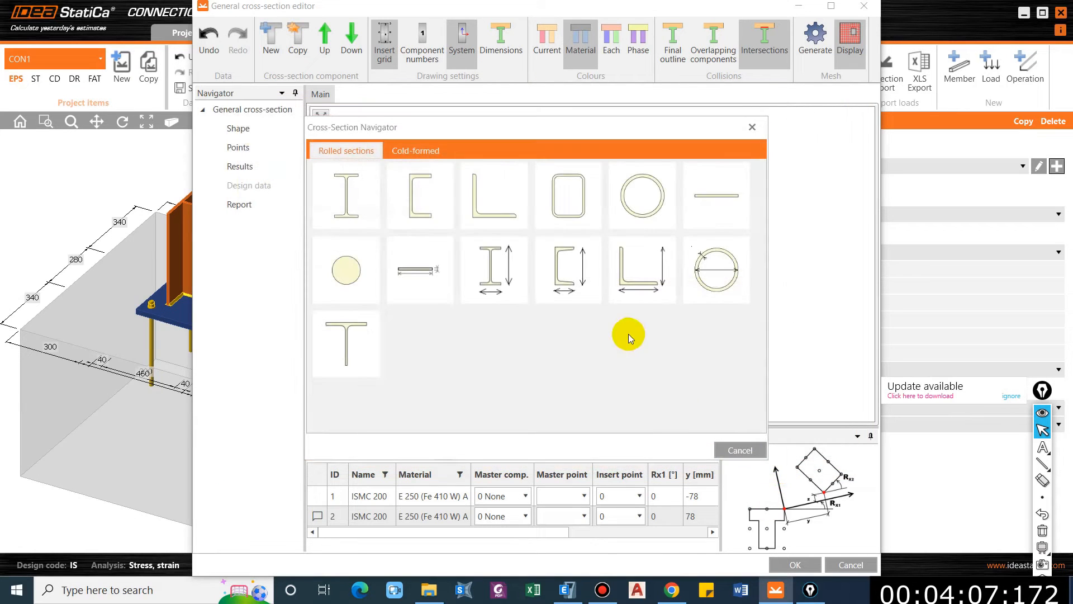
Step: Resize the plate component between the channels to 8 mm thickness and 160 mm width
scroll(503, 279, "up", 5)
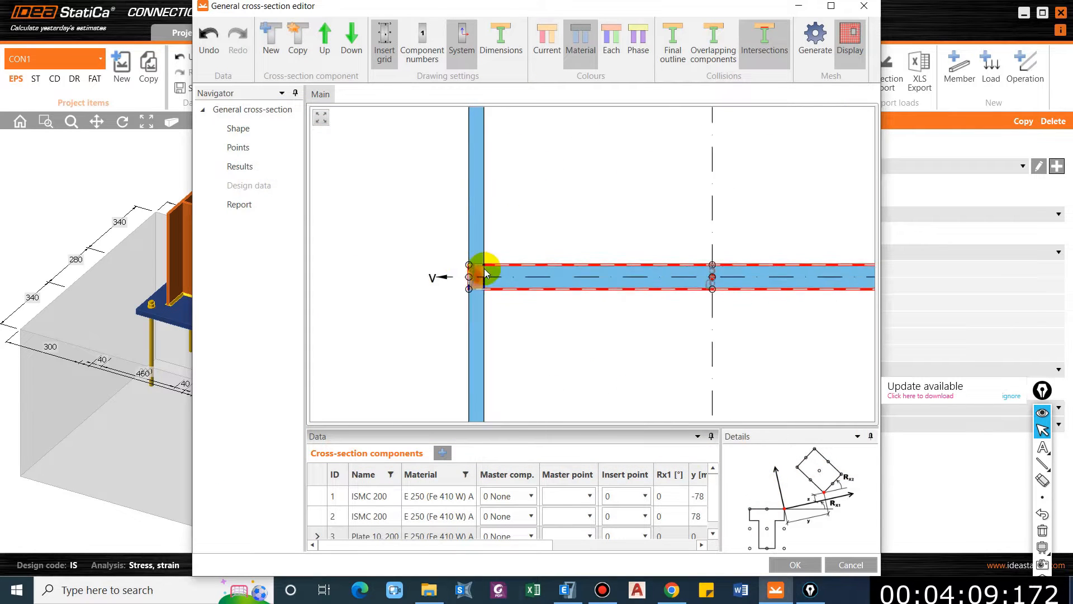
scroll(471, 264, "up", 2)
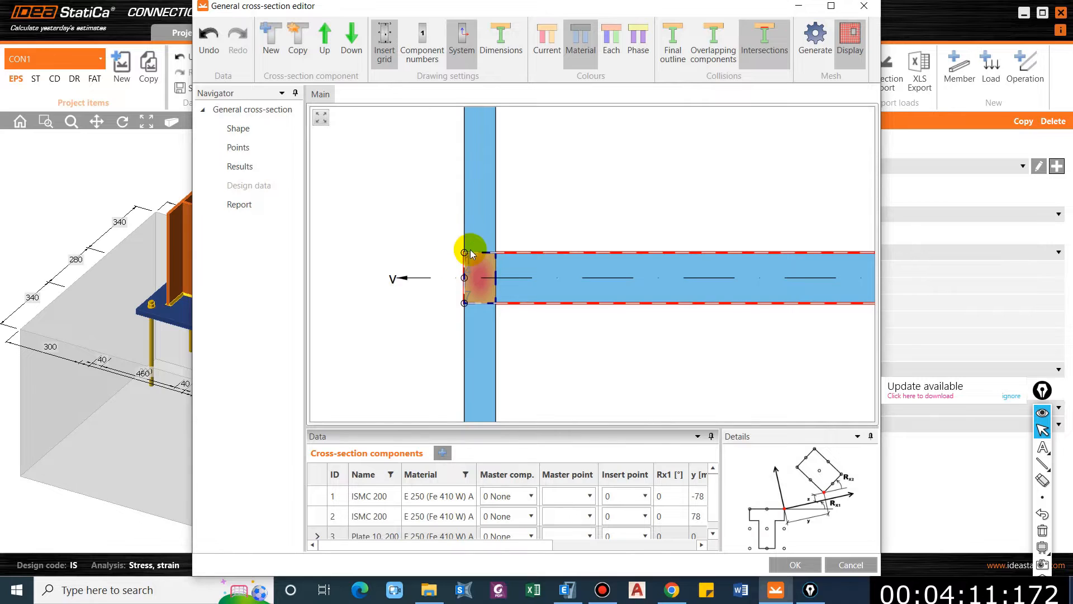
scroll(471, 254, "down", 5)
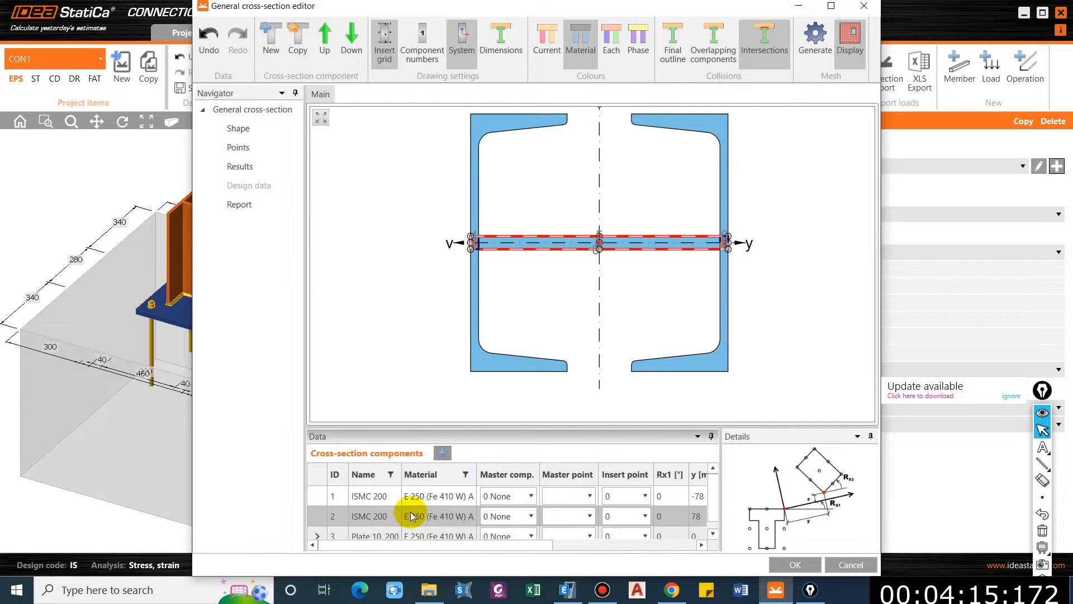
scroll(407, 510, "down", 1)
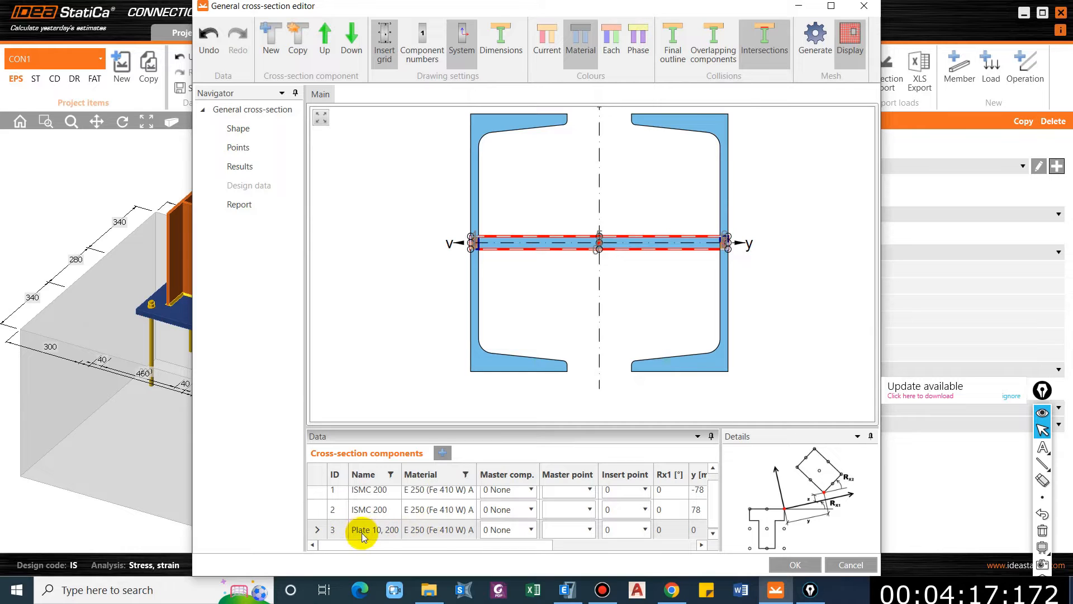
left_click_drag(511, 546, 667, 536)
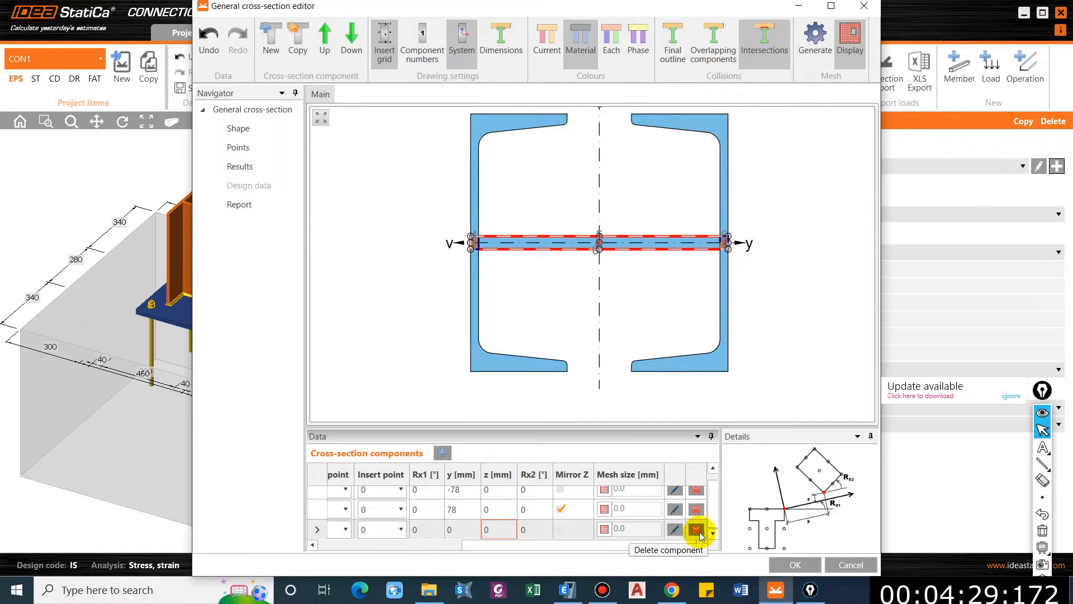
left_click(674, 529)
left_click(343, 186)
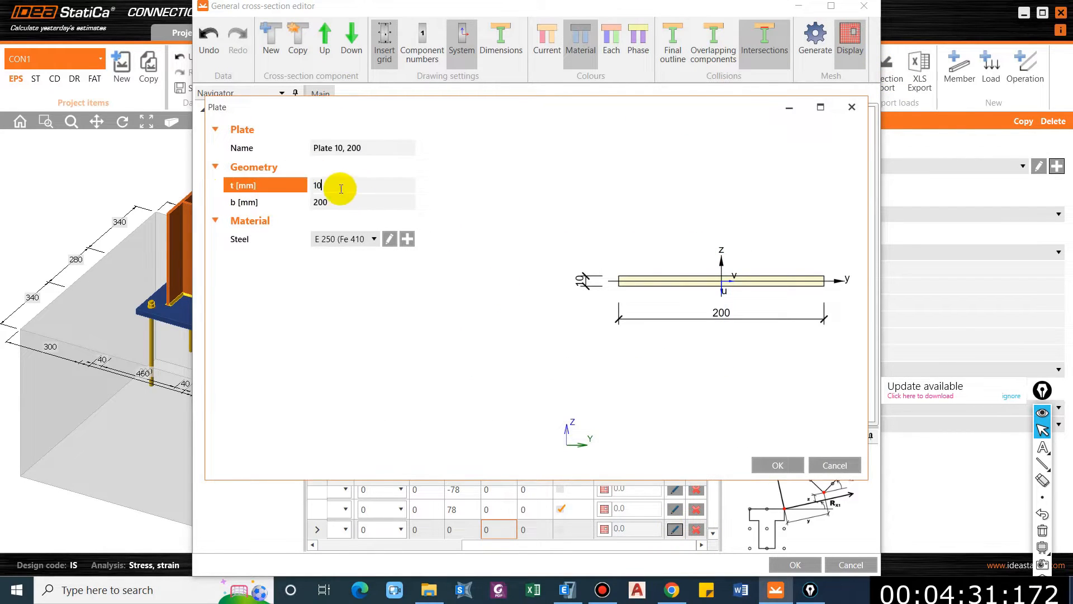
type("8")
key("Tab")
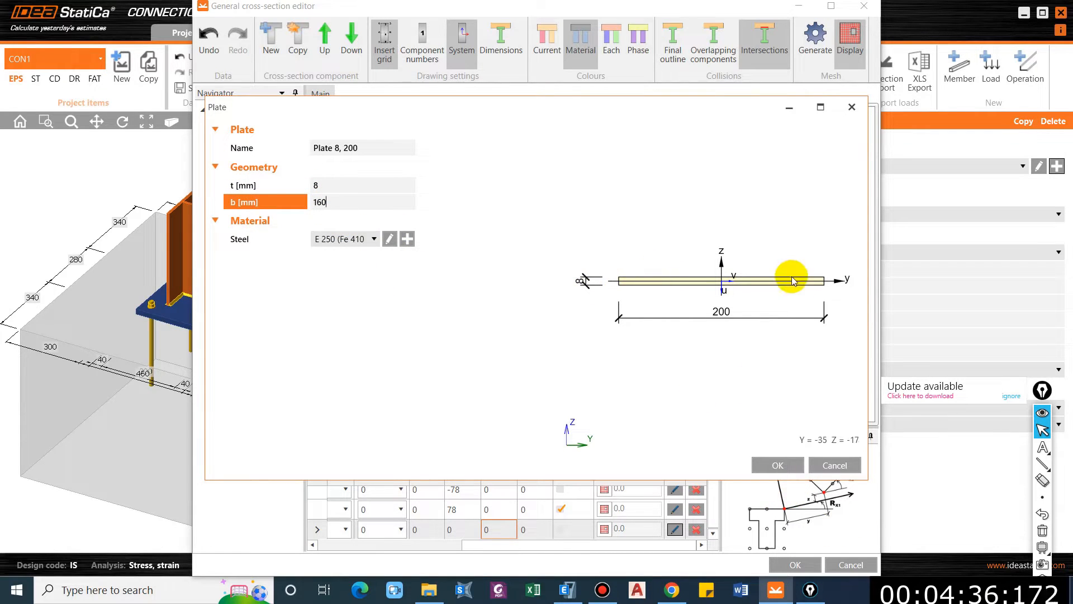
left_click(778, 465)
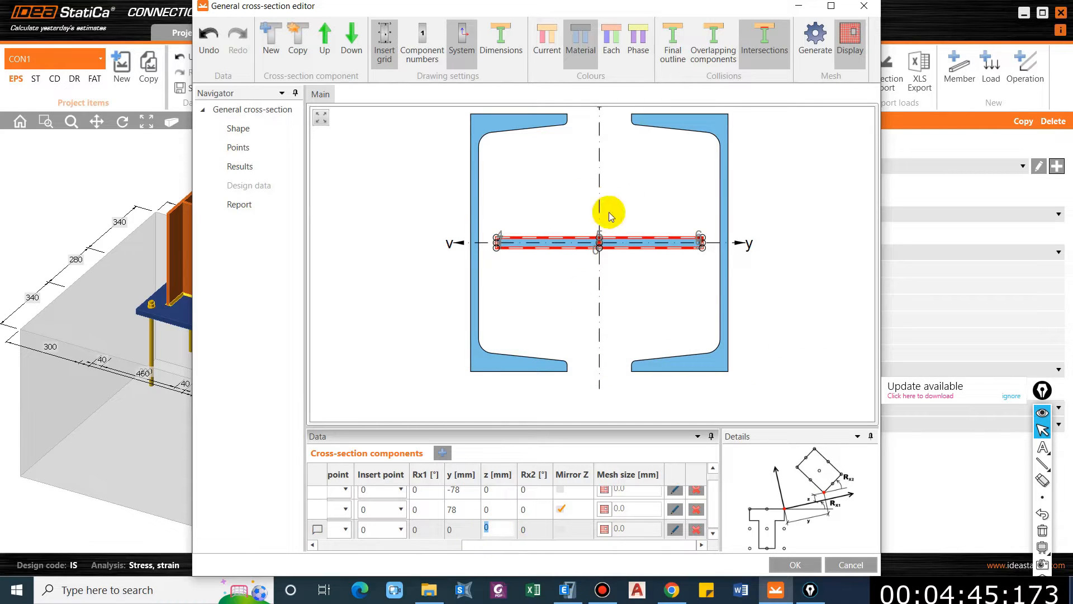
Step: Set the plate's z offset to 101 mm to move it onto the channels' upper flanges
key("BackSpace")
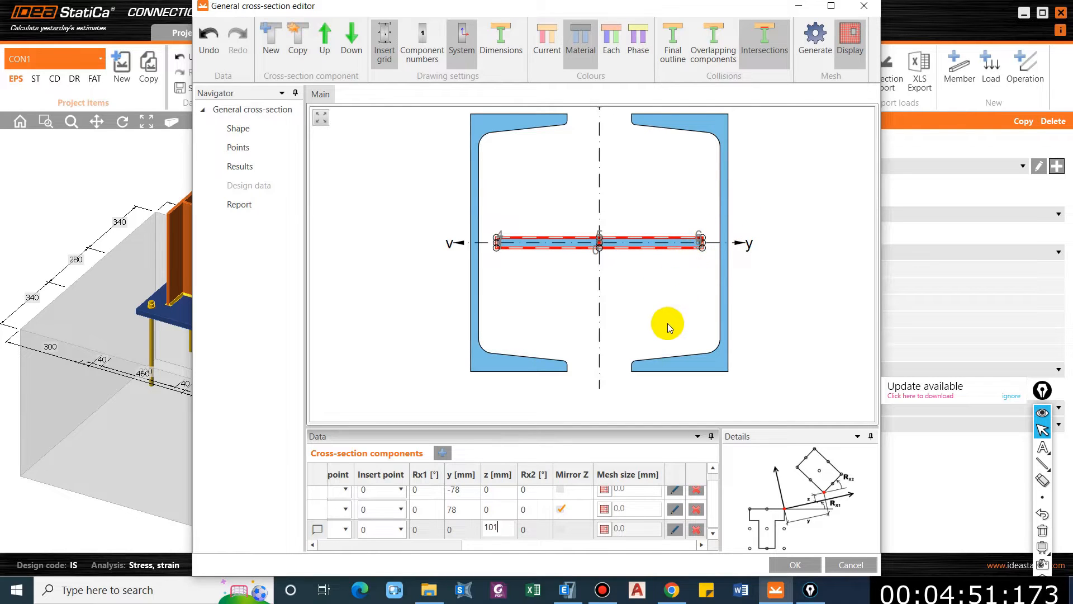
key("Tab")
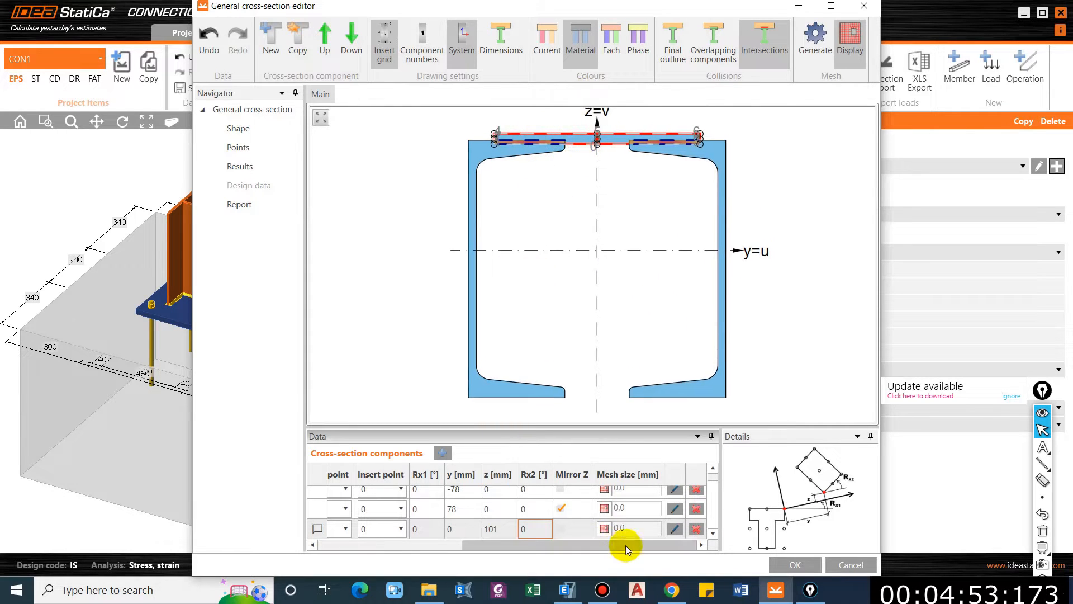
left_click_drag(626, 545, 475, 549)
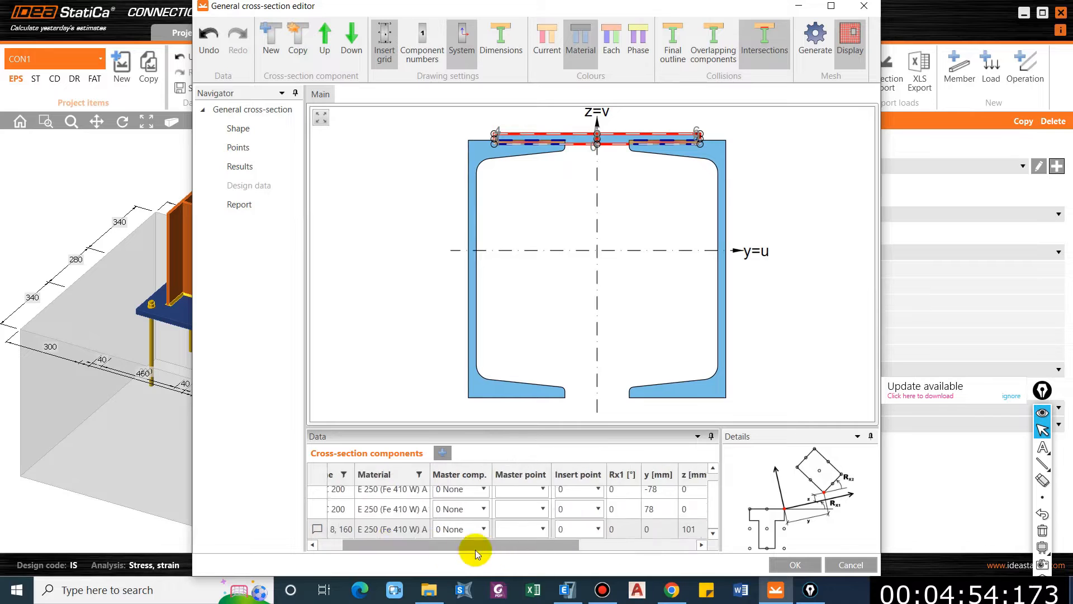
Step: Copy the 8 x 160 mm plate component and set the copy's z offset to -104 mm
left_click(285, 56)
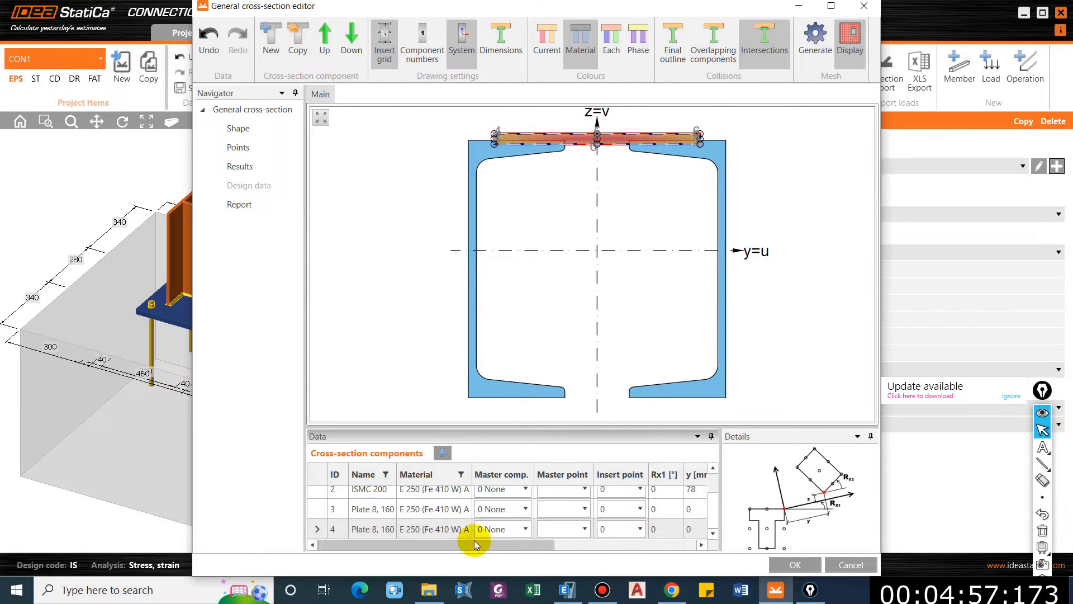
left_click_drag(508, 550, 702, 551)
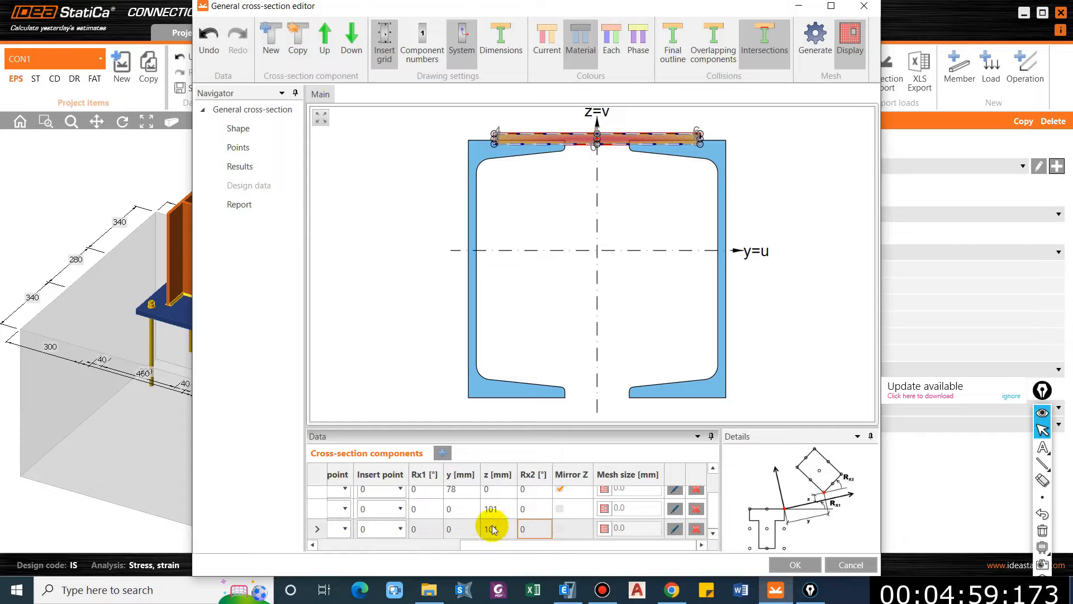
double_click(508, 522)
type("-")
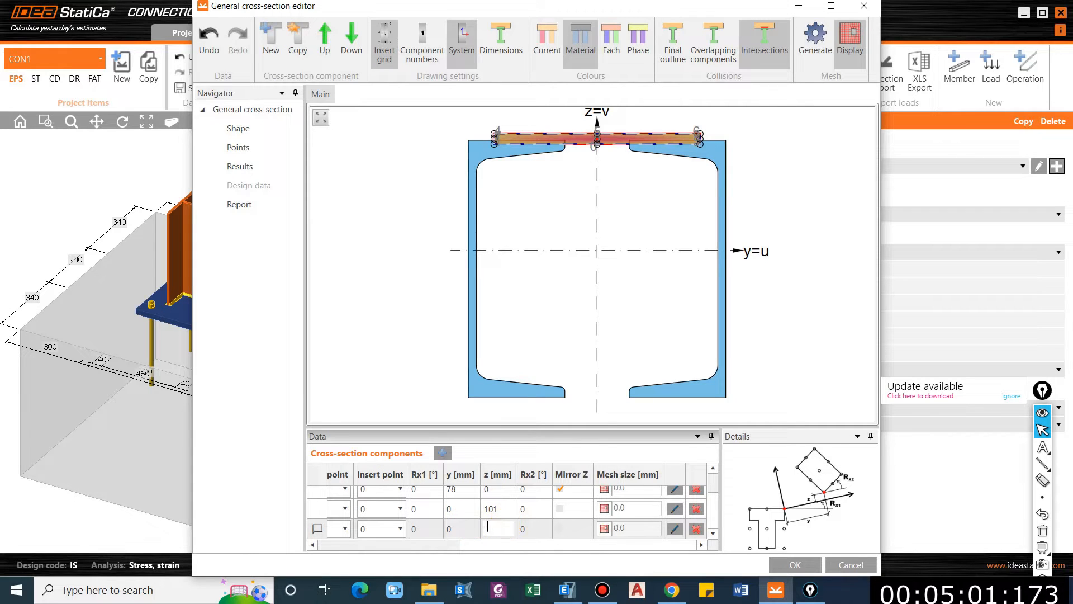
type("104")
Step: Set the upper plate's z offset to 104 mm and accept the general cross-section
double_click(495, 510)
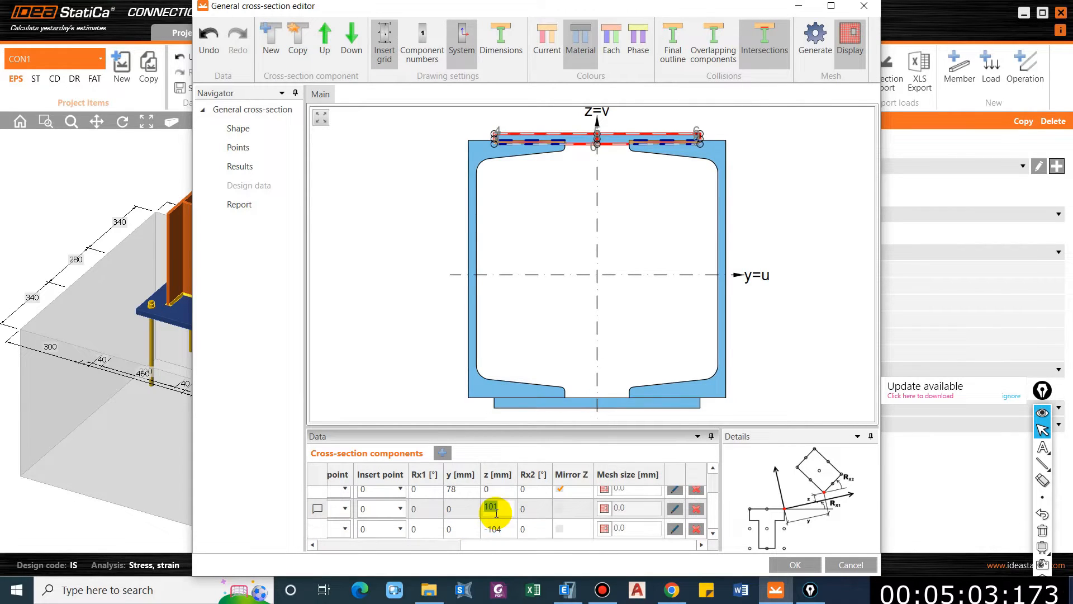
type("104")
key("Tab")
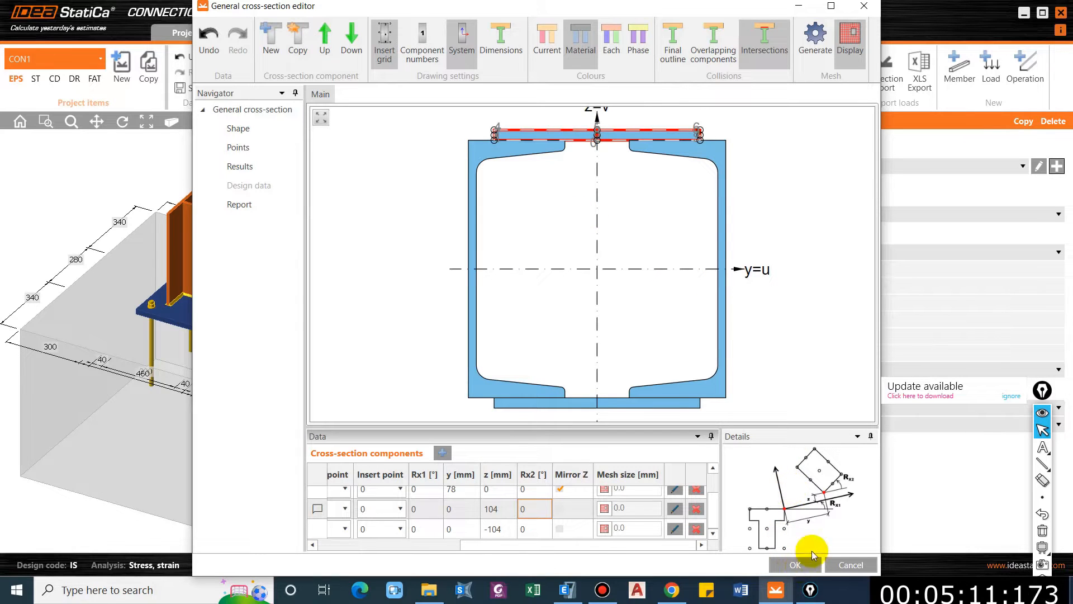
left_click(801, 566)
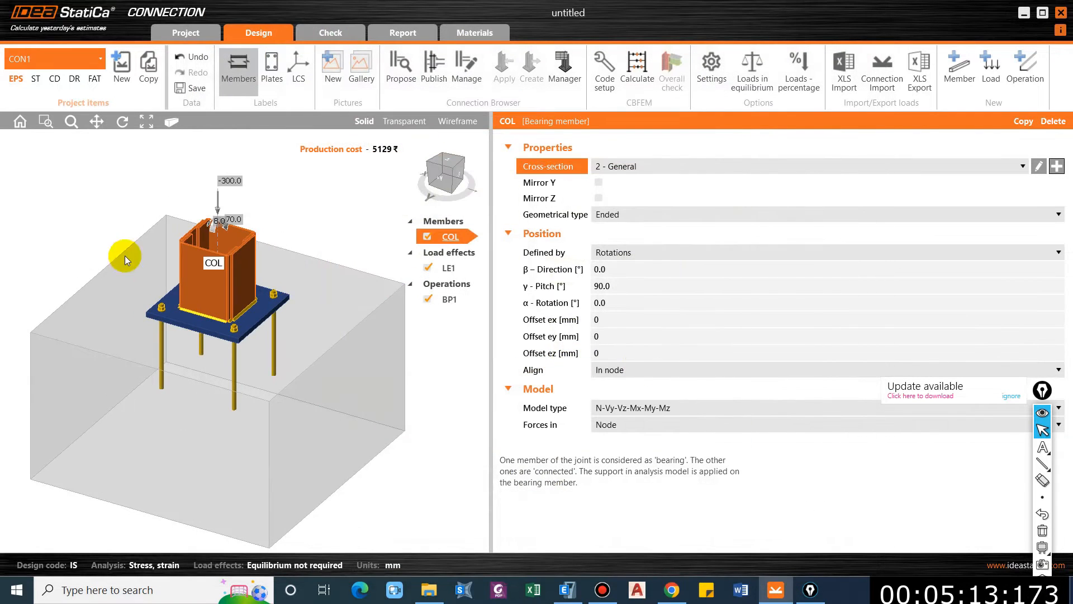
Step: Try the Continuous geometrical type on the column member COL and set it back to Ended
right_click_drag(204, 268, 262, 305)
scroll(262, 346, "up", 3)
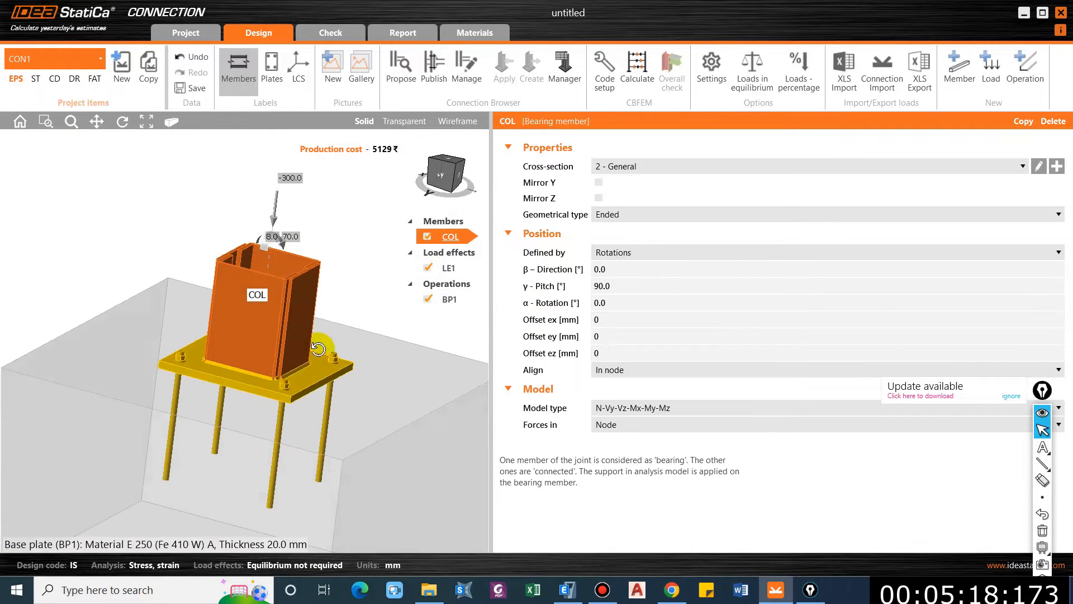
left_click(622, 213)
left_click(616, 232)
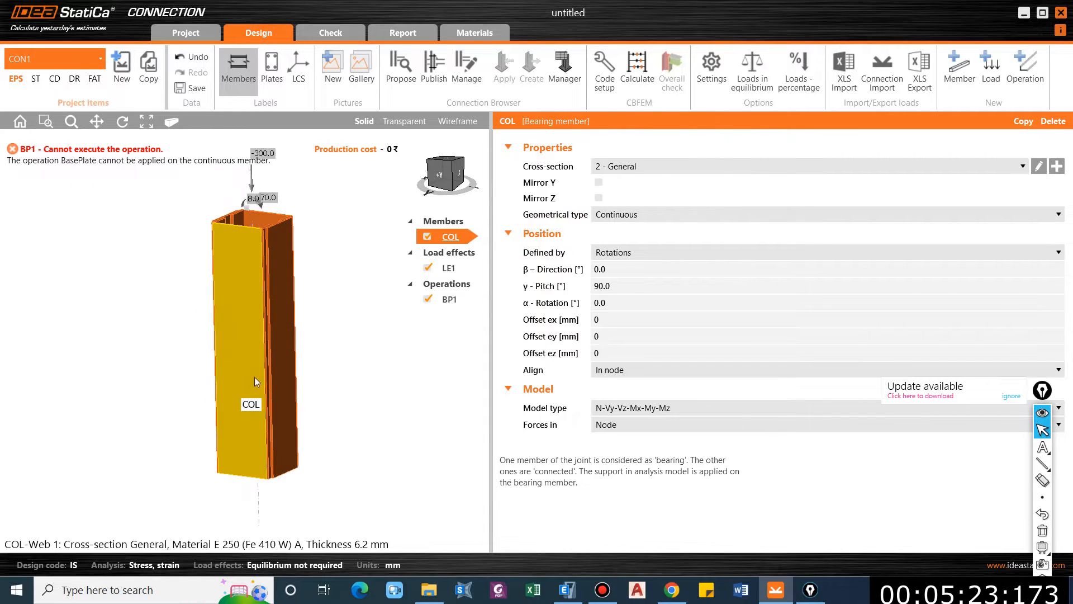
left_click(618, 213)
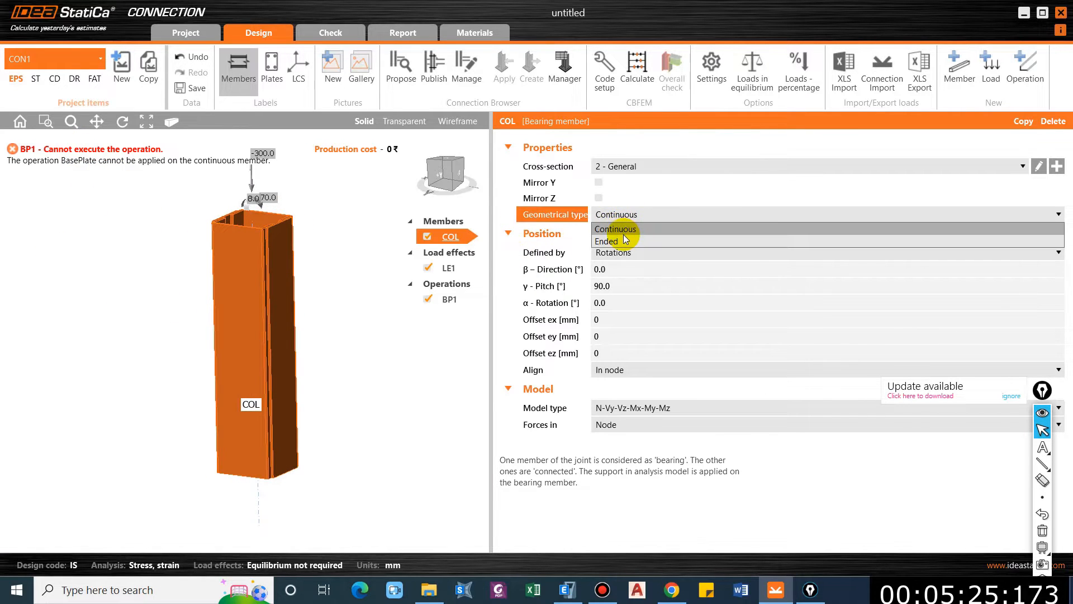
left_click(625, 239)
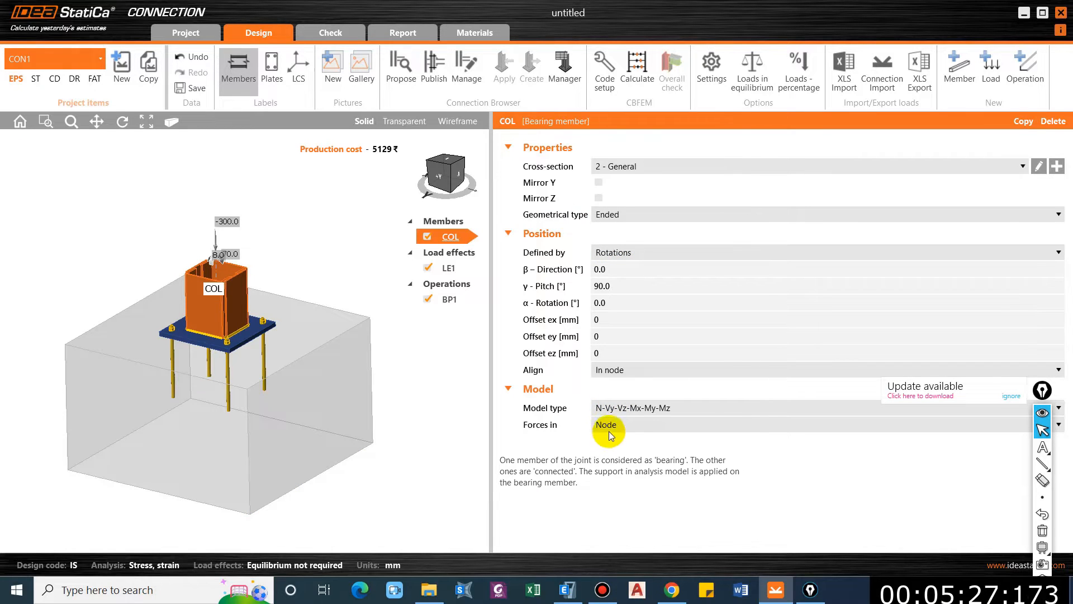
left_click(608, 411)
left_click(608, 415)
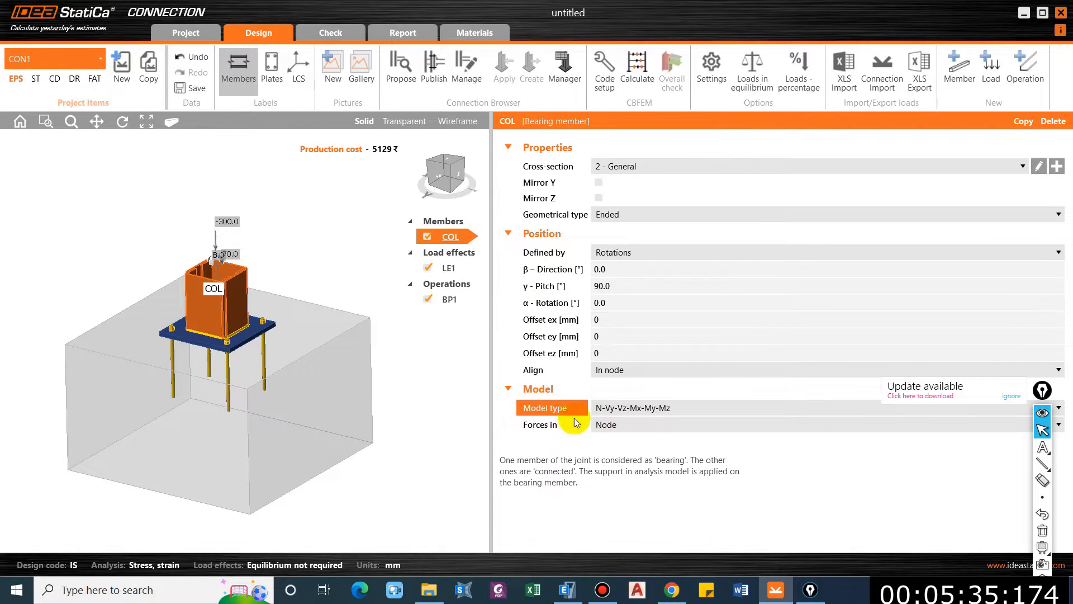
right_click_drag(306, 294, 263, 313)
Step: Open load effect LE1 and display the column's local coordinate axes in the 3D view
left_click(449, 270)
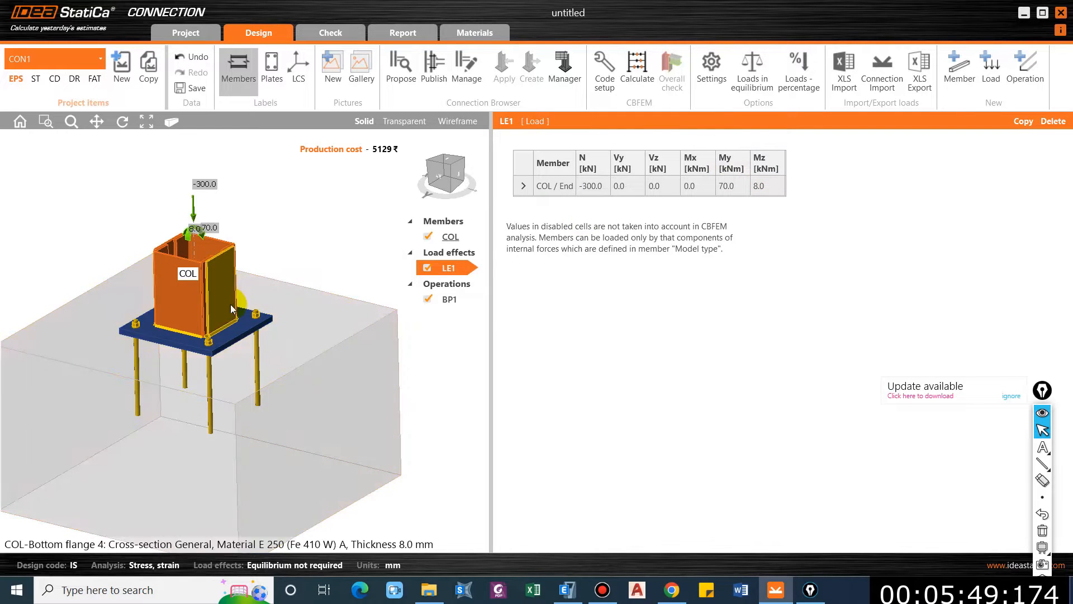
left_click(311, 66)
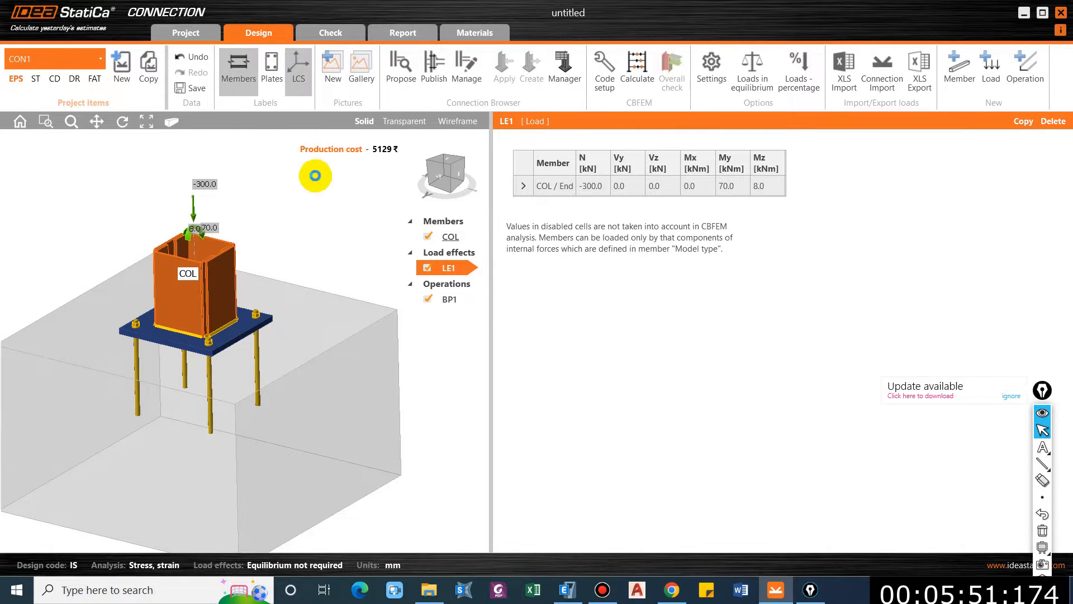
right_click_drag(223, 333, 262, 246)
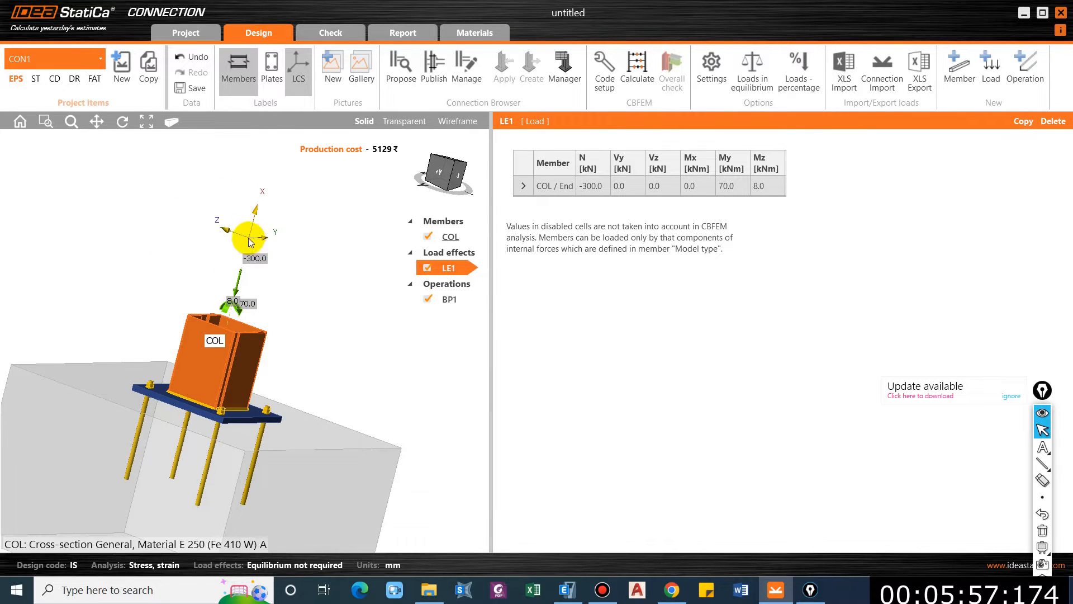
right_click_drag(311, 258, 335, 246)
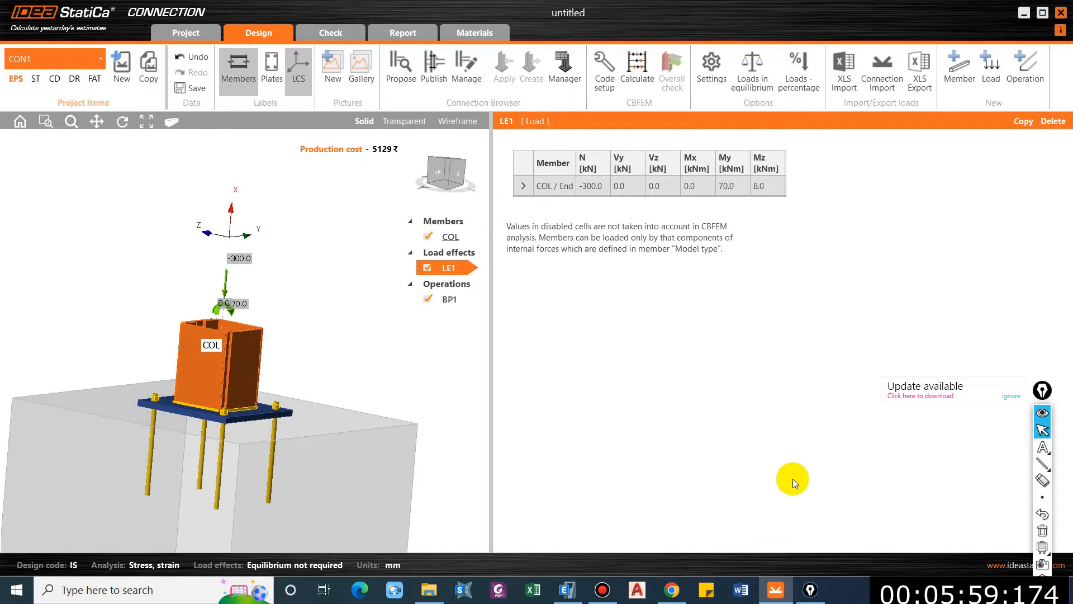
Step: Switch to ETABS to look up the column base reactions
left_click(566, 589)
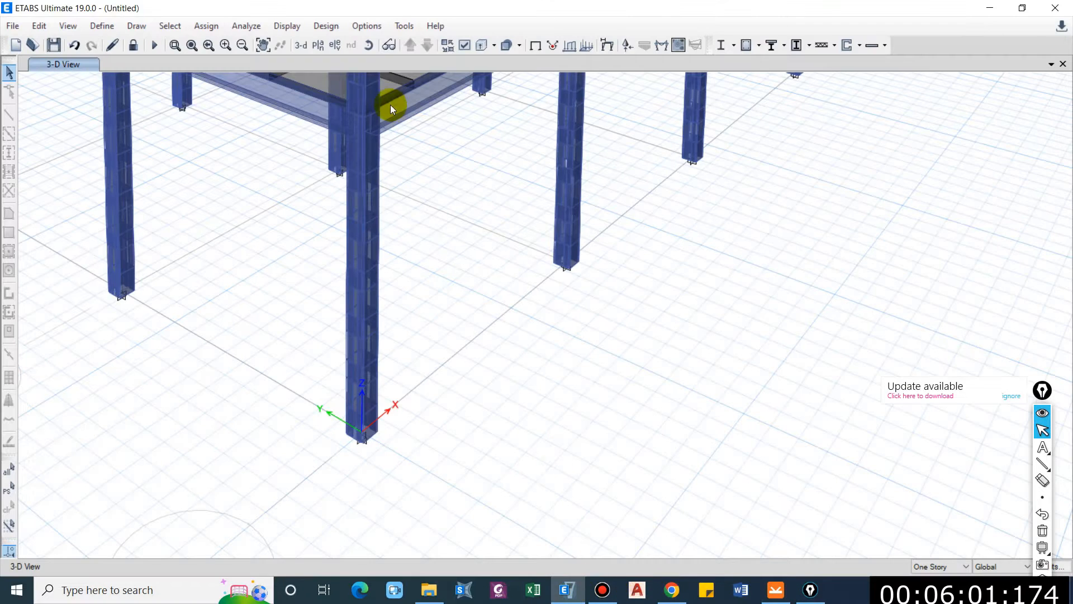
left_click(404, 26)
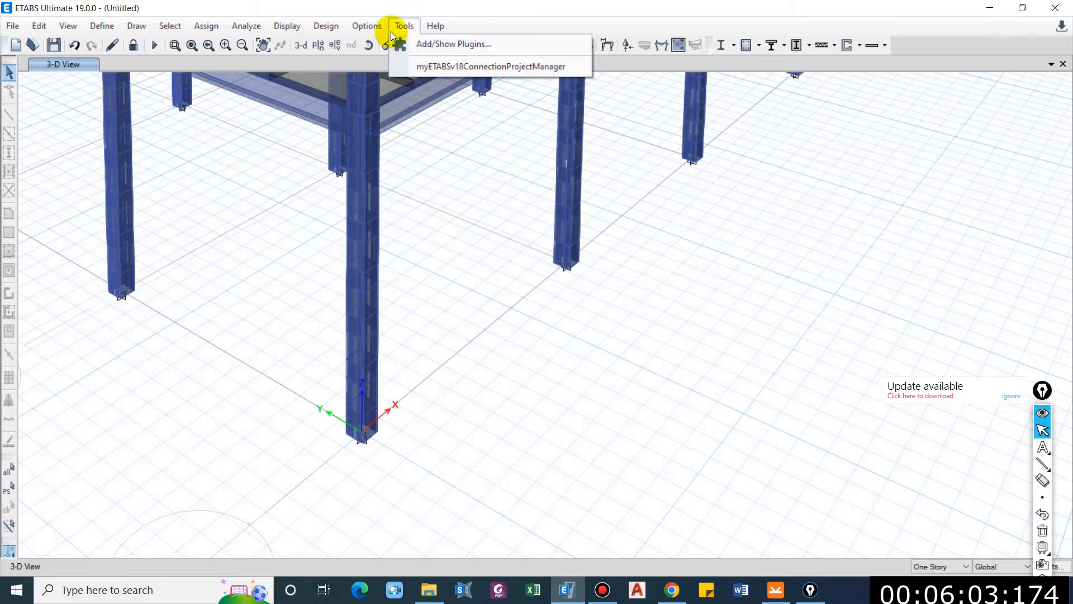
mouse_move(367, 26)
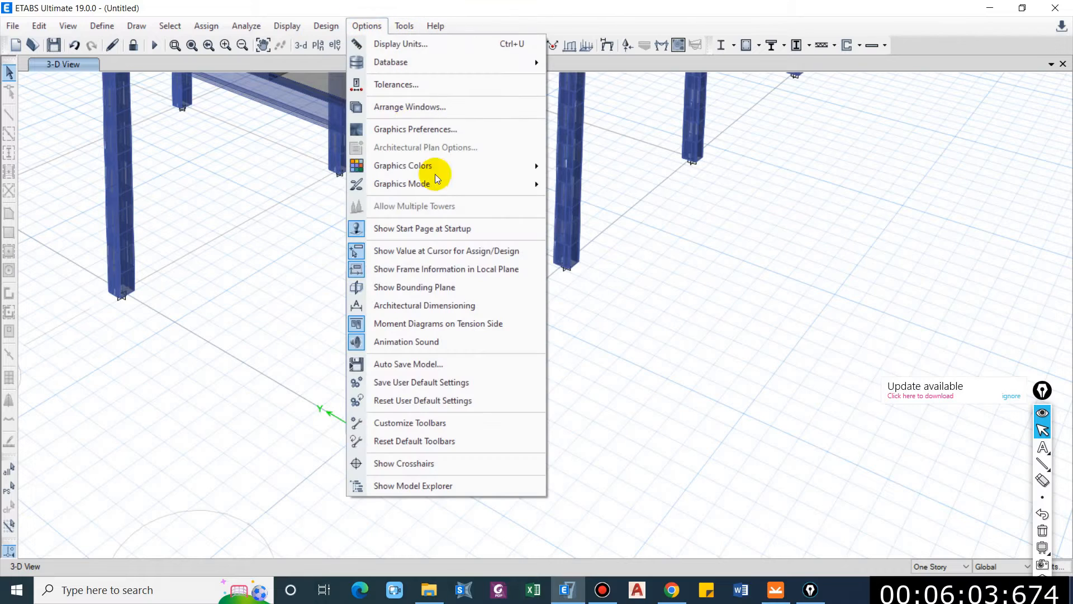
left_click(308, 10)
left_click(287, 25)
mouse_move(326, 26)
mouse_move(313, 44)
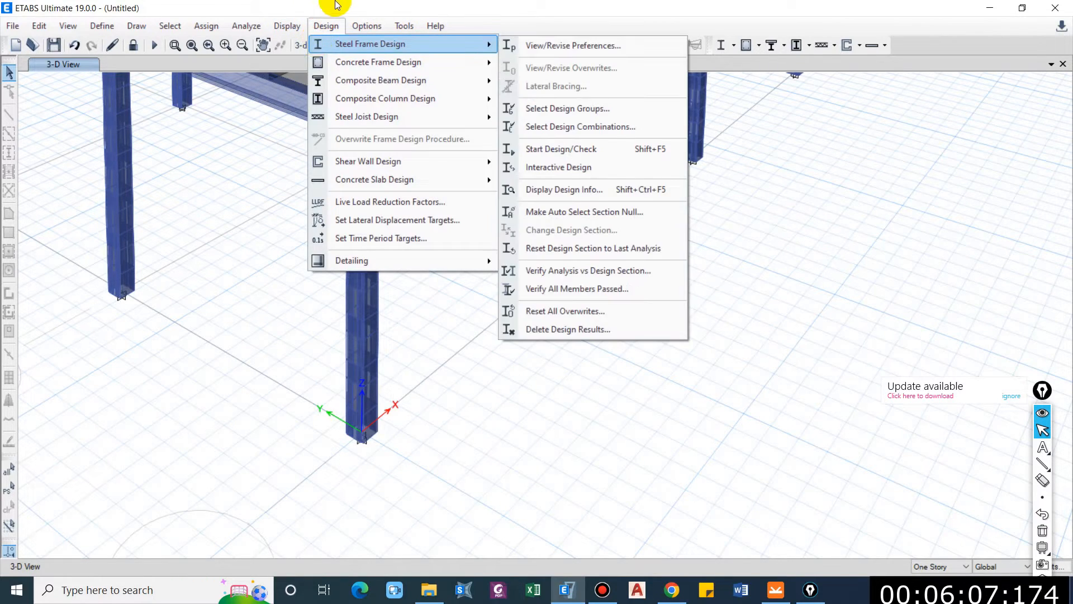
left_click(337, 6)
Step: Display the plan view of the Base level
left_click(490, 276)
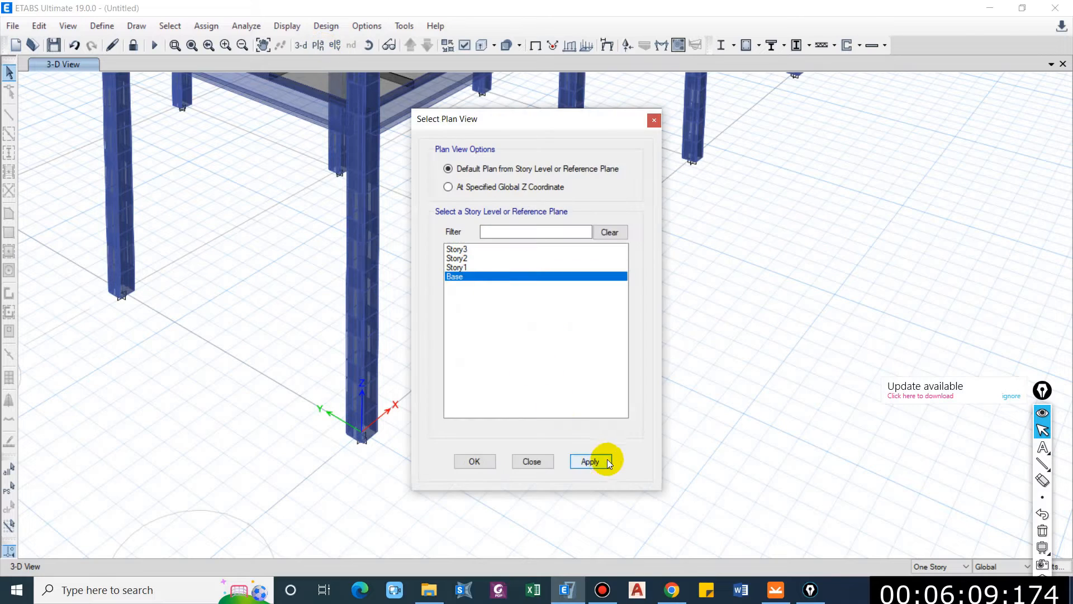
left_click(605, 460)
left_click(646, 123)
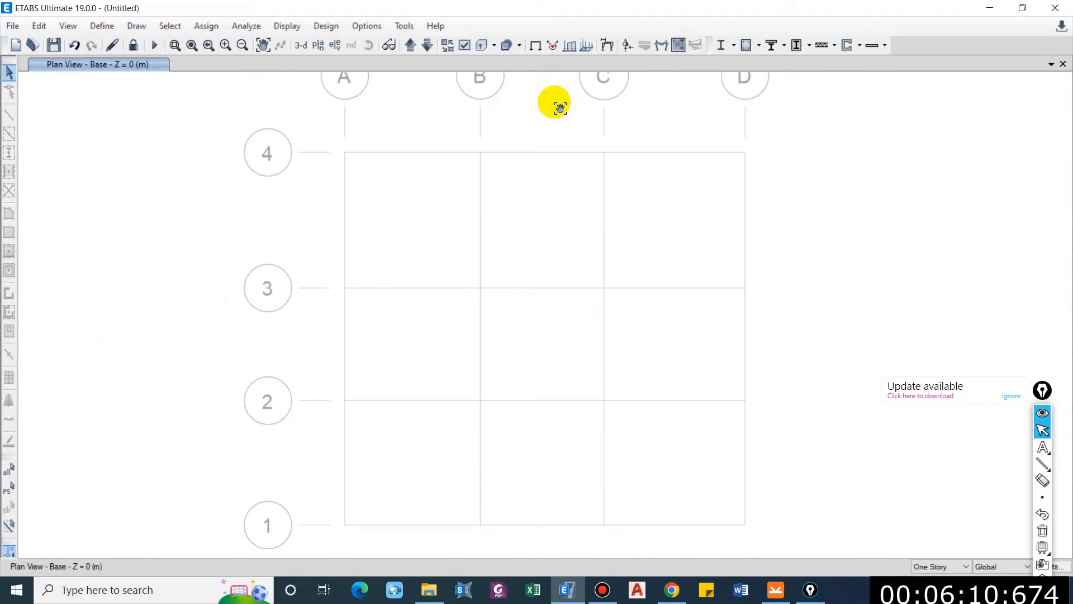
Step: Display the Fz, Mx and My base reactions of the Envelope combination's Min case in tabulated form
left_click(630, 48)
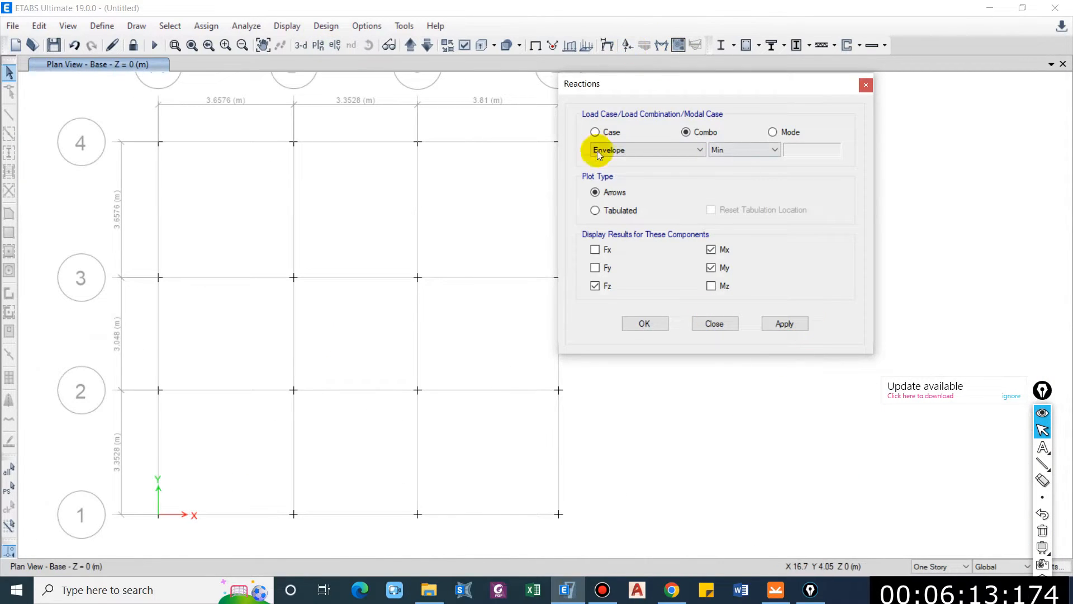
left_click(608, 217)
left_click(784, 323)
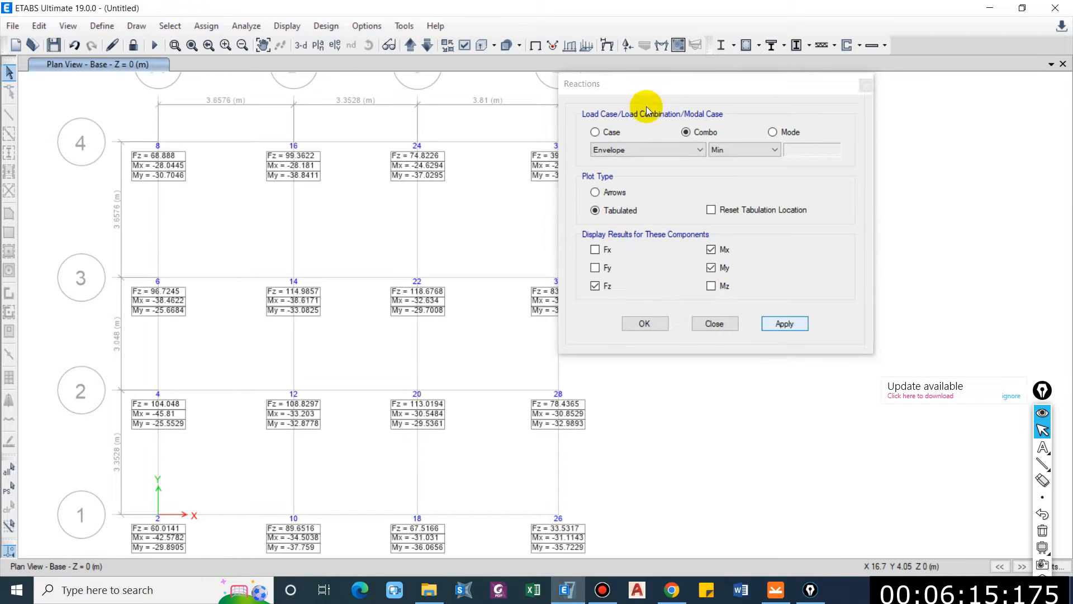
left_click_drag(643, 91, 760, 93)
middle_click_drag(388, 215, 407, 216)
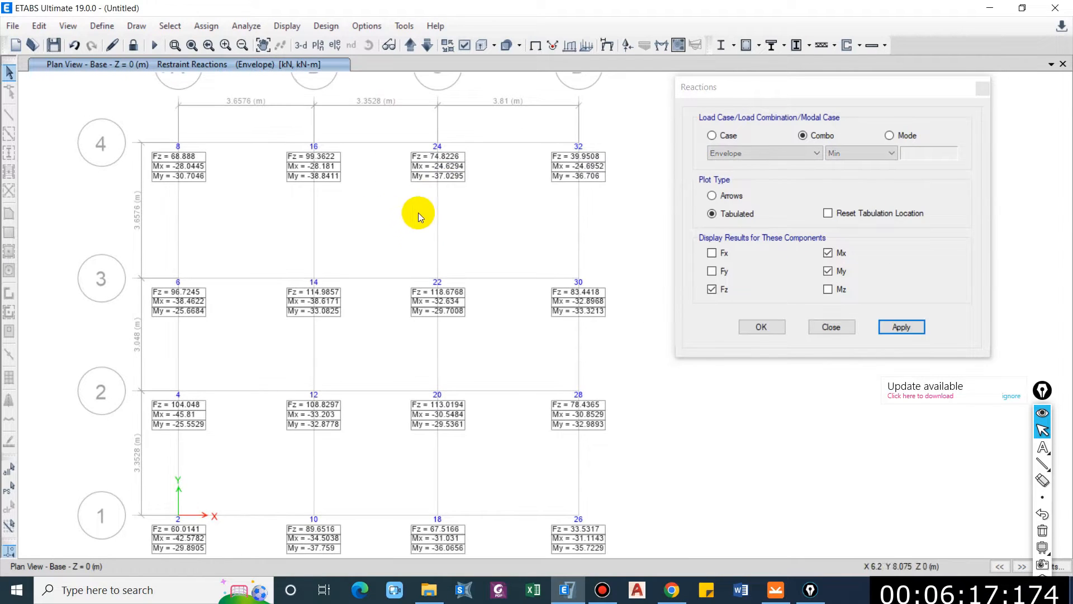
Step: Display the envelope reactions as Max and as Absolute Max values, and select the base joint at grid B-3
left_click(843, 153)
left_click(841, 163)
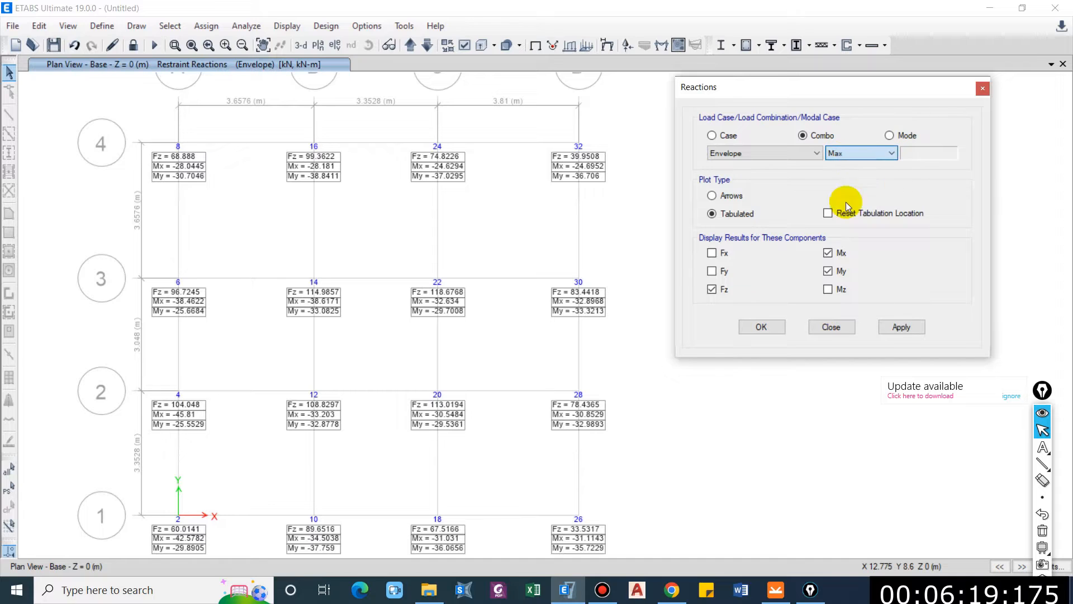
left_click(896, 328)
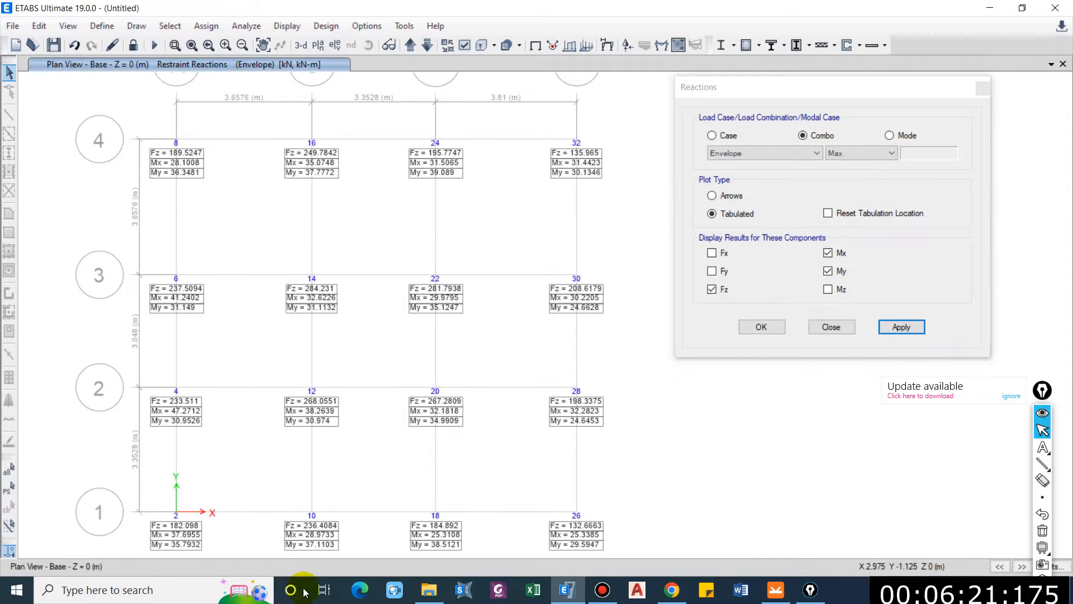
left_click(905, 332)
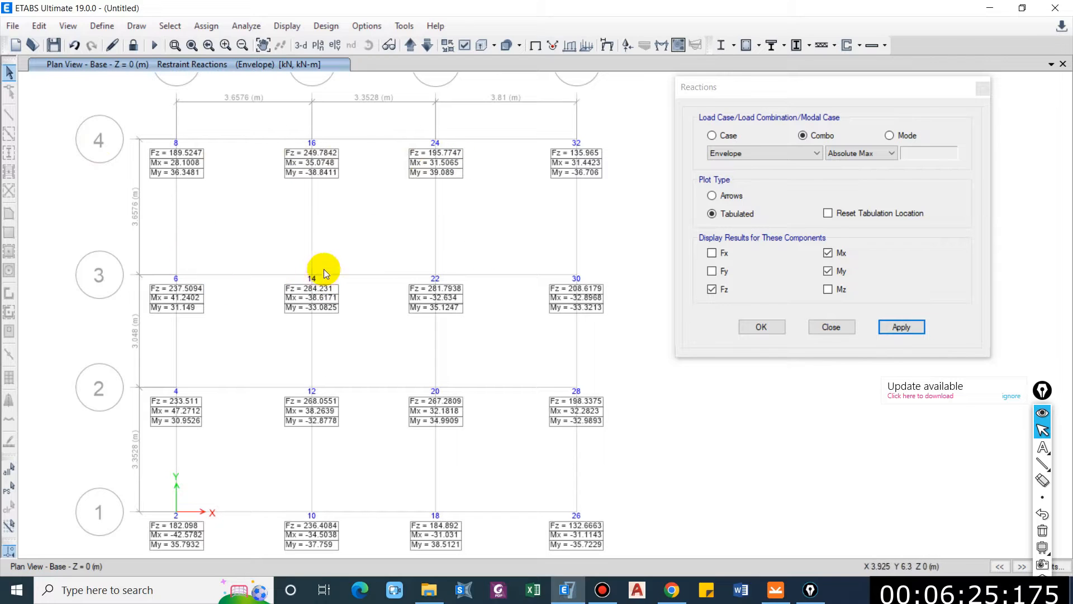
left_click_drag(312, 256, 357, 334)
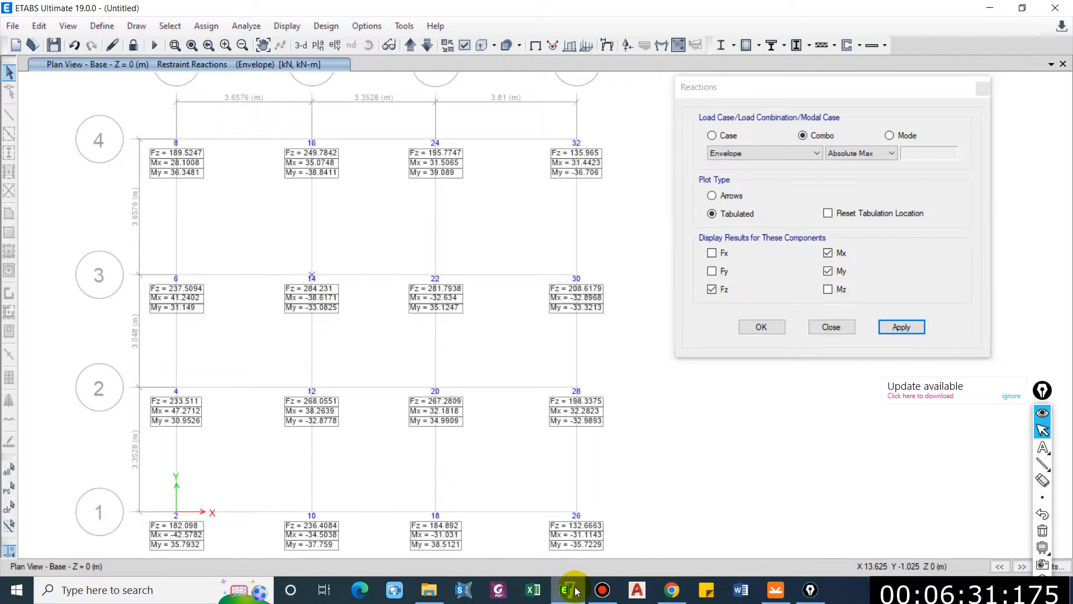
Step: Switch to IDEA StatiCa and set the axial force N of load effect LE1 to -284 kN
mouse_move(576, 590)
left_click(775, 590)
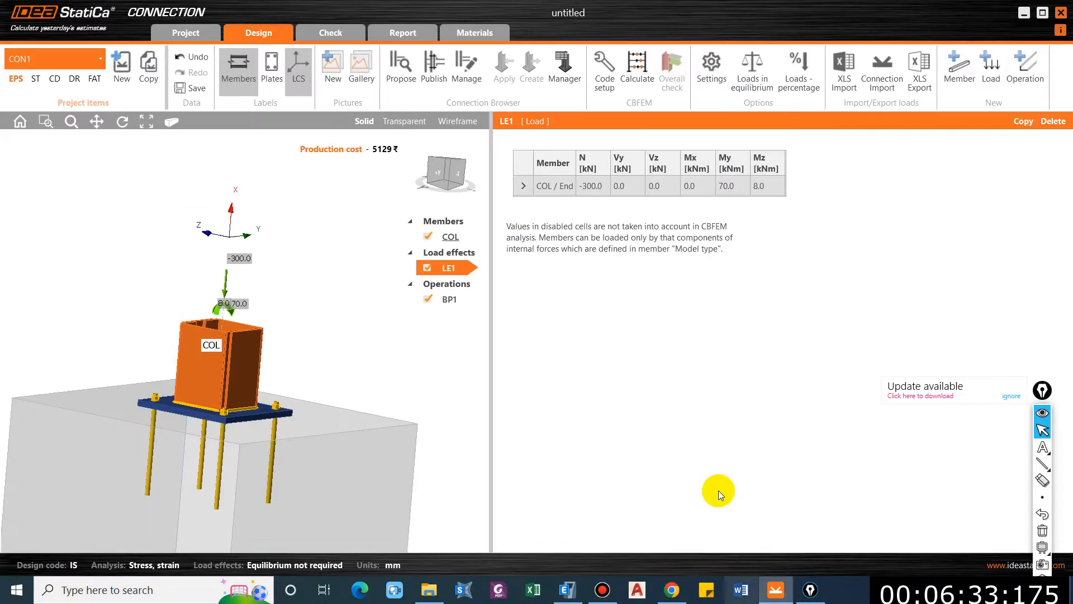
double_click(603, 188)
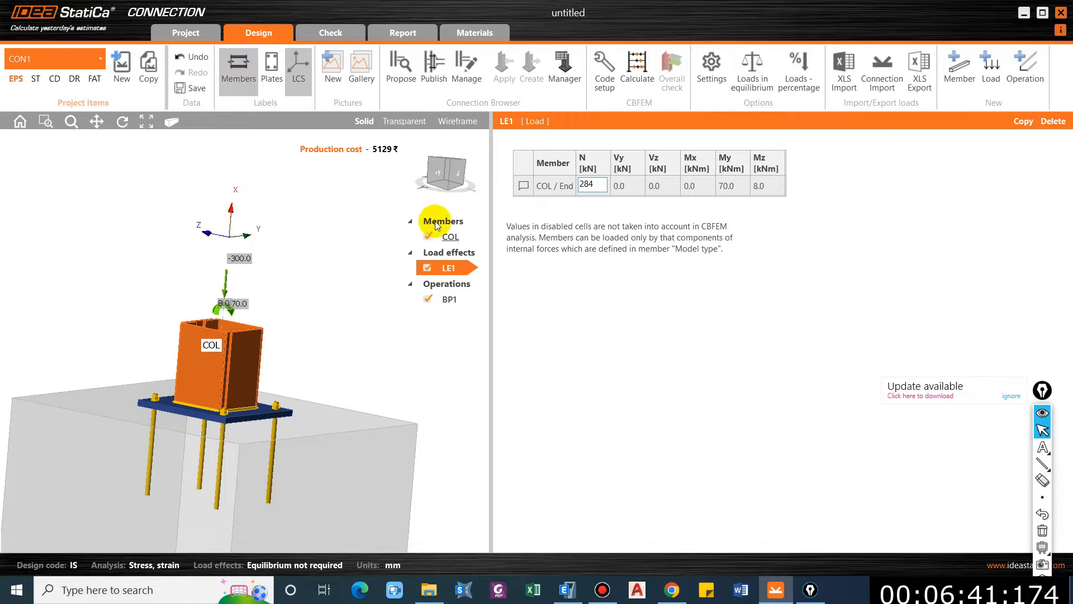
key("Tab")
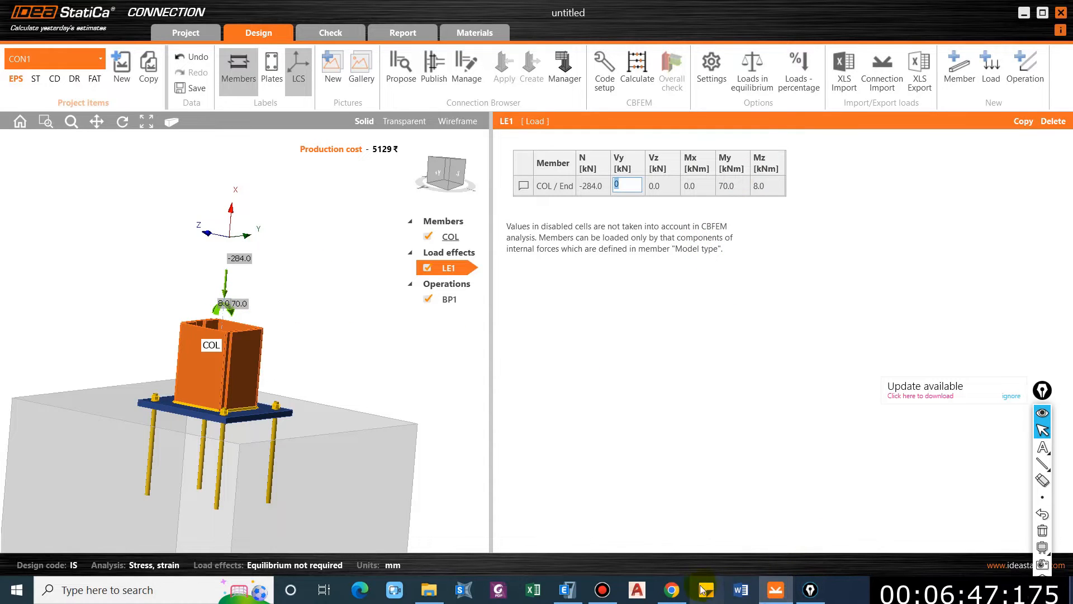
Step: Review the base reactions in ETABS, and set LE1's moments in IDEA StatiCa to My 50 kNm and Mz 40 kNm
left_click(567, 590)
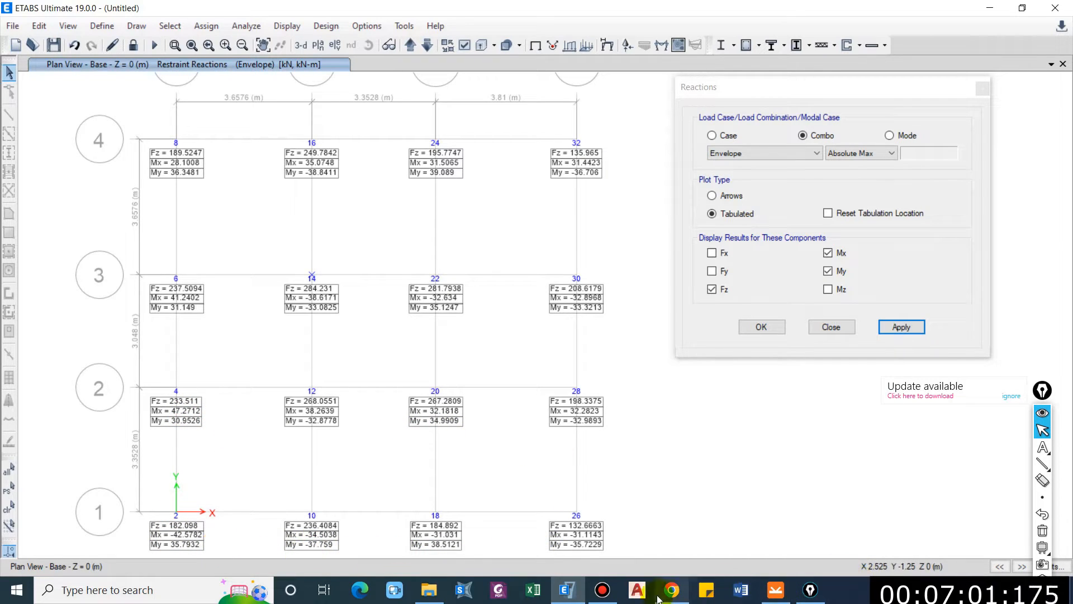
left_click(775, 590)
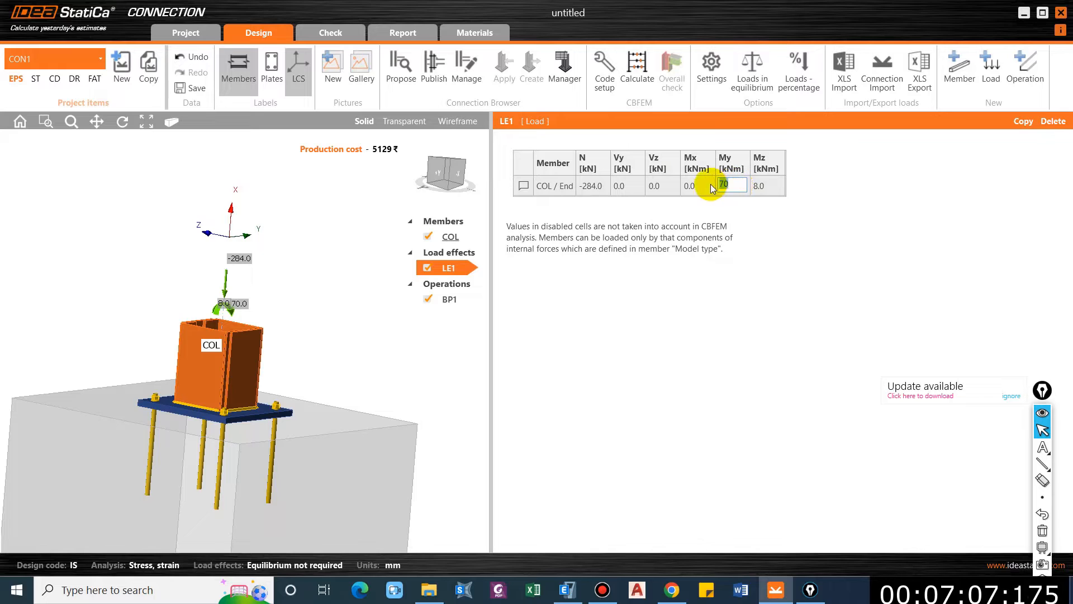
type("50")
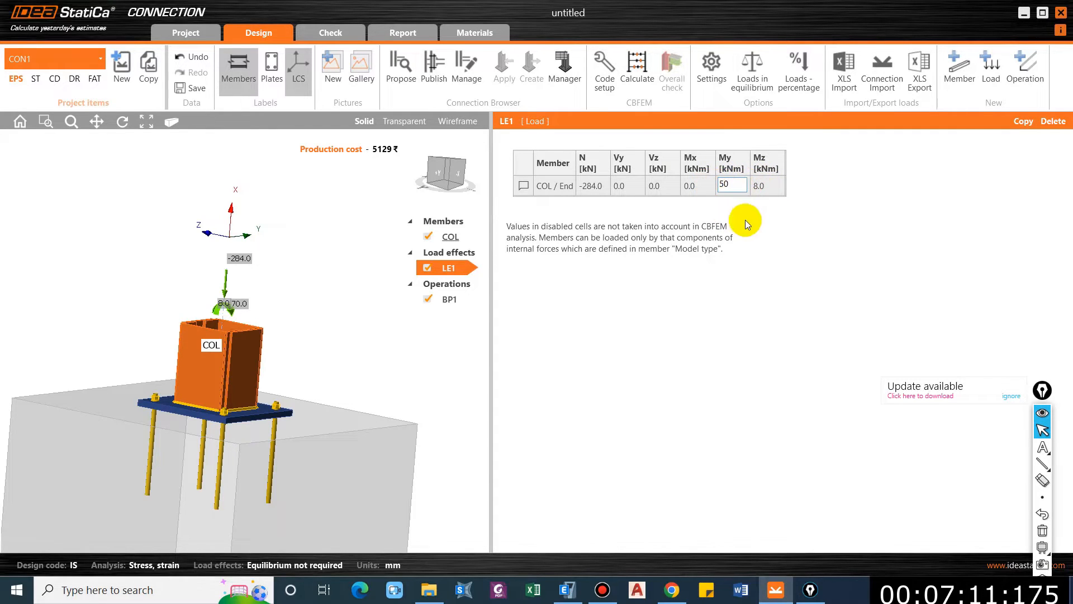
type("4")
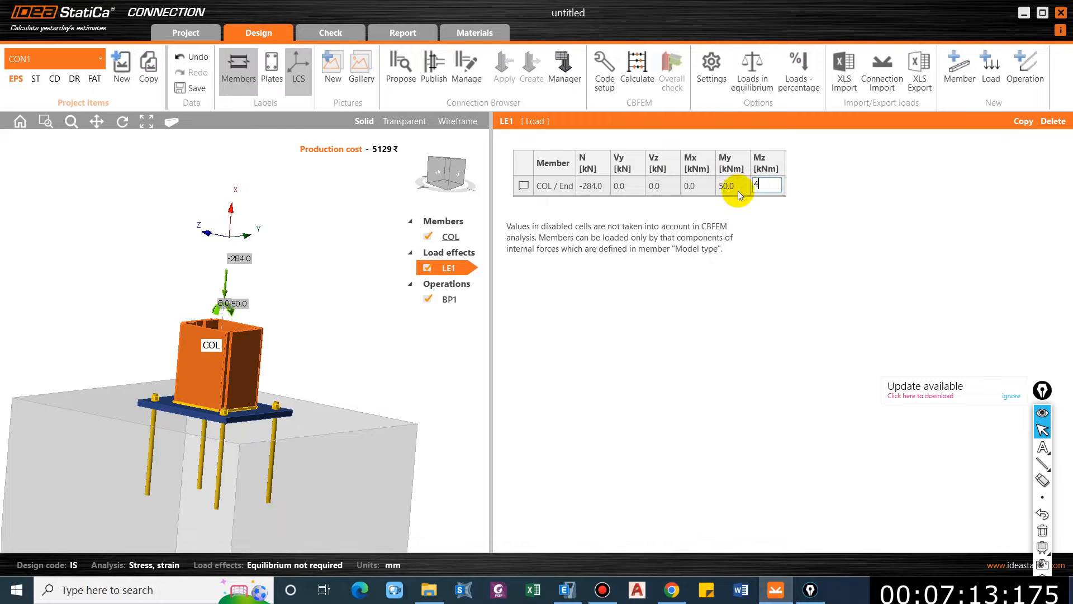
type("0")
key("Return")
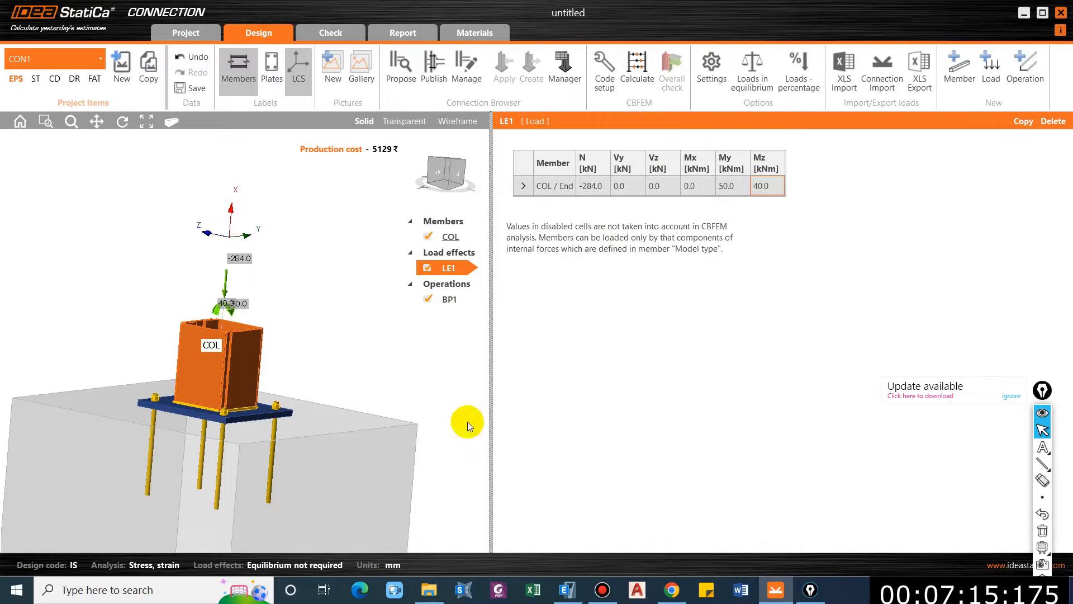
Step: Set the plate dimensions of base plate operation BP1 to Rectangle
left_click(450, 300)
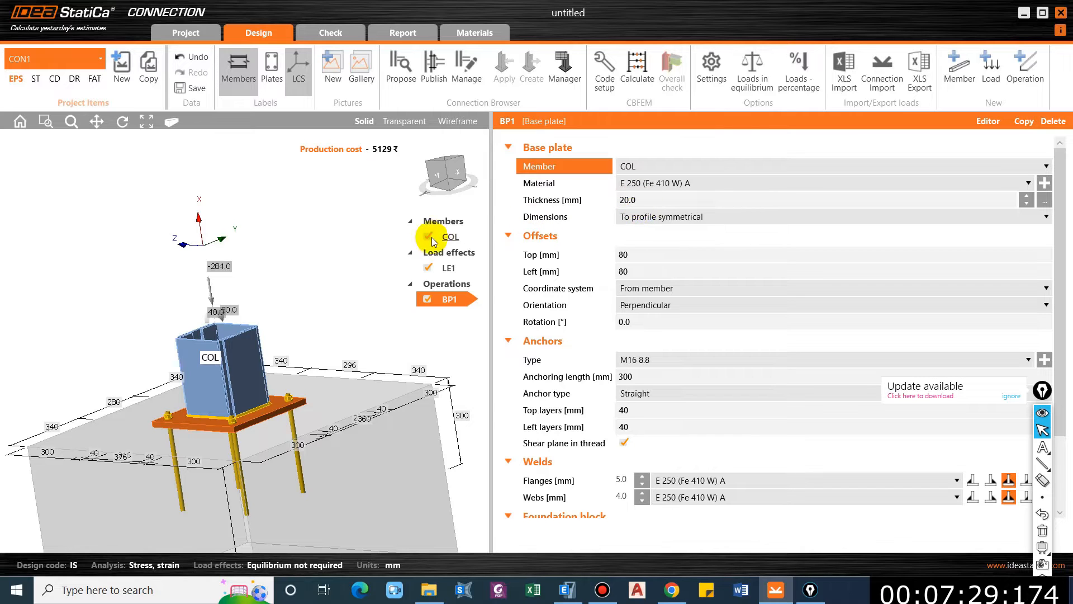
right_click_drag(144, 251, 249, 303)
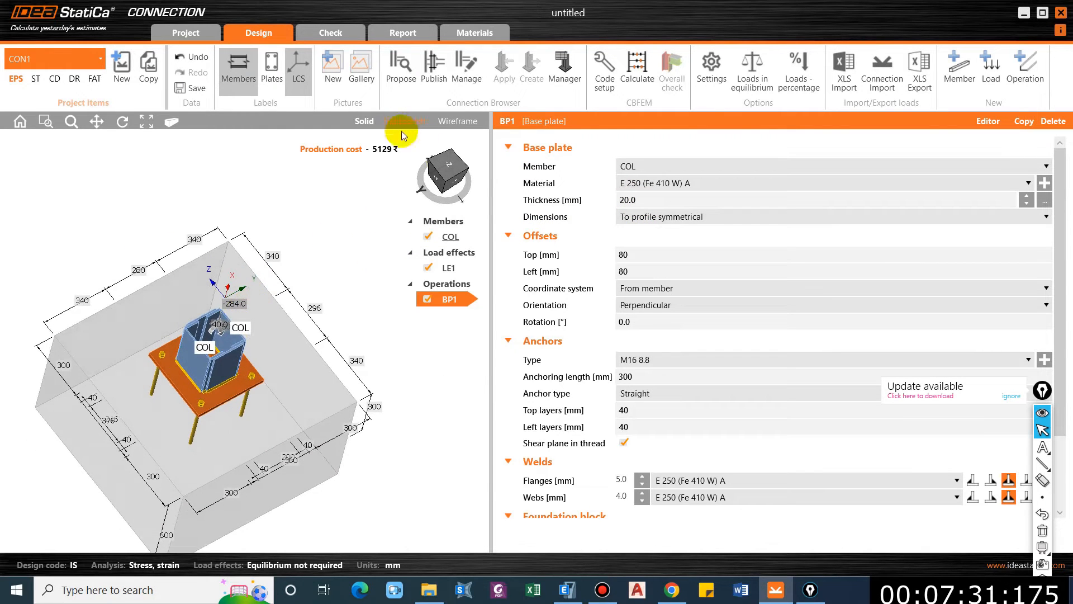
left_click(447, 166)
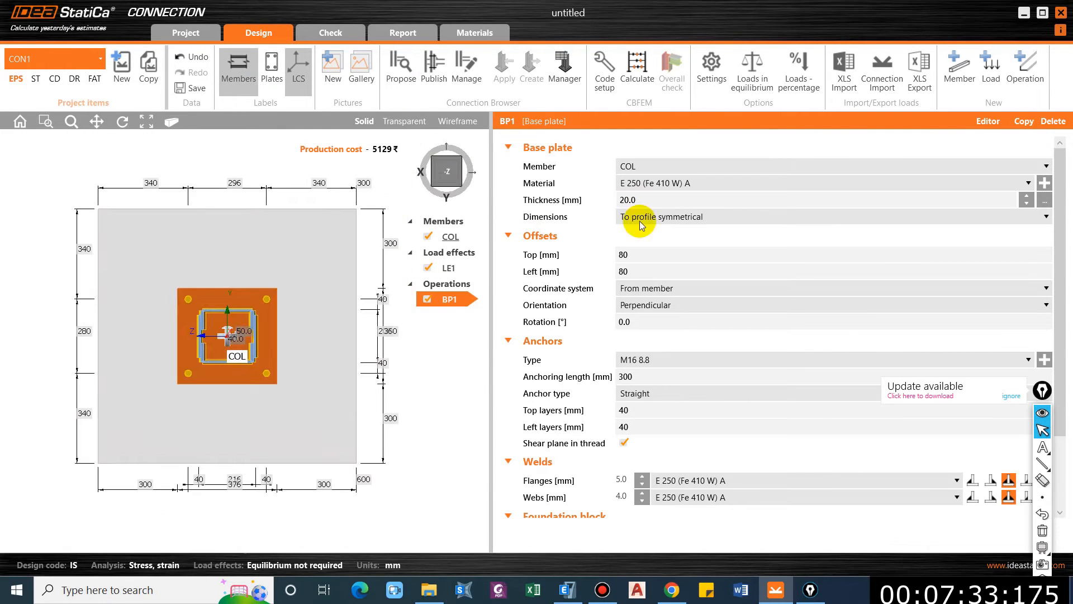
left_click(640, 218)
left_click(640, 256)
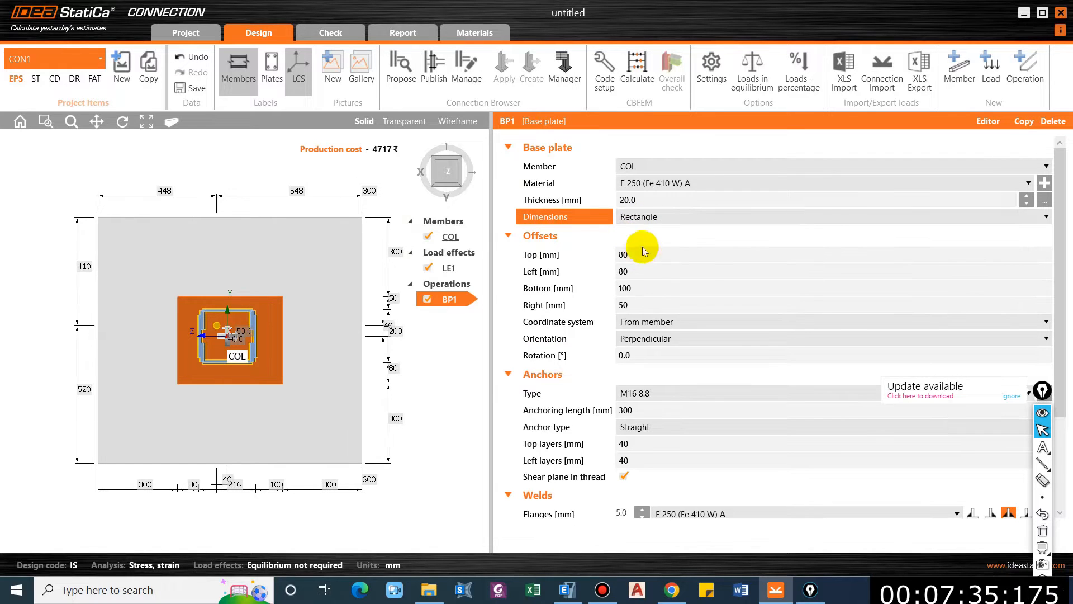
left_click(683, 219)
left_click(661, 246)
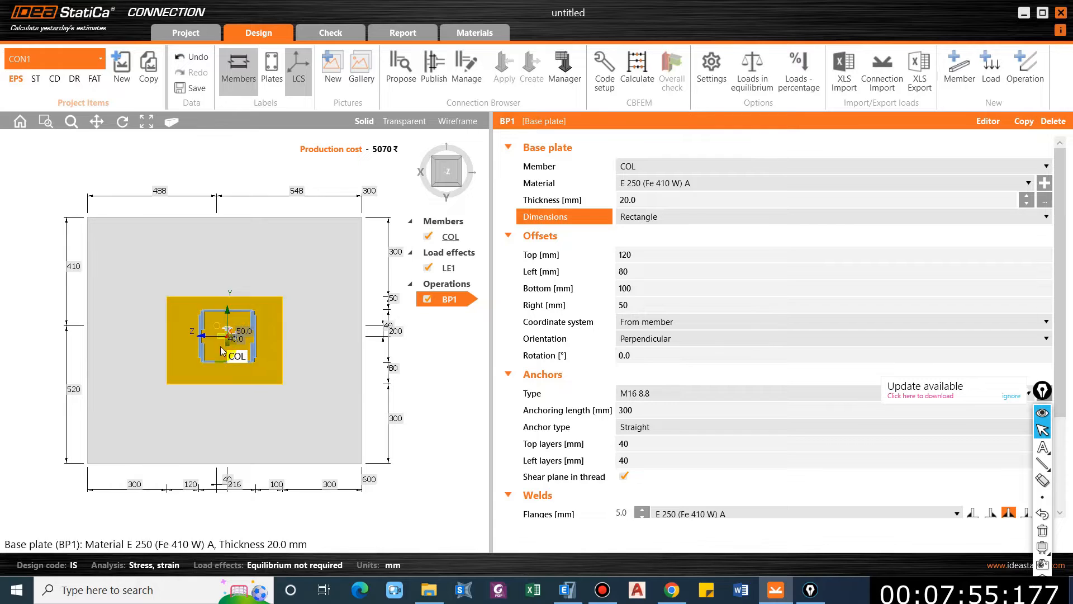
Step: Set the base plate's top, left, bottom and right offsets to 75 mm each
left_click(197, 329)
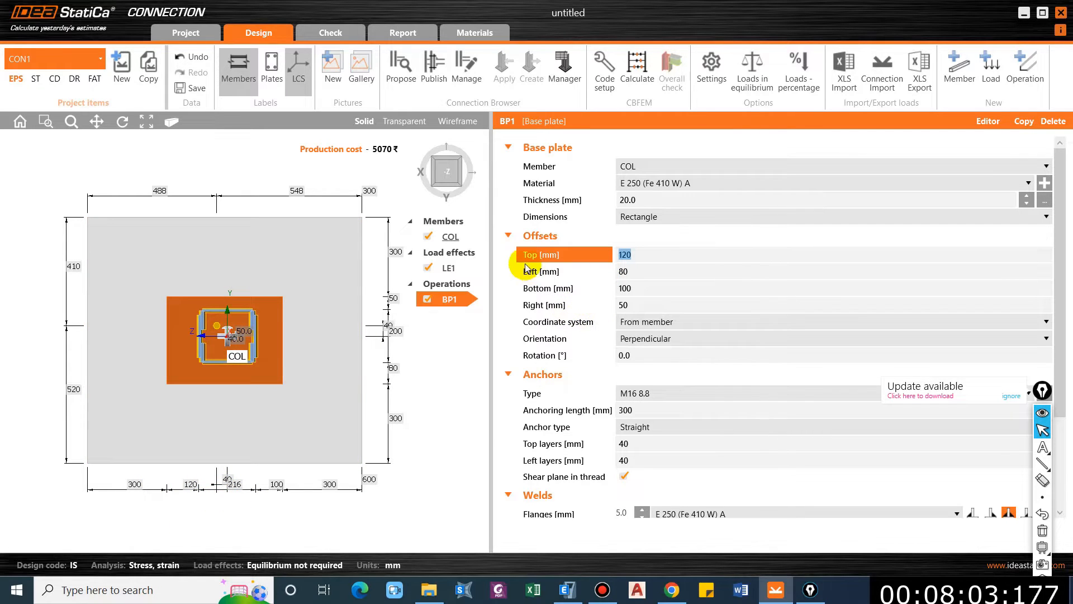
type("7")
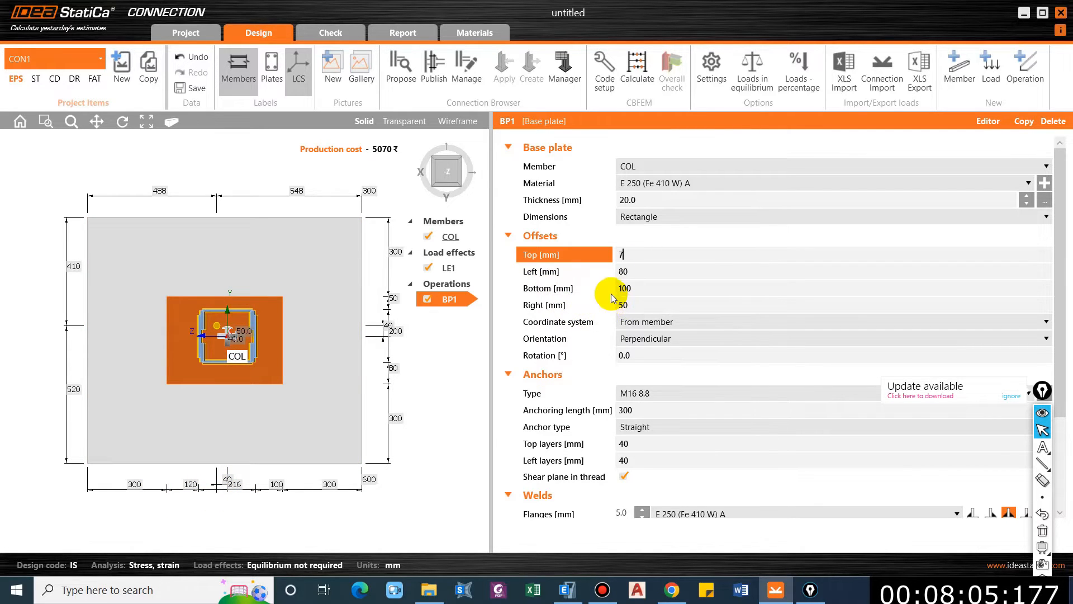
type("5")
key("Tab")
type("7")
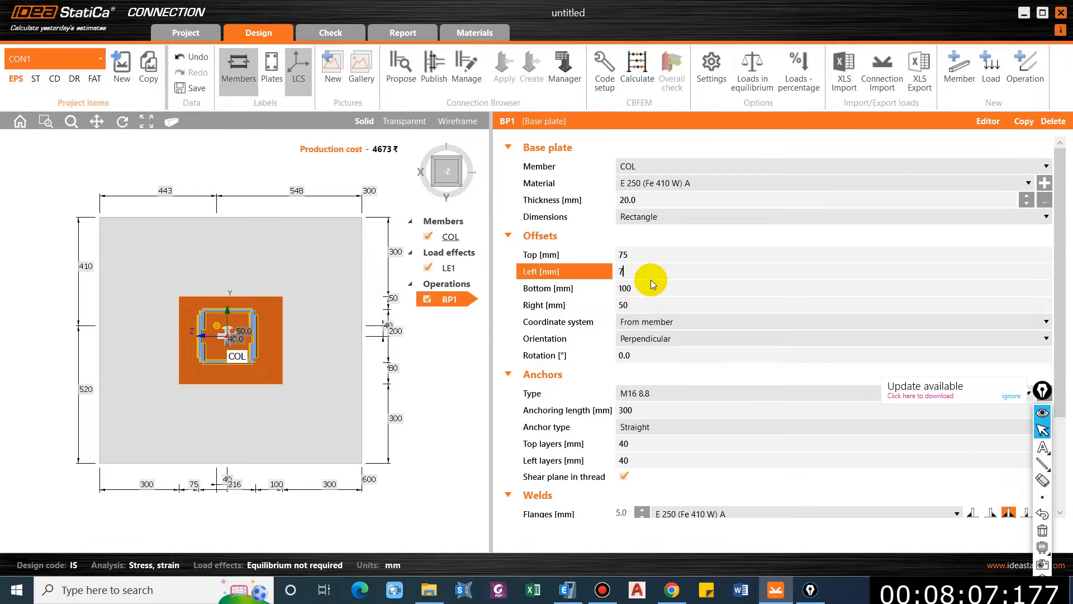
type("5")
key("Tab")
type("75")
key("Tab")
type("75")
key("Tab")
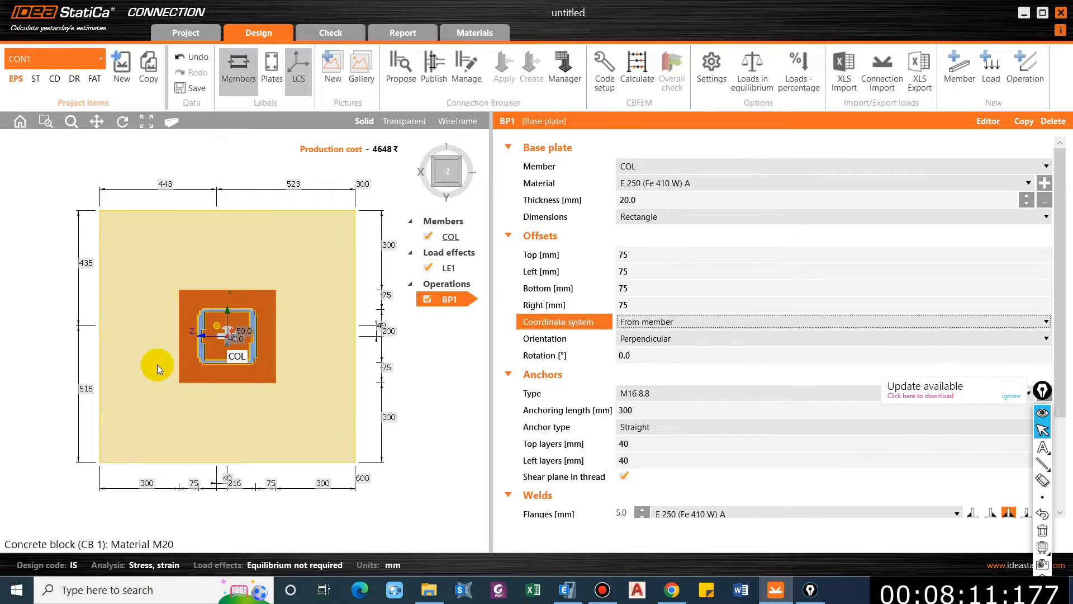
Step: Change the base plate's anchor bolt assembly to M20 4.8
left_click(679, 393)
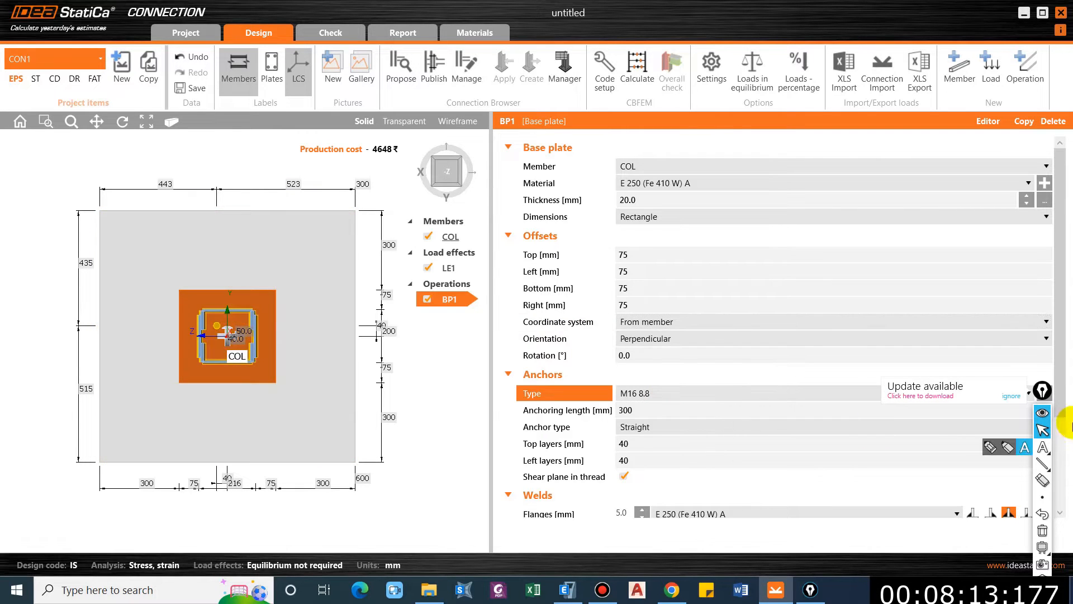
scroll(768, 377, "down", 1)
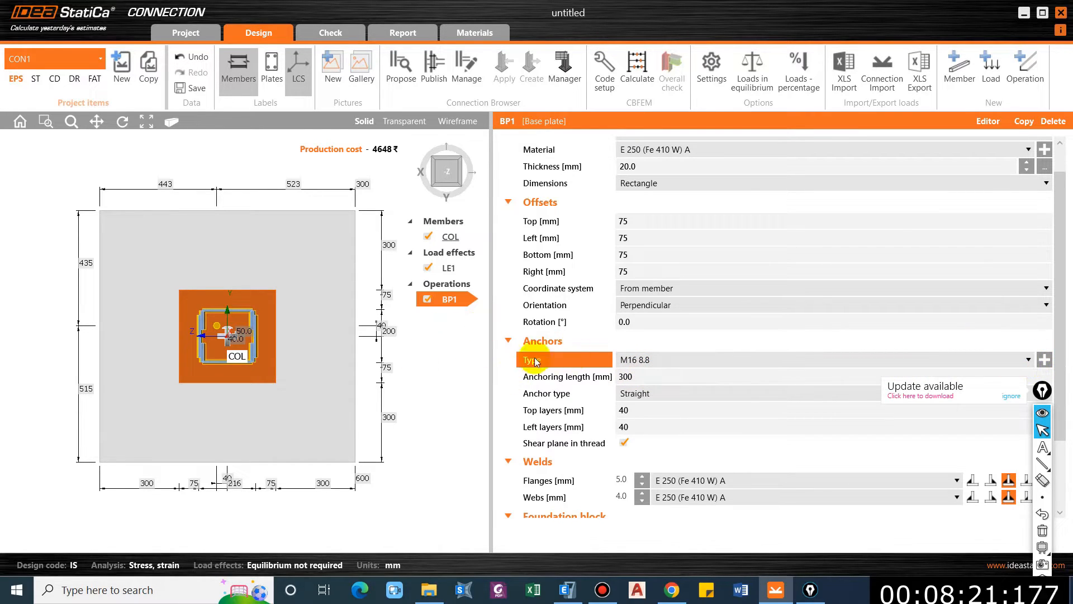
left_click(1044, 360)
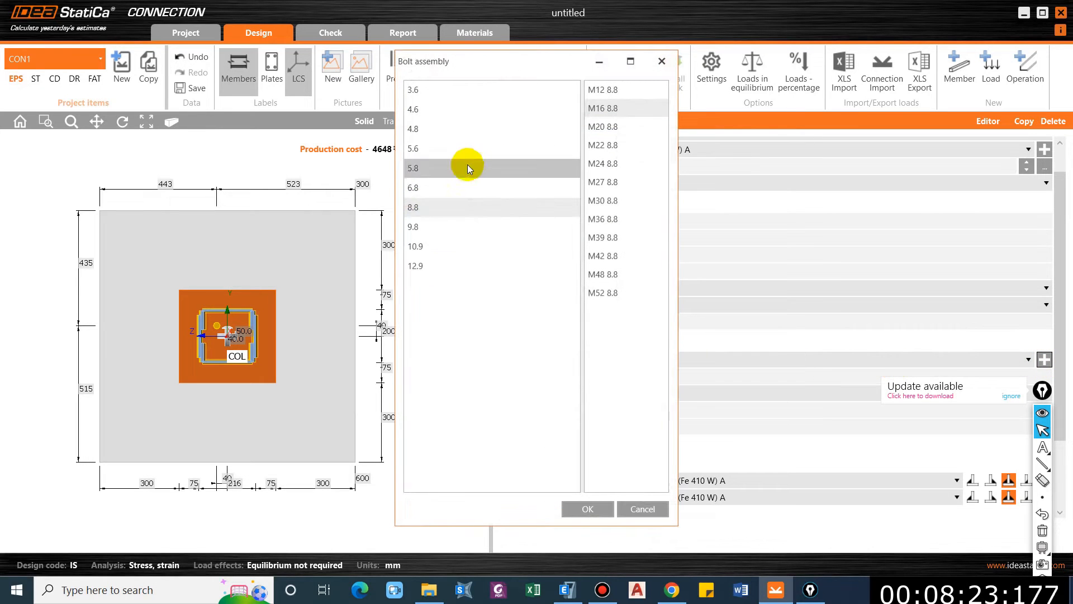
left_click(440, 123)
left_click(640, 129)
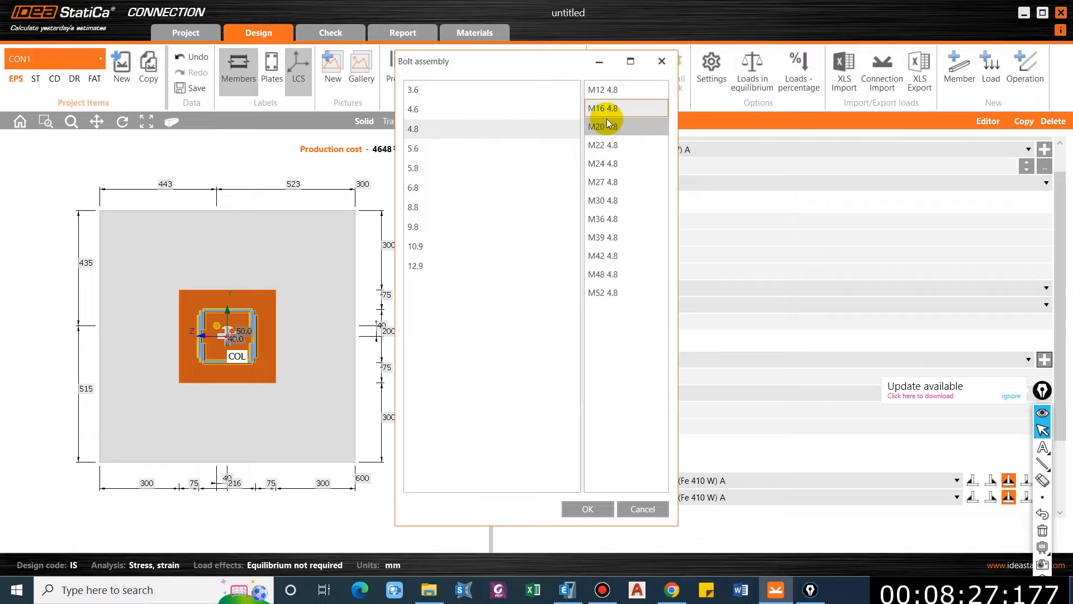
left_click(615, 126)
left_click(592, 509)
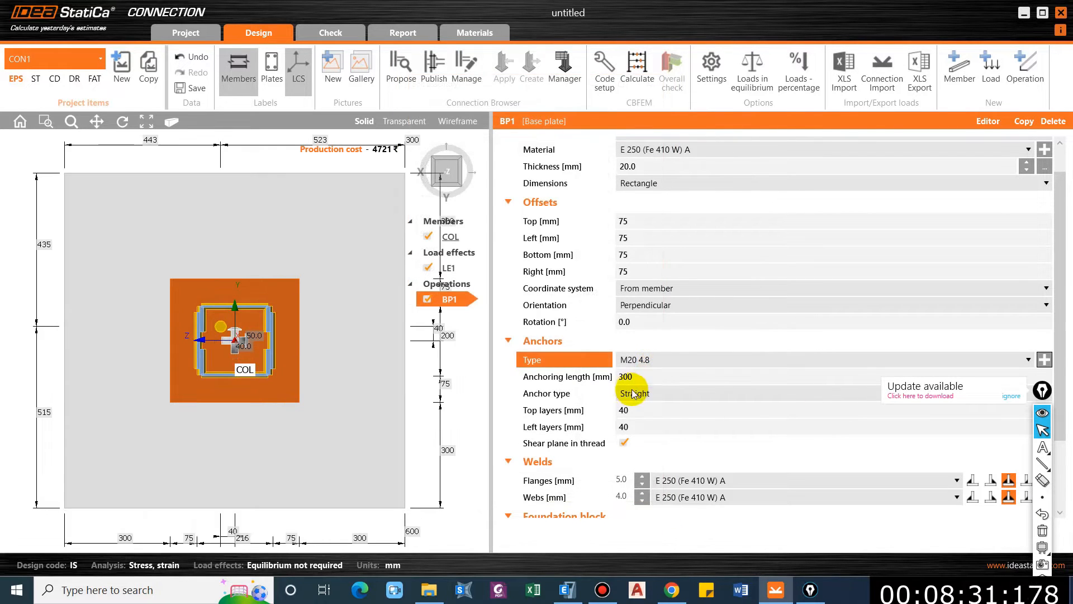
left_click(629, 377)
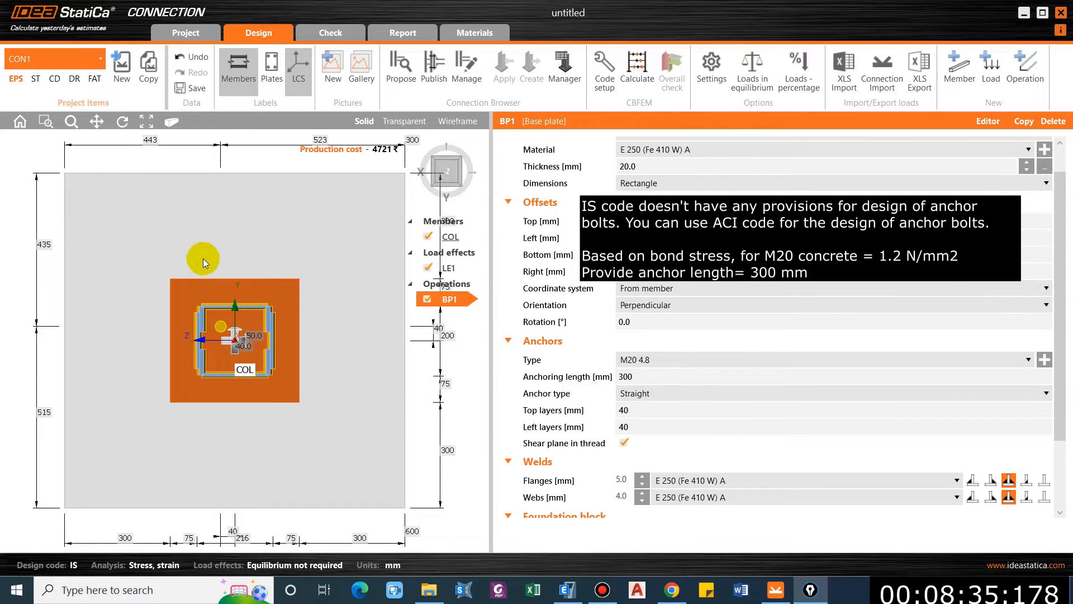
Step: Try the circular and rectangular washer plate anchor types on the base plate, and set the type back to Straight
scroll(300, 441, "up", 3)
scroll(275, 400, "down", 3)
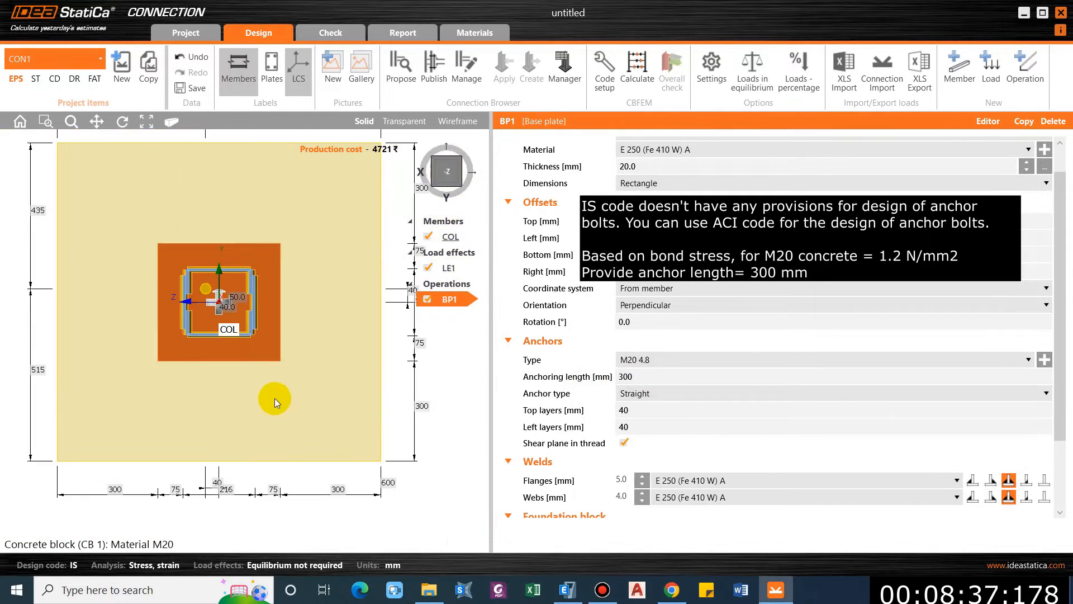
mouse_move(275, 401)
right_mouse_down()
mouse_move(300, 400)
mouse_move(287, 335)
mouse_move(255, 422)
mouse_move(263, 411)
right_mouse_up()
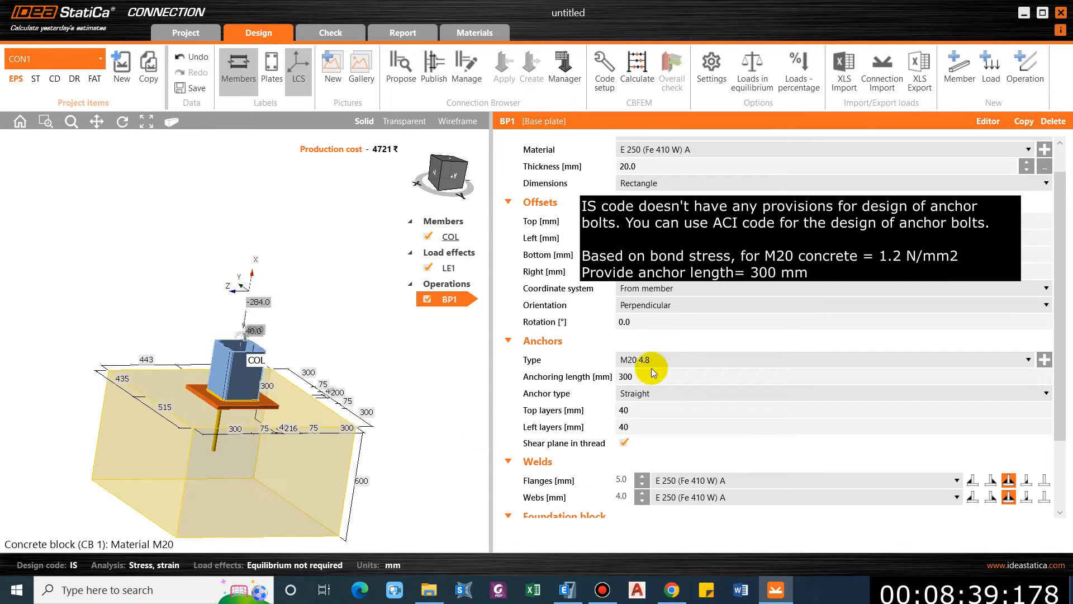
left_click(643, 393)
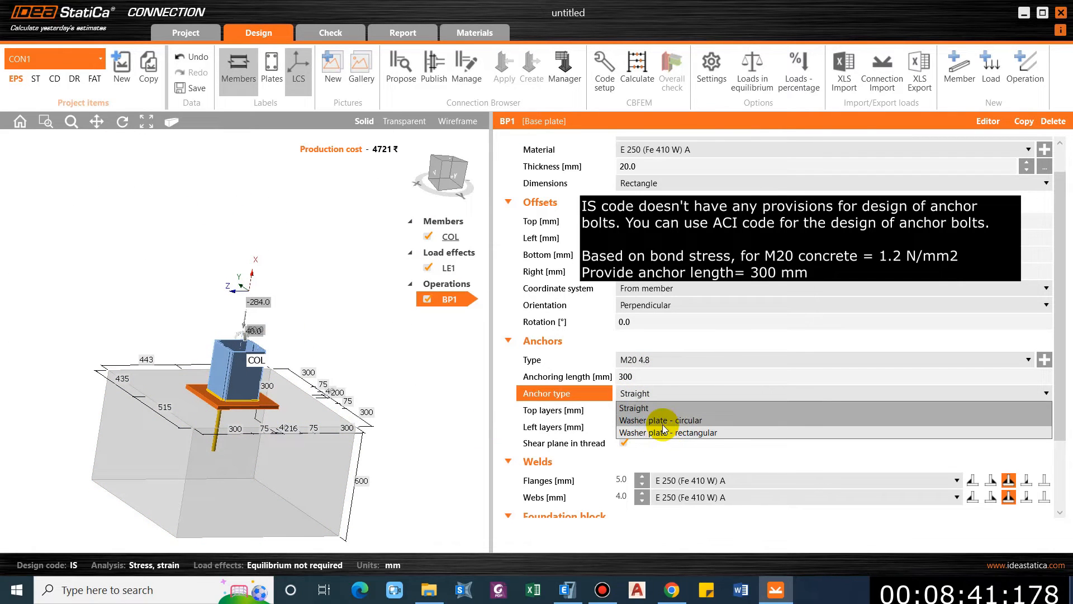
left_click(663, 423)
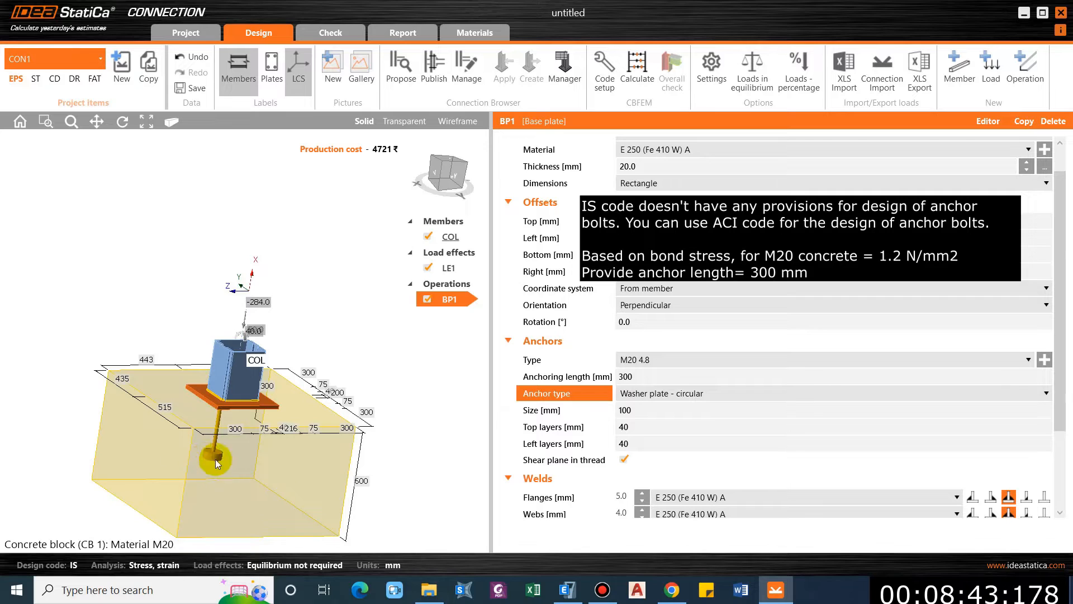
left_click(644, 395)
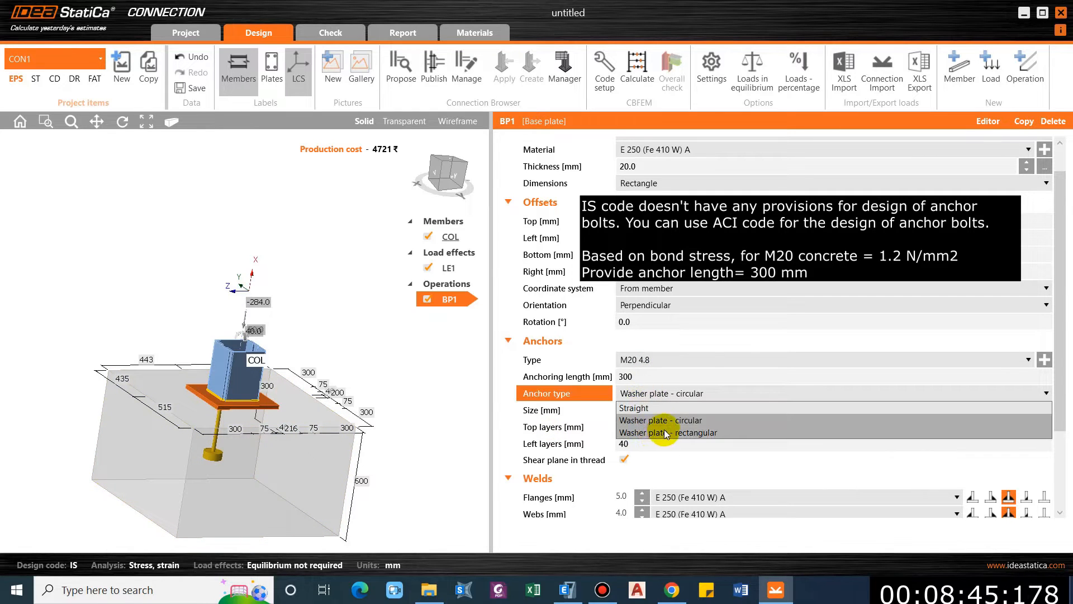
left_click(665, 433)
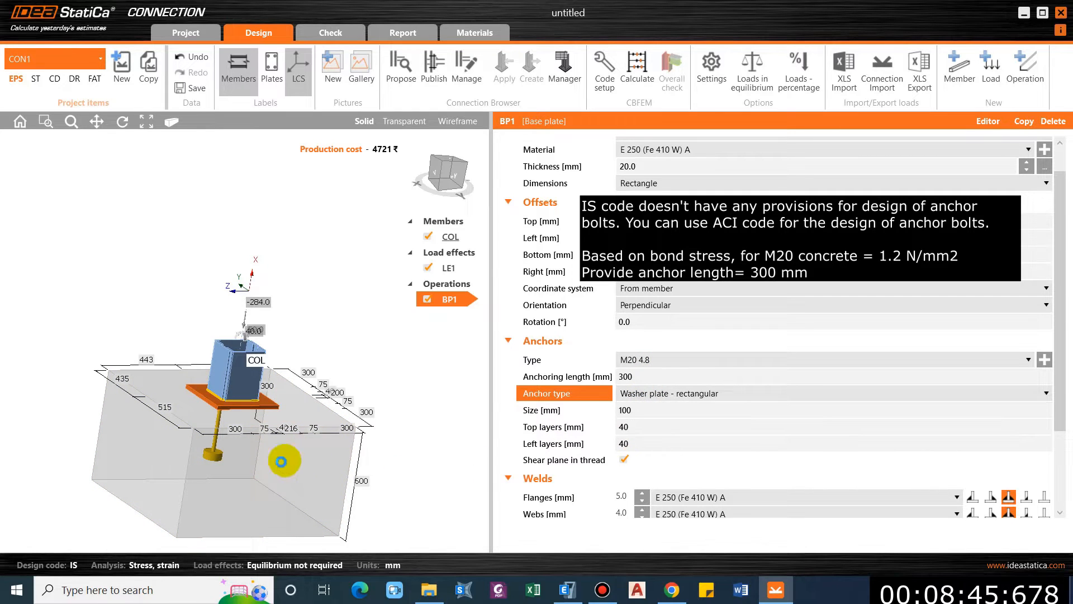
left_click(689, 393)
left_click(628, 410)
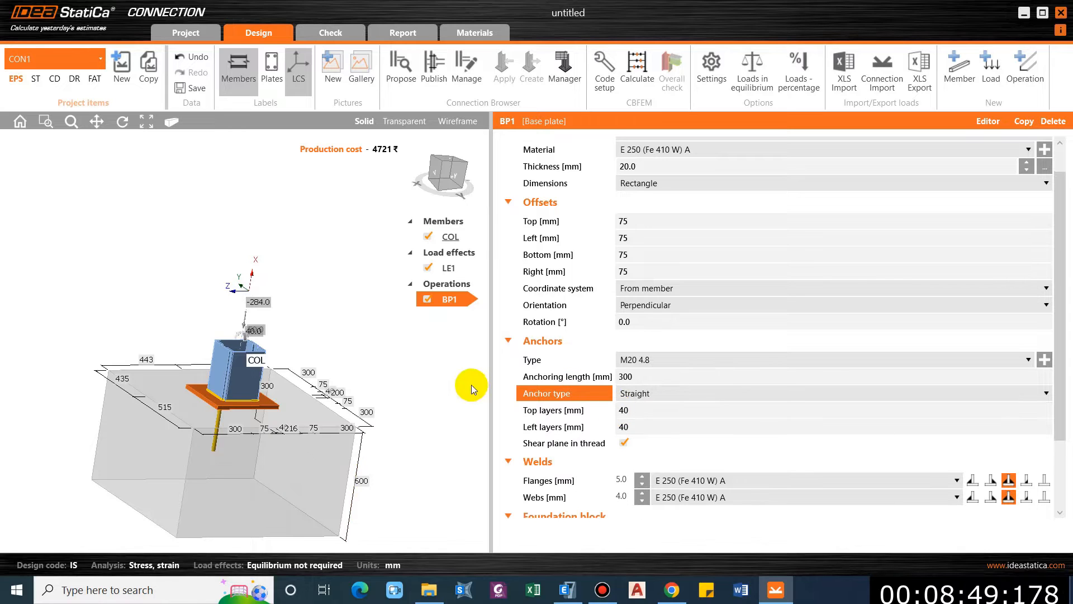
Step: Set the base plate's flange and web welds to single-sided fillet welds on the outer side of the column walls
right_click_drag(251, 400, 311, 426)
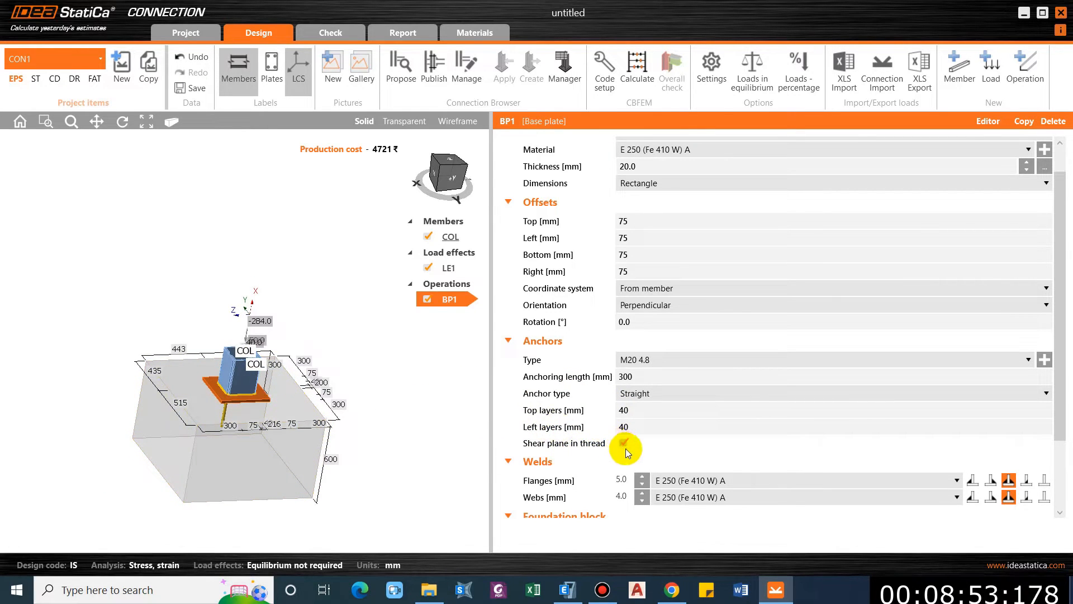
scroll(559, 447, "up", 1)
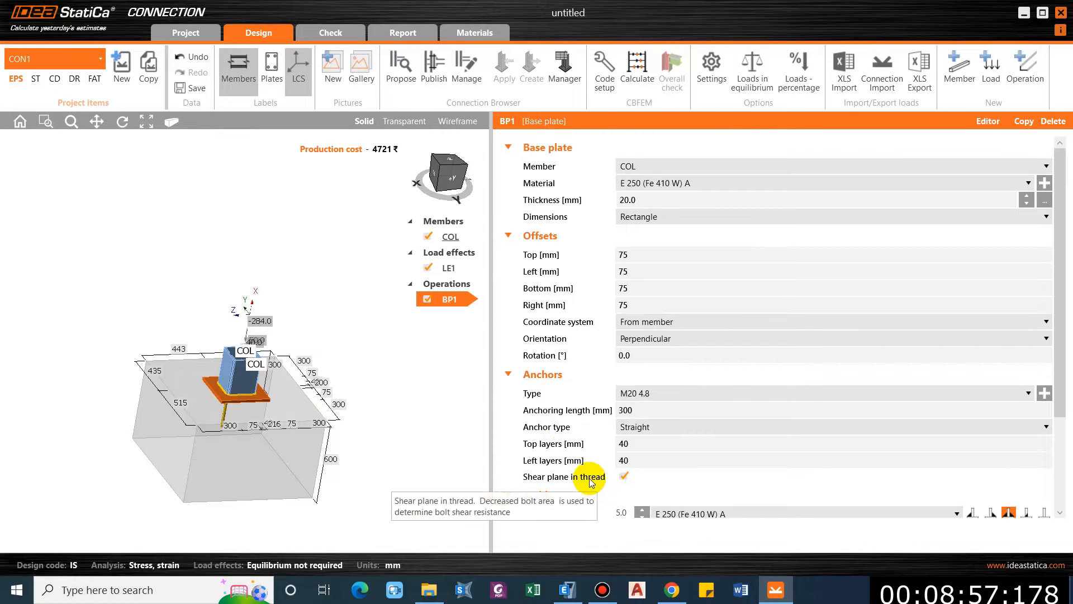
scroll(218, 408, "up", 1)
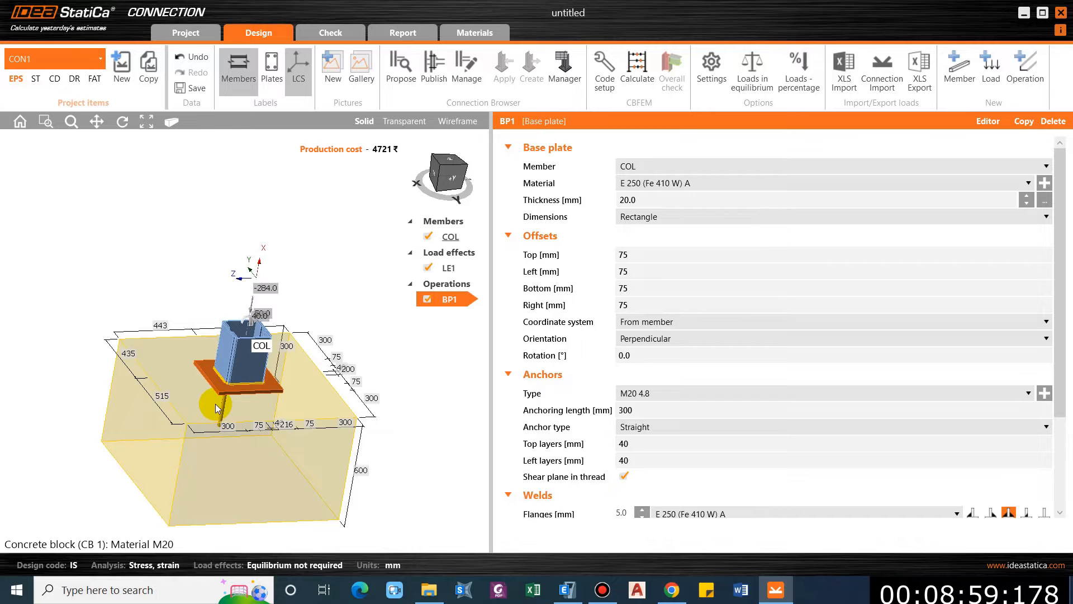
scroll(646, 446, "down", 3)
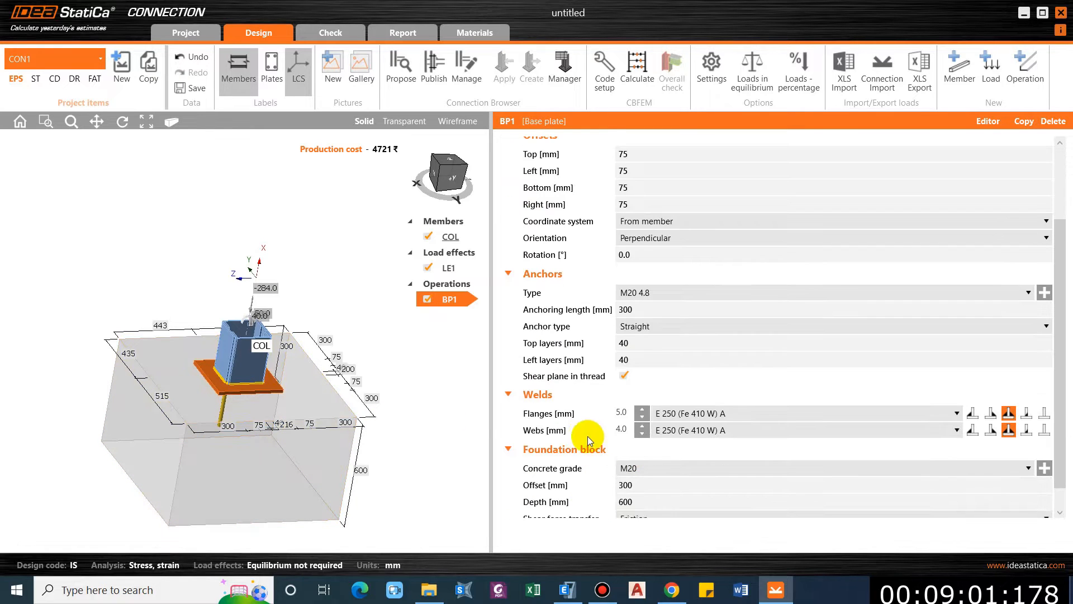
scroll(237, 377, "up", 4)
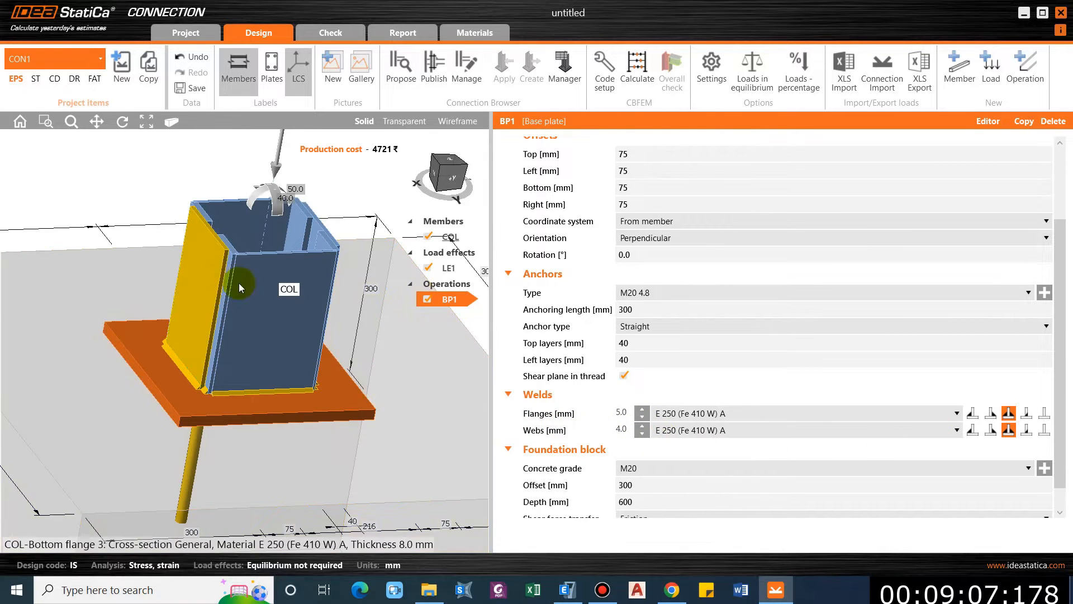
right_click_drag(317, 266, 330, 234)
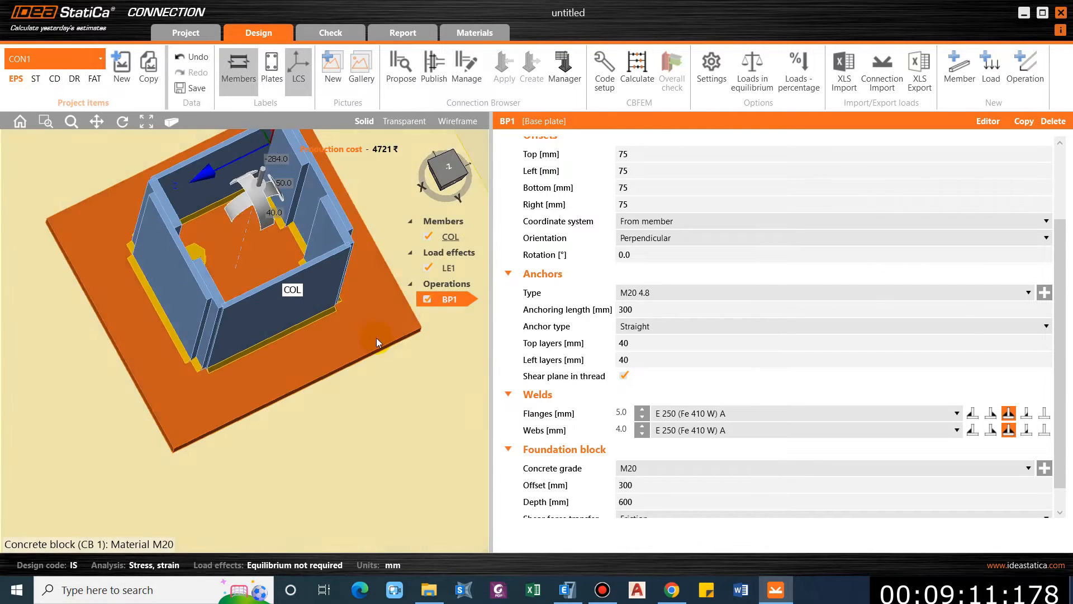
left_click(972, 413)
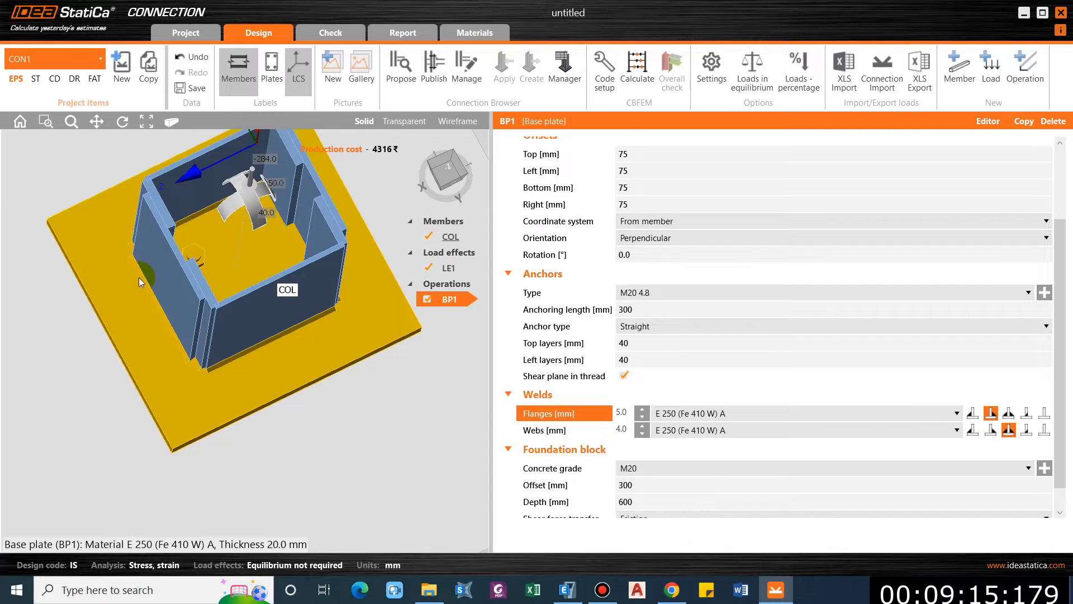
left_click(973, 431)
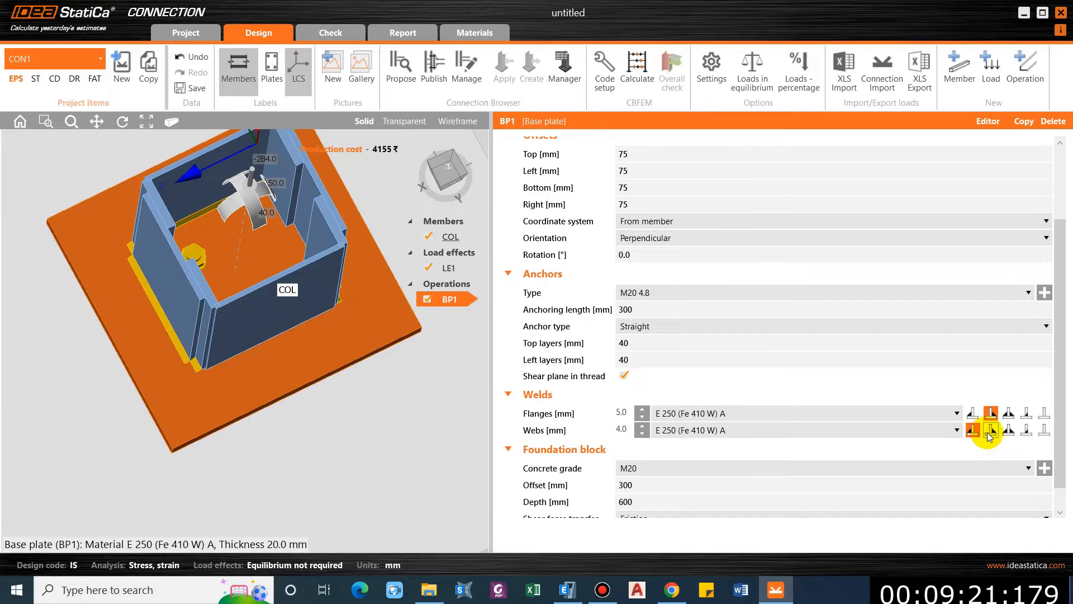
left_click(990, 432)
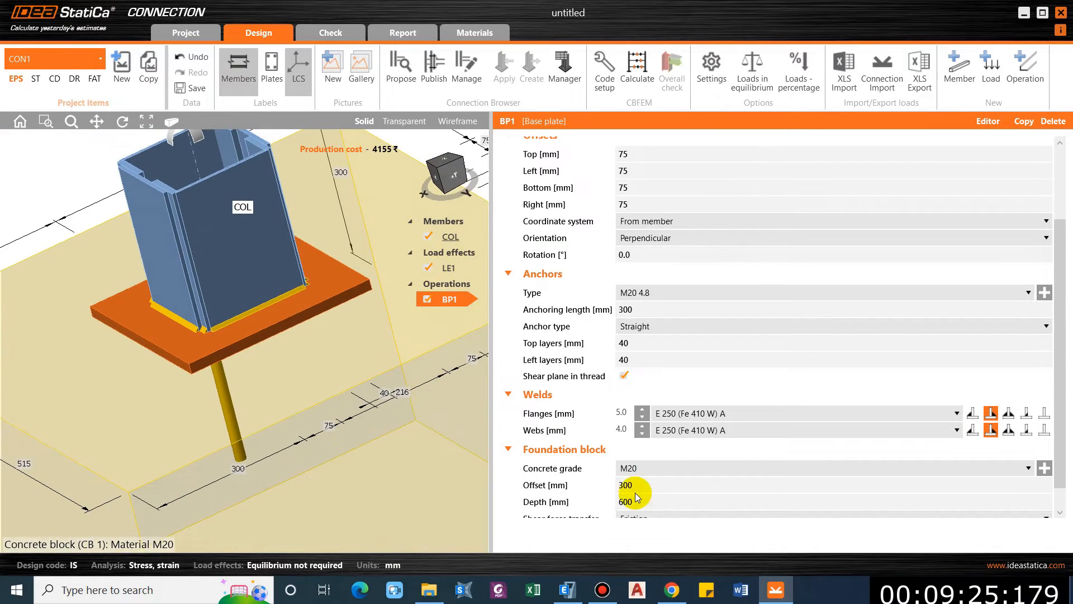
Step: Set the offset of the base plate's concrete foundation block to 50 mm
scroll(225, 372, "down", 3)
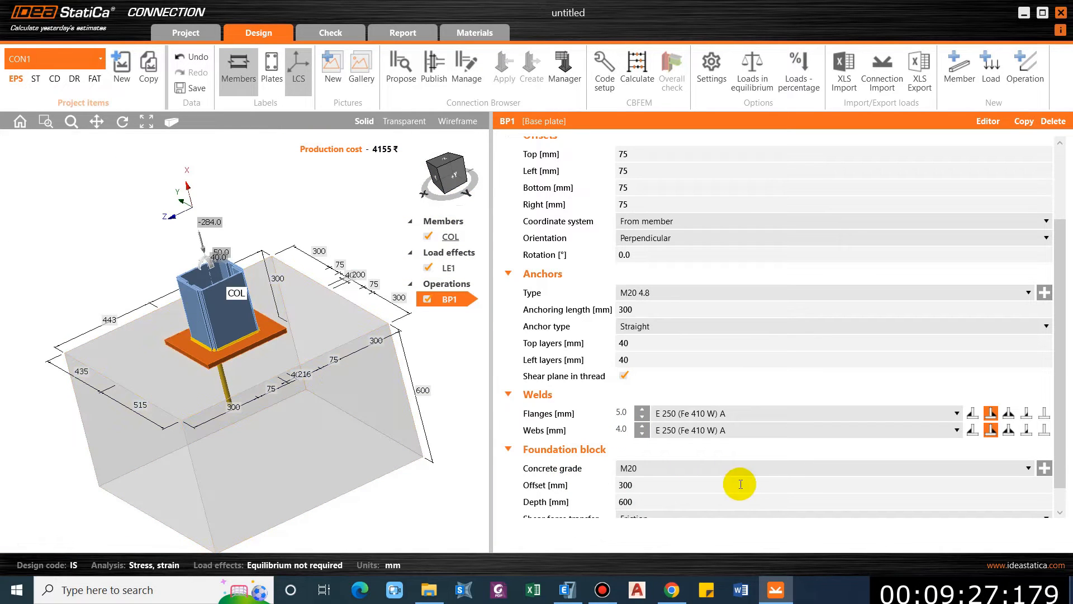
left_click(706, 470)
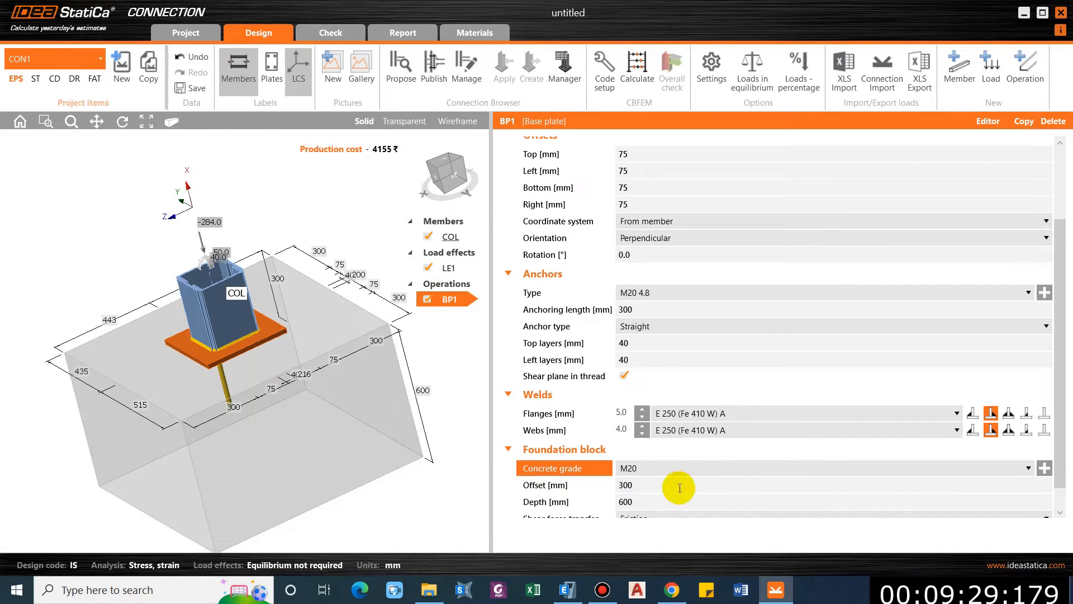
left_click(449, 165)
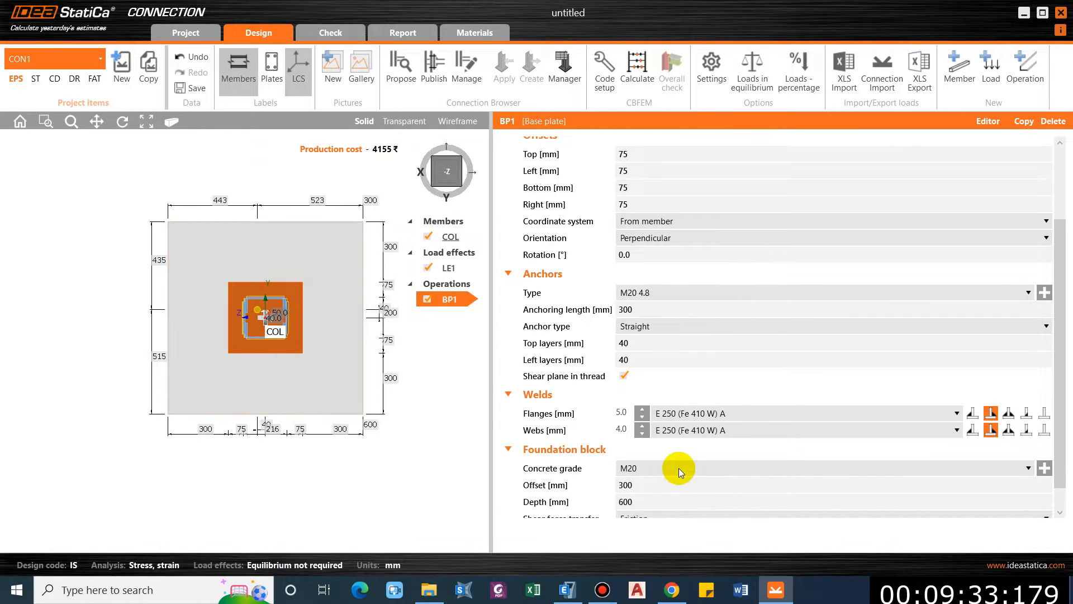
scroll(679, 468, "down", 1)
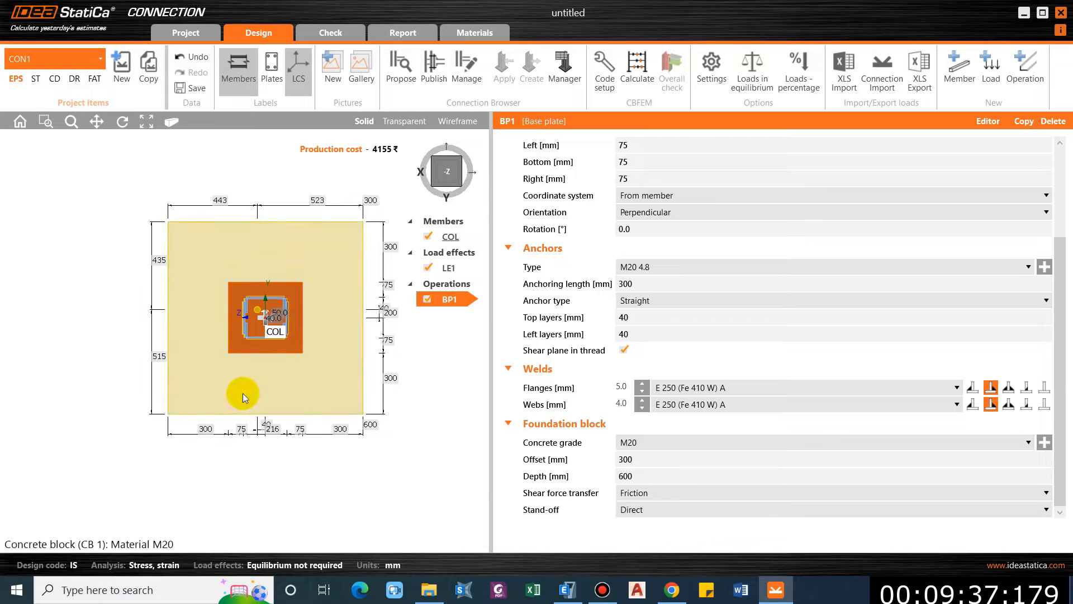
left_click(619, 460)
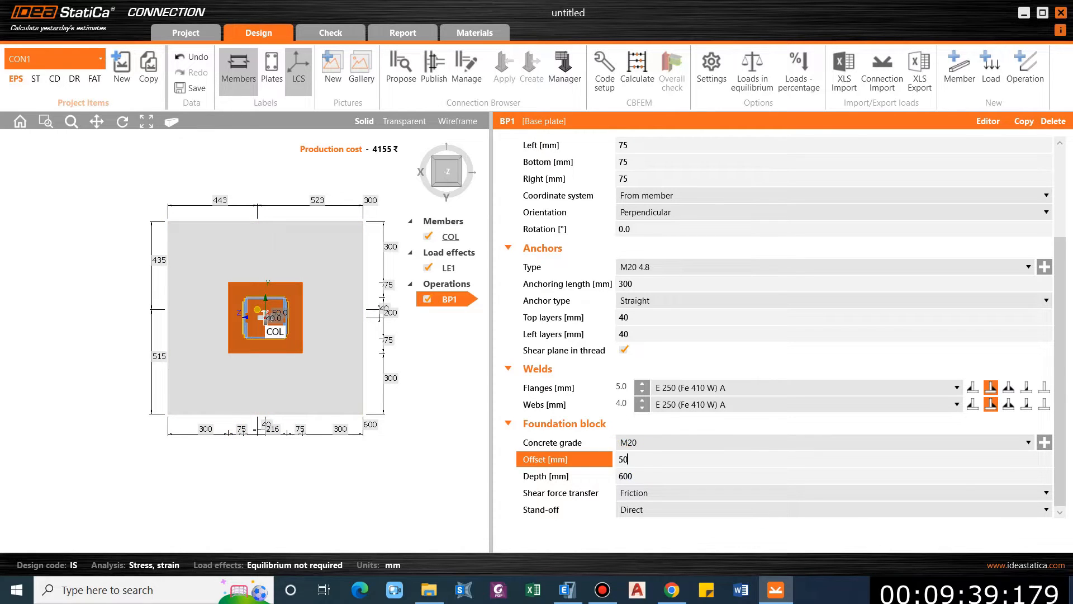
type("50")
key("Tab")
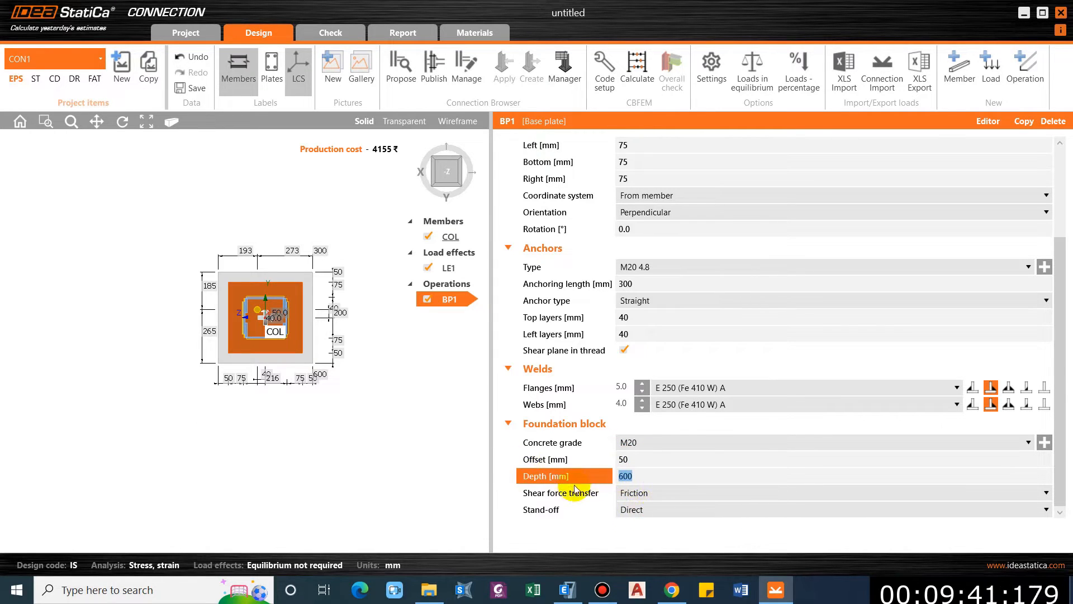
Step: Set the foundation block's depth to 1000 mm and keep its shear force transfer on Friction
left_click(307, 498)
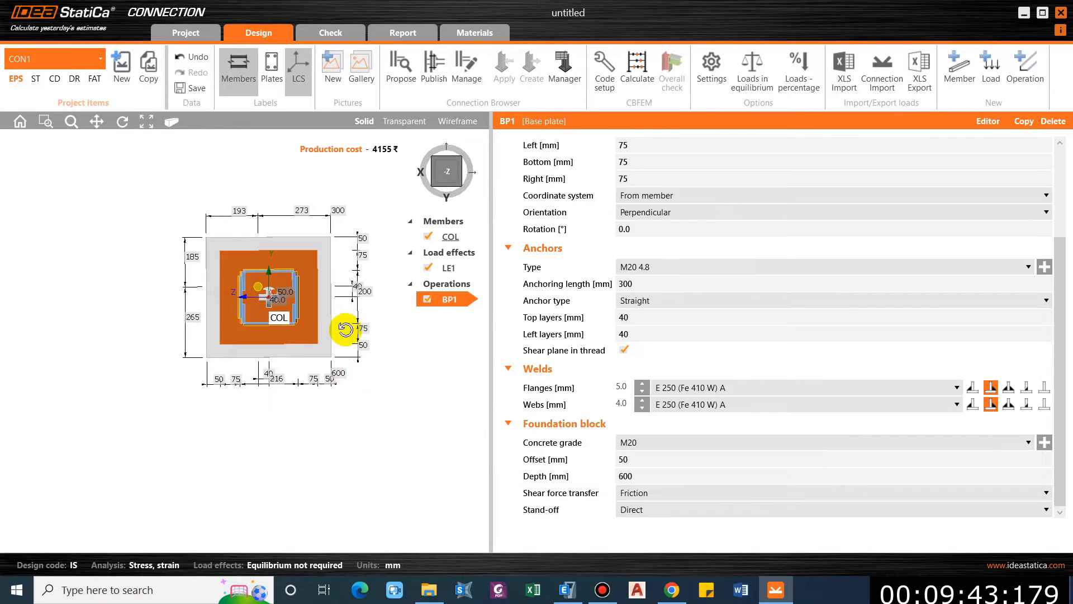
right_click_drag(348, 328, 149, 369)
left_click(622, 475)
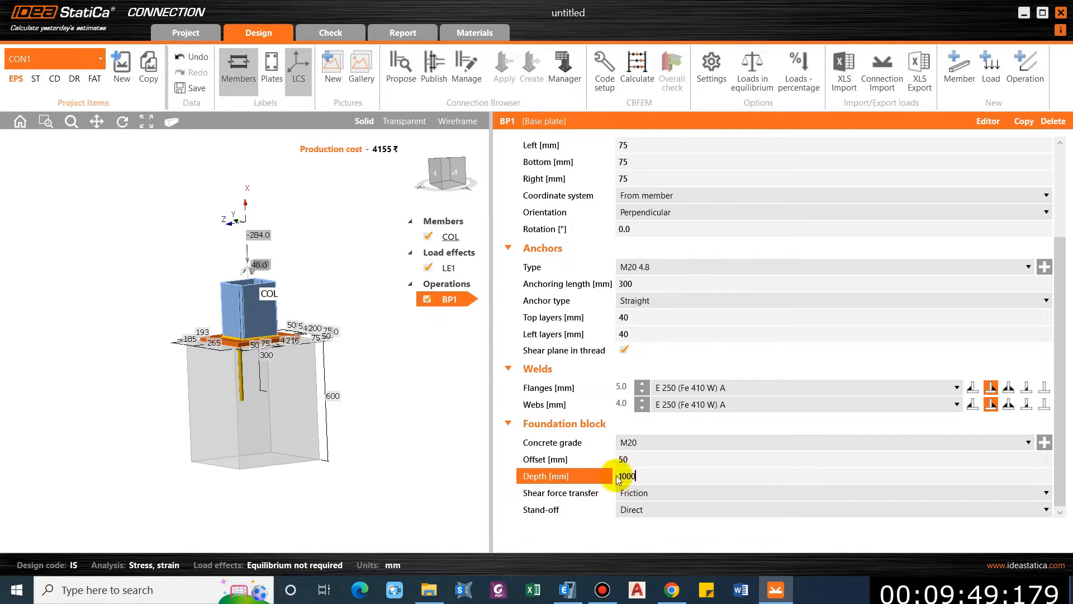
key("Tab")
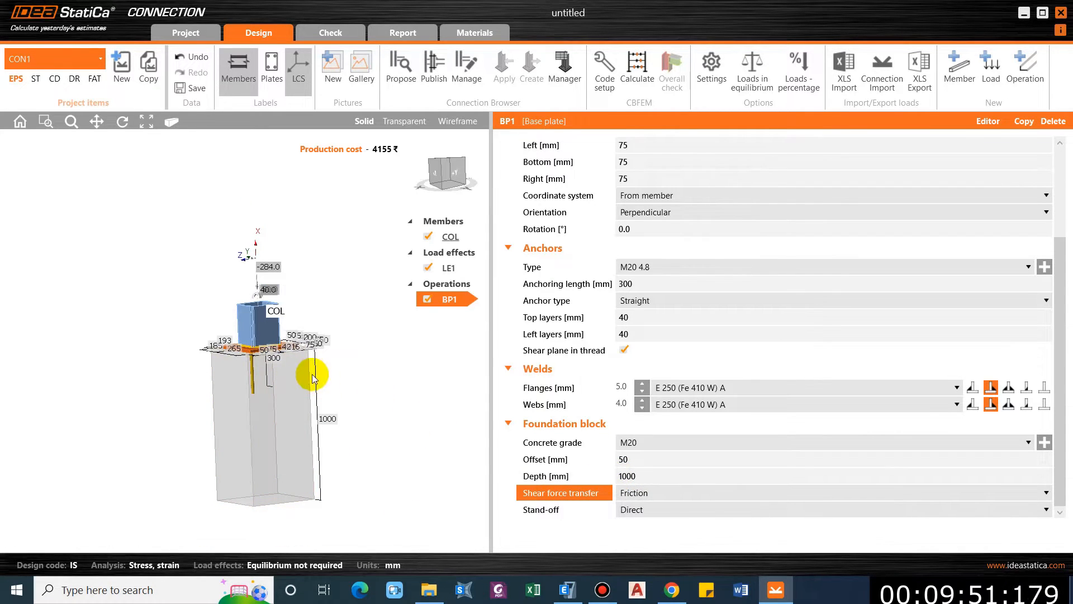
right_click_drag(313, 378, 298, 479)
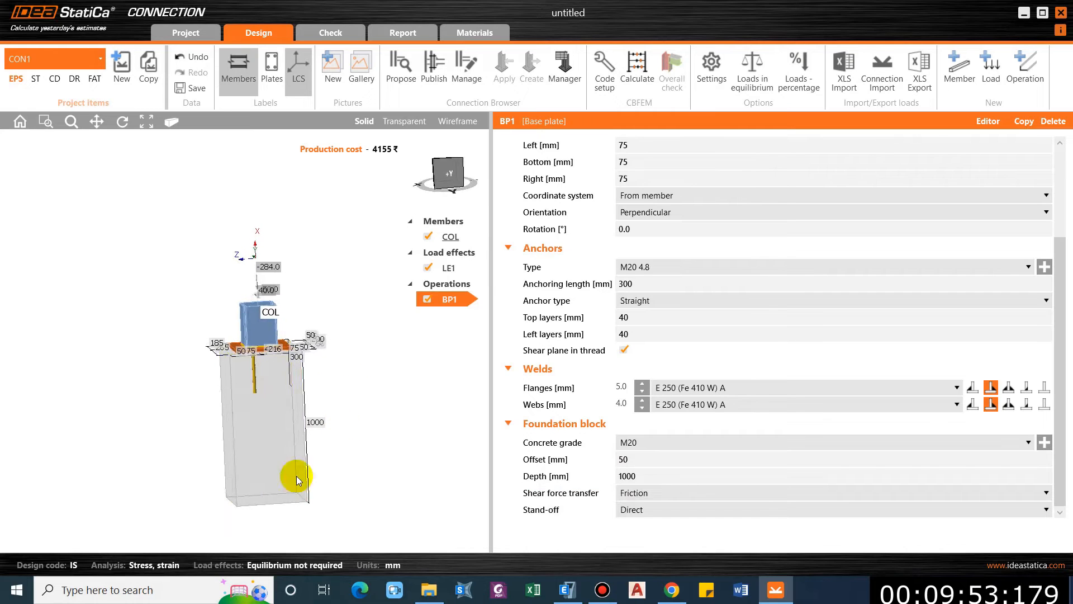
middle_click_drag(255, 453, 241, 384)
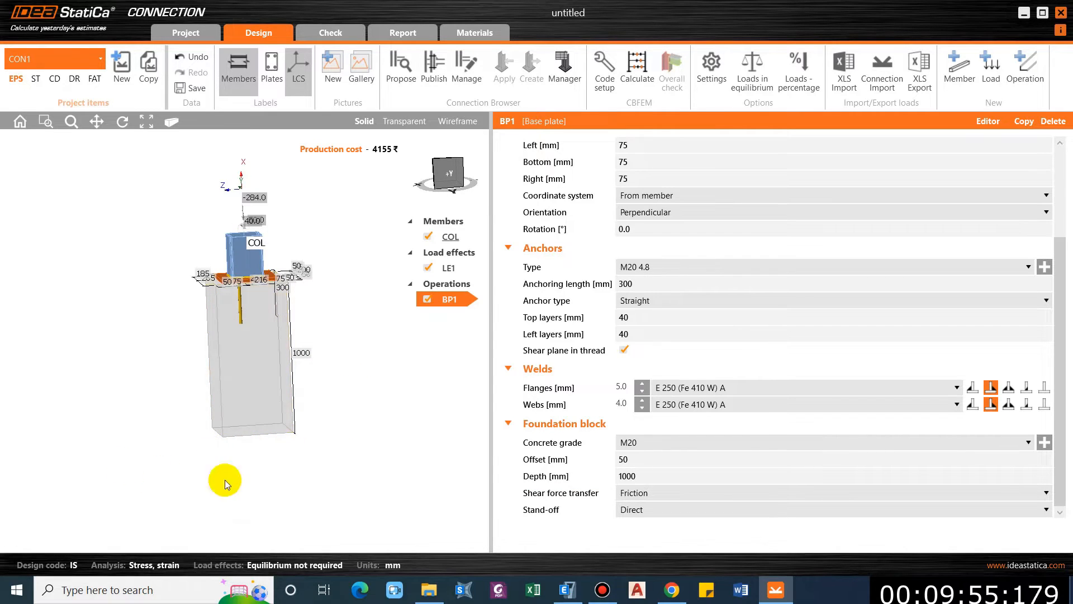
left_click(649, 494)
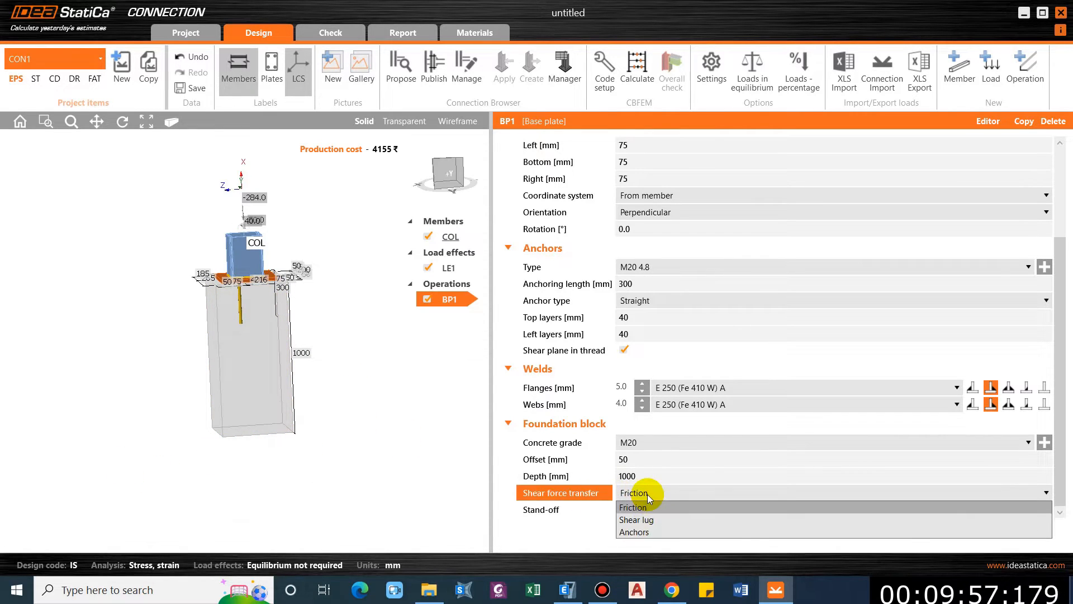
left_click(650, 497)
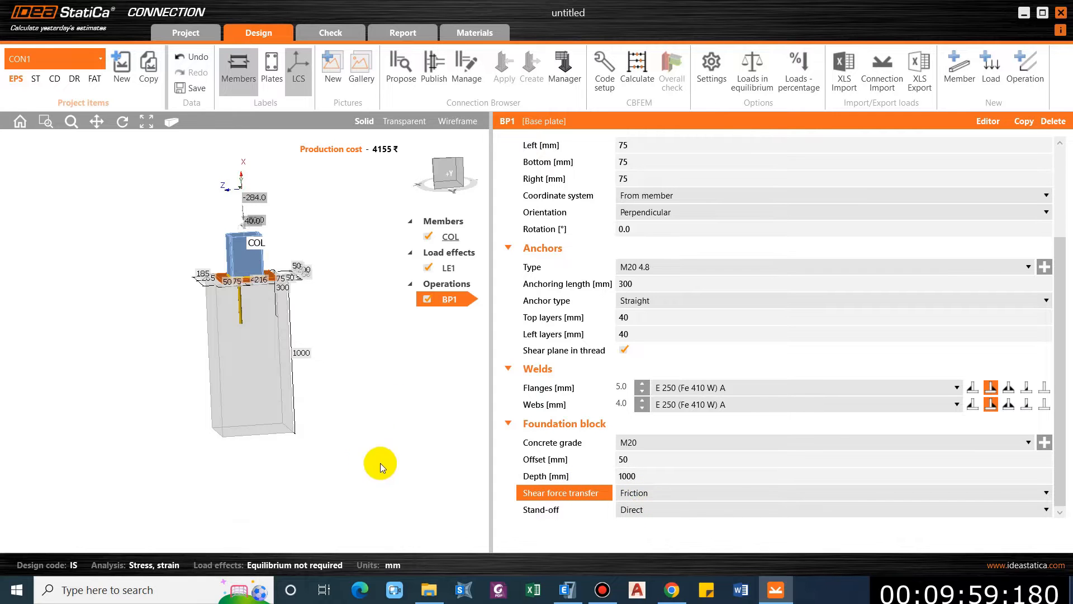
right_click_drag(292, 376, 259, 452)
scroll(271, 297, "up", 5)
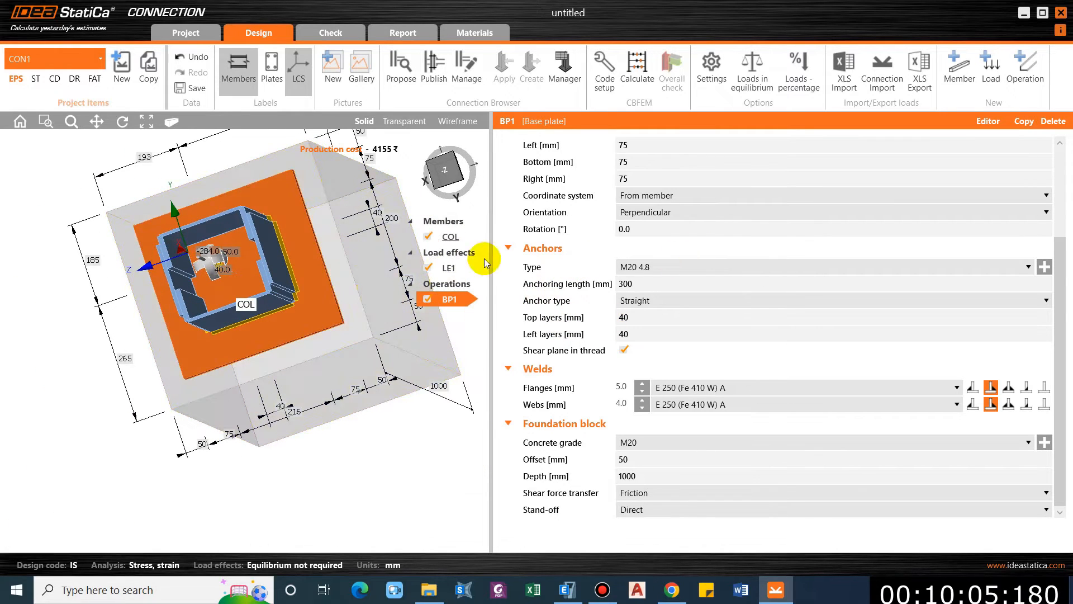
right_click(237, 277)
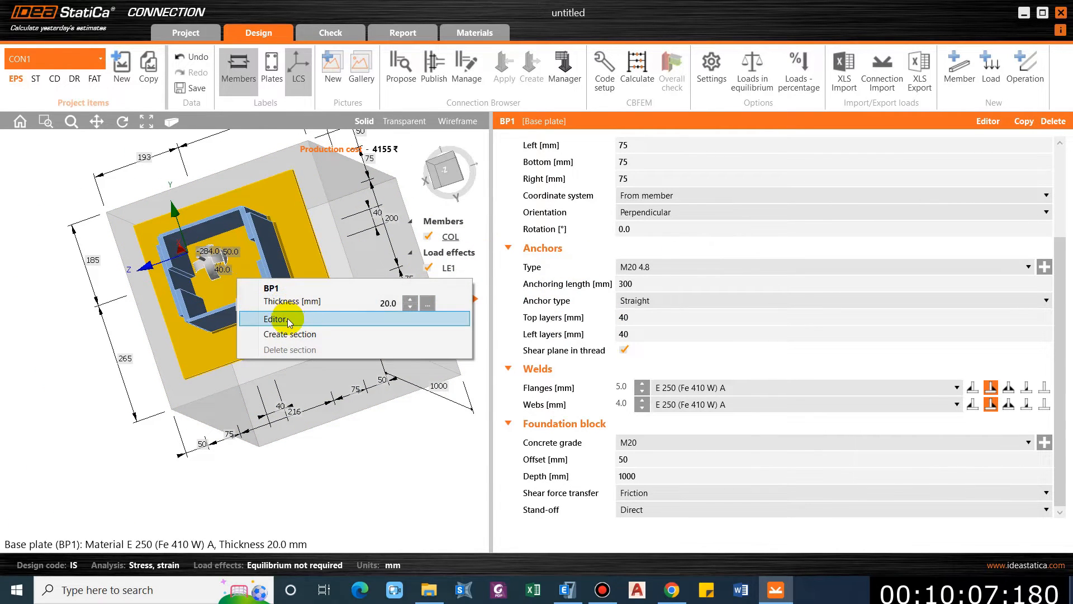
left_click(287, 317)
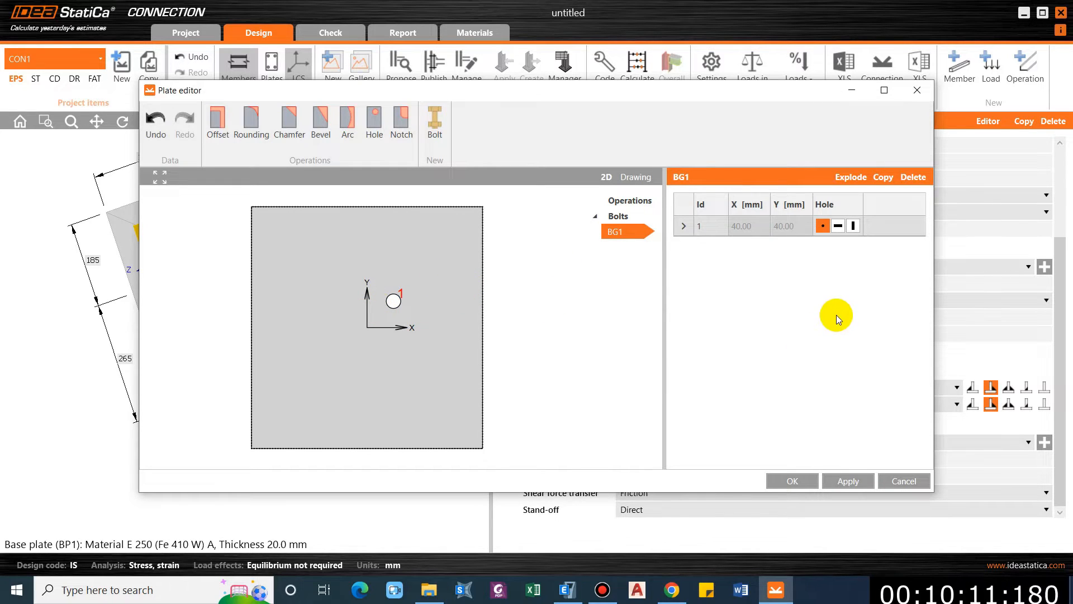
left_click(703, 224)
left_click(850, 177)
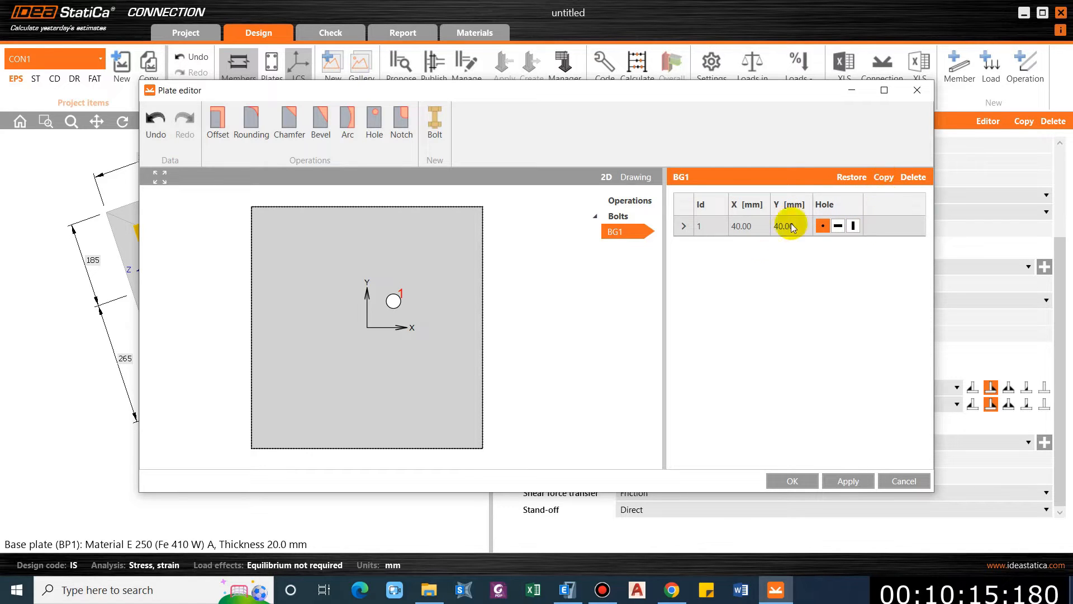
left_click(757, 226)
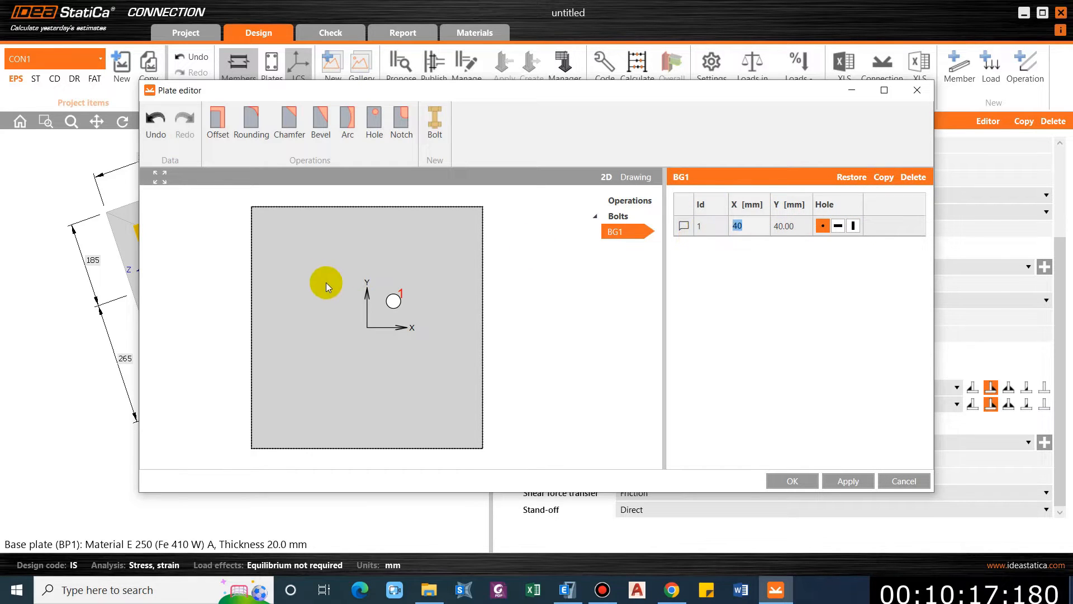
left_click(917, 90)
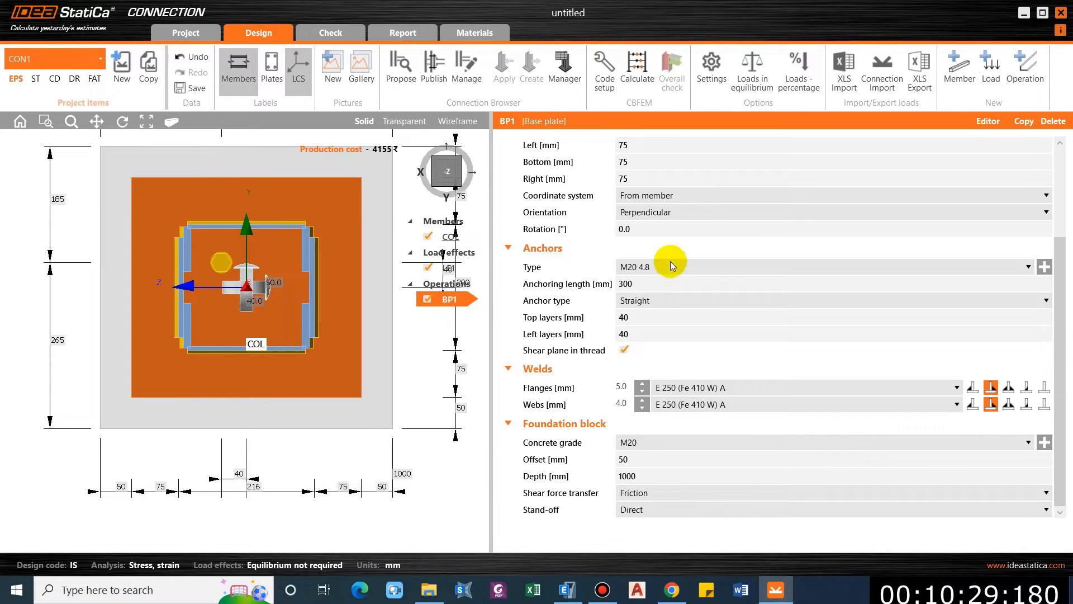
Step: Change the base plate's top, left, bottom and right offsets to 72 mm each
scroll(668, 262, "up", 2)
left_click(638, 195)
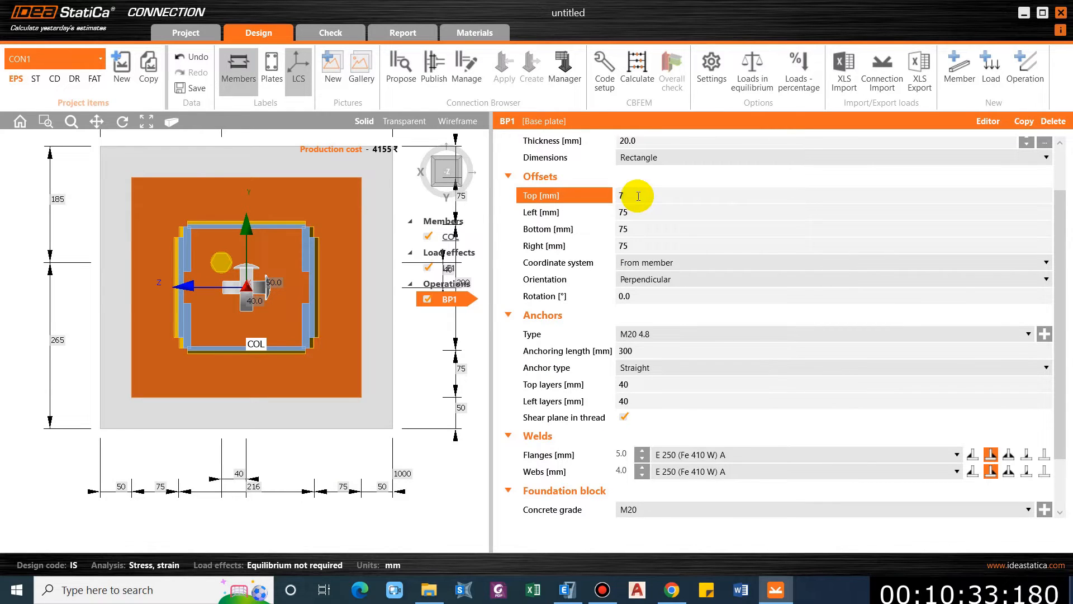
type("2")
key("Tab")
type("72")
key("Tab")
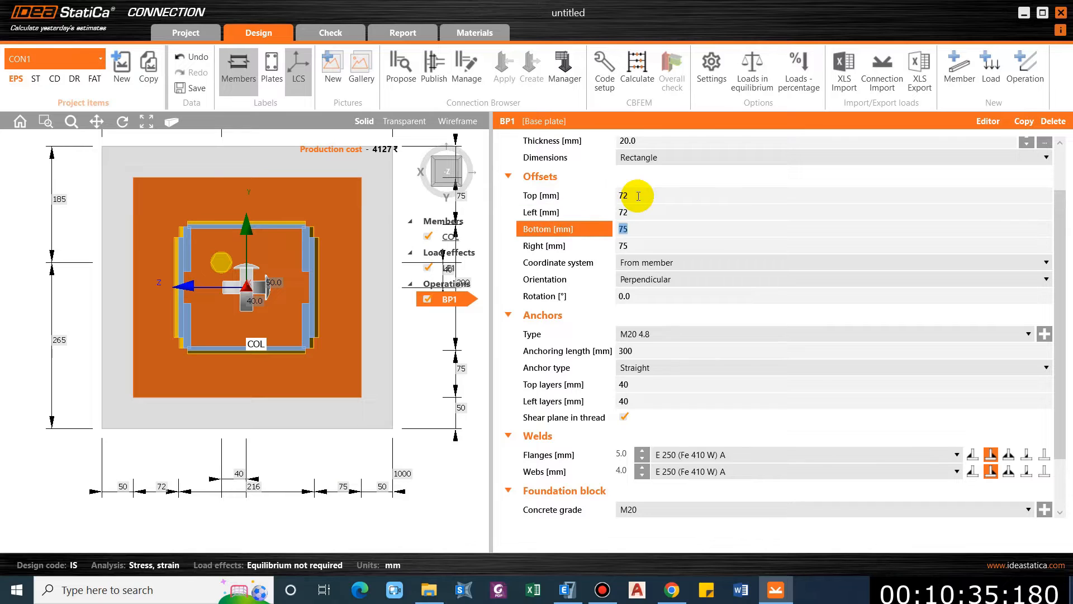
type("72")
key("Tab")
type("72")
key("Tab")
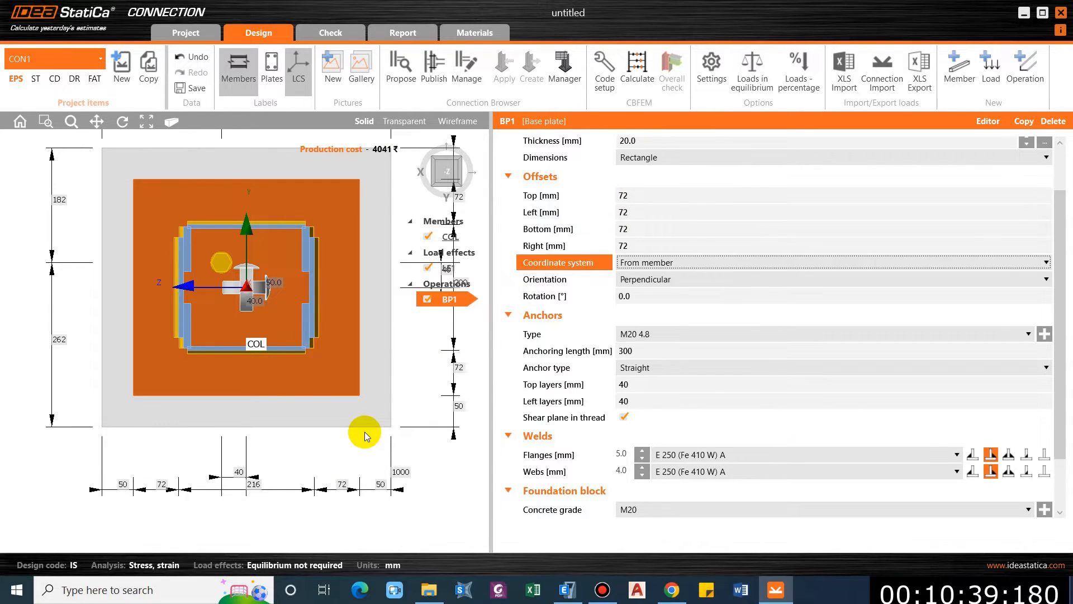
Step: Open the base plate in the plate editor and explode its anchor bolt group for individual coordinate editing
right_click(339, 233)
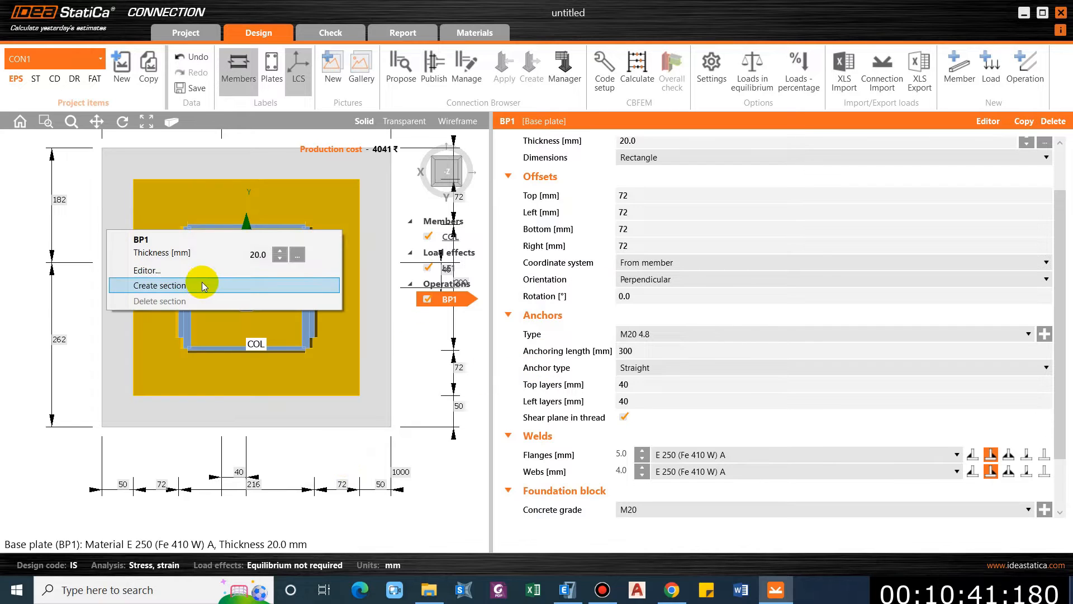
left_click(193, 272)
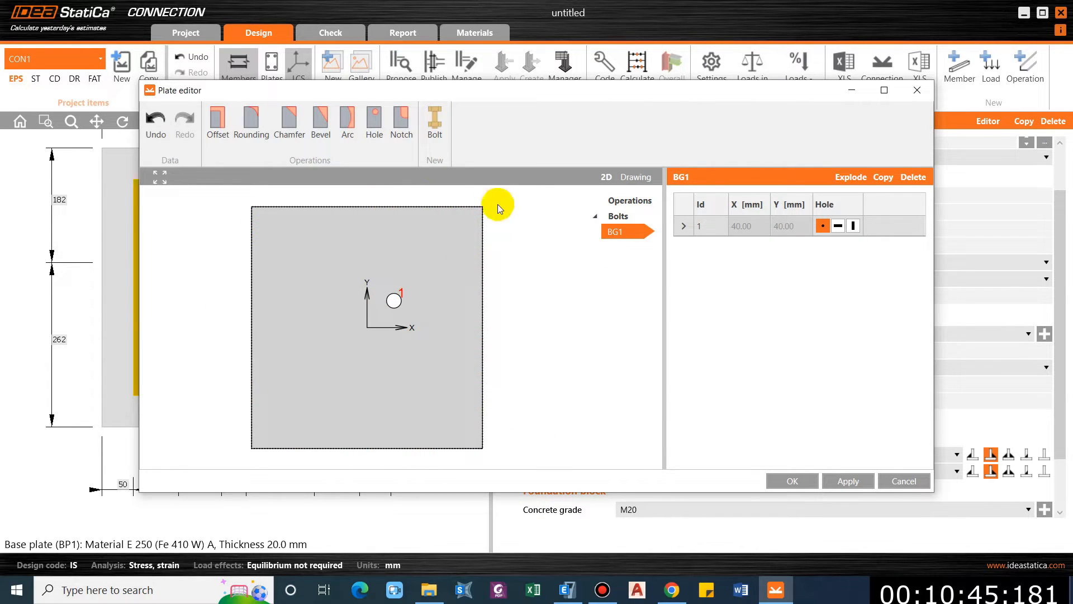
left_click(841, 178)
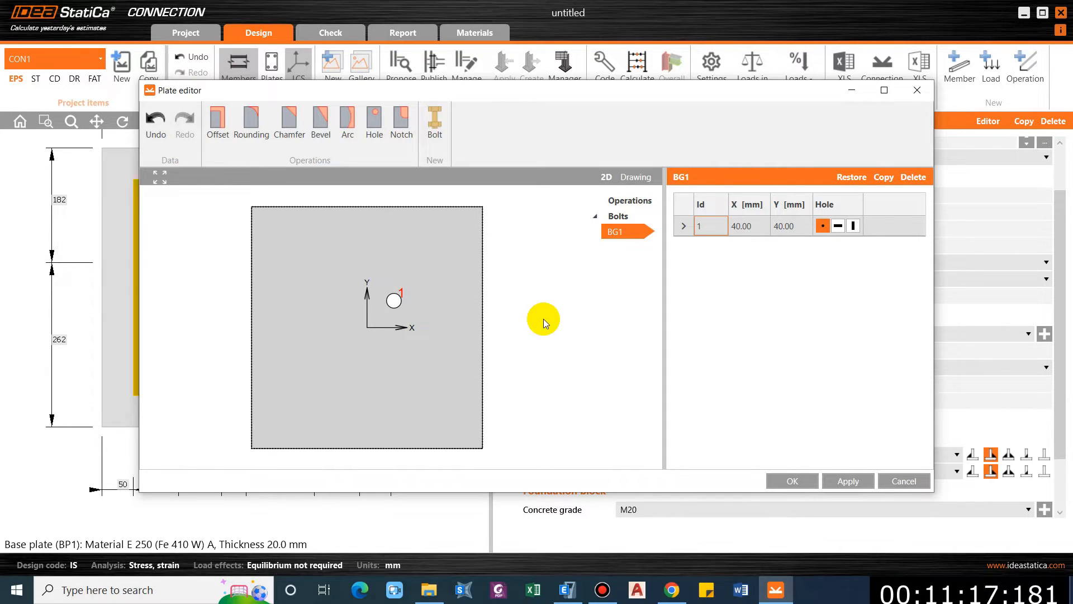
Step: Set the single anchor bolt's coordinates to X 155 mm and Y 150 mm
left_click(738, 225)
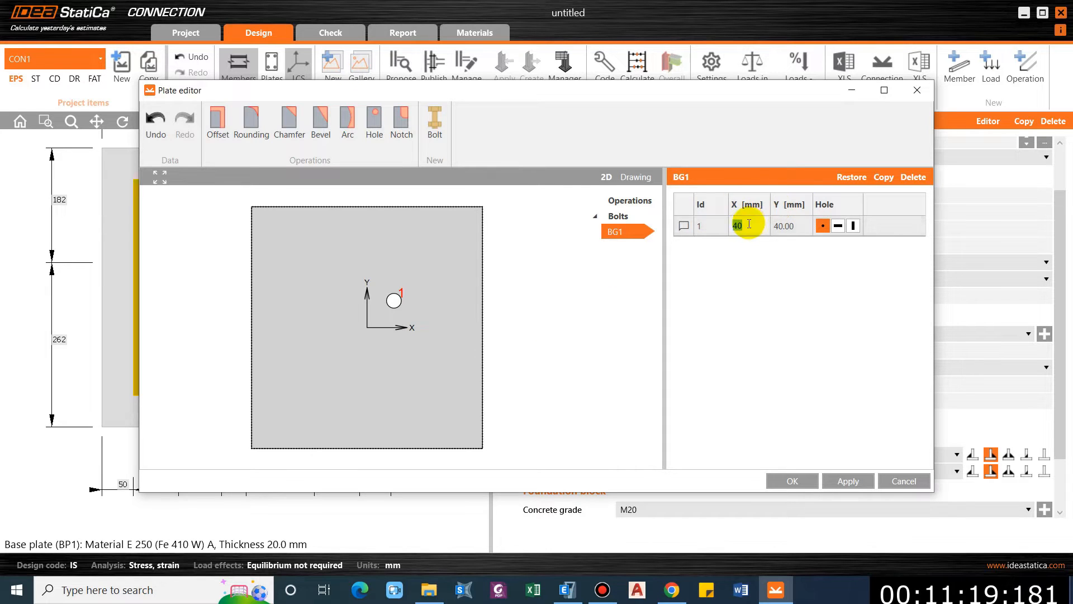
type("155")
left_click(782, 226)
type("15")
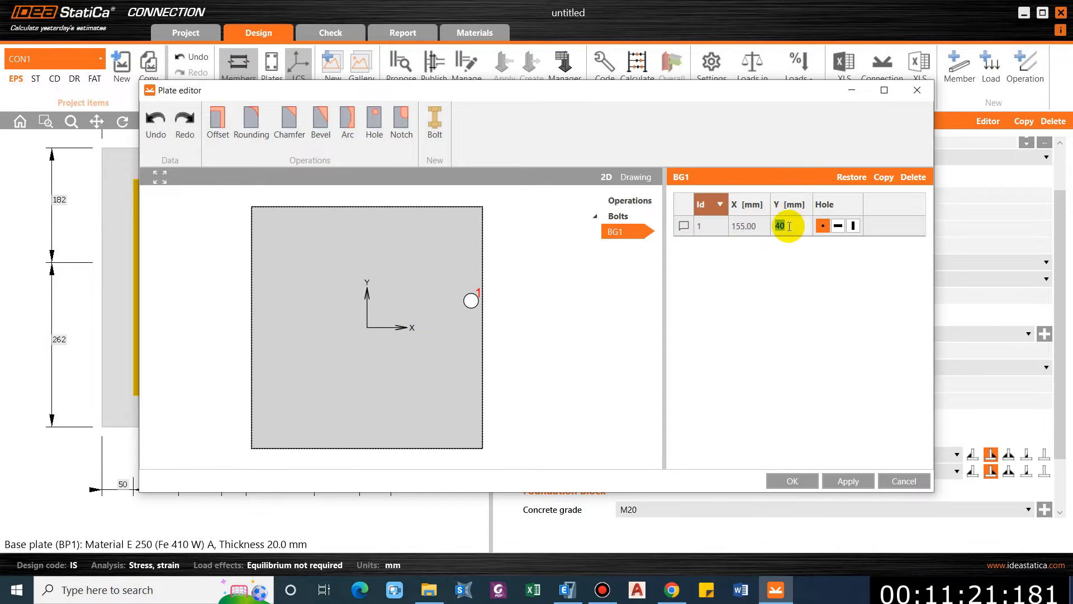
type("0")
Step: Change the single anchor bolt's coordinates to X 140 mm and Y 140 mm
left_click(744, 226)
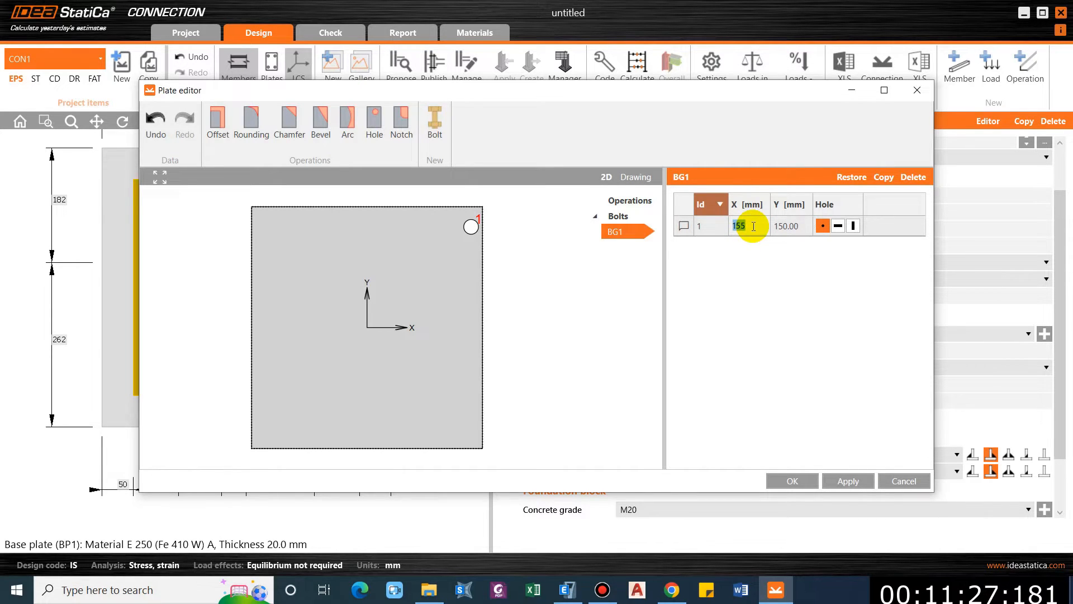
type("140")
left_click(782, 226)
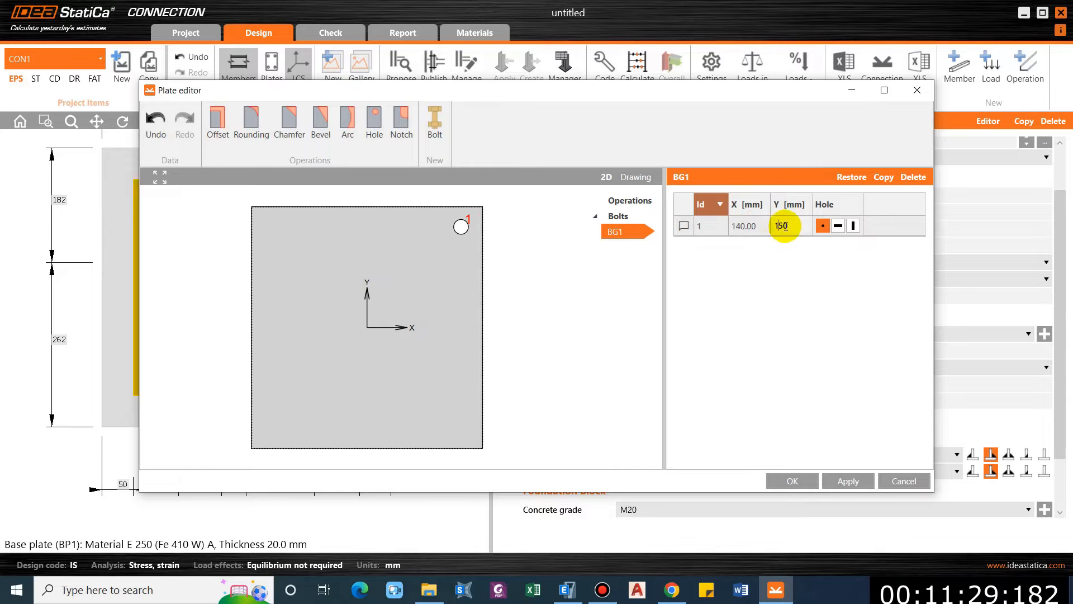
type("140")
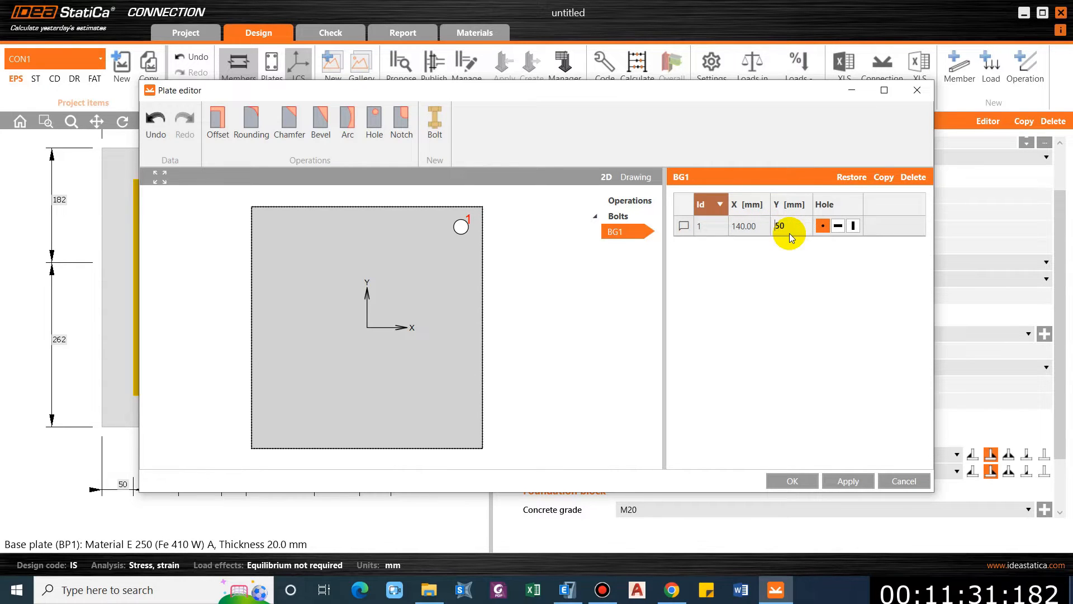
key("Return")
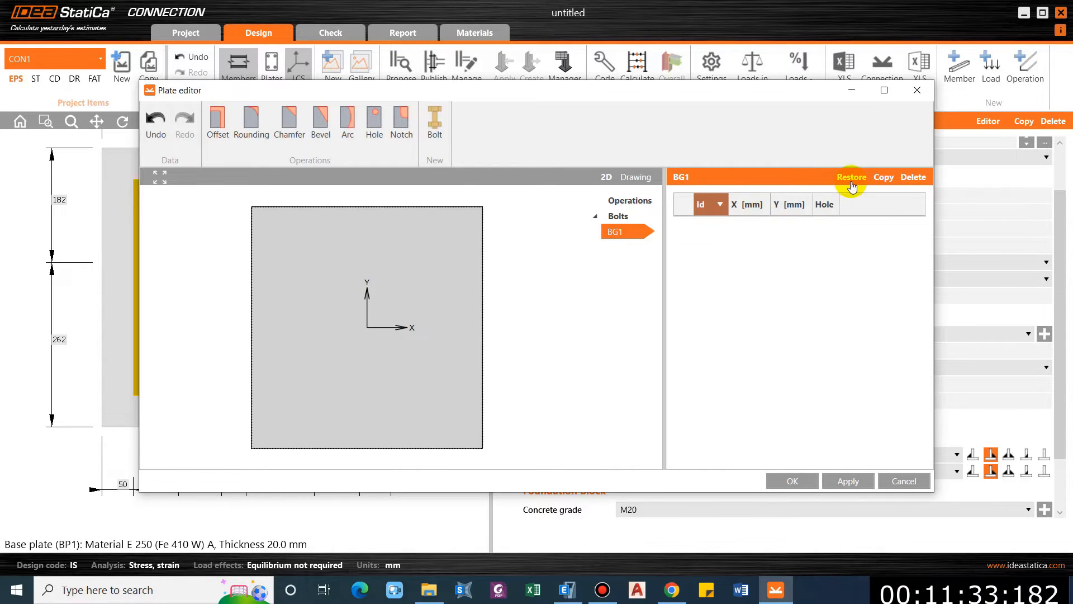
left_click(156, 119)
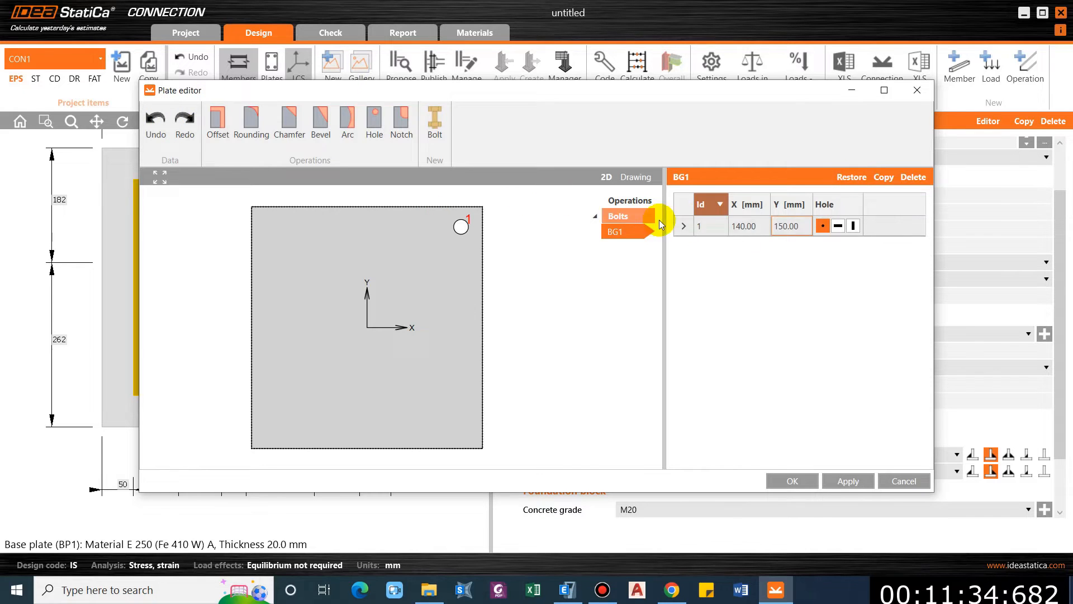
double_click(775, 229)
type("140")
key("Return")
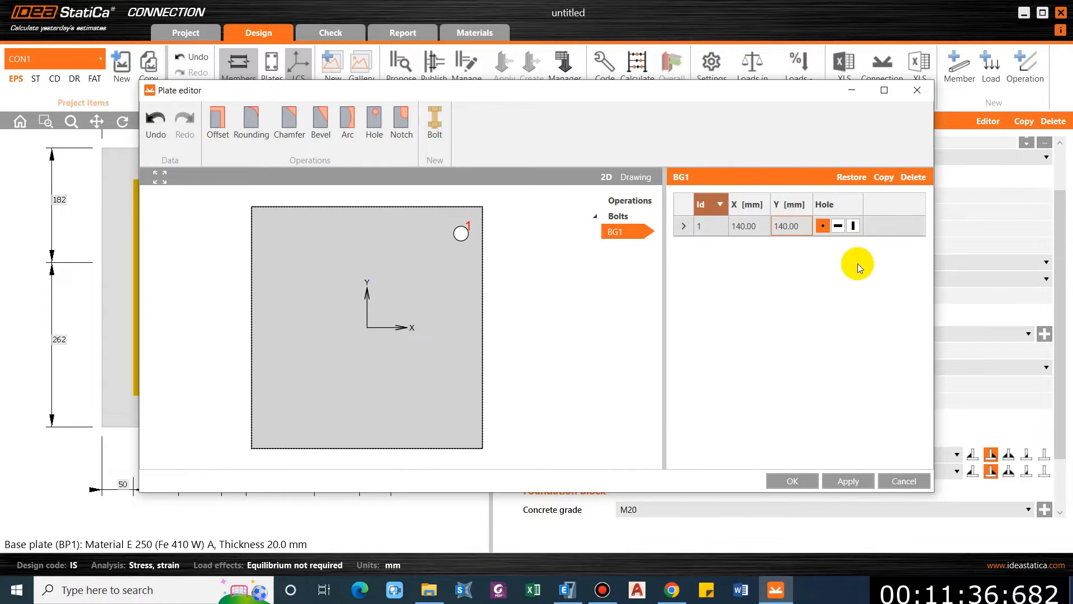
Step: Copy the anchor bolt and set bolt 1's X coordinate to -140 mm
left_click(882, 177)
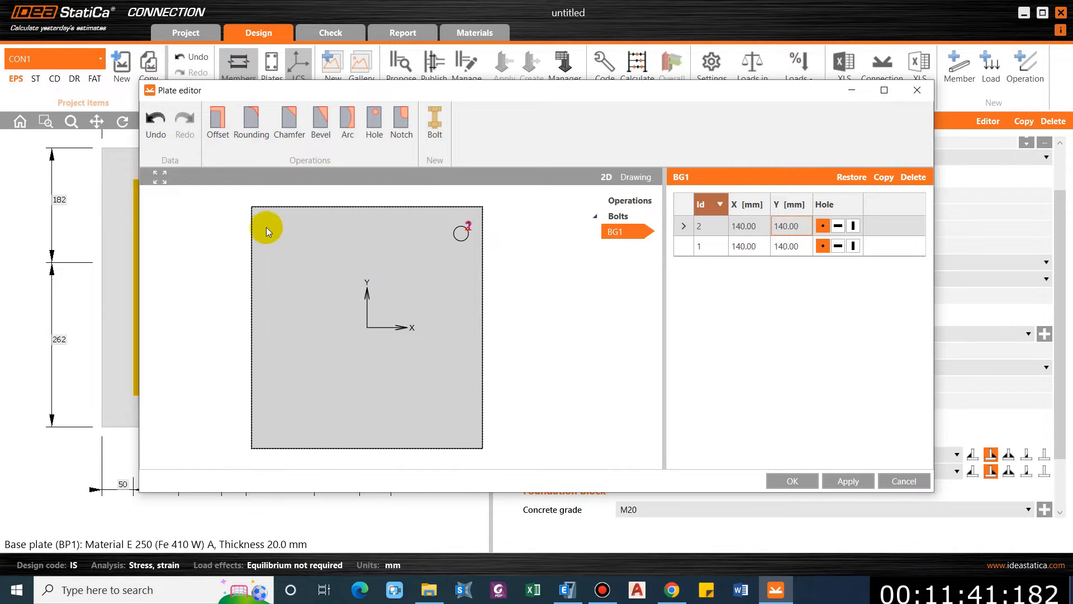
left_click(736, 247)
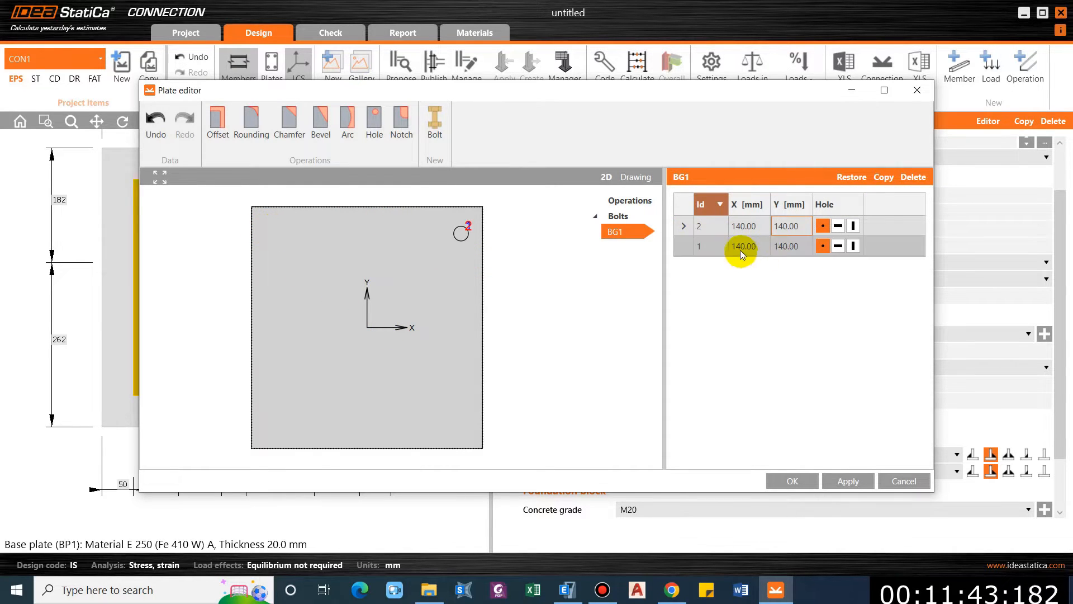
left_click(734, 246)
type("-")
key("Return")
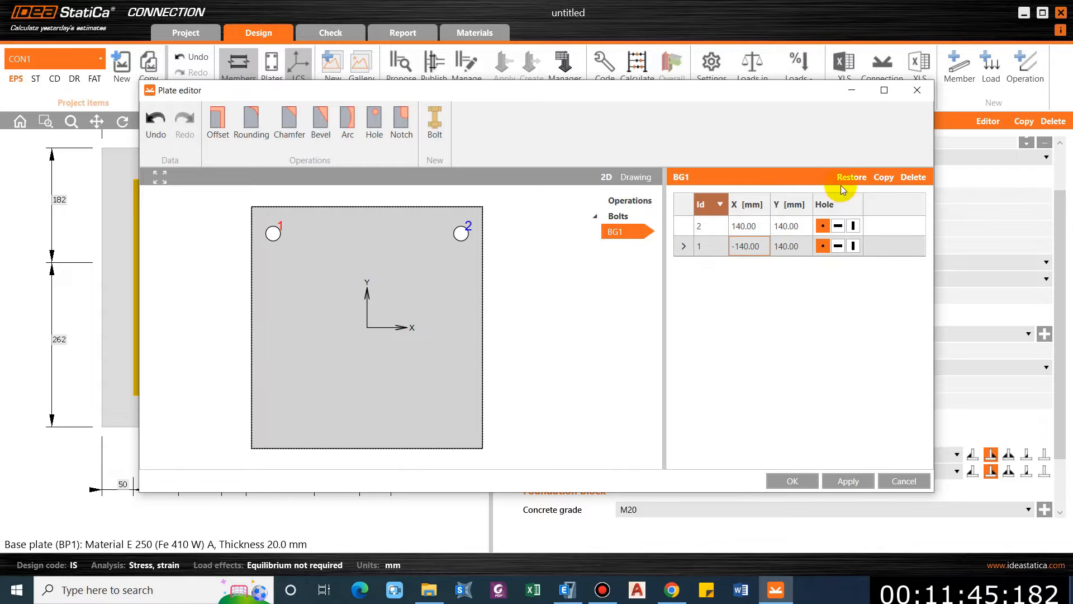
Step: Make two more bolt copies and place bolt 2 at X -140 mm and Y -140 mm
double_click(884, 176)
left_click(743, 266)
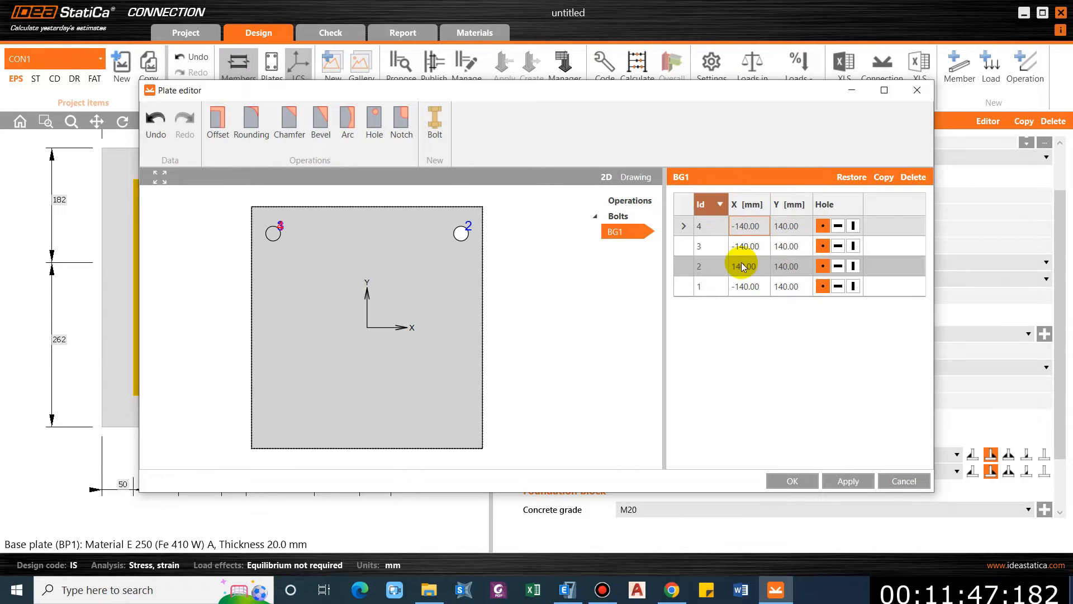
left_click(735, 266)
type("-")
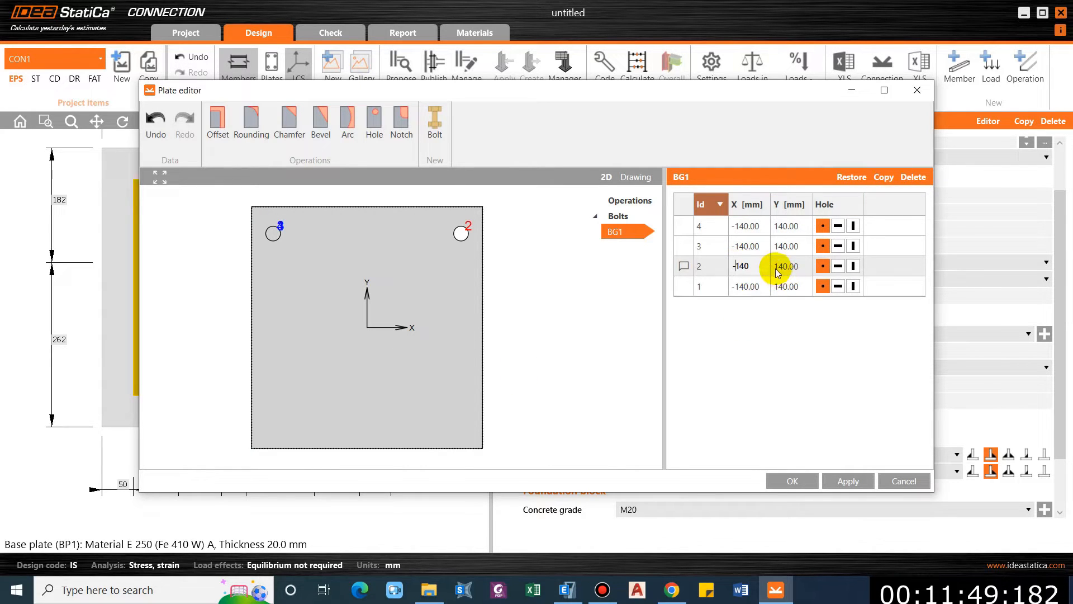
key("Tab")
type("-")
key("Return")
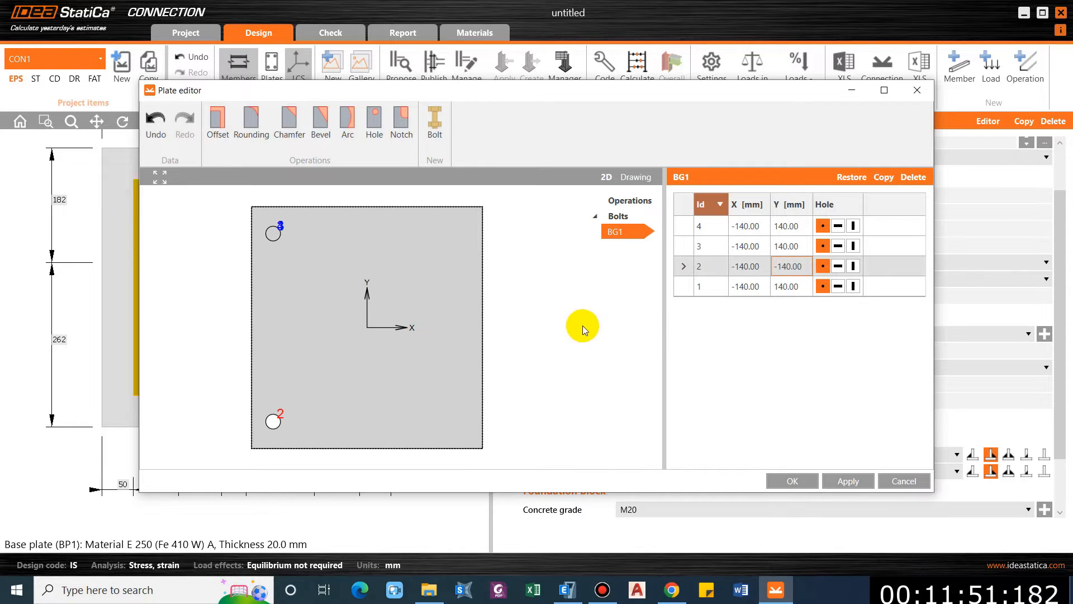
Step: Place bolt 1 at X 140 mm and Y -140 mm
left_click(719, 290)
left_click(735, 286)
key("Delete")
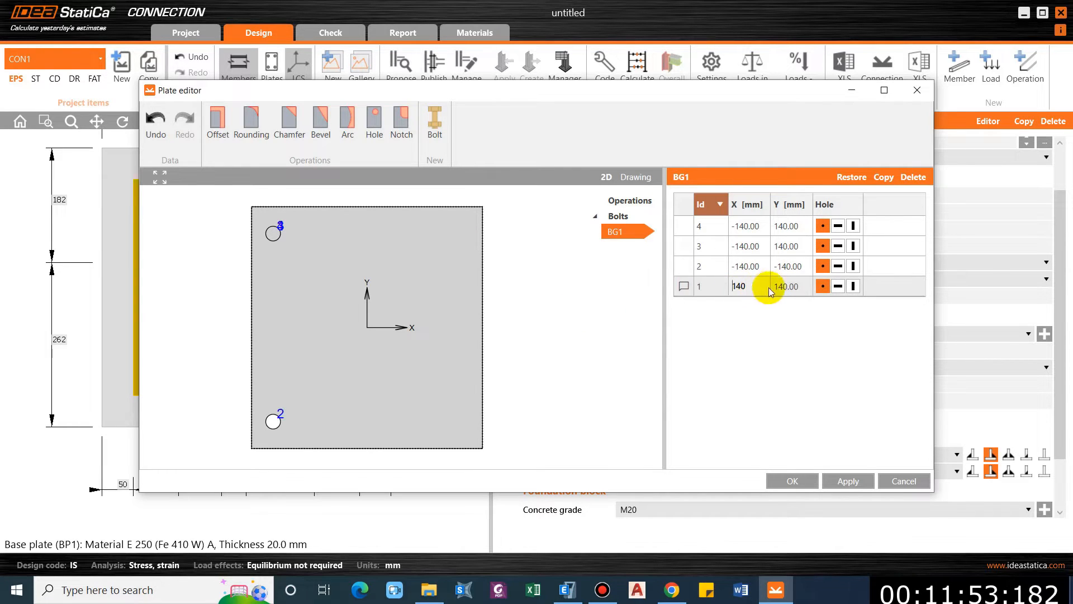
key("Tab")
type("-")
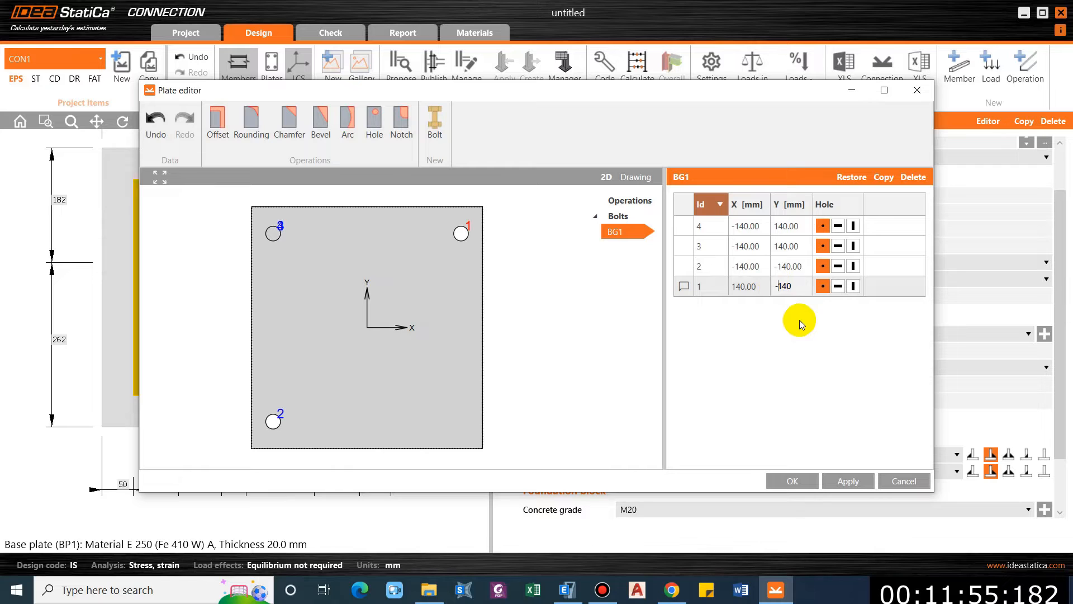
key("Return")
Step: Set bolt 4's X coordinate to 140 mm, then apply the four-bolt layout and close the plate editor
left_click(788, 226)
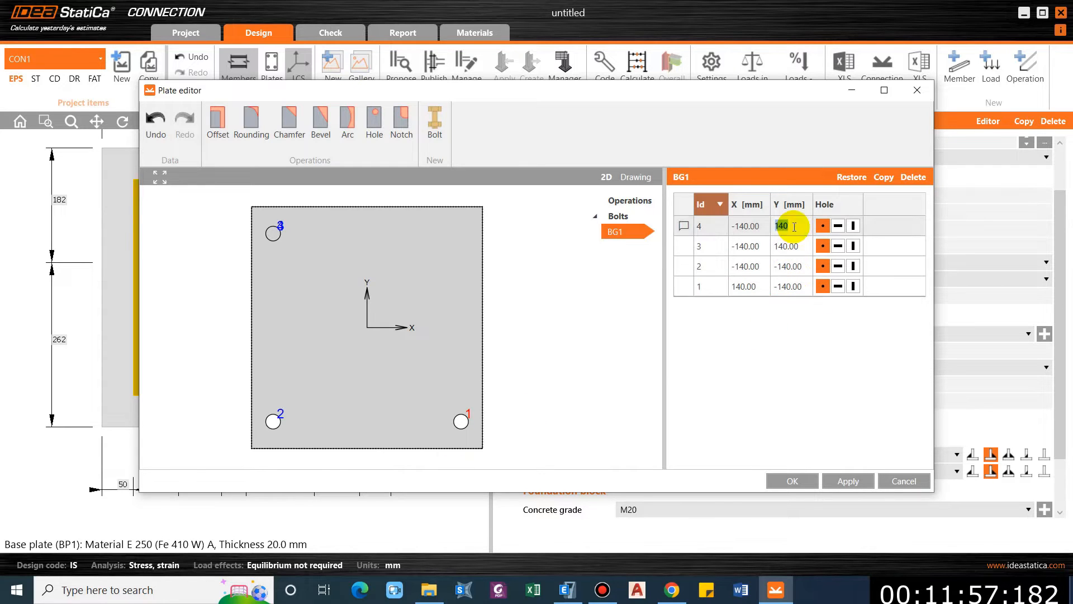
left_click(788, 226)
left_click(764, 374)
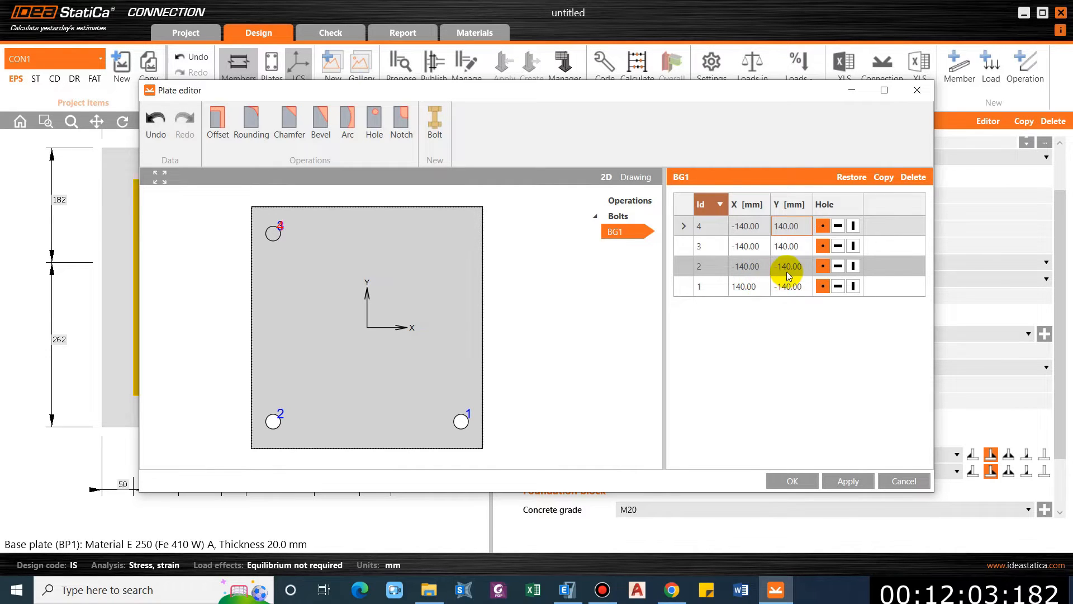
left_click(732, 226)
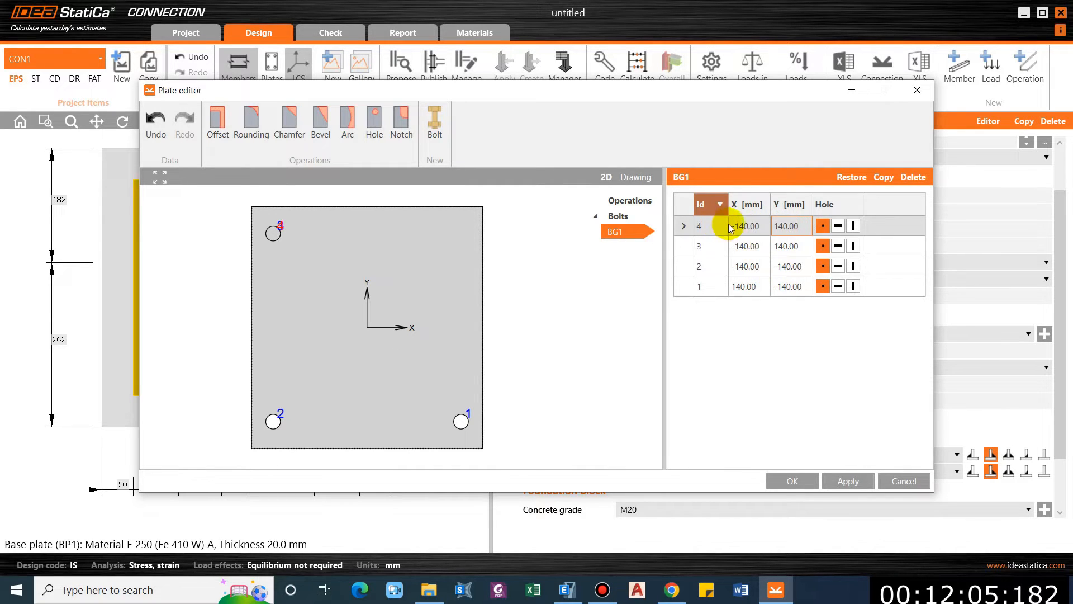
left_click(733, 226)
key("BackSpace")
left_click(775, 342)
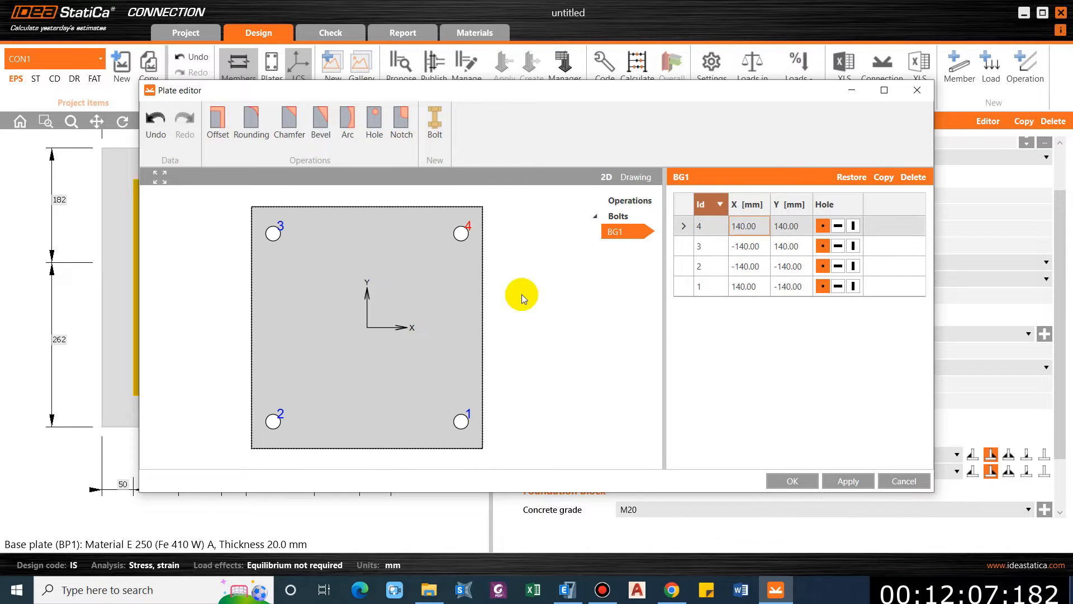
left_click(839, 479)
left_click(804, 479)
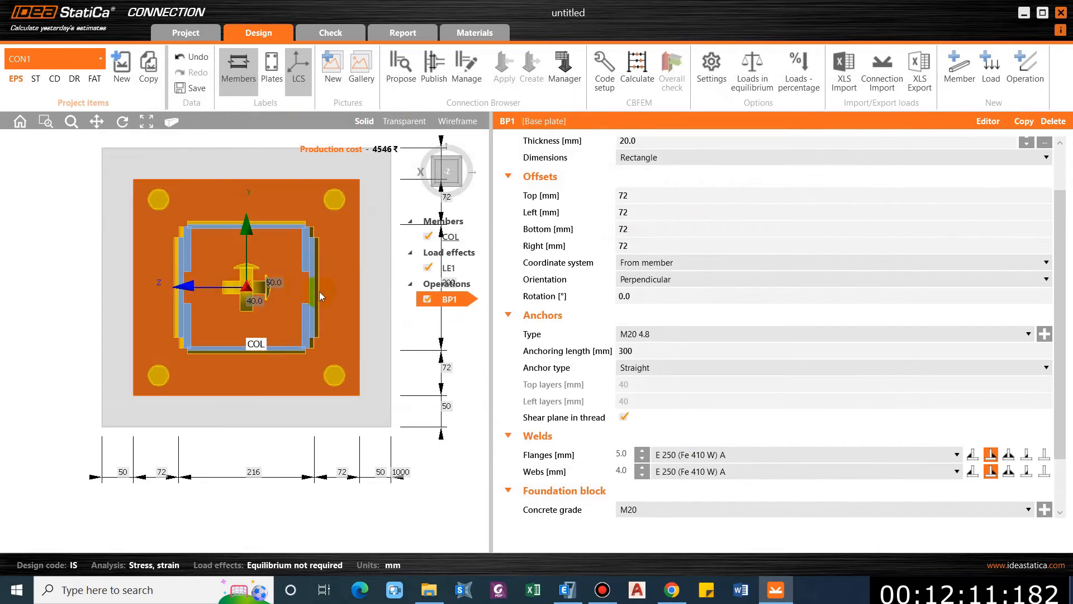
Step: Calculate the base plate connection and examine the overall check on the column, welds and concrete block
right_click_drag(228, 438, 403, 263)
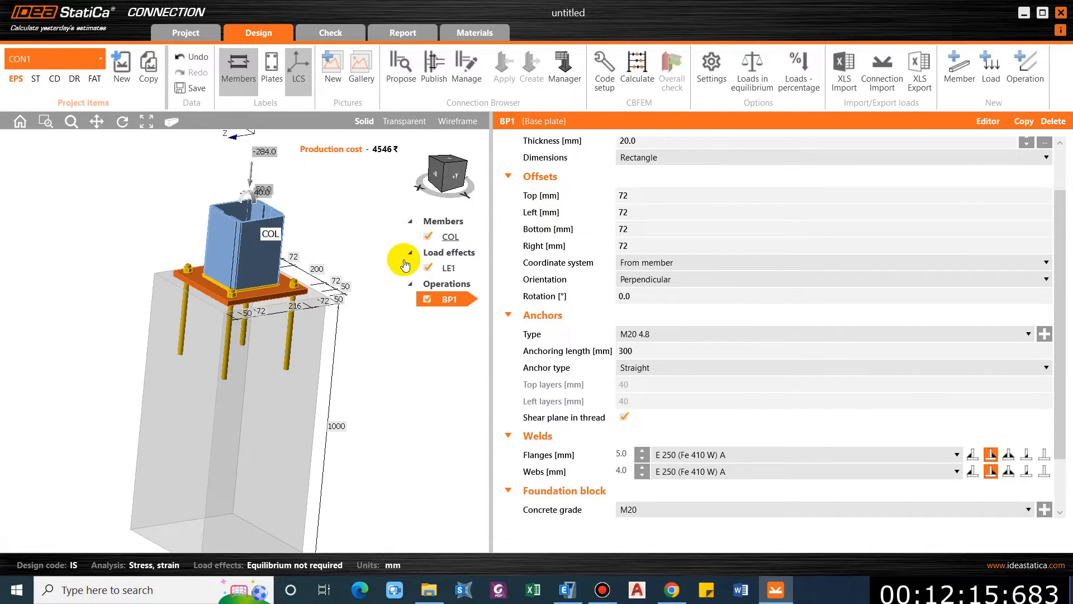
left_click(642, 73)
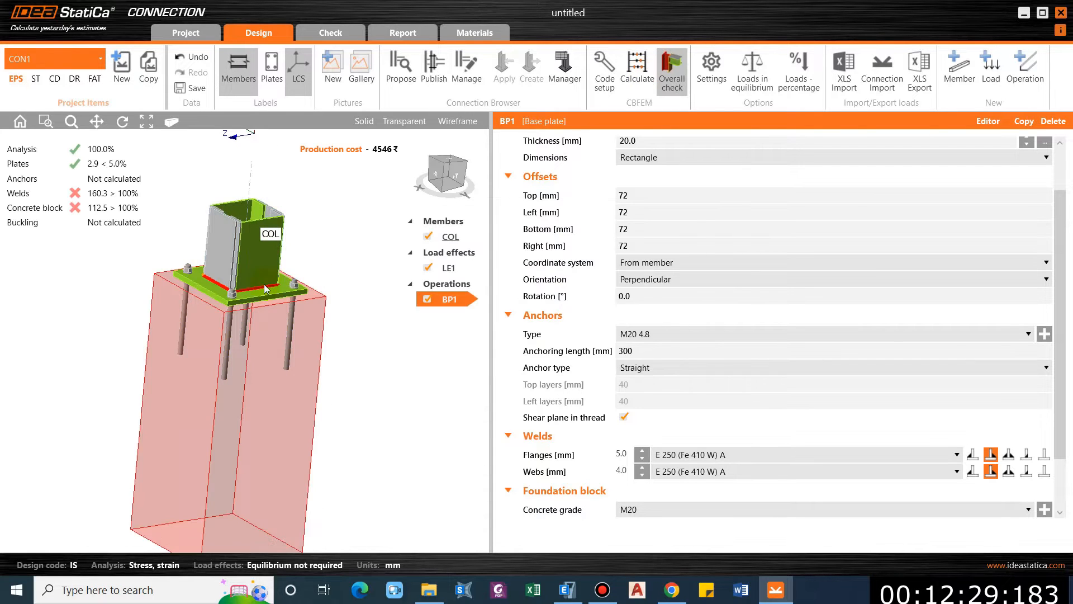
right_click_drag(187, 296, 250, 331)
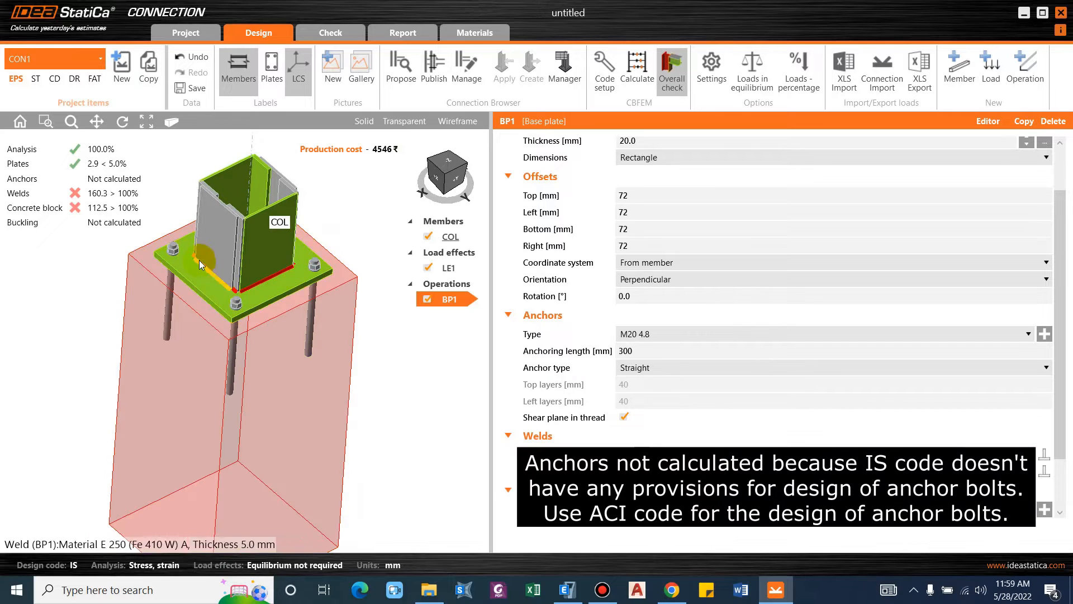
scroll(204, 264, "down", 2)
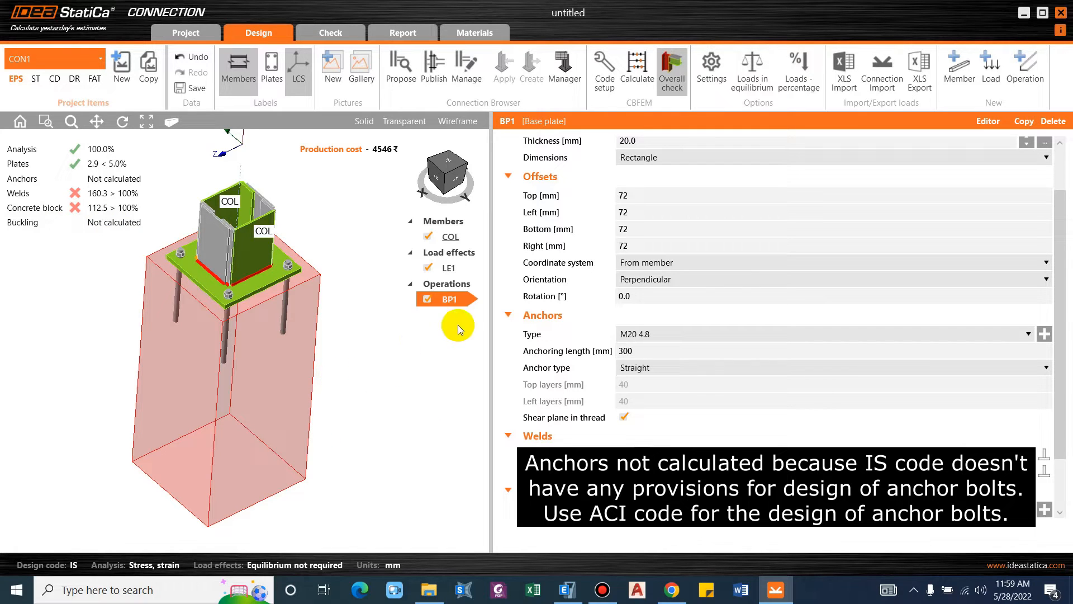
Step: Set the throat thickness of the base plate's flange and web welds to 8 mm each
scroll(674, 446, "down", 2)
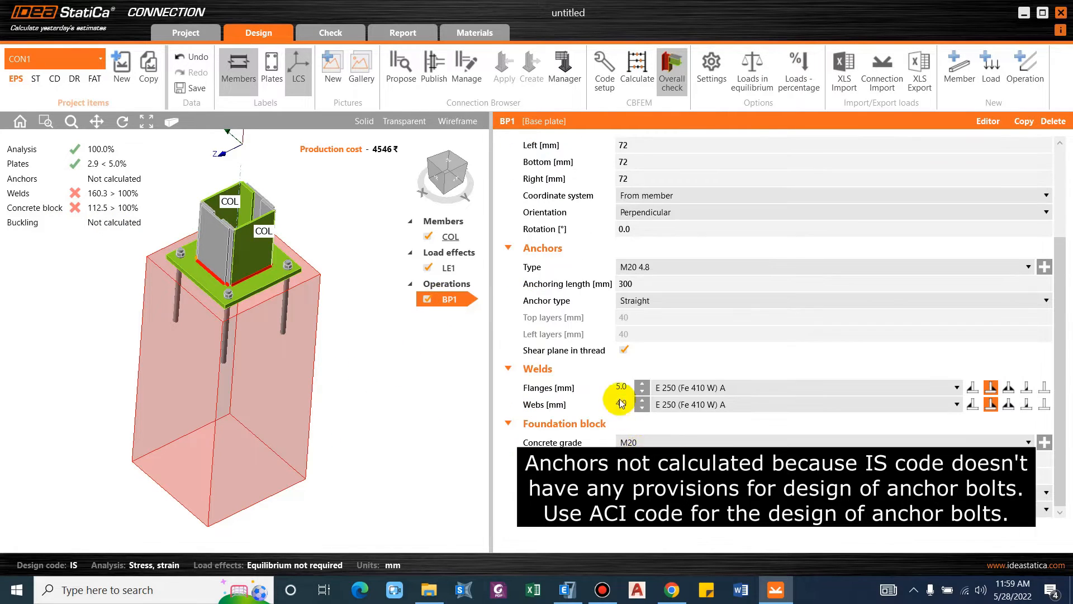
left_click(625, 390)
type("8")
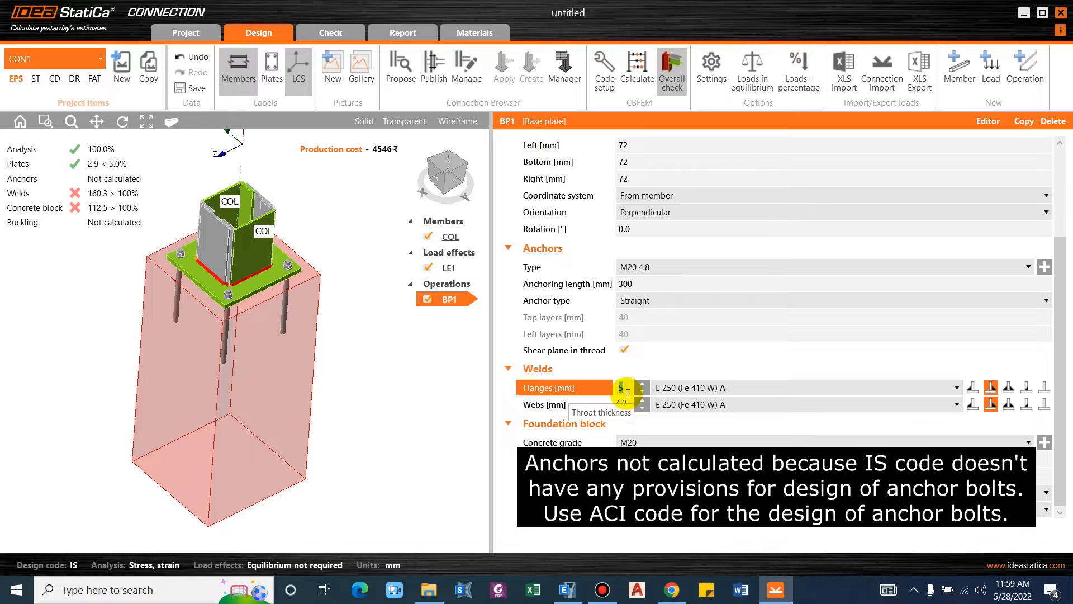
left_click(628, 406)
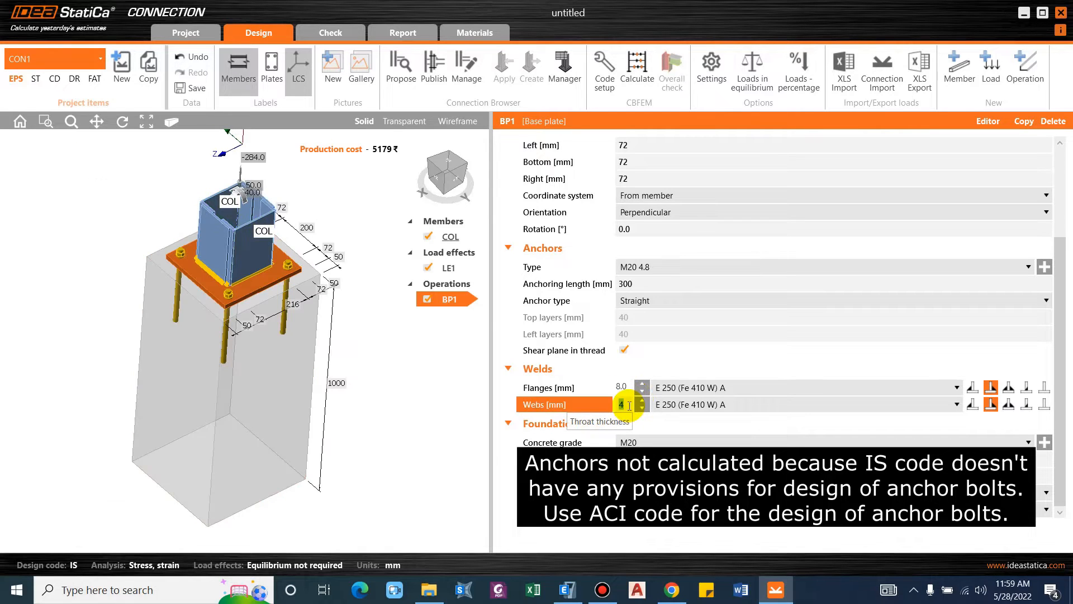
type("8")
key("Tab")
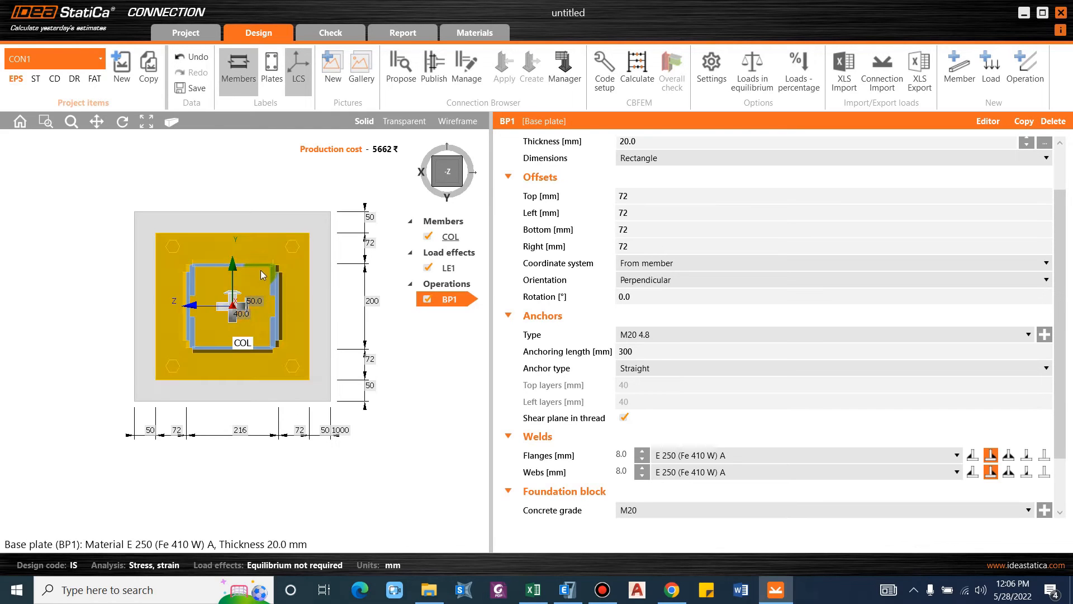
Step: Set the base plate's top, left, bottom and right offsets to 80 mm each and recalculate the connection
scroll(536, 357, "up", 1)
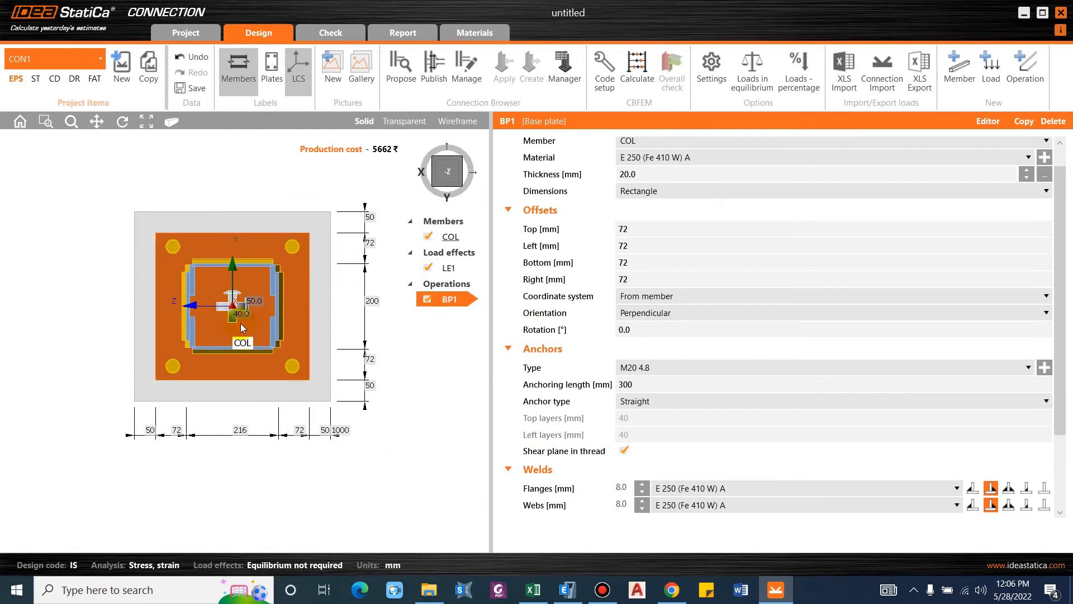
left_click(660, 234)
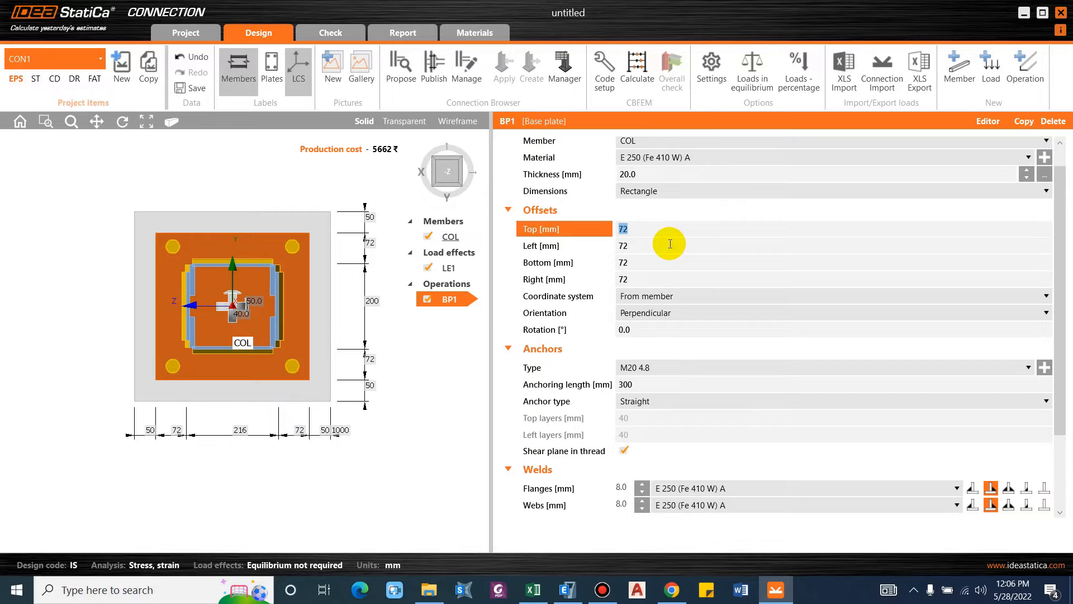
left_click(643, 249)
type("80")
key("Tab")
type("80")
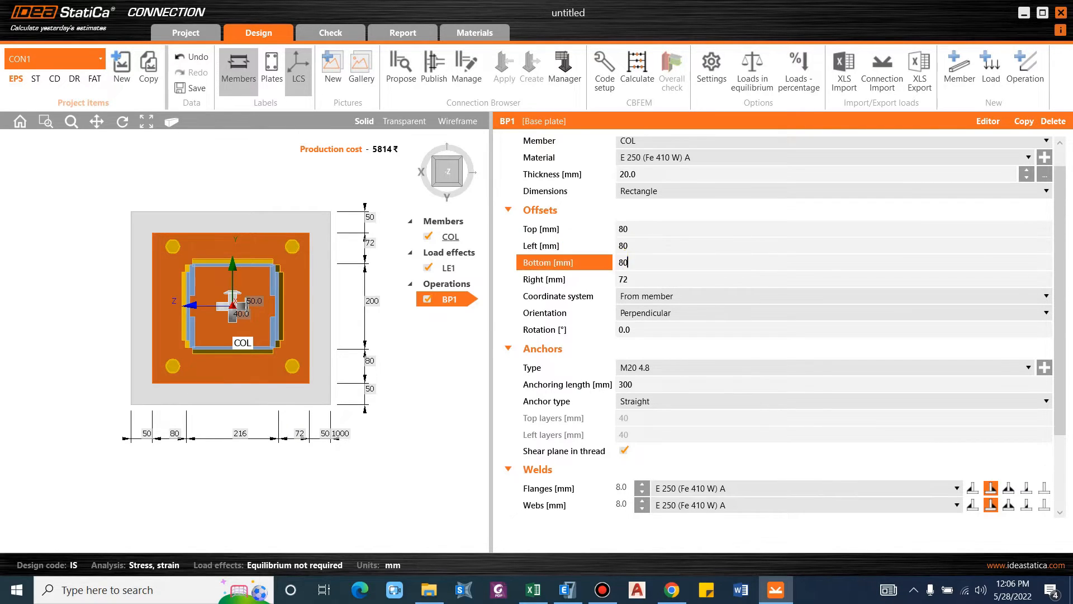
key("Tab")
type("80")
key("Tab")
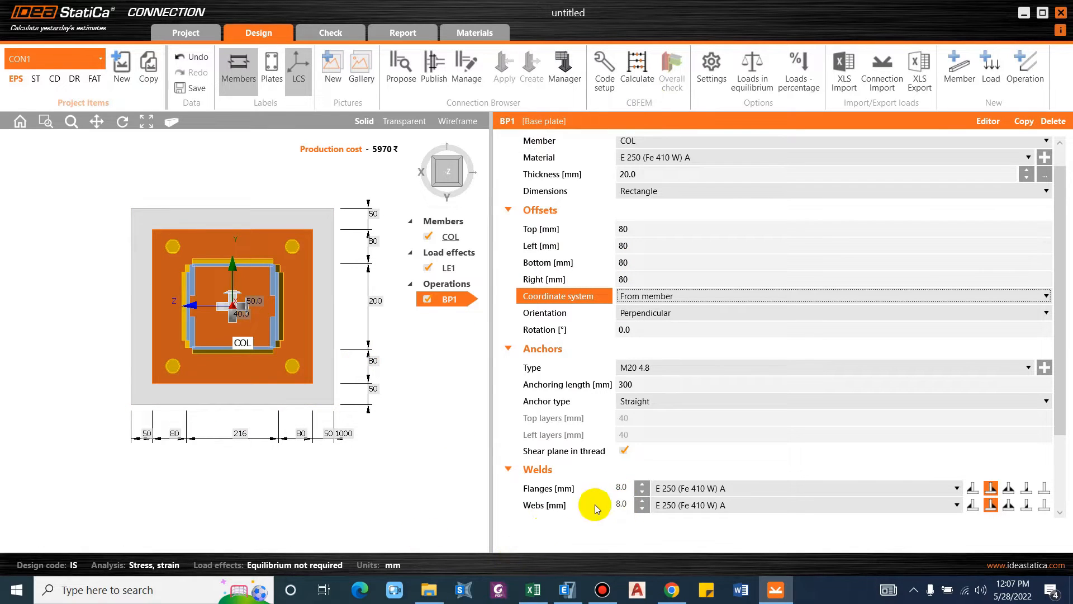
left_click(639, 78)
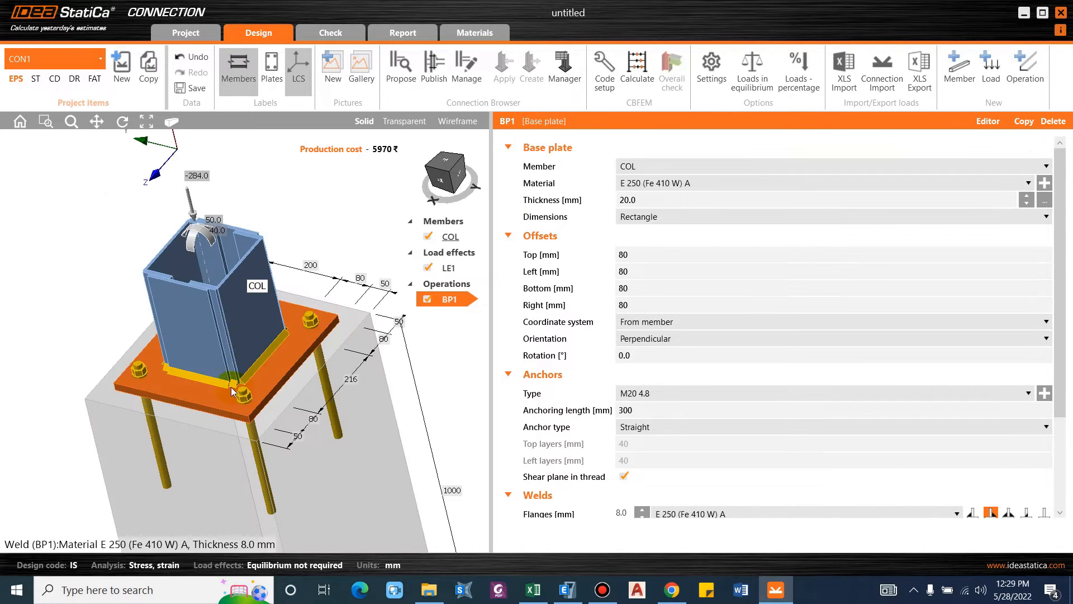
Step: Add a Rib operation on the column at the base plate, with a width of 75 mm and a depth of 100 mm
left_click(427, 294)
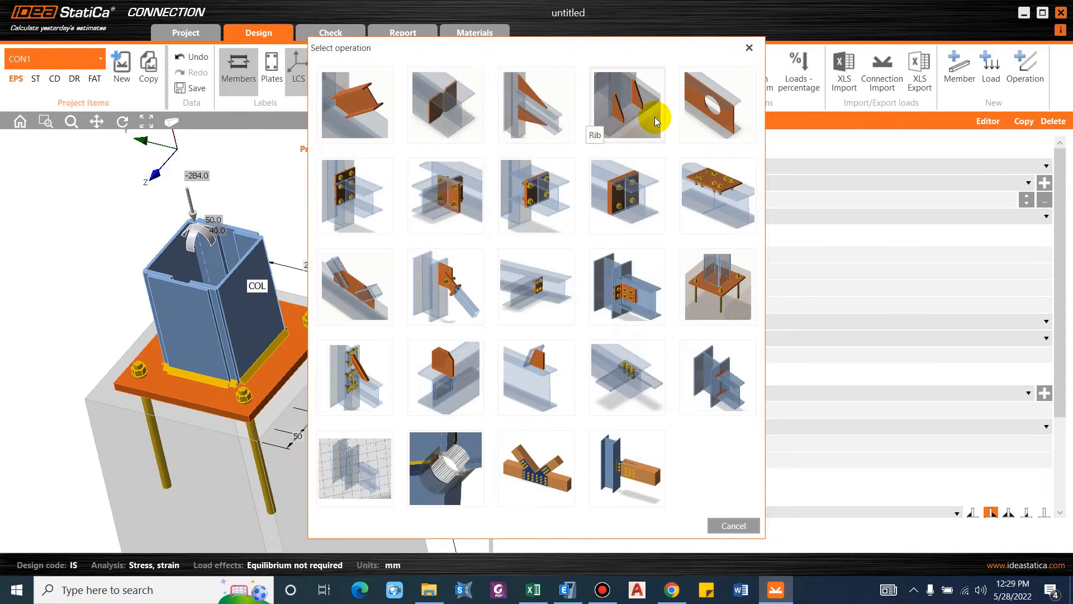
double_click(629, 122)
scroll(274, 355, "up", 2)
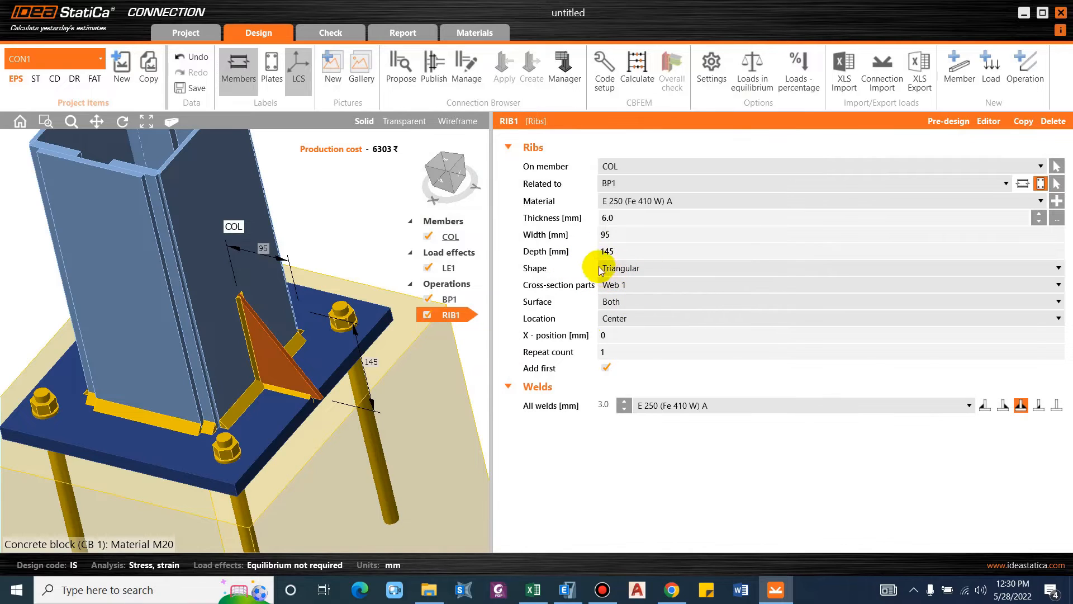
left_click(577, 238)
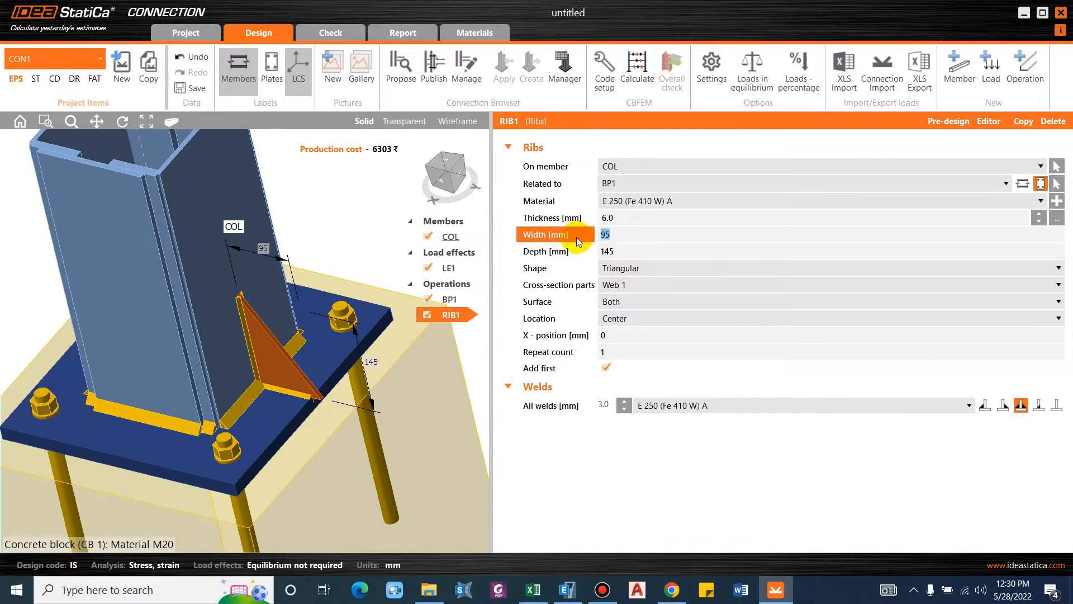
left_click(667, 253)
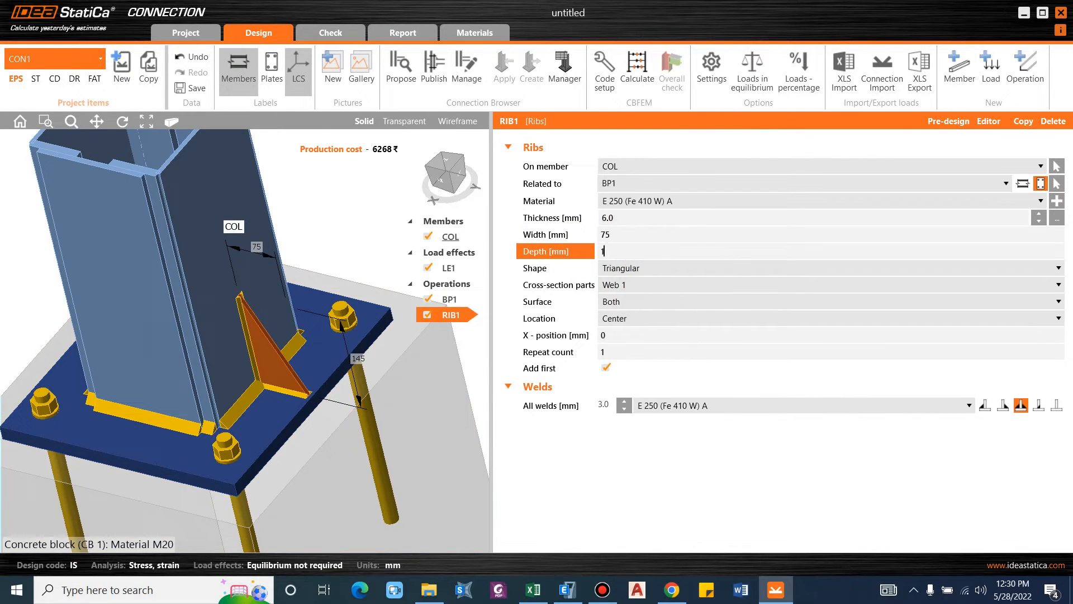
type("100")
key("Tab")
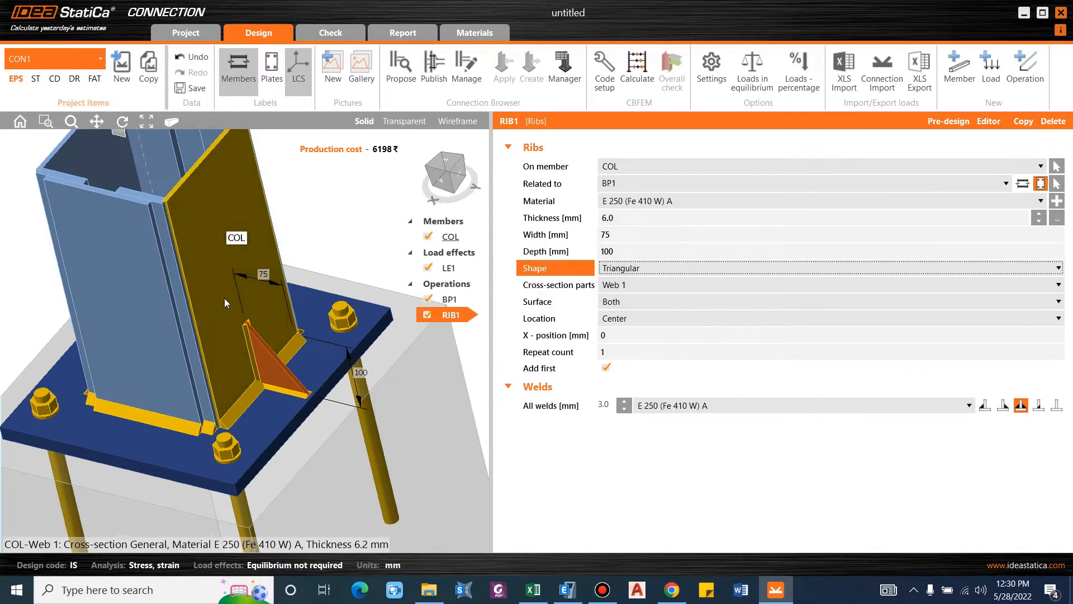
Step: Try the Upper surface for the Web 1 rib, and settle on the Lower surface
scroll(168, 274, "down", 2)
right_click_drag(169, 275, 197, 264)
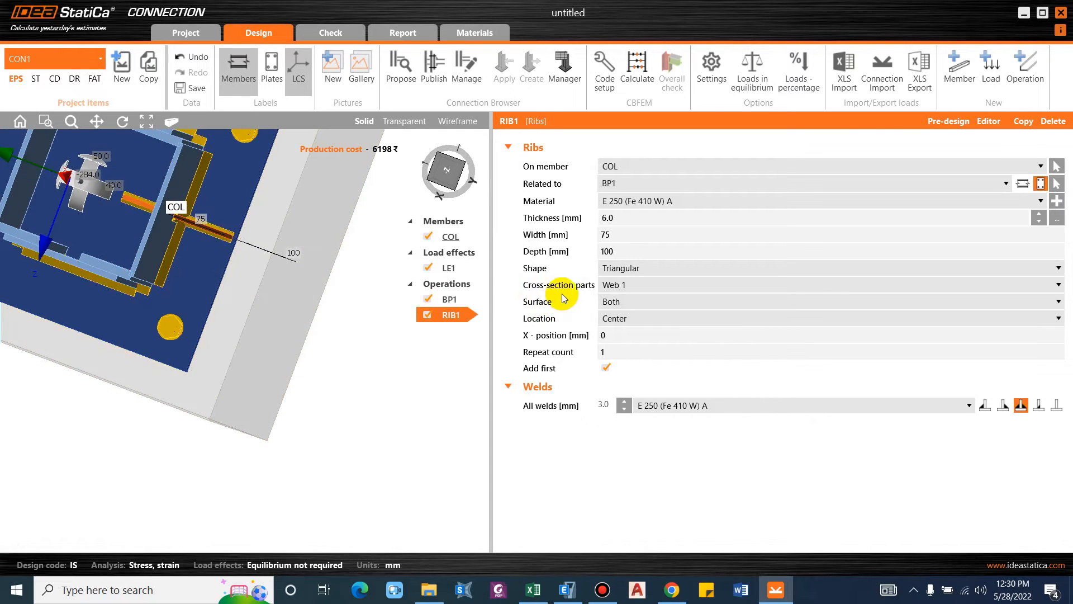
left_click(617, 302)
left_click(618, 329)
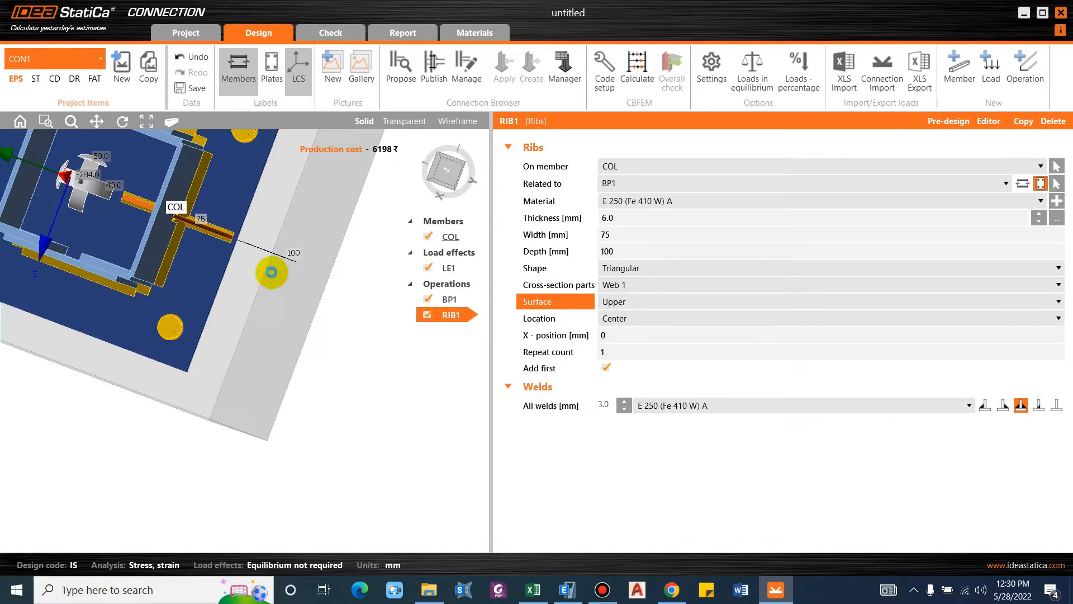
left_click(612, 302)
left_click(614, 316)
right_click_drag(196, 244, 523, 343)
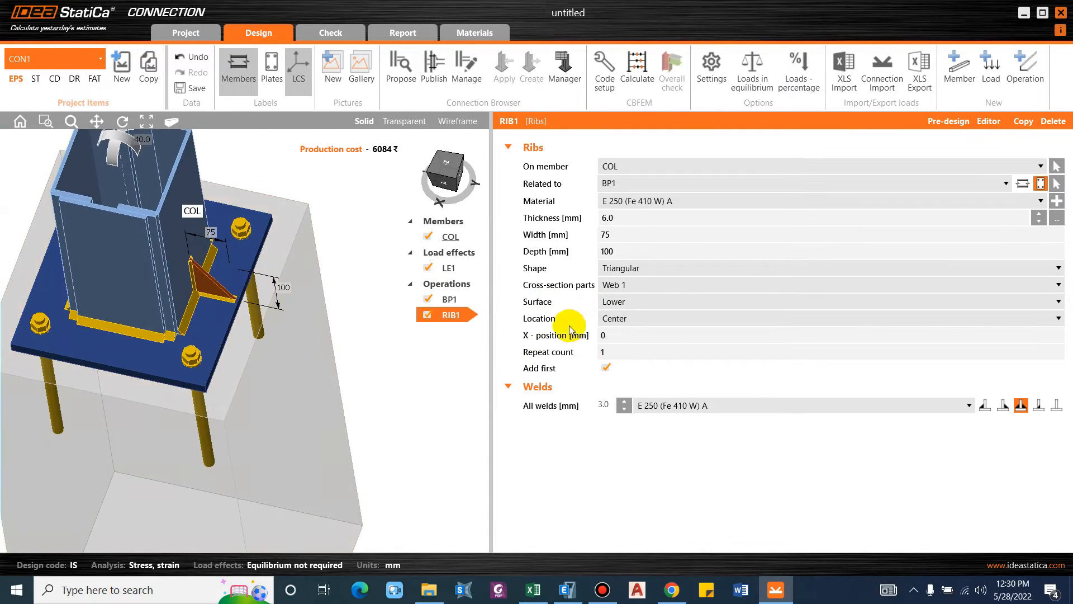
right_click_drag(300, 346, 190, 286)
scroll(190, 286, "up", 2)
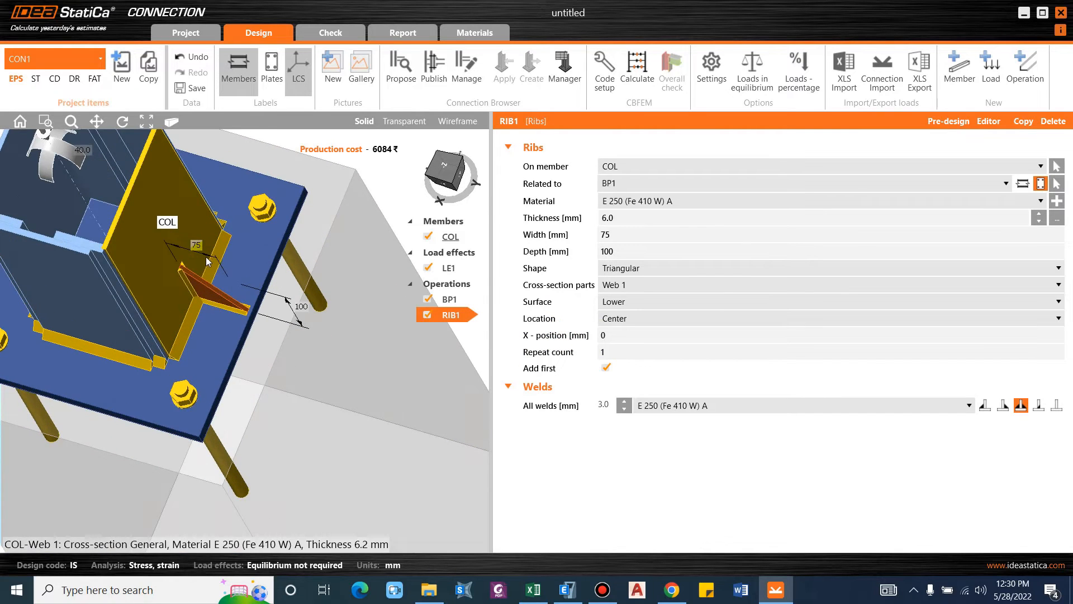
Step: Set the thickness of the Web 1 rib to 5 mm
left_click(602, 335)
scroll(207, 344, "down", 3)
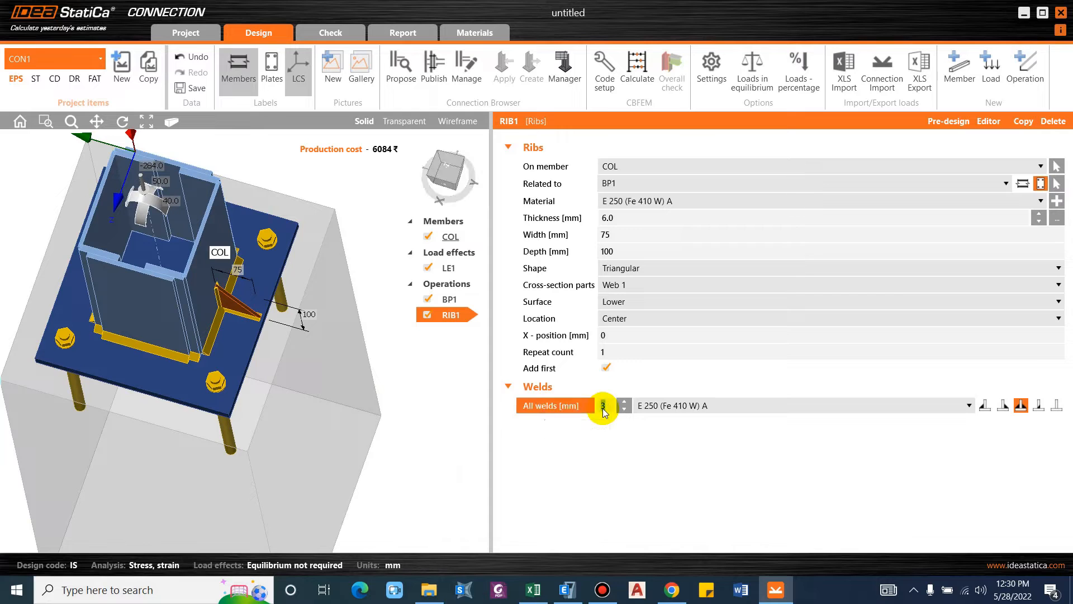
left_click(625, 221)
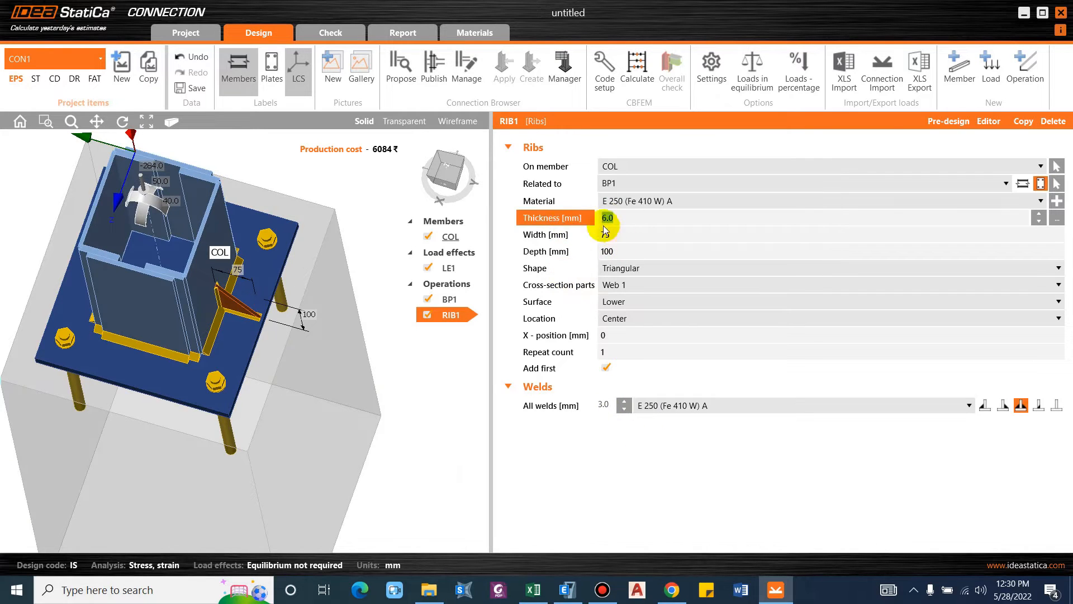
type("5")
key("Tab")
scroll(196, 329, "up", 2)
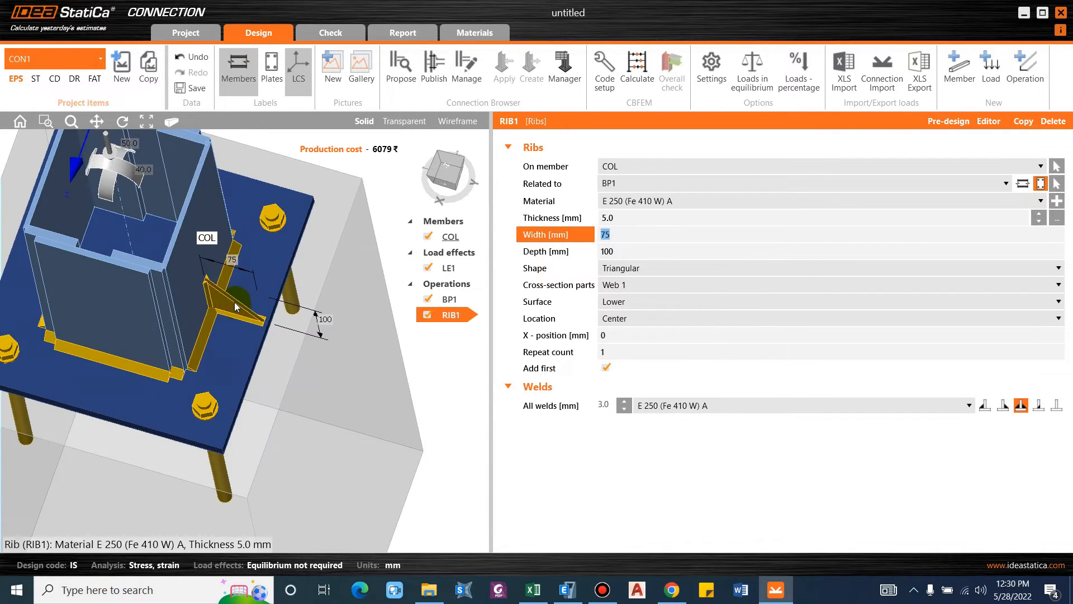
Step: Copy RIB1 and assign the copy to cross-section part Web 2 on the Upper surface
right_click(450, 315)
left_click(425, 327)
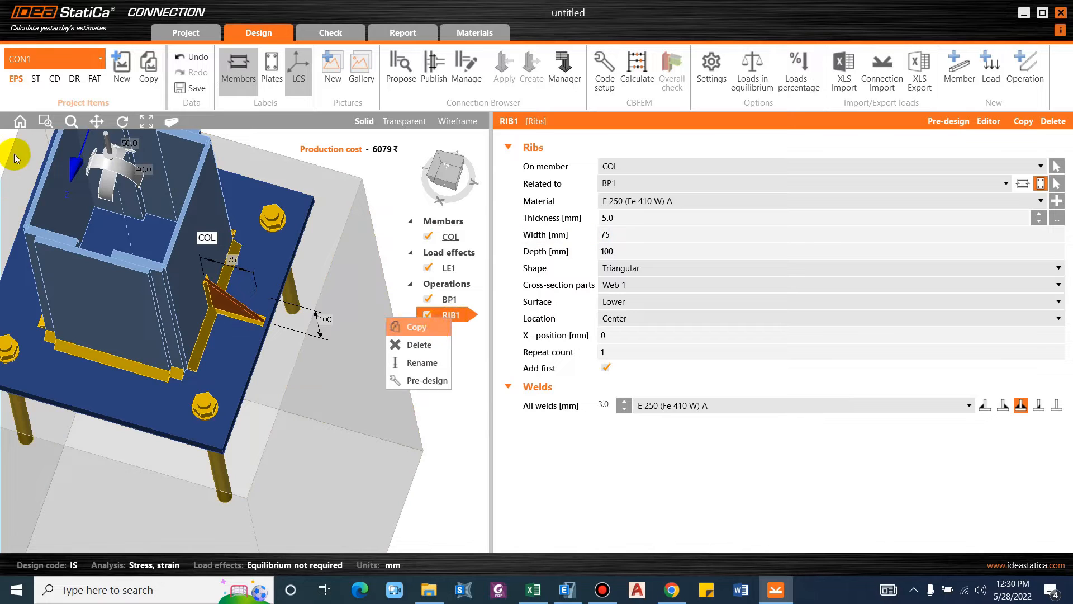
left_click(612, 284)
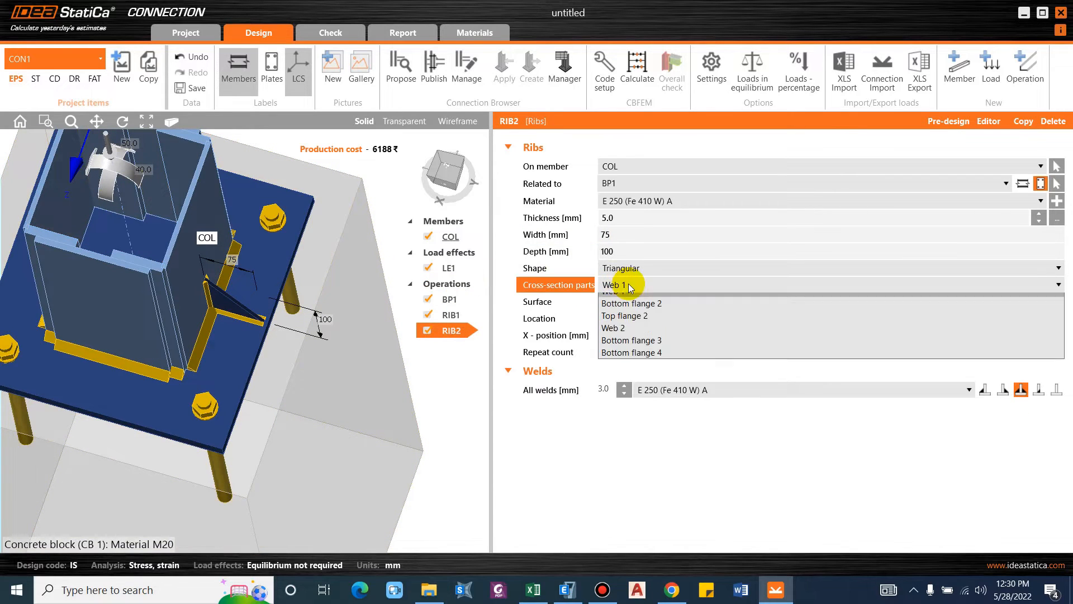
left_click(614, 360)
left_click(614, 302)
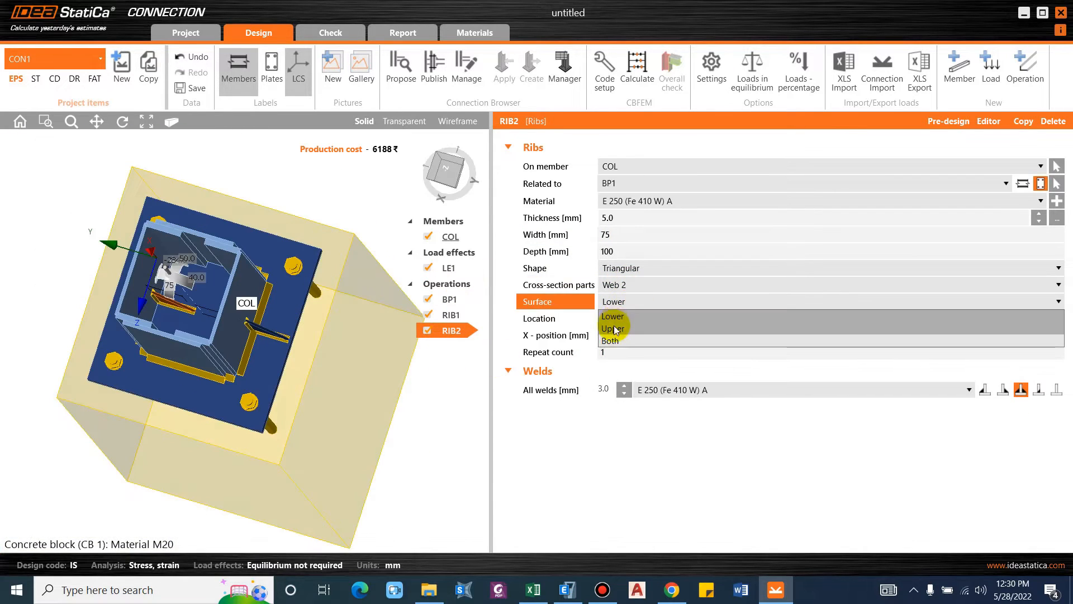
left_click(615, 317)
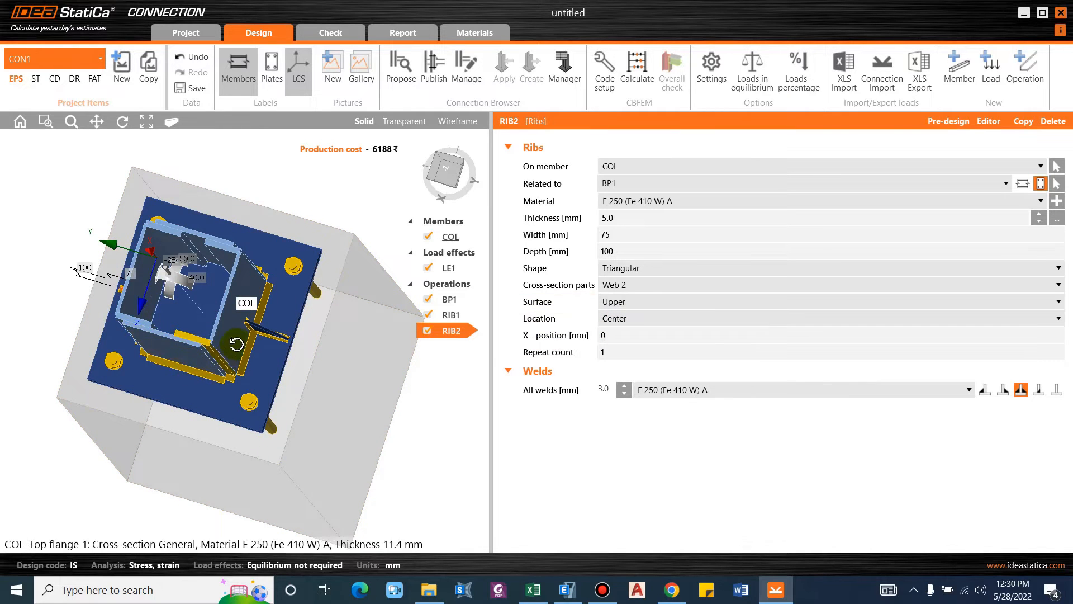
right_click_drag(190, 366, 198, 236)
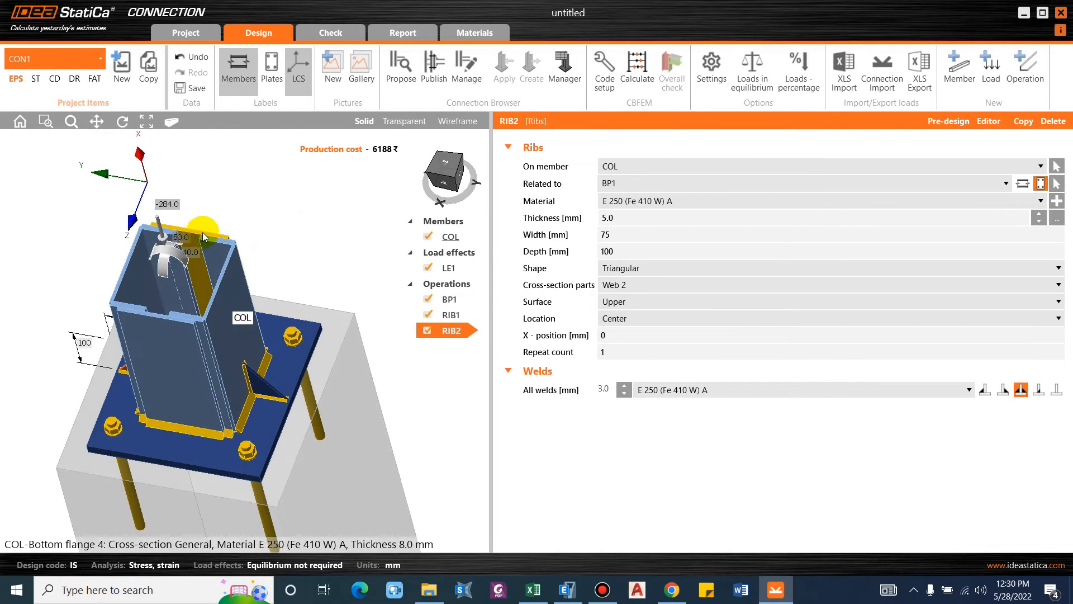
Step: Copy RIB2 and assign the copy to cross-section part Top flange 1
left_click(431, 331)
right_click(450, 330)
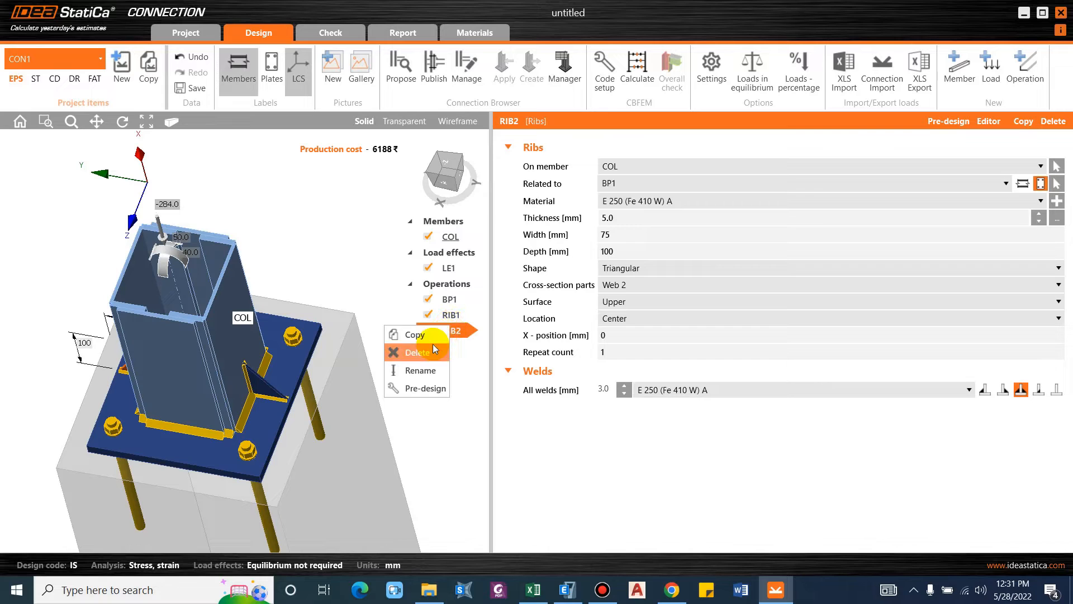
left_click(430, 335)
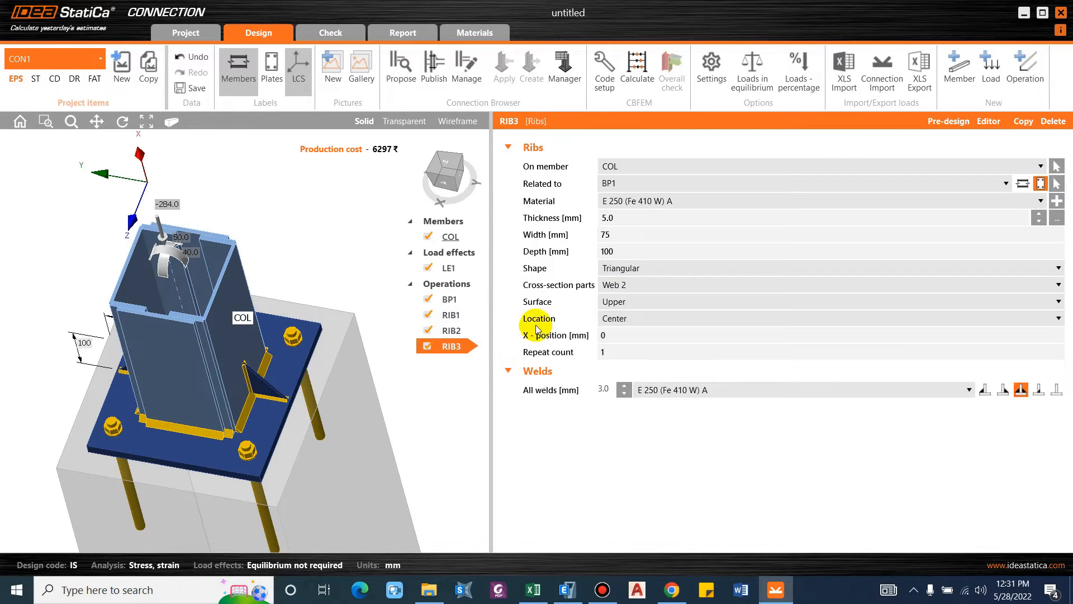
left_click(617, 286)
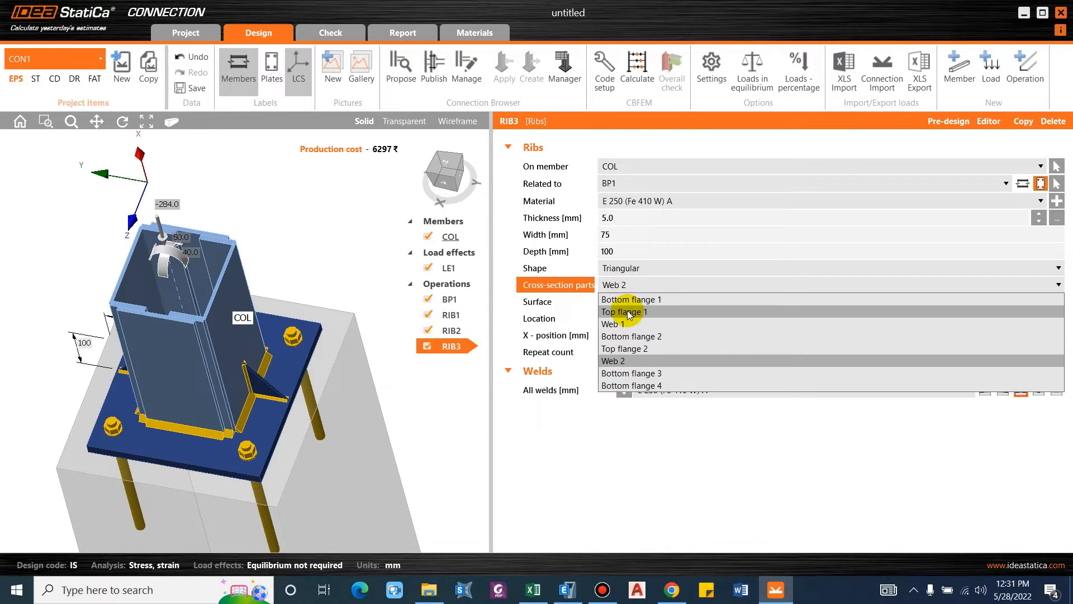
left_click(627, 311)
right_click_drag(304, 326, 342, 426)
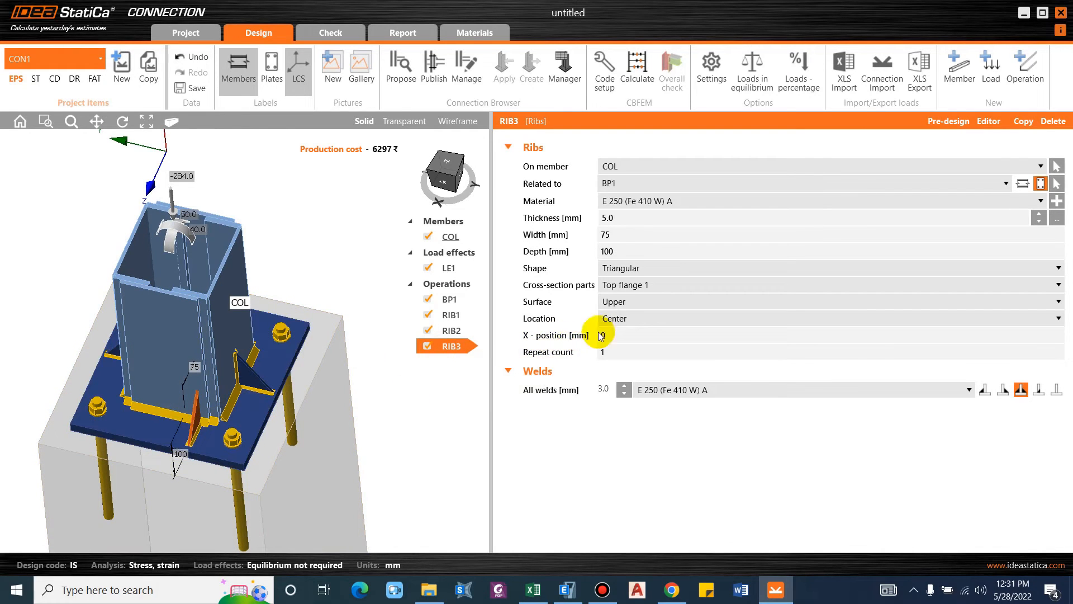
Step: Shift the Top flange 1 rib along the flange, trying an X position of -35 mm and settling on -20 mm
left_click(628, 337)
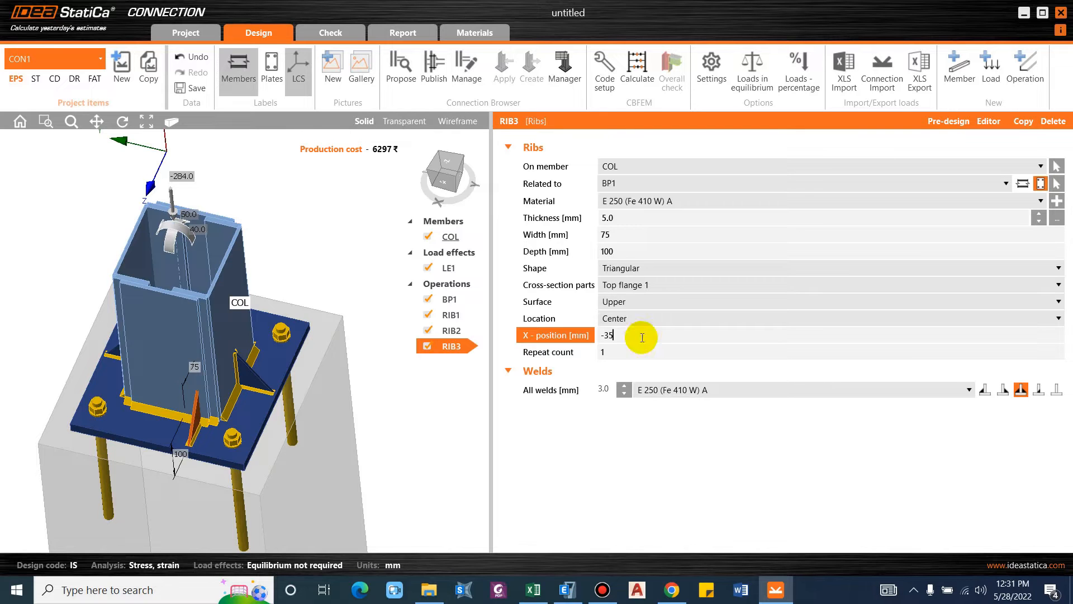
key("Tab")
right_click_drag(148, 408, 179, 446)
left_click(620, 337)
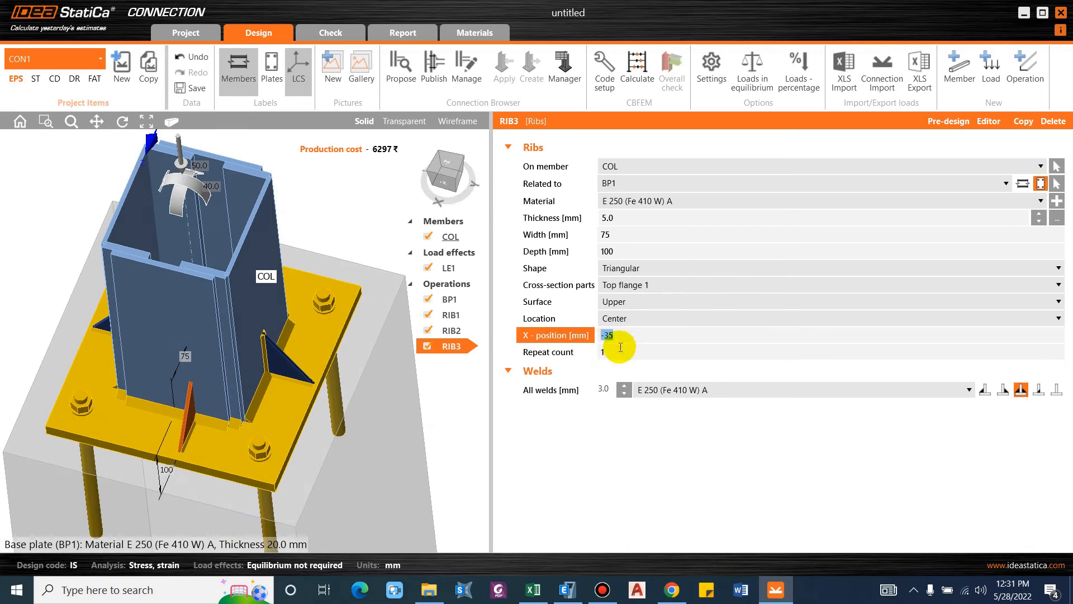
type("-20")
key("Tab")
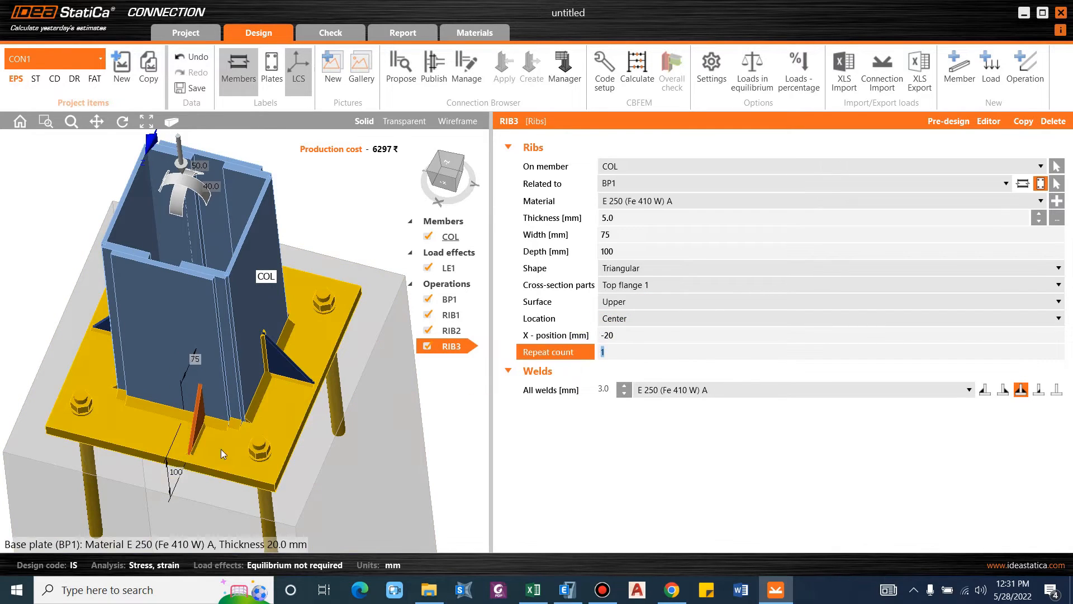
right_click_drag(173, 408, 160, 385)
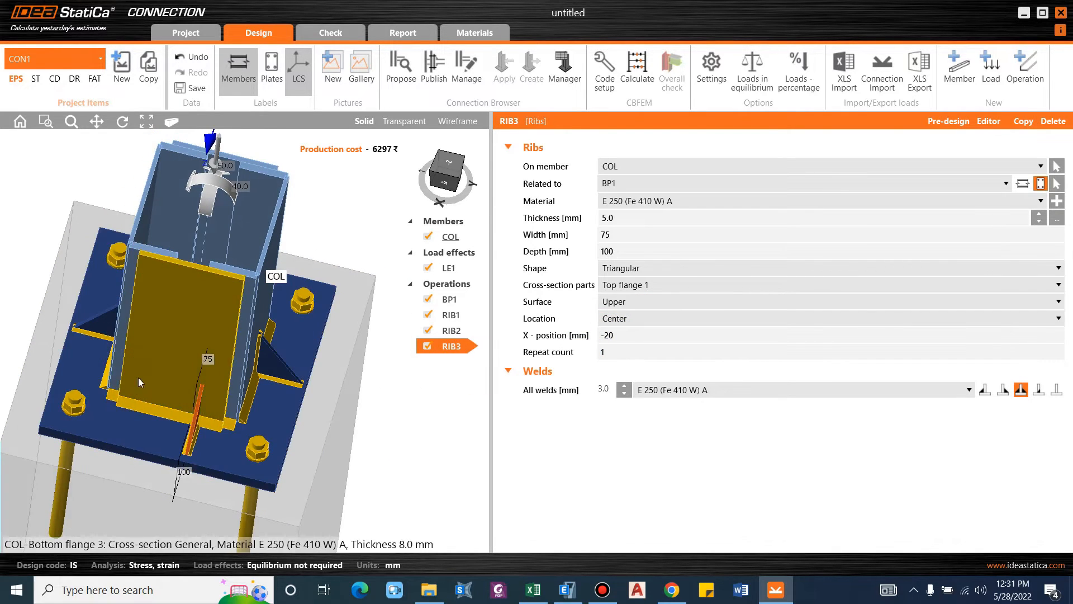
Step: Copy RIB3 and assign the copy to cross-section part Top flange 2 on the Lower surface
right_click_drag(317, 387, 457, 348)
right_click(458, 352)
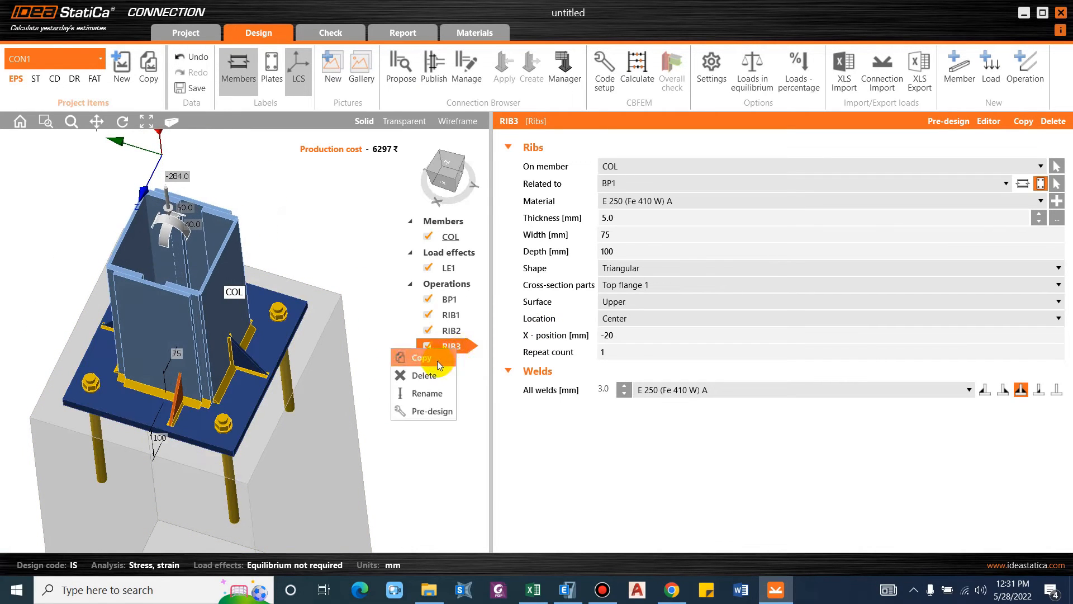
left_click(437, 361)
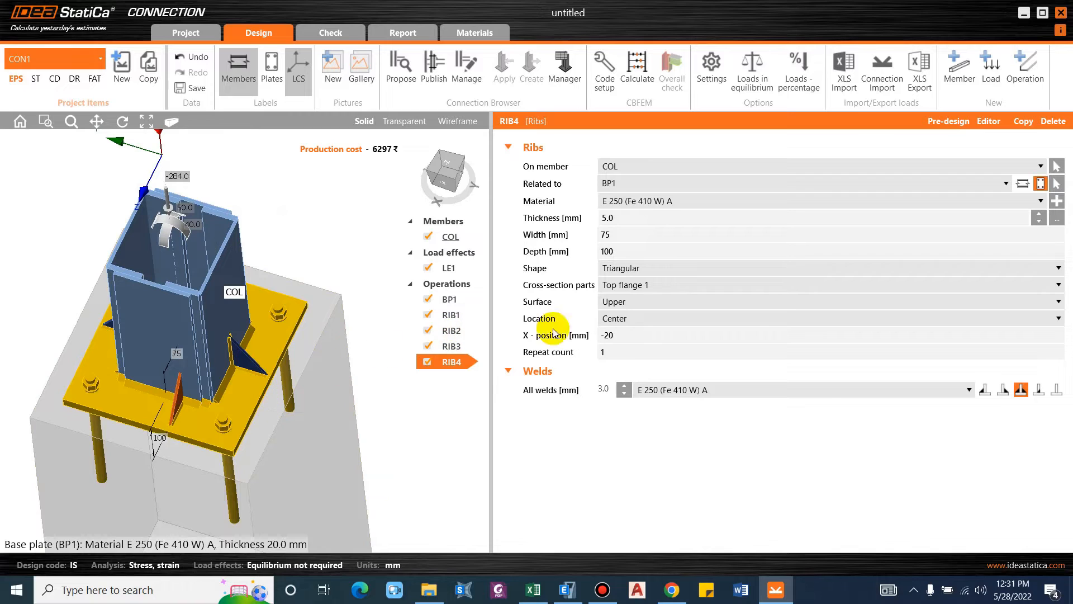
scroll(618, 284, "down", 1)
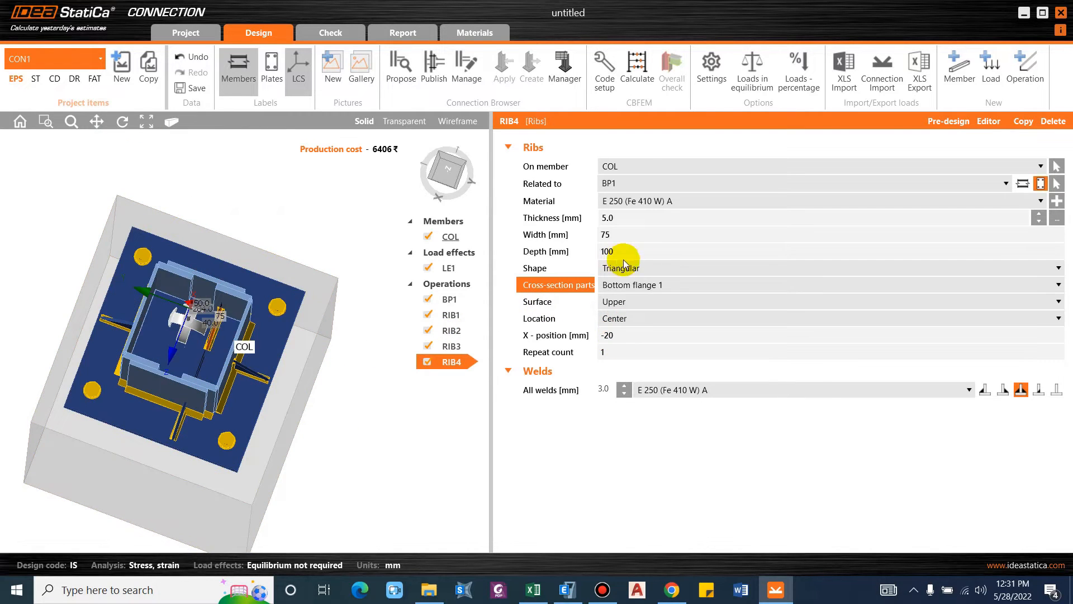
left_click(664, 284)
left_click(632, 336)
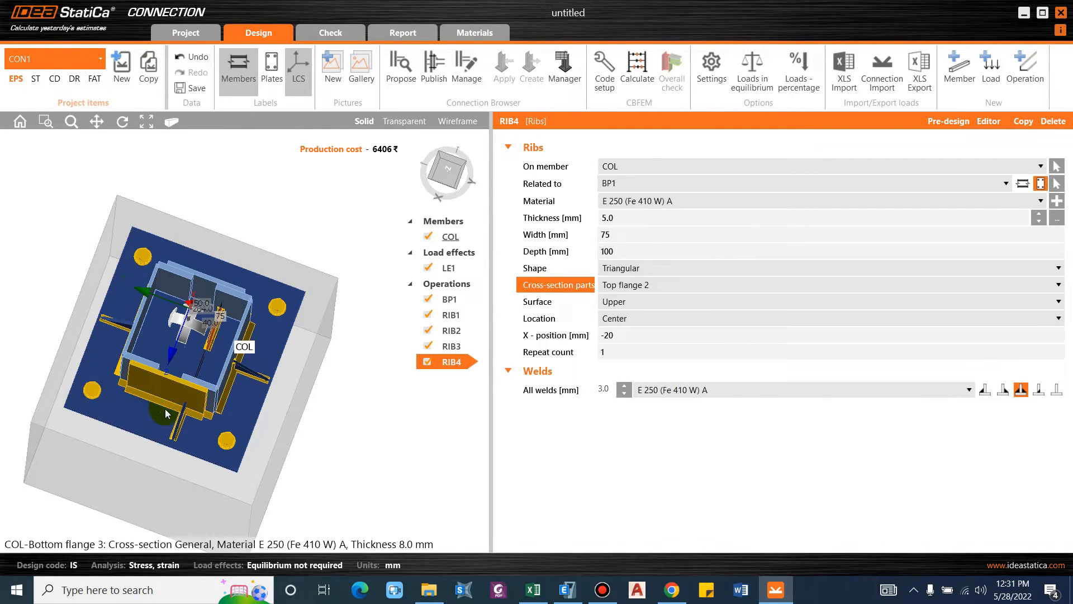
left_click(618, 284)
left_click(618, 335)
left_click(615, 302)
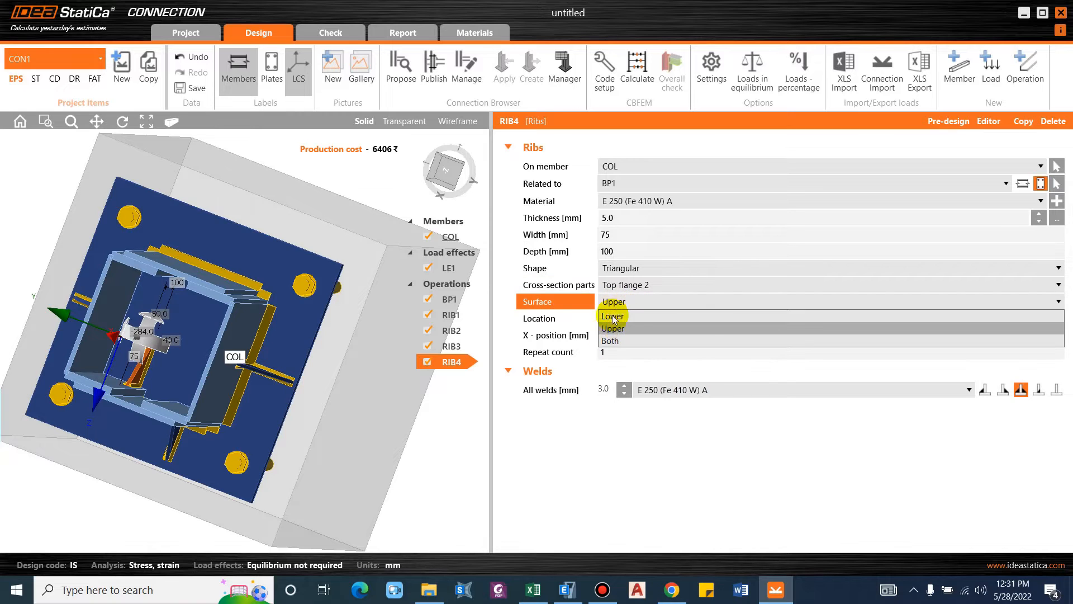
left_click(613, 316)
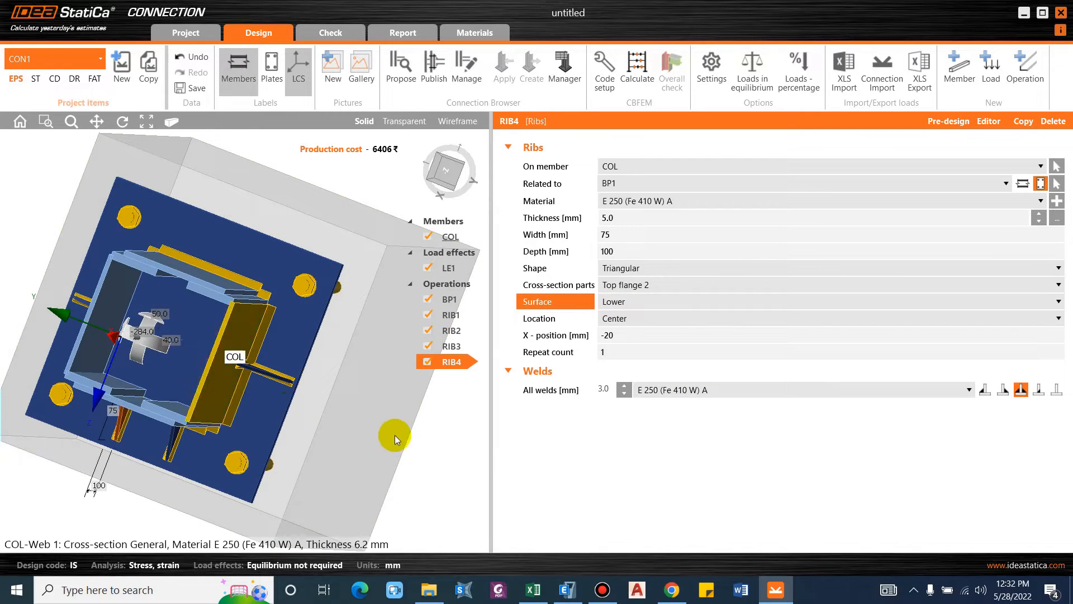
Step: Copy RIB4 and assign the copy to cross-section part Bottom flange 1
right_click_drag(410, 429, 114, 440)
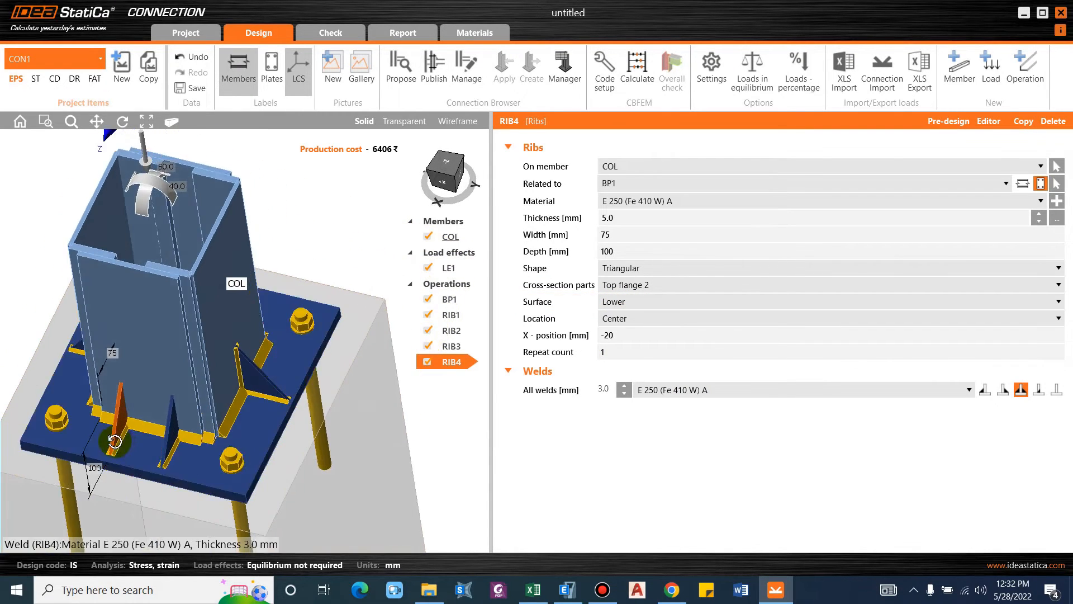
scroll(229, 323, "up", 5)
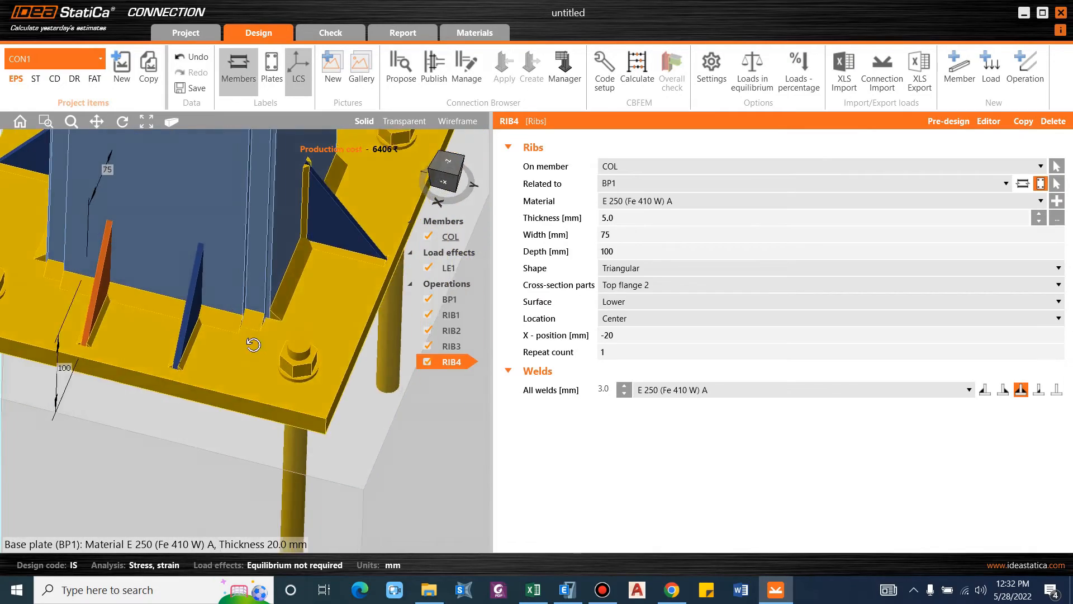
right_click_drag(253, 345, 197, 344)
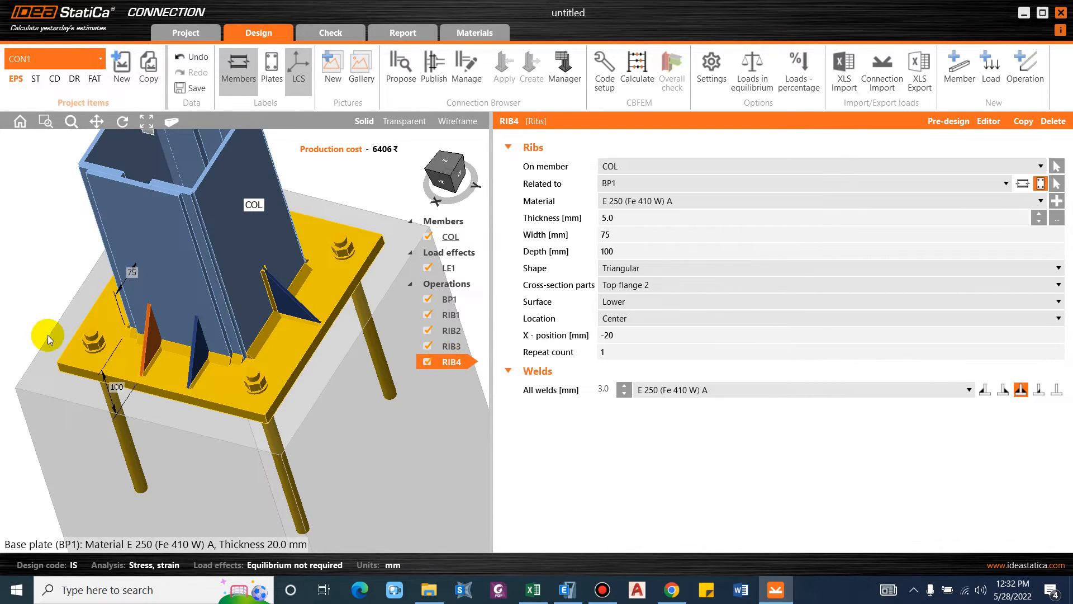
right_click_drag(48, 334, 277, 358)
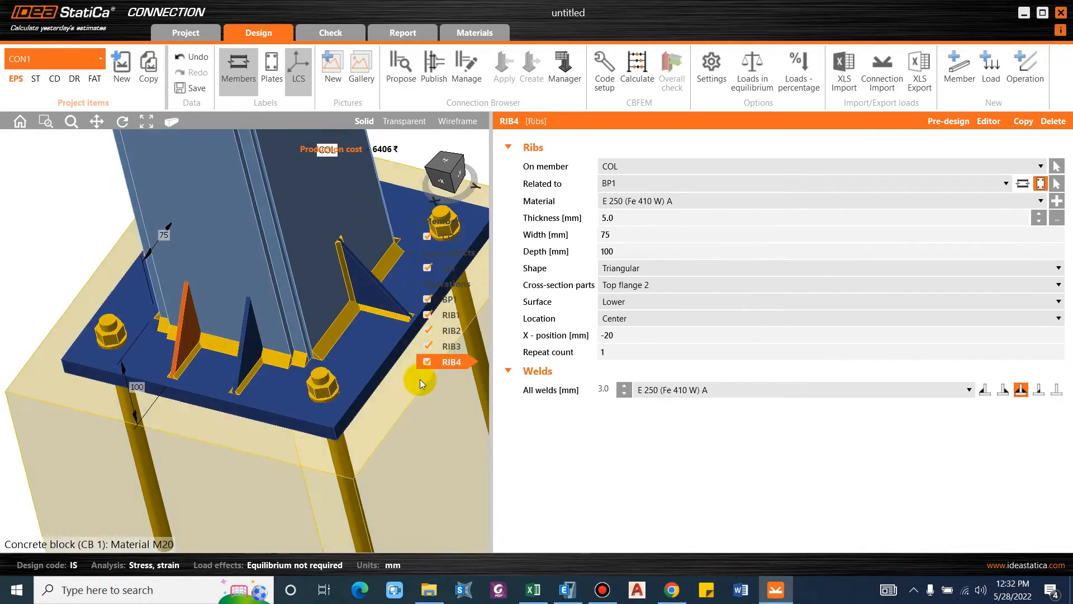
right_click(436, 362)
left_click(431, 373)
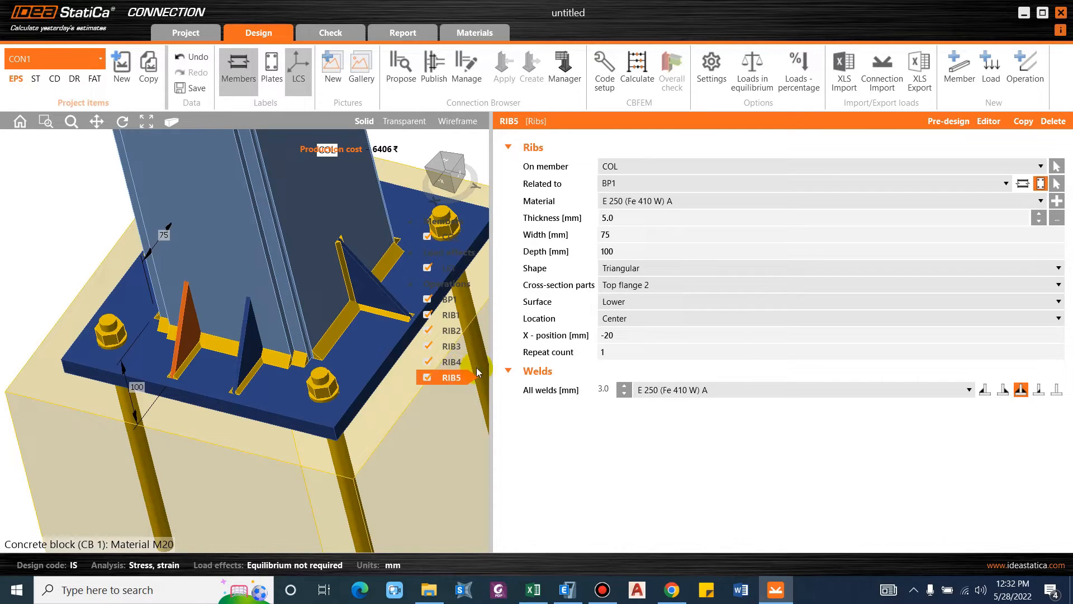
left_click(637, 286)
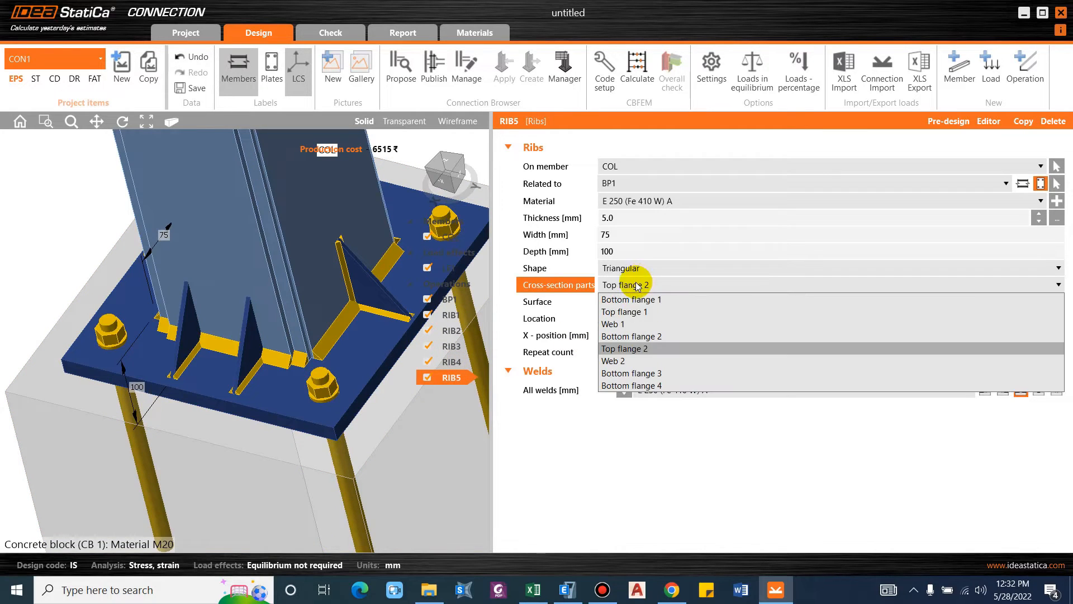
left_click(661, 302)
right_click_drag(298, 391, 341, 342)
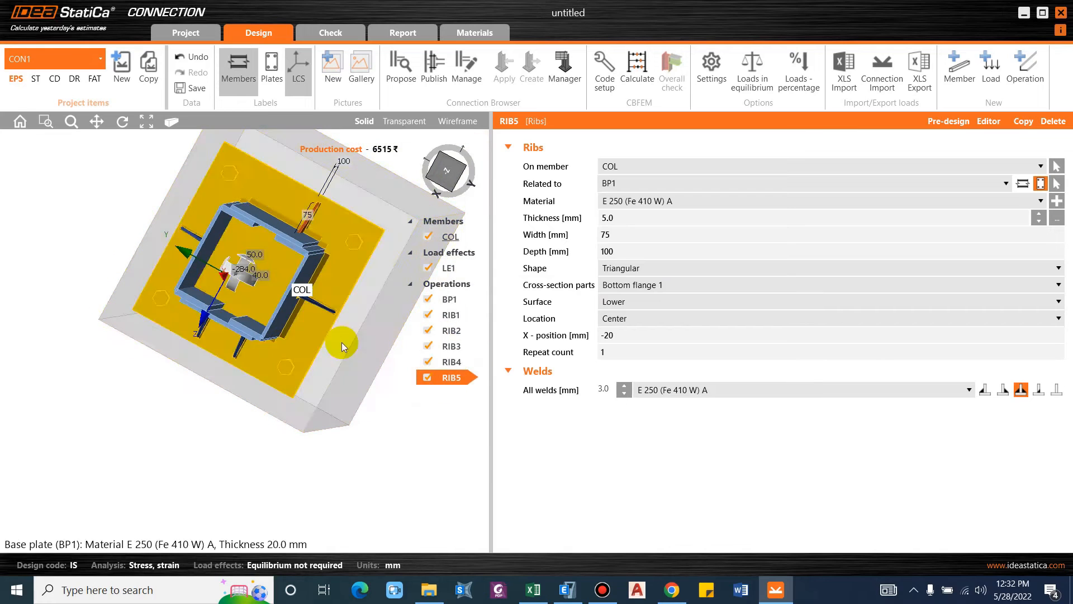
Step: Copy RIB4 again and assign the copy to cross-section part Bottom flange 2 on the Upper surface
right_click(448, 380)
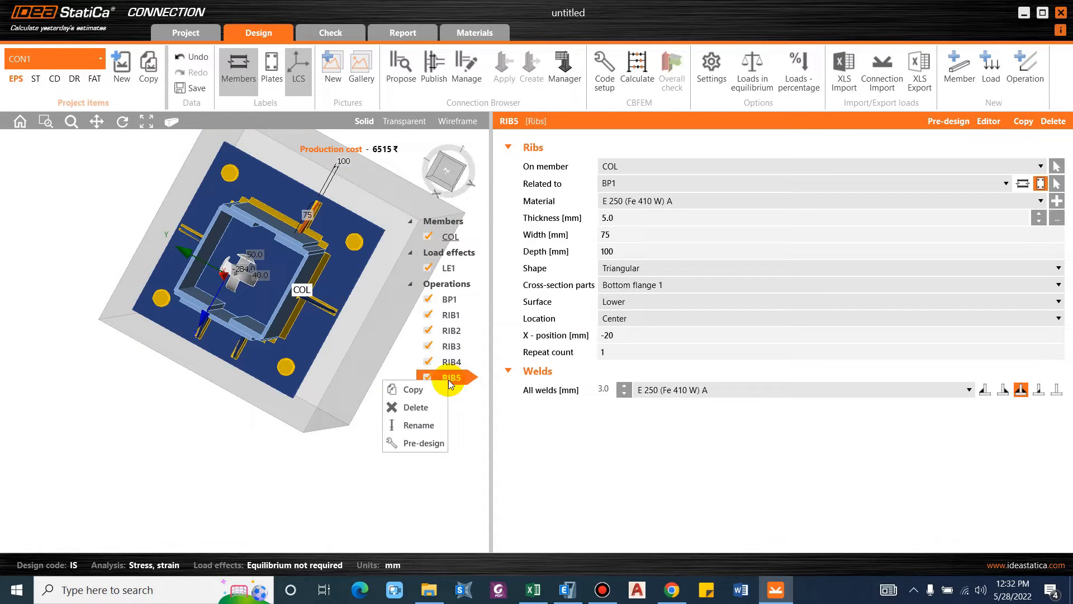
left_click(455, 364)
left_click(455, 364)
right_click(455, 364)
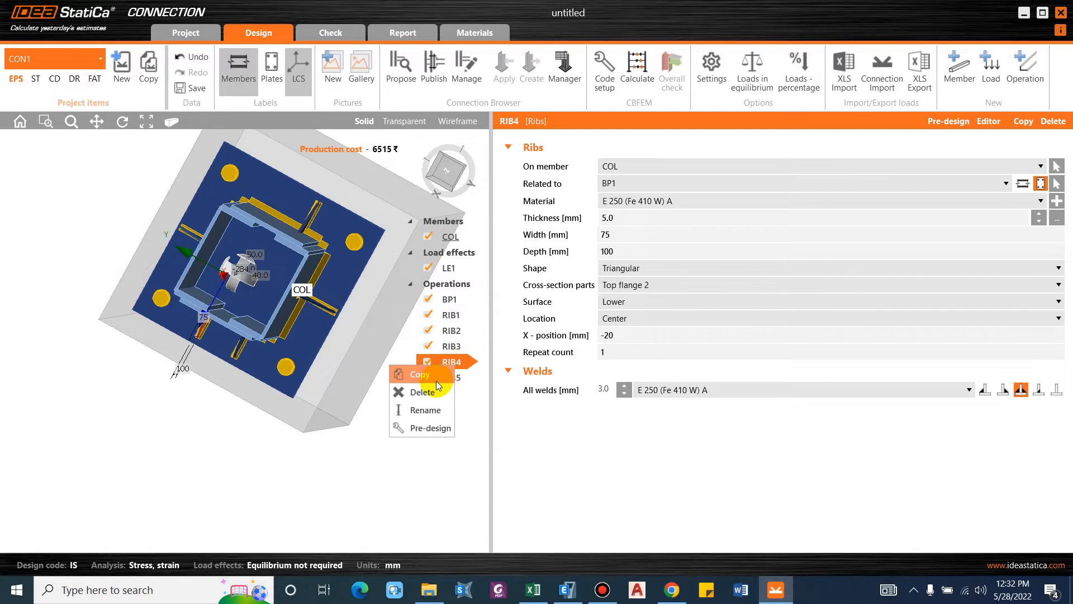
left_click(431, 375)
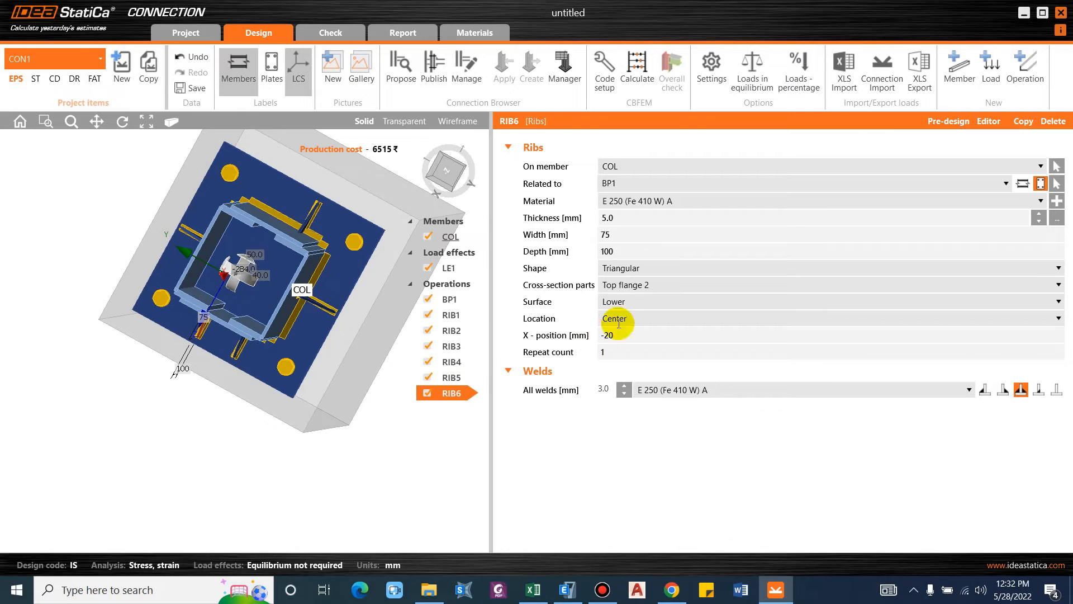
left_click(621, 285)
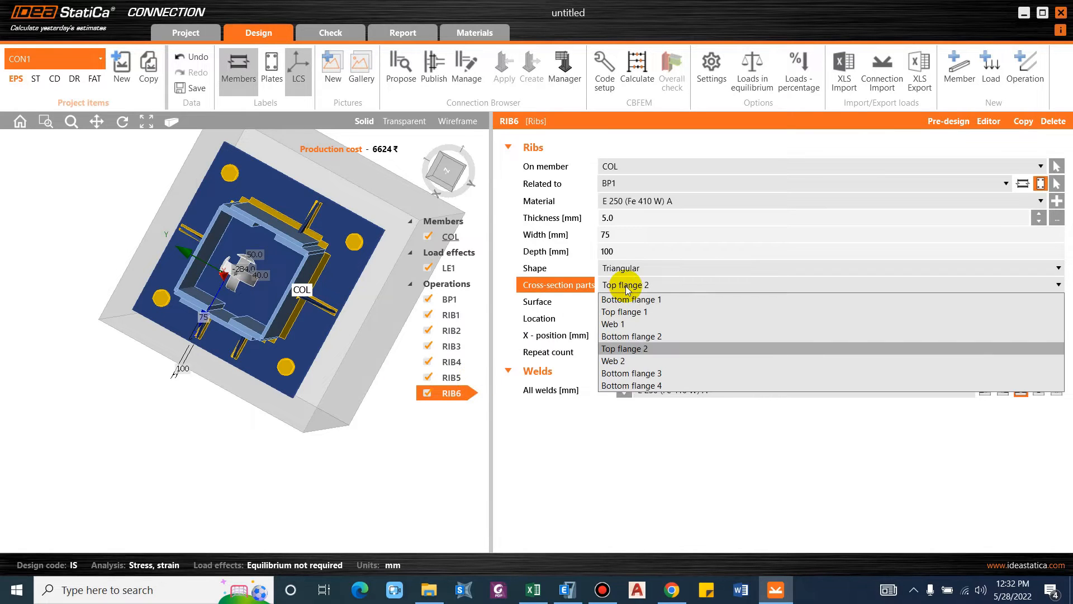
left_click(647, 336)
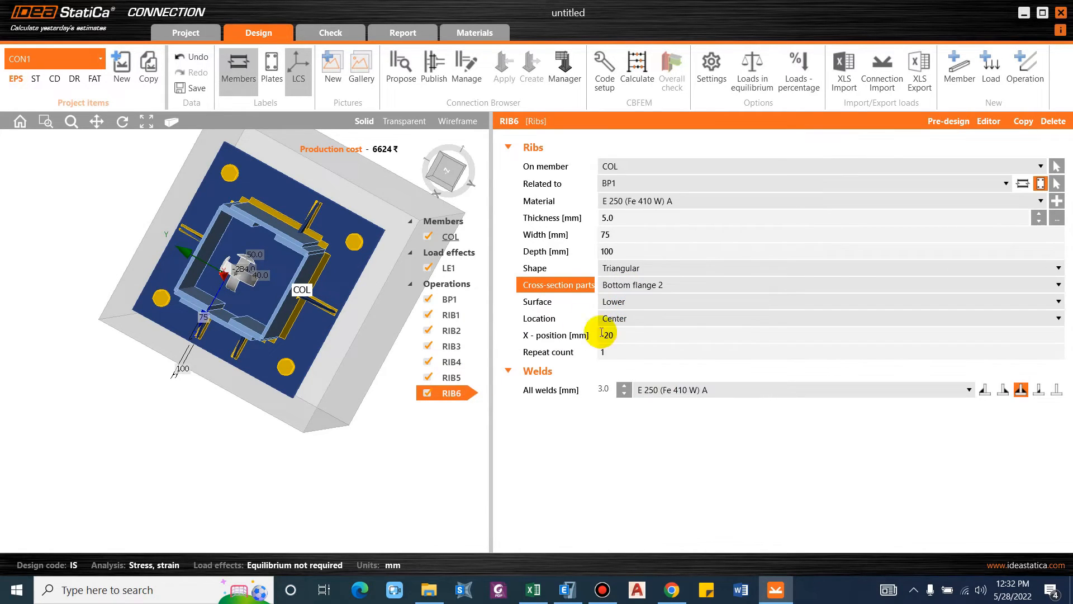
left_click(618, 302)
left_click(625, 322)
right_click_drag(326, 298, 250, 344)
scroll(246, 339, "up", 2)
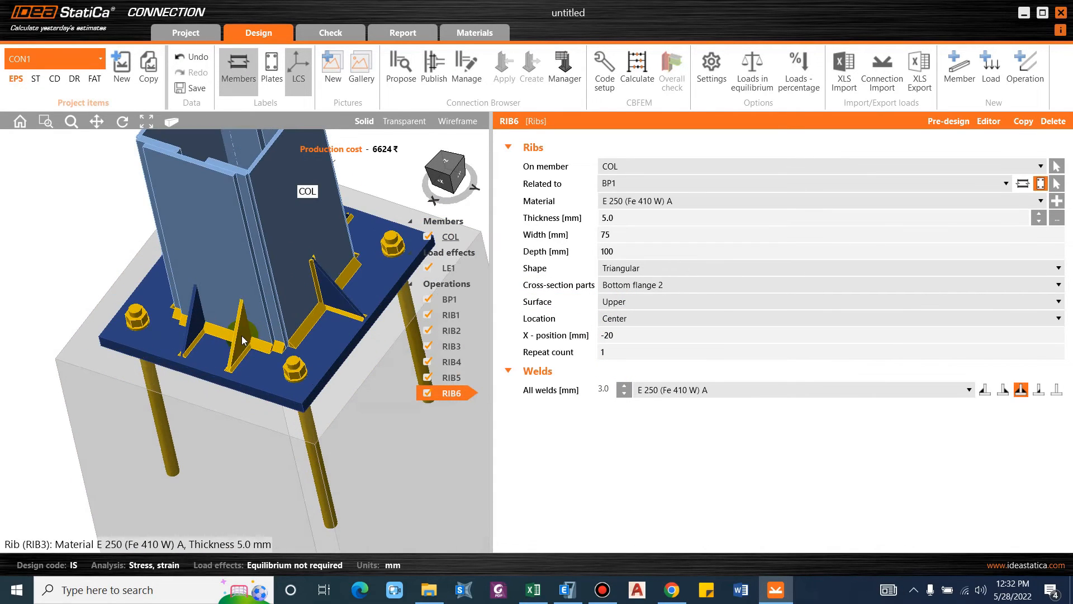
Step: Try assigning RIB3 to cross-section part Bottom flange 3 instead of Top flange 1
left_click(241, 335)
left_click(631, 284)
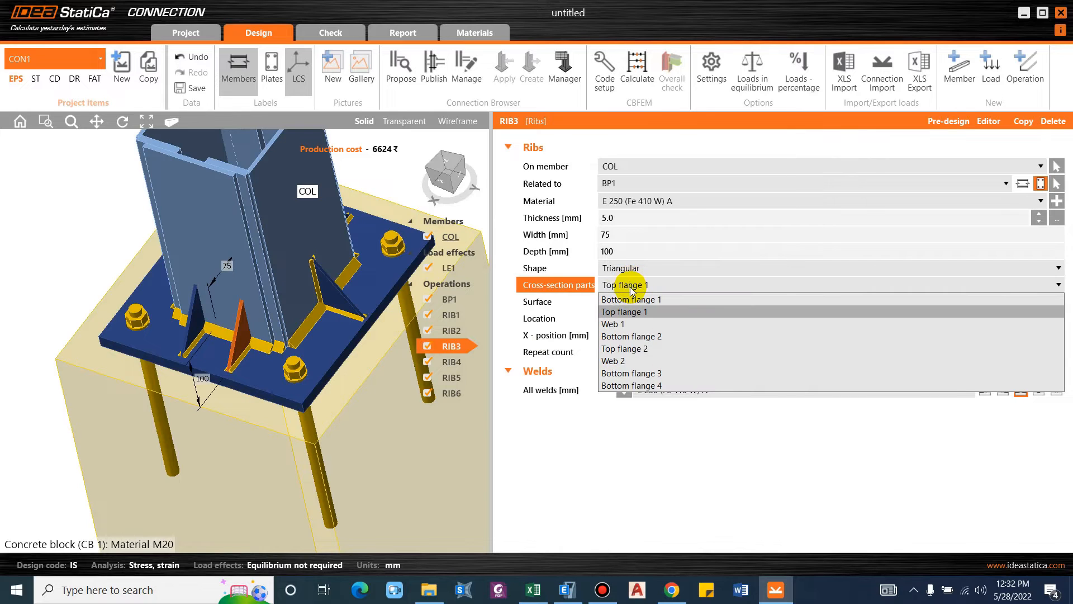
left_click(631, 311)
right_click_drag(283, 332, 307, 346)
left_click(629, 284)
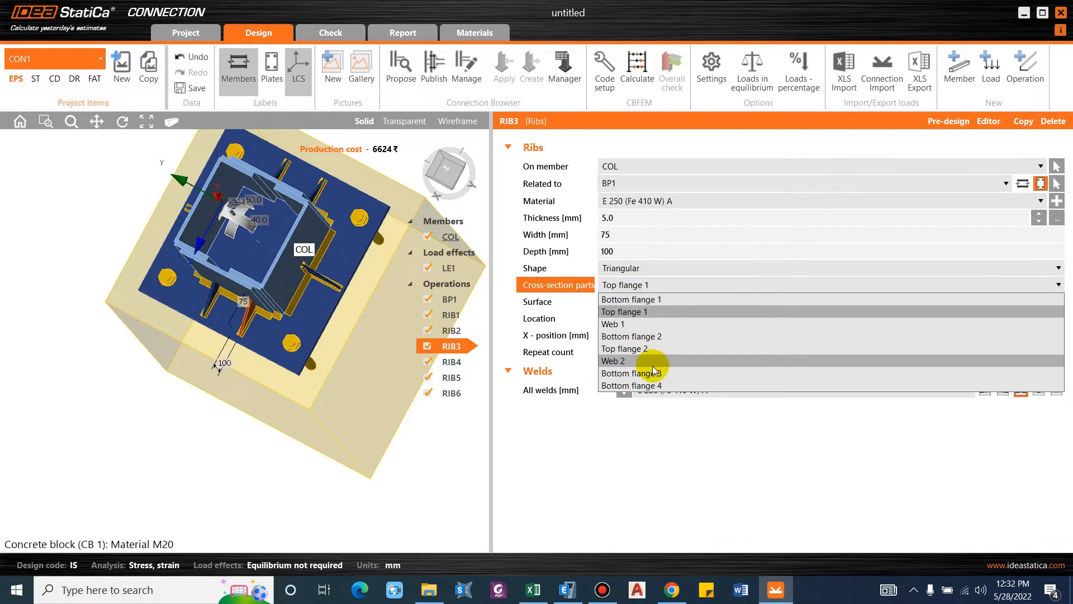
left_click(653, 373)
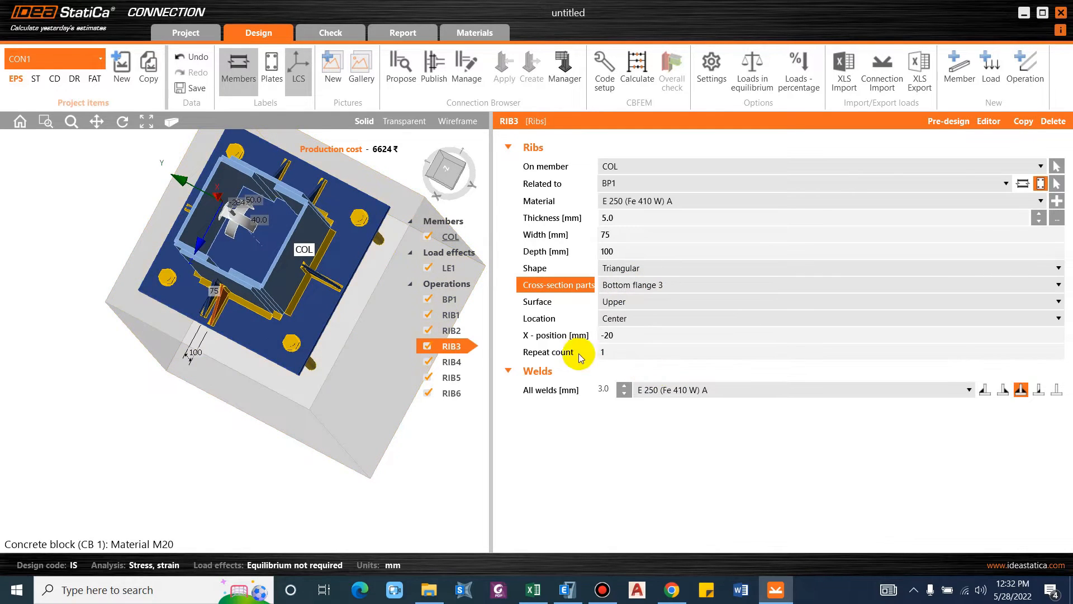
right_click_drag(335, 307, 394, 225)
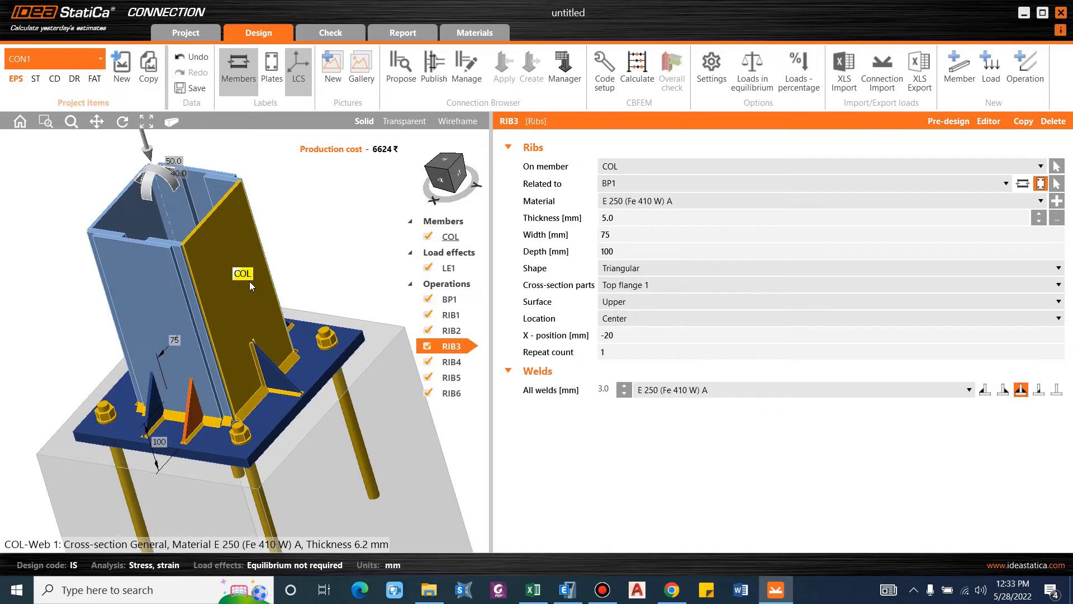
Step: Deactivate the rib operations RIB1, RIB2, RIB3 and RIB4 and view the base plate from above
left_click(249, 281)
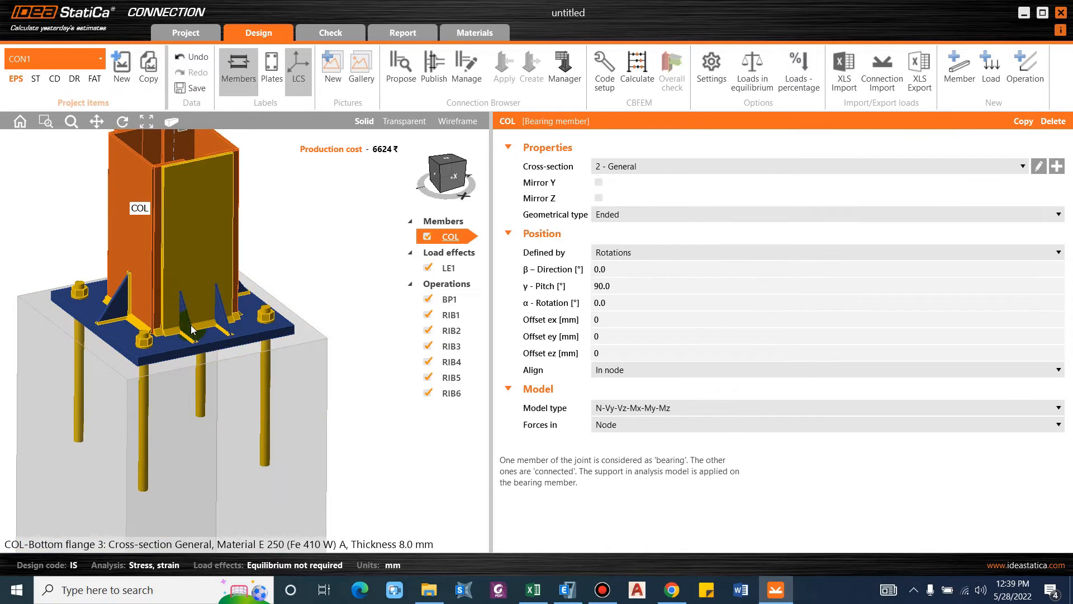
scroll(170, 266, "down", 2)
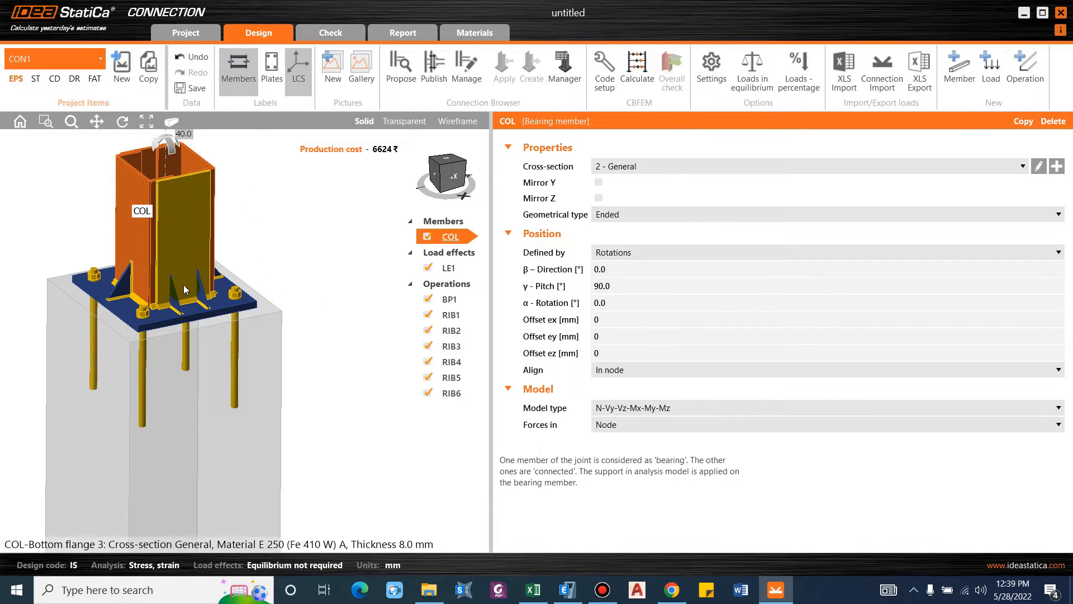
scroll(163, 246, "down", 2)
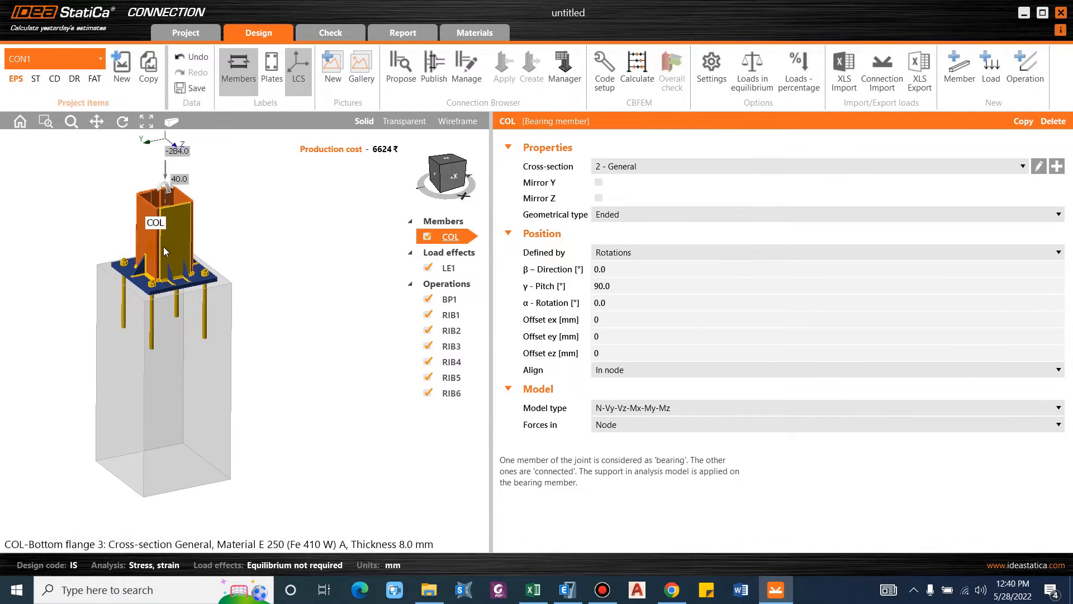
scroll(160, 287, "up", 3)
left_click(434, 362)
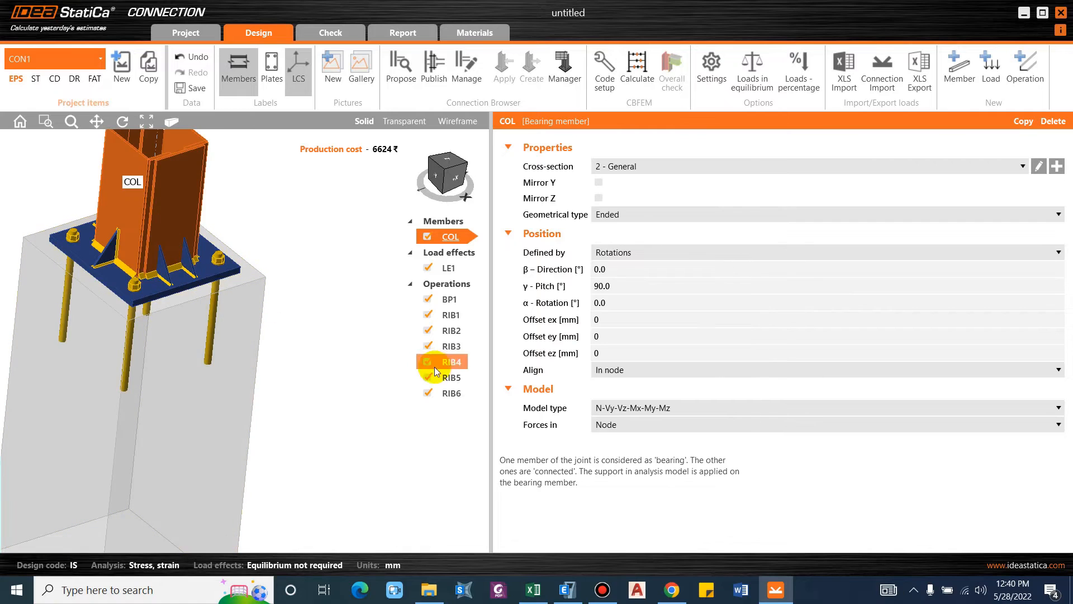
left_click(427, 332)
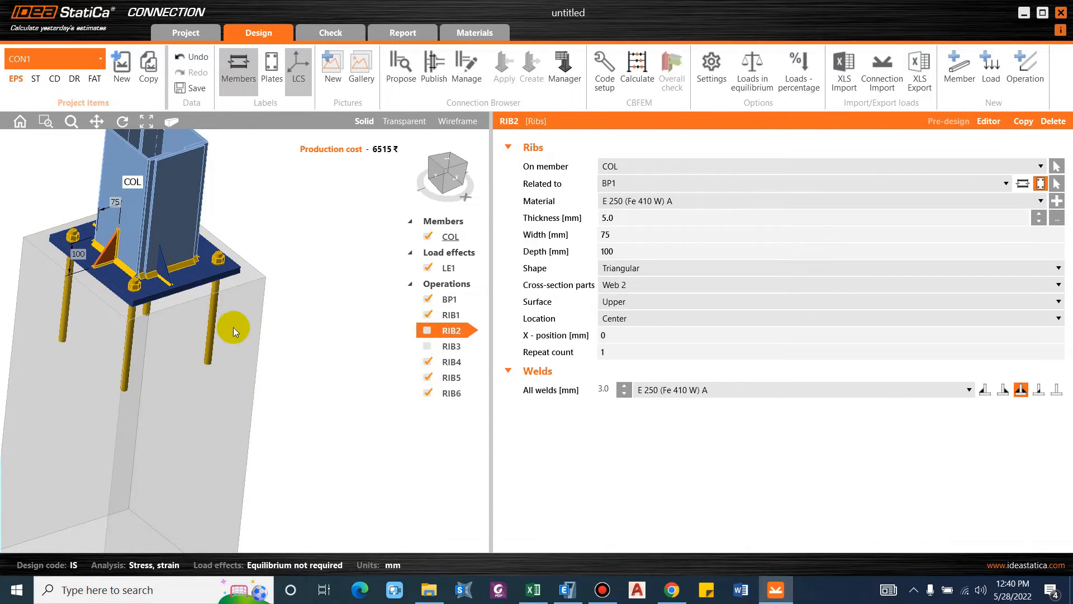
scroll(116, 277, "up", 4)
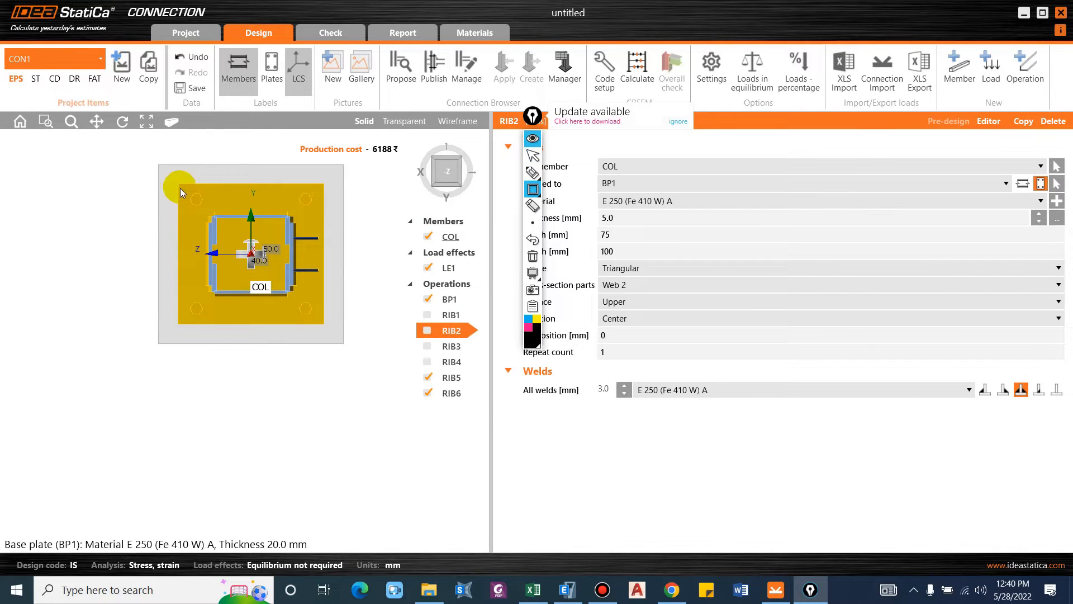
Step: Outline the base plate overhang on the Z-arrow side of the column and sketch a cantilever with a hatched fixed support below it
left_click_drag(177, 185, 213, 327)
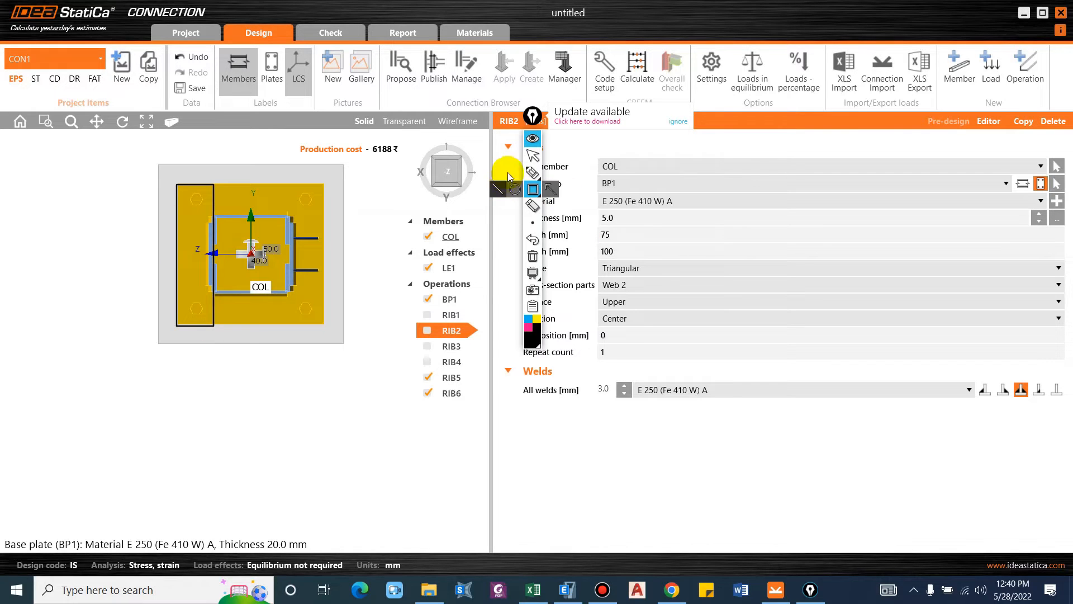
left_click(532, 172)
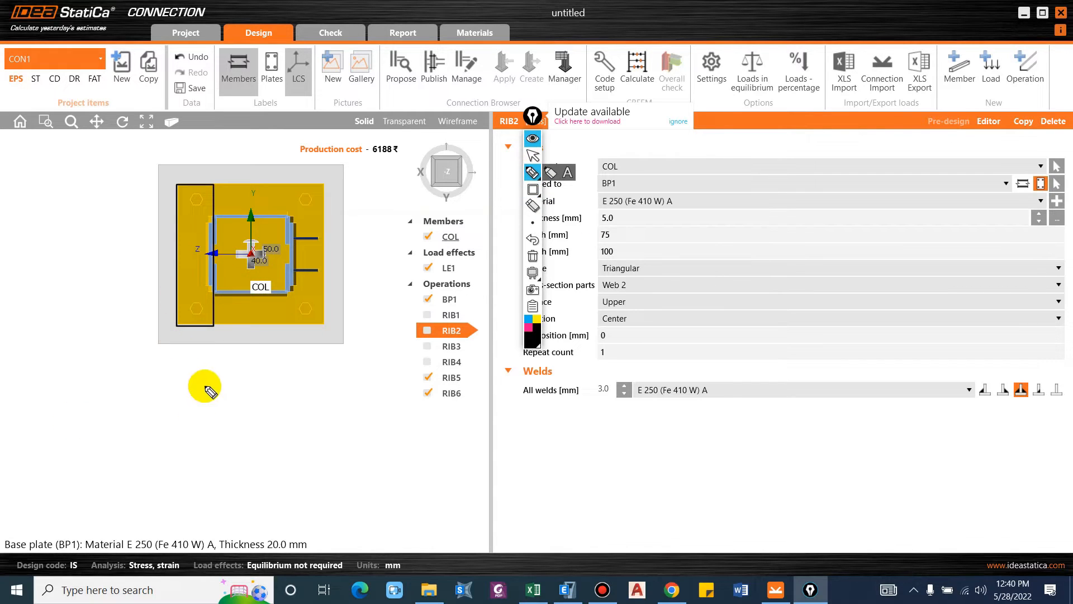
left_click_drag(214, 370, 177, 370)
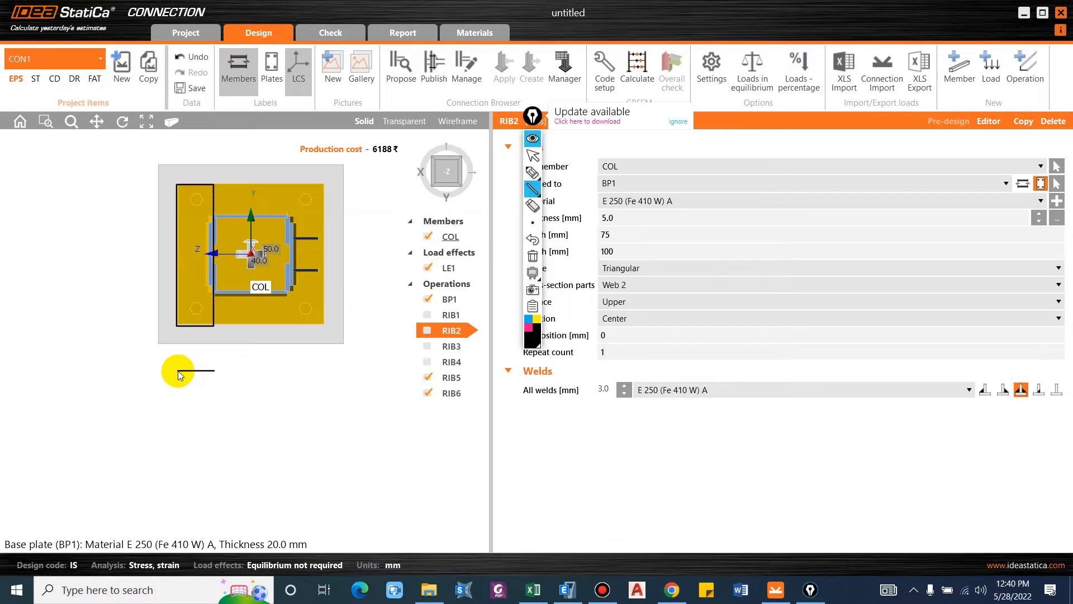
left_click_drag(212, 379, 212, 360)
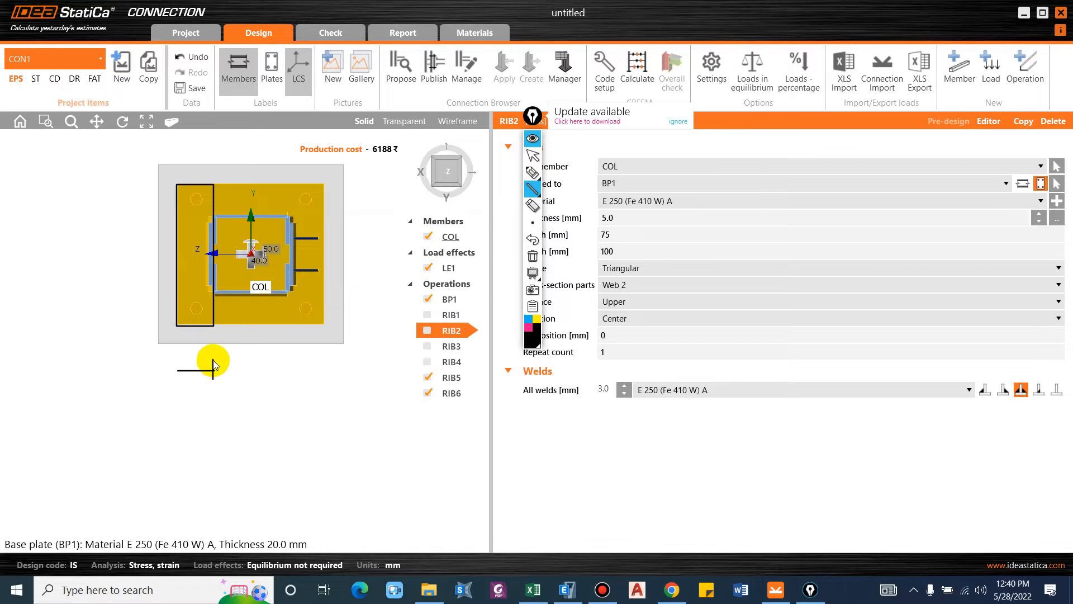
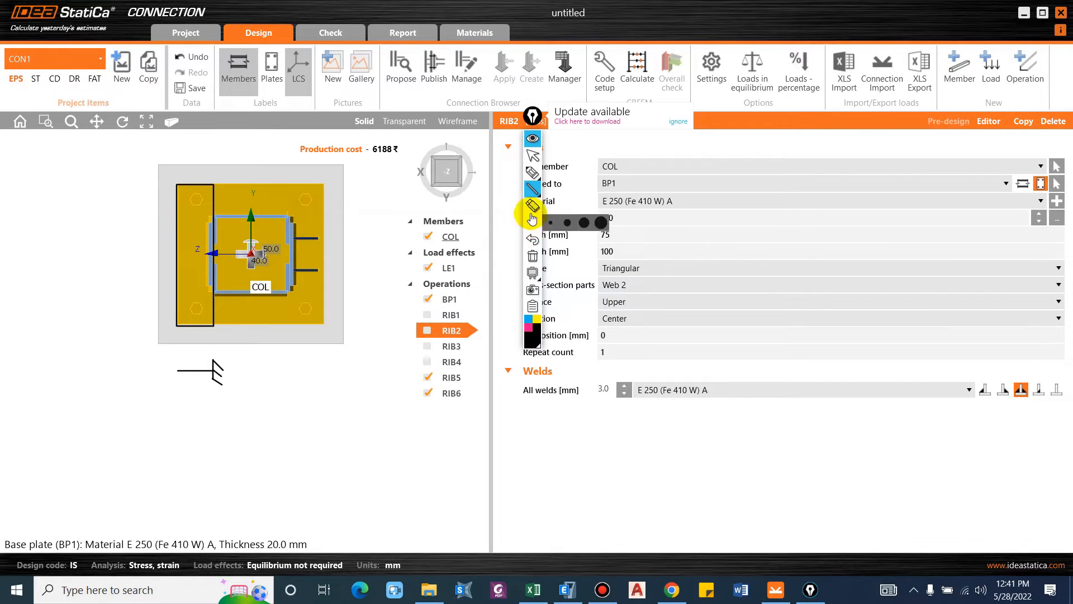
Step: Outline the opposite base plate overhang and the smaller plate panel between its two ribs with rectangles
mouse_move(533, 188)
left_click(567, 190)
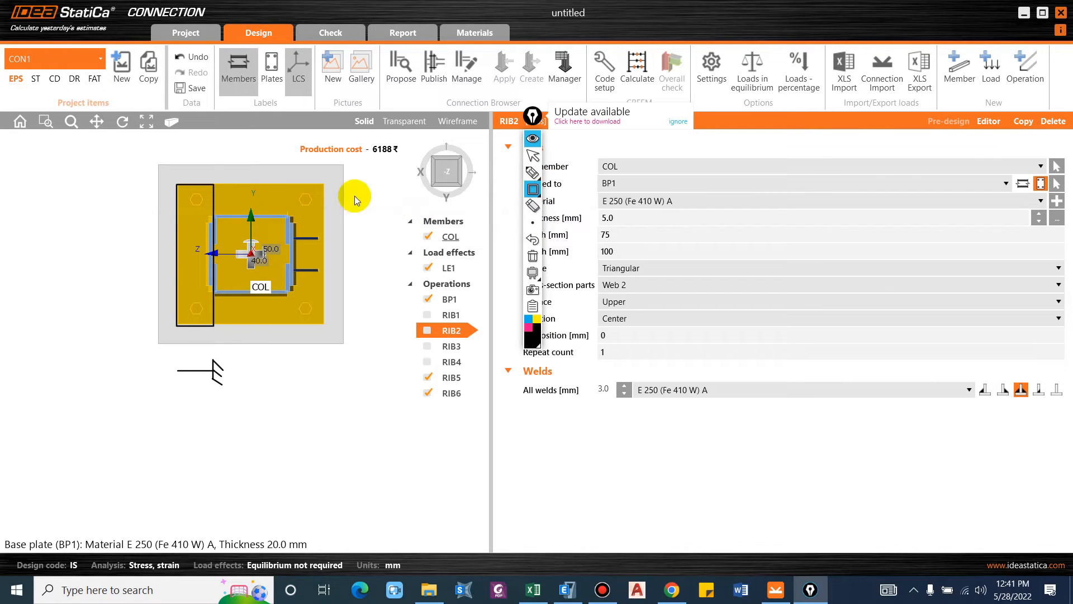
mouse_move(294, 183)
left_mouse_down()
mouse_move(330, 292)
mouse_move(325, 325)
left_mouse_up()
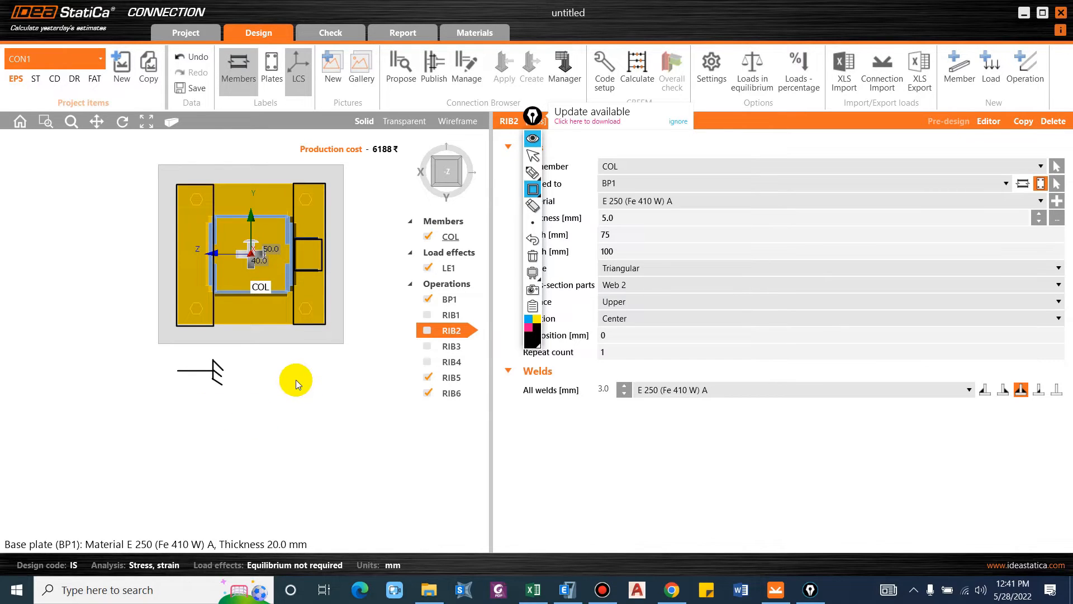
Step: Sketch the rib-bounded plate panel as a separate rectangle below the model and hatch three of its sides as fixed supports
left_click_drag(333, 423, 341, 434)
left_click(533, 172)
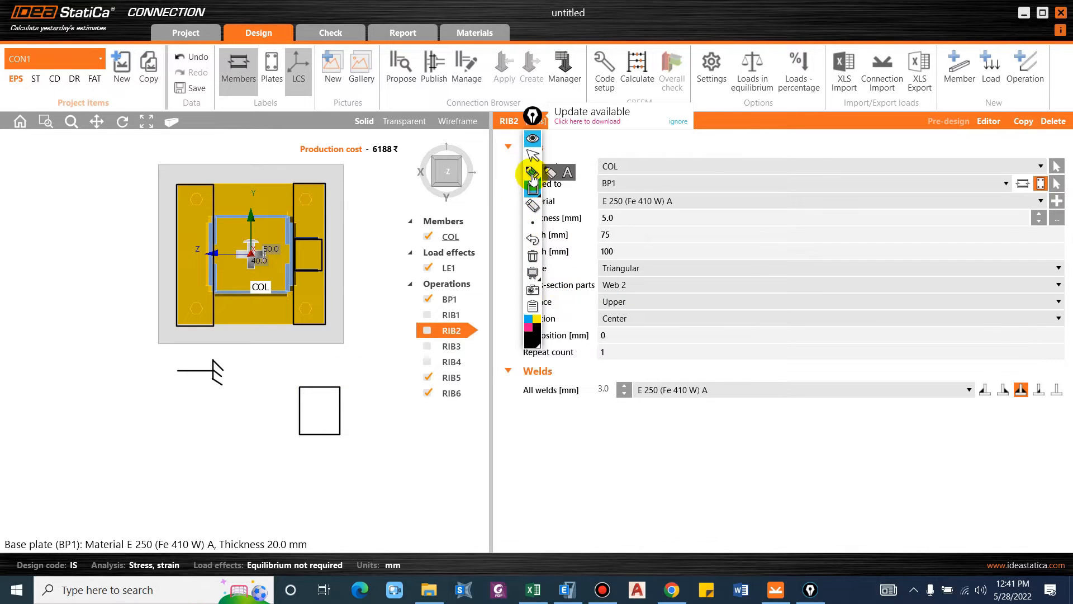
left_click_drag(302, 388, 357, 369)
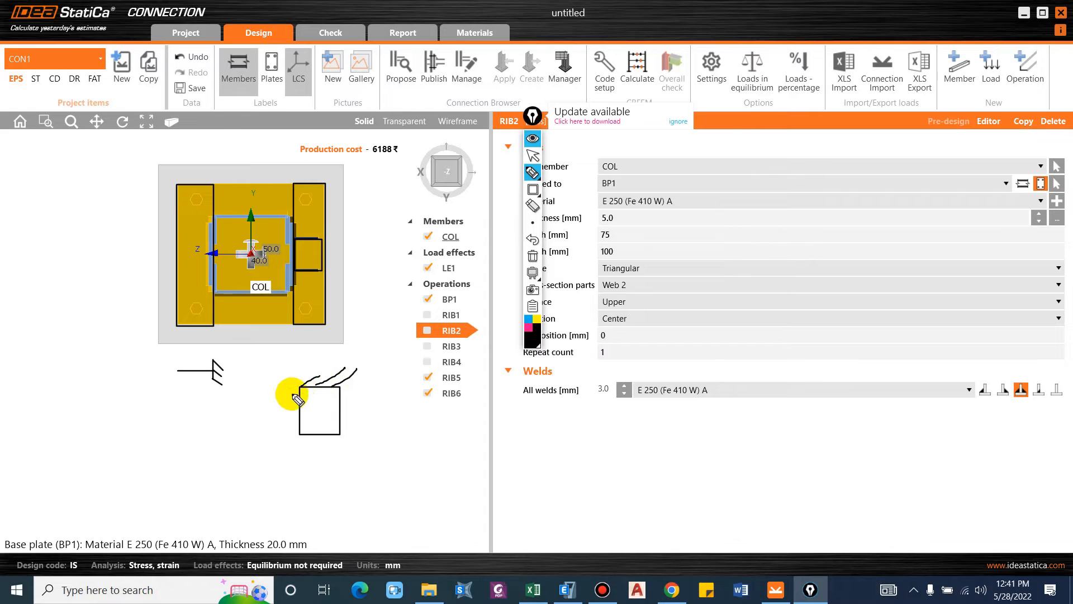
mouse_move(284, 398)
left_mouse_down()
mouse_move(299, 388)
mouse_move(288, 413)
mouse_move(320, 448)
left_mouse_up()
left_click_drag(317, 433, 354, 446)
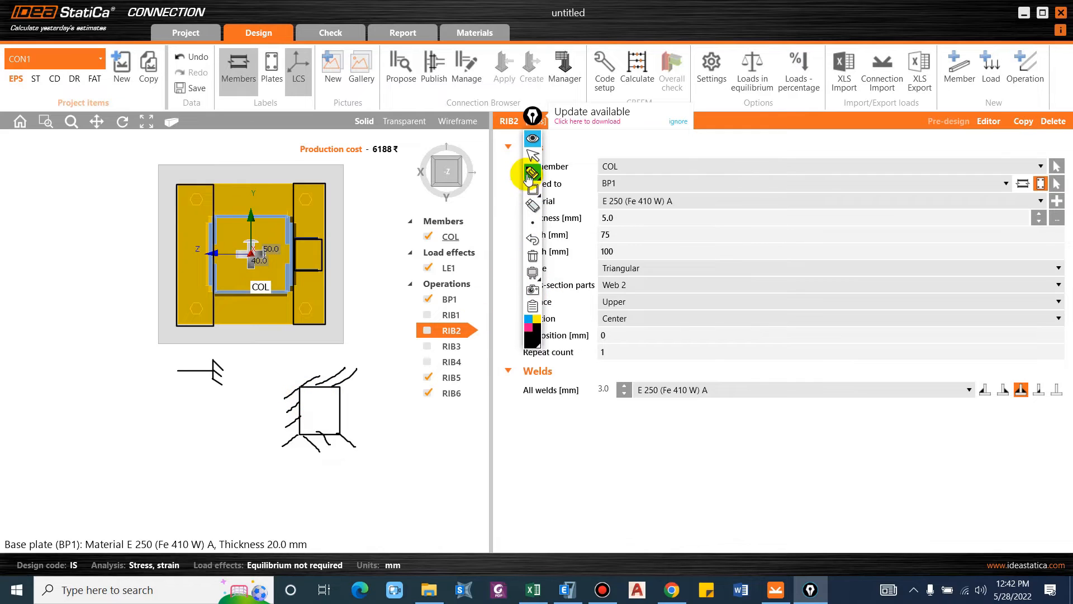
Step: Draw straight lines from the corners of the sketched panel to its middle, dividing it into triangular load areas
mouse_move(533, 172)
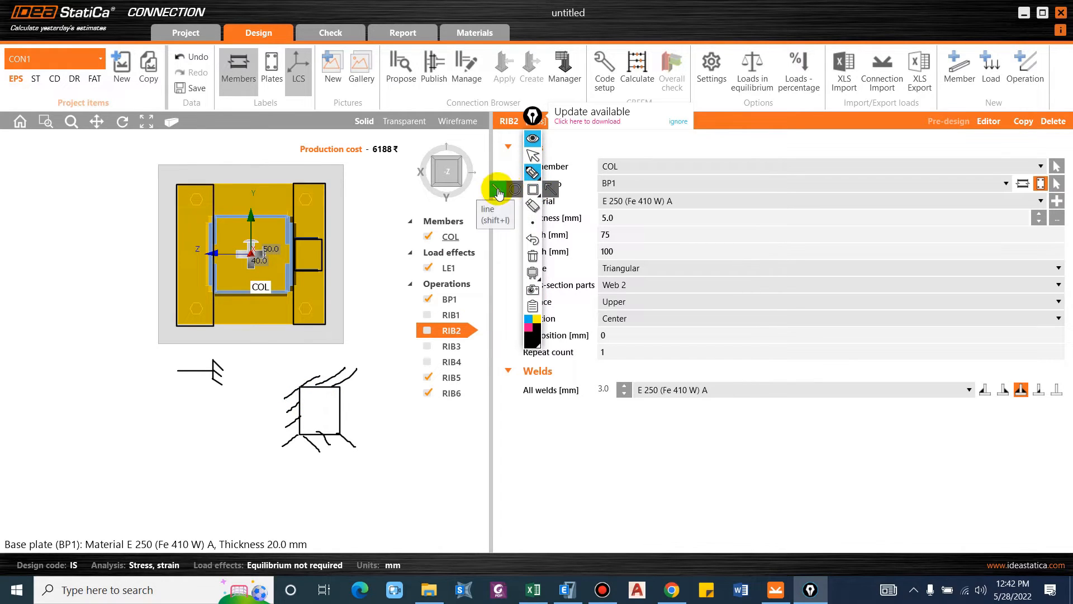
left_click(498, 190)
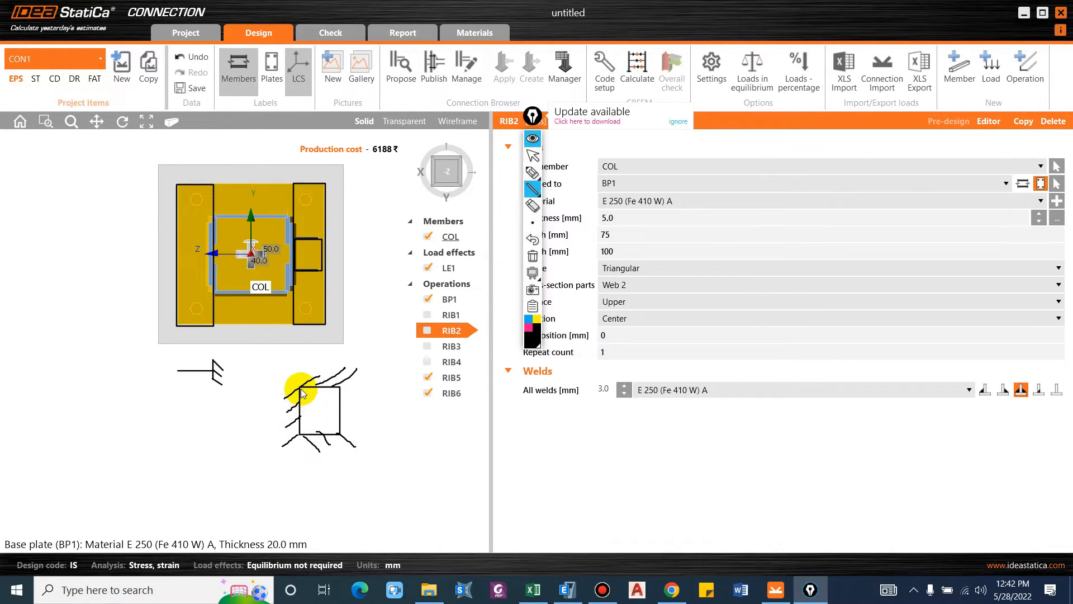
left_click_drag(301, 389, 320, 412)
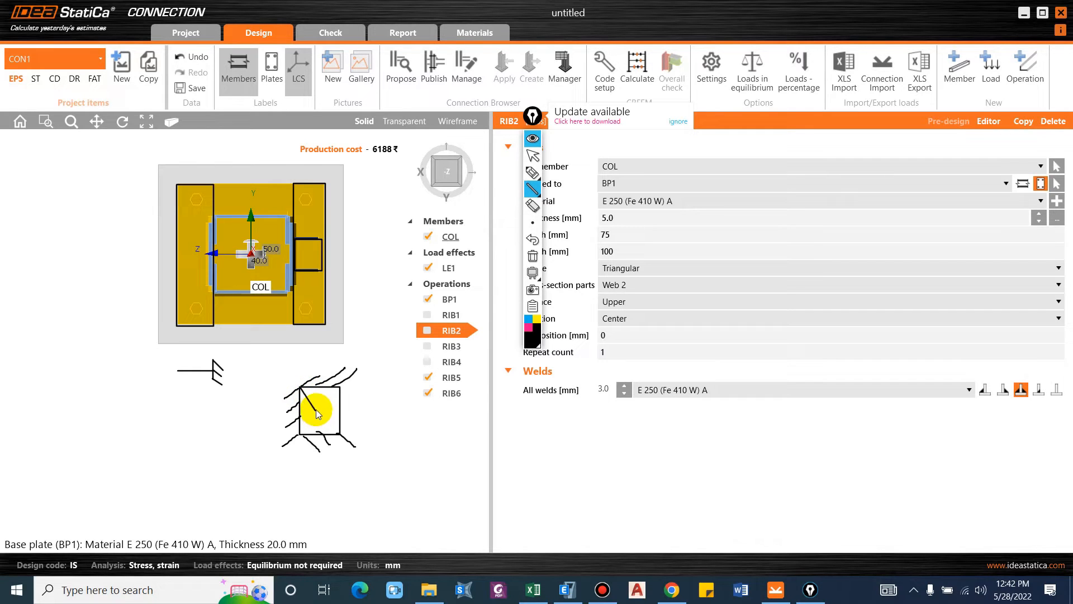
mouse_move(314, 411)
left_mouse_down()
mouse_move(301, 432)
mouse_move(339, 379)
mouse_move(315, 414)
mouse_move(339, 435)
mouse_move(311, 426)
mouse_move(337, 453)
left_mouse_up()
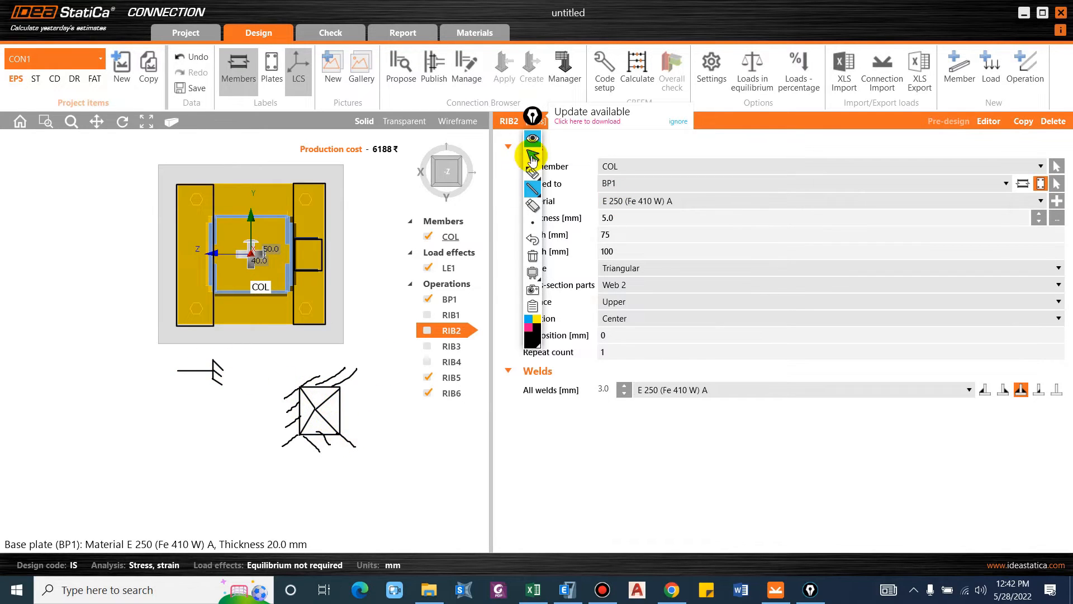
Step: Sketch a cantilever line with a hatched fixed support below the panel, plus a second hatched support partway along it
mouse_move(532, 189)
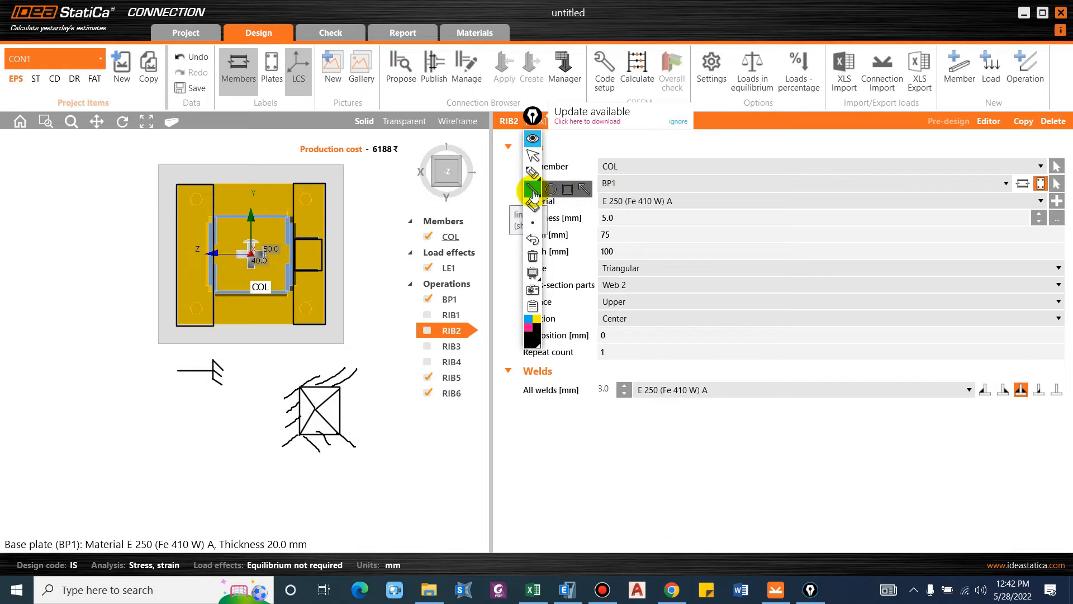
mouse_move(306, 473)
left_mouse_down()
mouse_move(340, 472)
mouse_move(286, 481)
left_mouse_up()
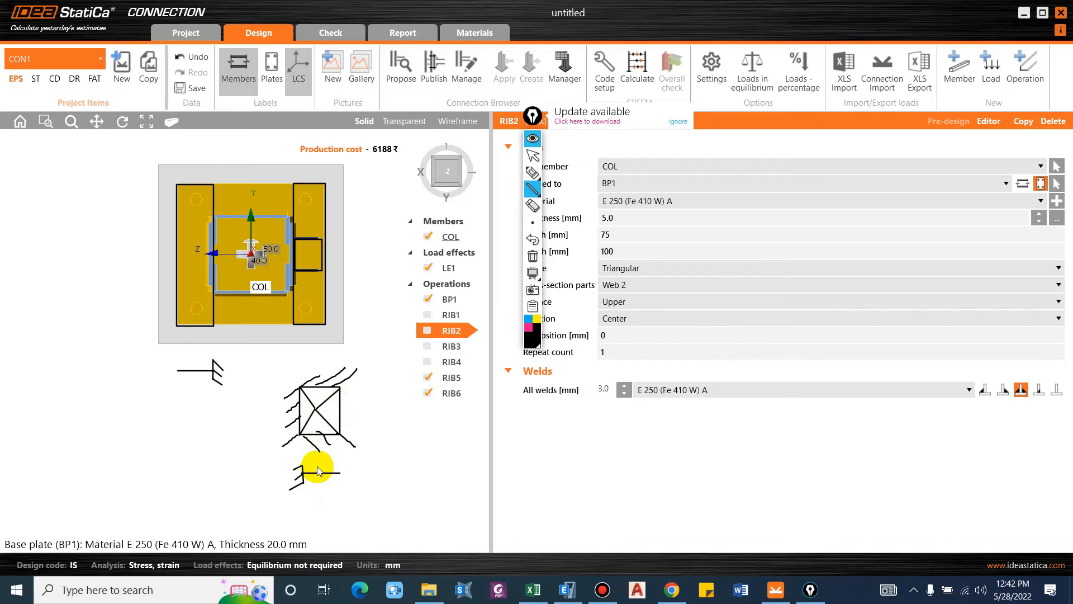
left_click_drag(316, 483, 316, 467)
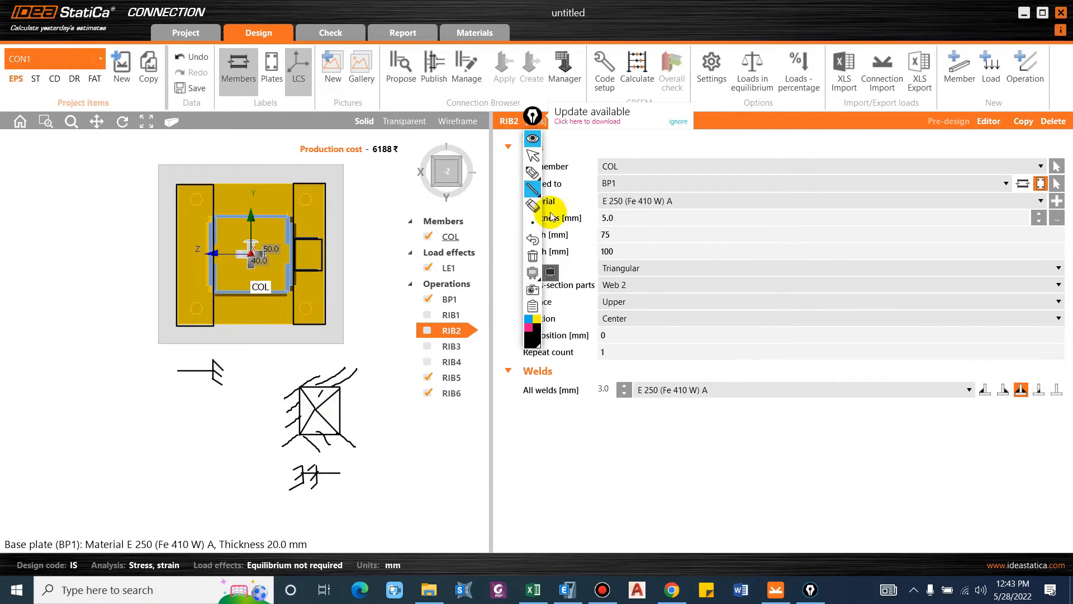
Step: Mark the load areas inside the sketched panel with freehand pen strokes
left_click(533, 173)
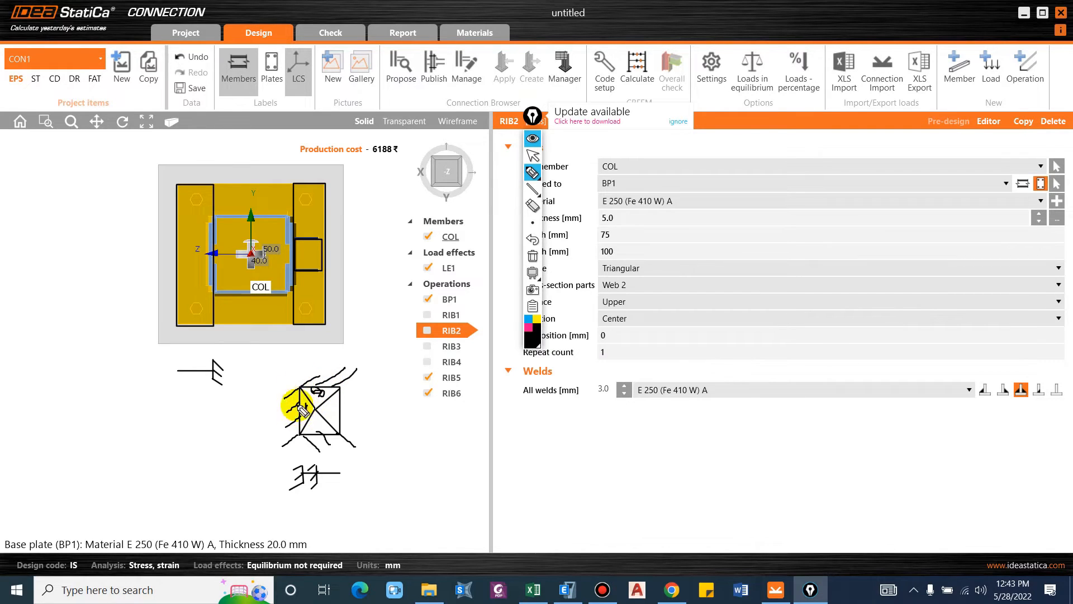
left_click_drag(324, 432, 328, 429)
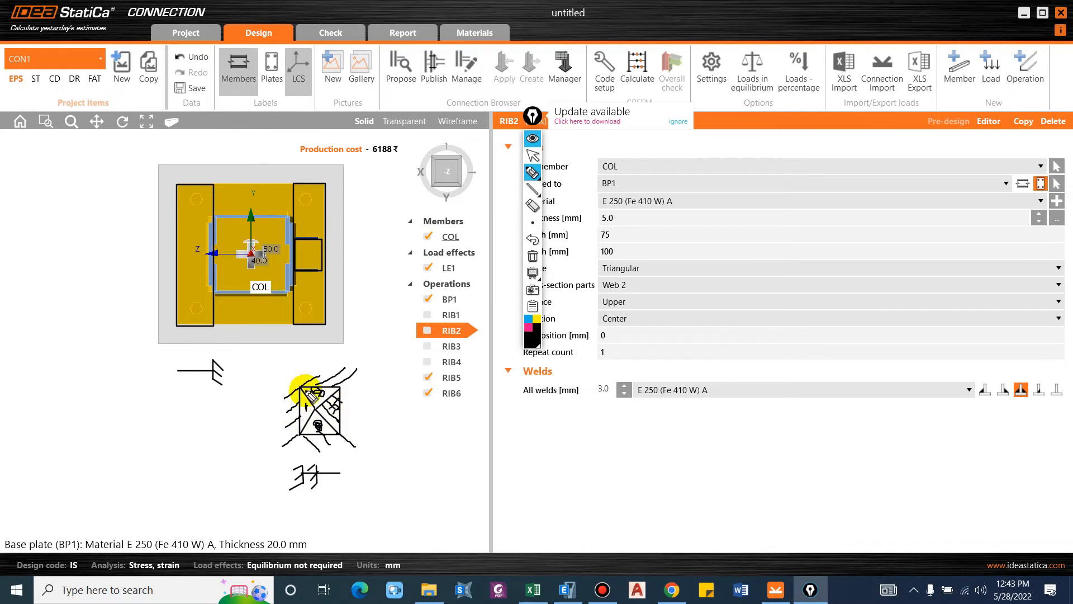
left_click_drag(319, 431, 333, 444)
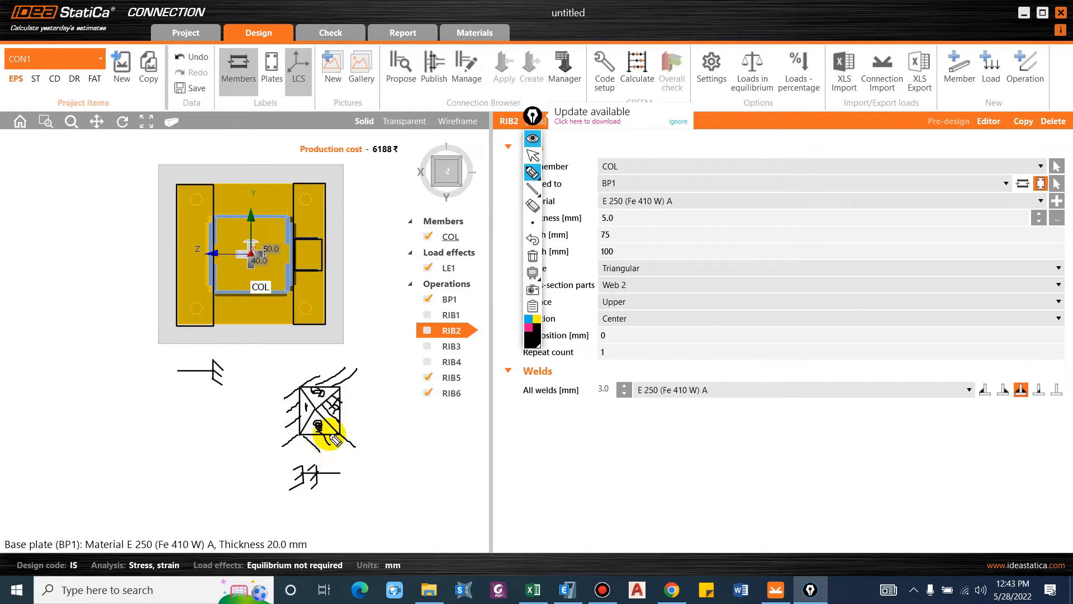
left_click_drag(288, 291, 246, 300)
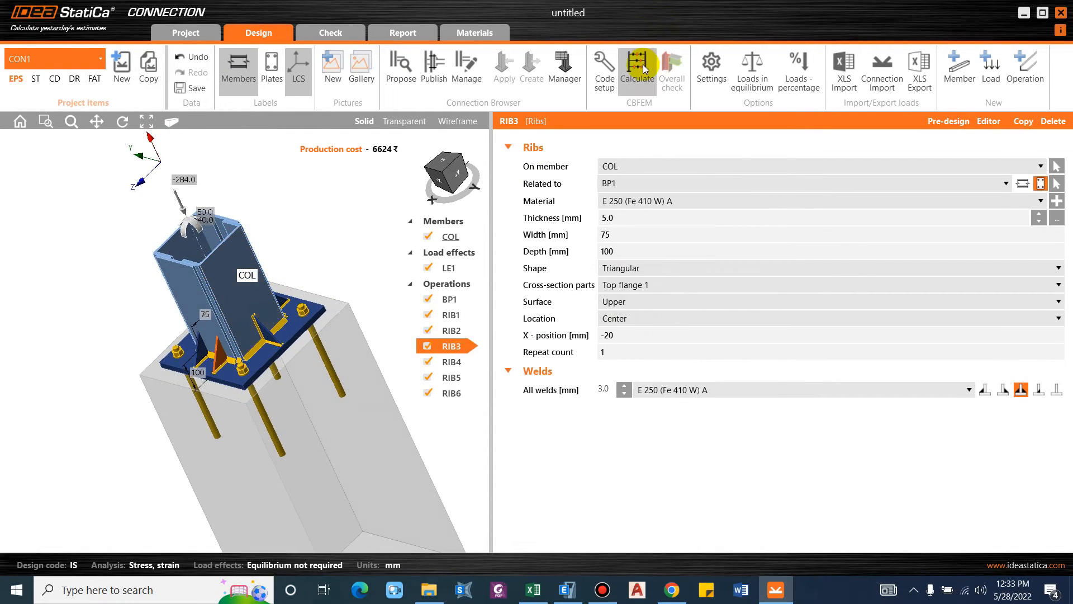
Step: Calculate the connection with RIB1 to RIB6 active and view the stiffened base plate and concrete block from several angles
left_click(638, 67)
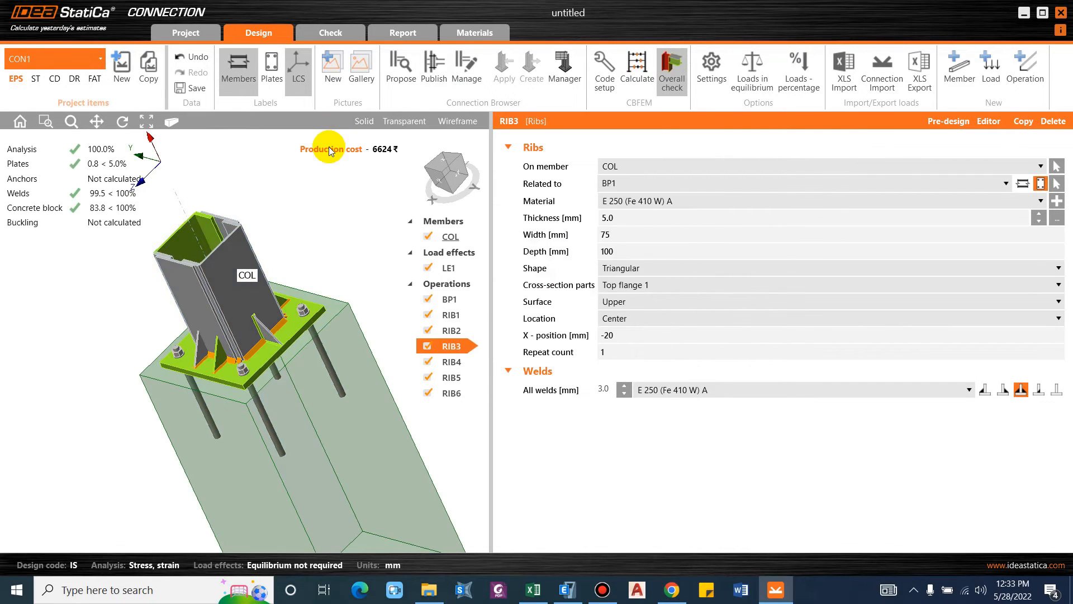
right_click_drag(81, 311, 162, 332)
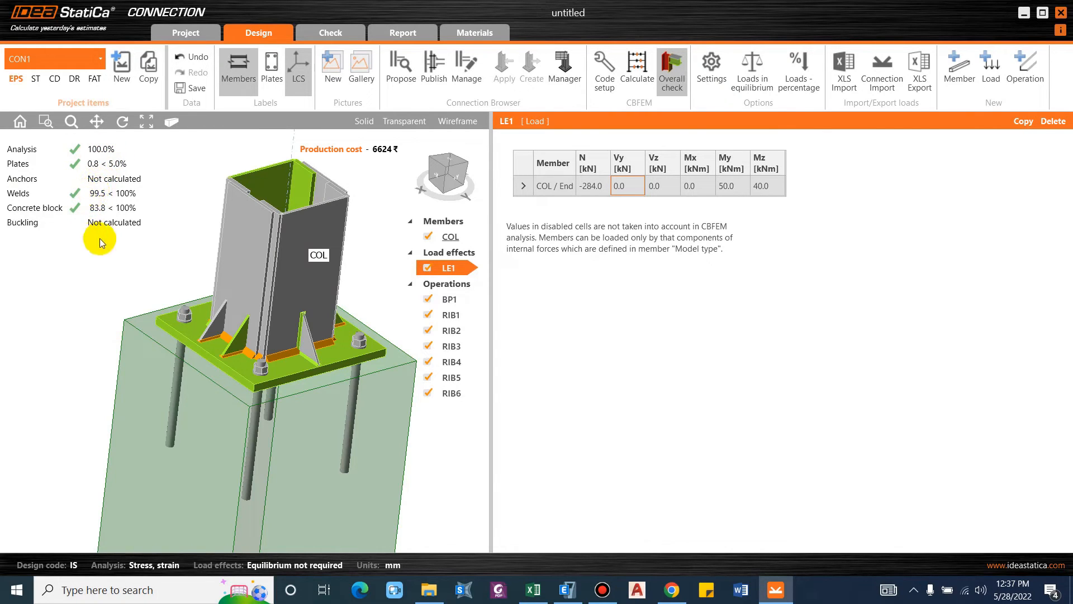
right_click_drag(85, 240, 220, 271)
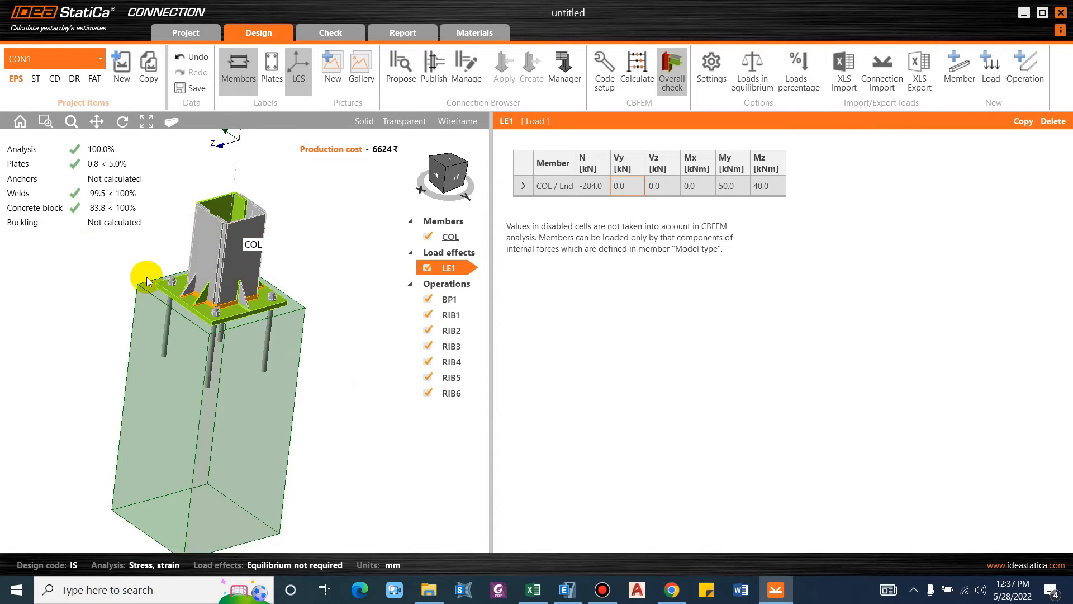
Step: Generate the detailed report for CON1 and review its materials, column, anchor, load effect and foundation block data
left_click(383, 29)
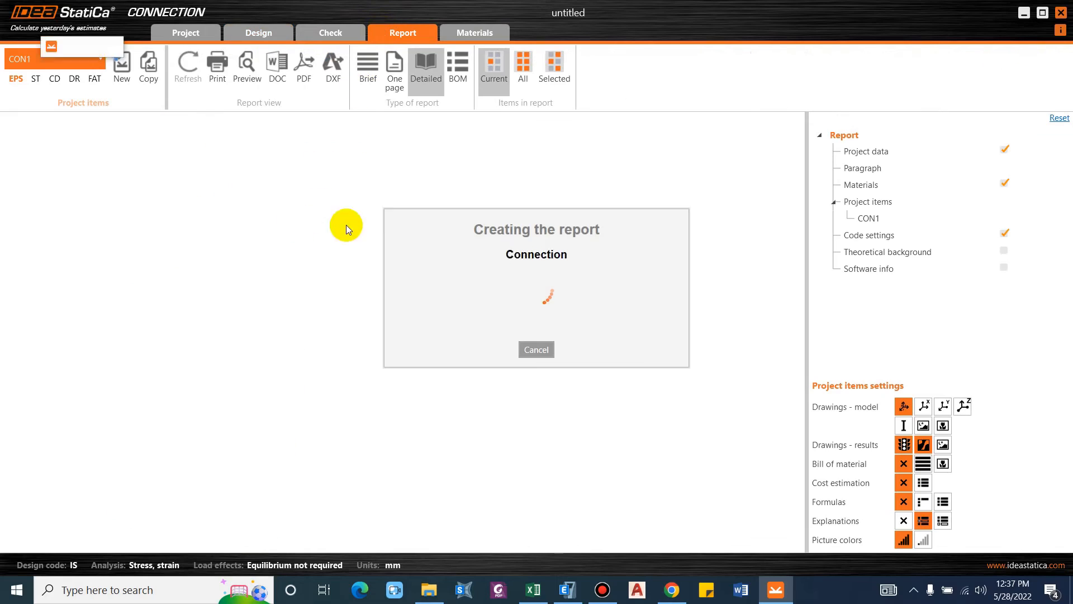
scroll(289, 266, "up", 3)
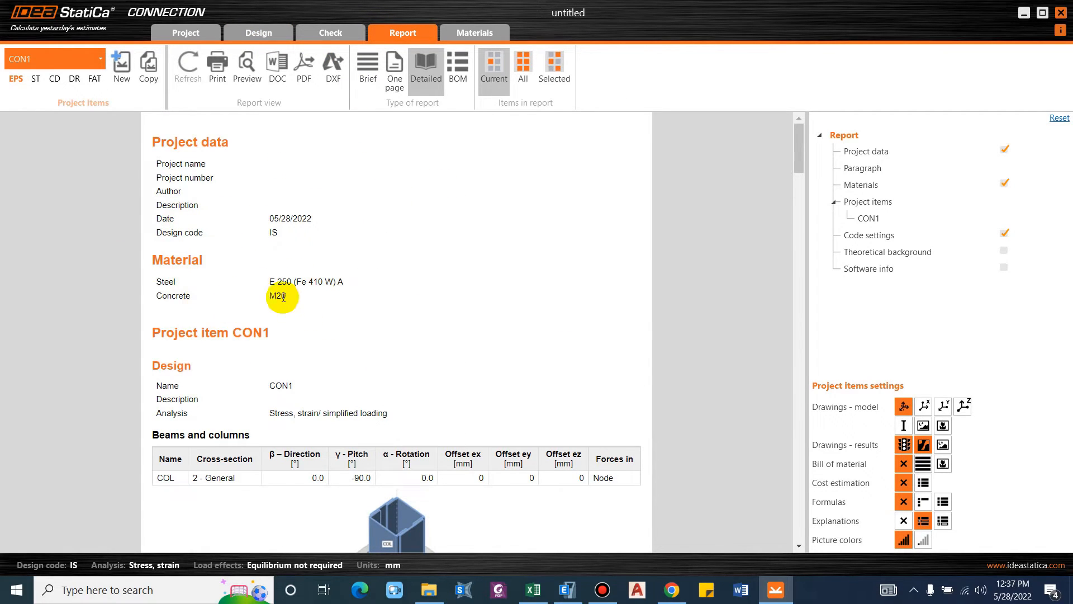
scroll(274, 336, "down", 5)
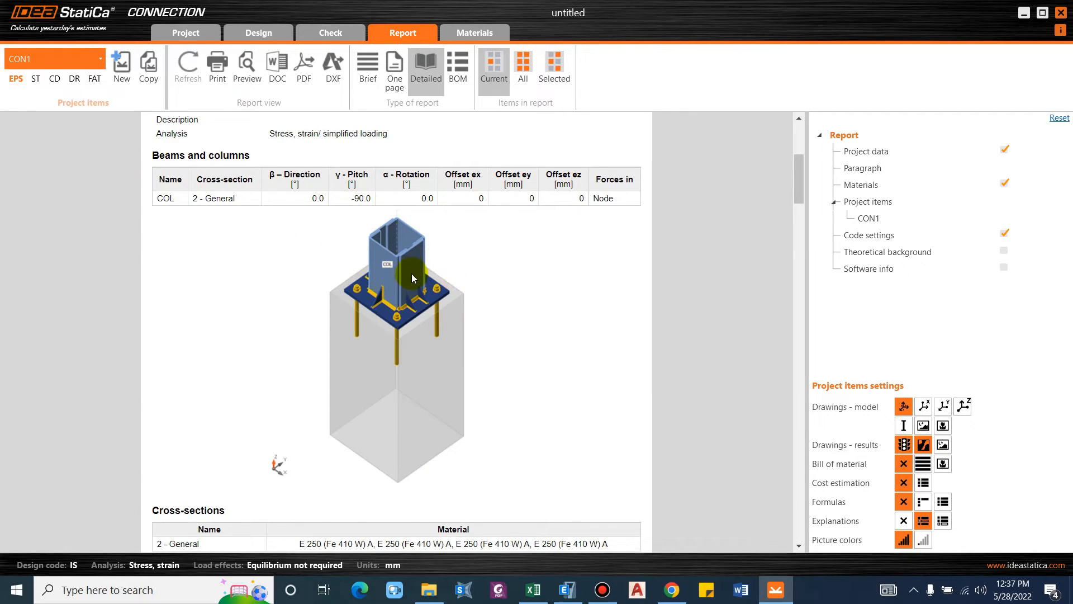
scroll(387, 256, "down", 6)
scroll(196, 324, "down", 1)
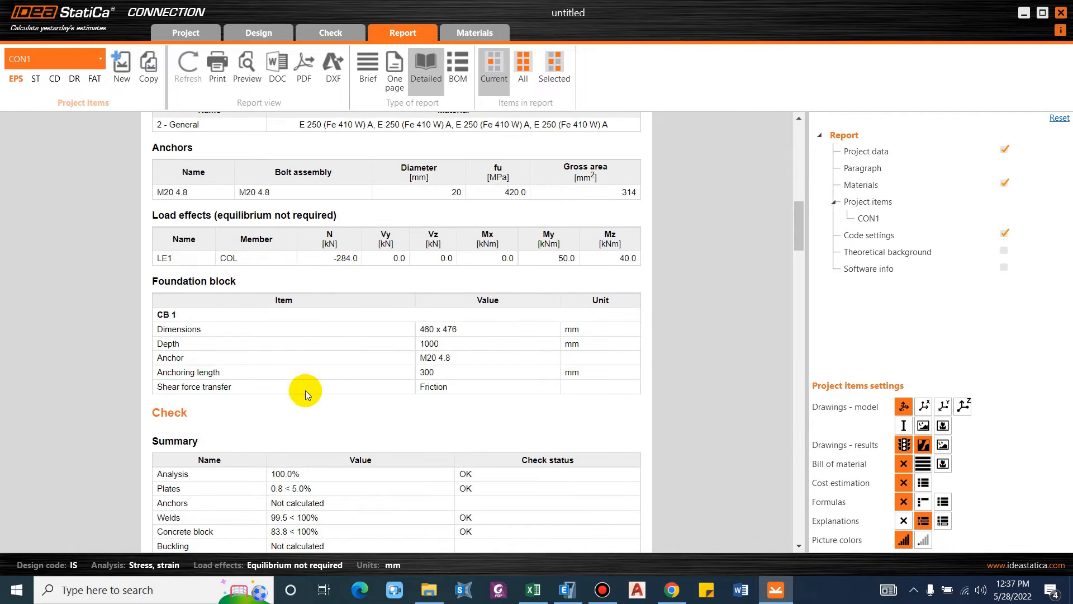
scroll(263, 336, "down", 2)
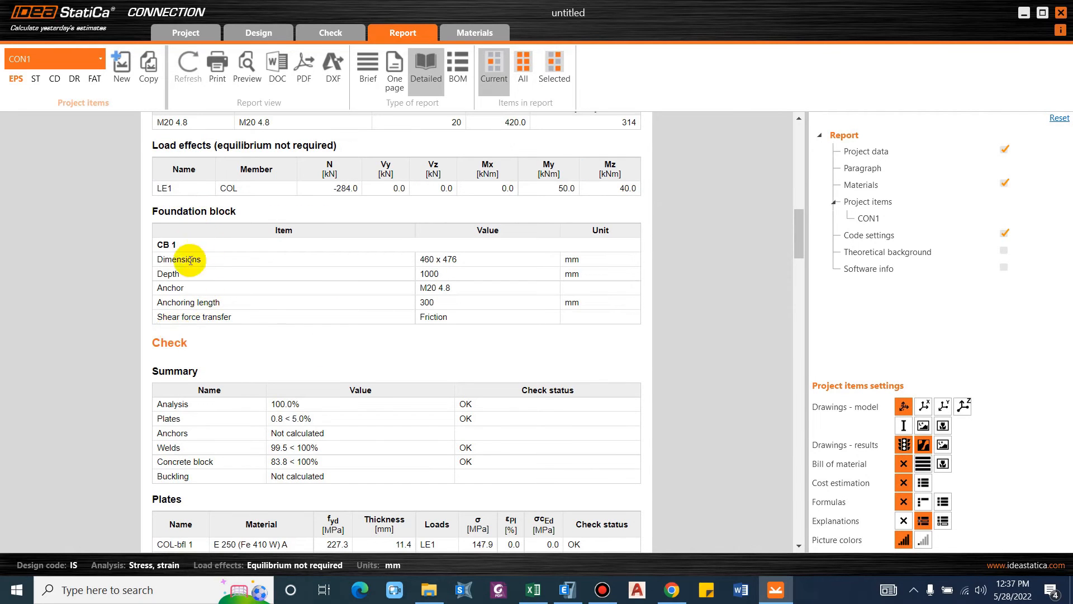
scroll(457, 264, "up", 1)
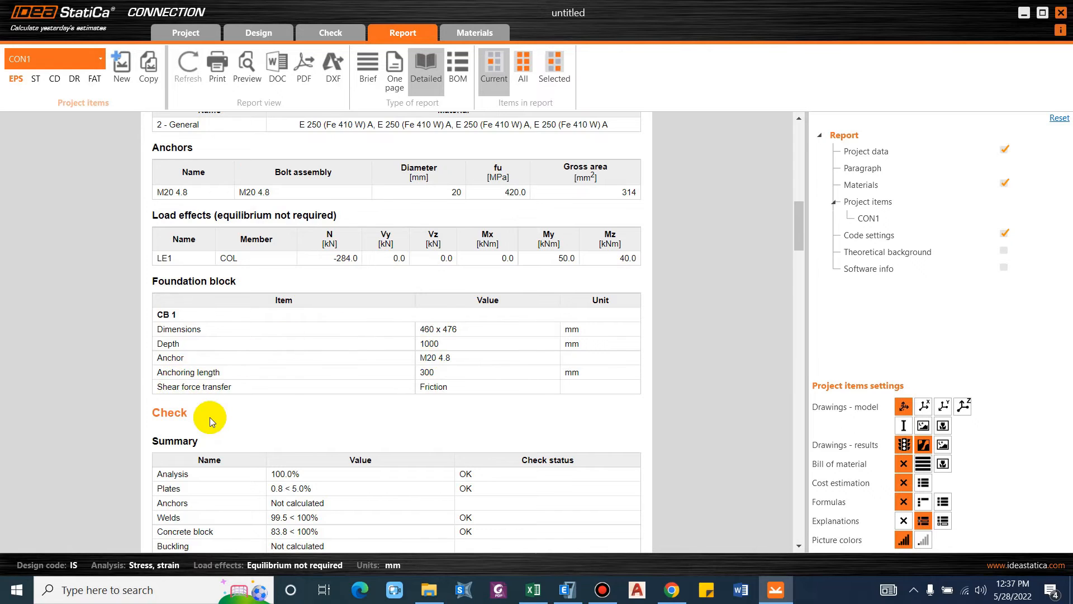
Step: Examine the report's check summary, plate checks, strain and stress plots, anchor forces and weld sections
scroll(210, 417, "down", 3)
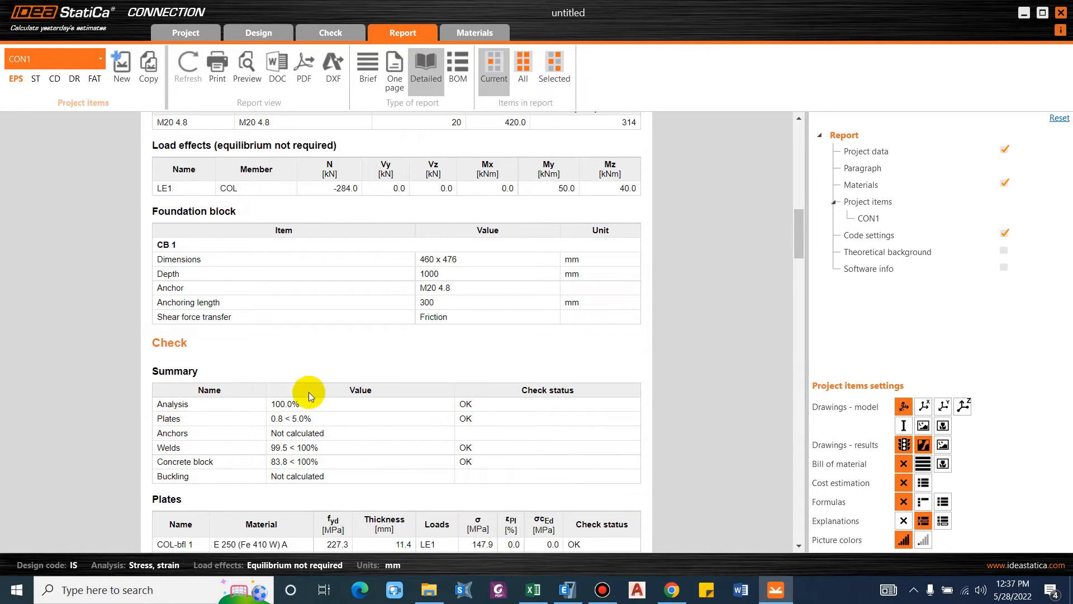
scroll(430, 447, "down", 3)
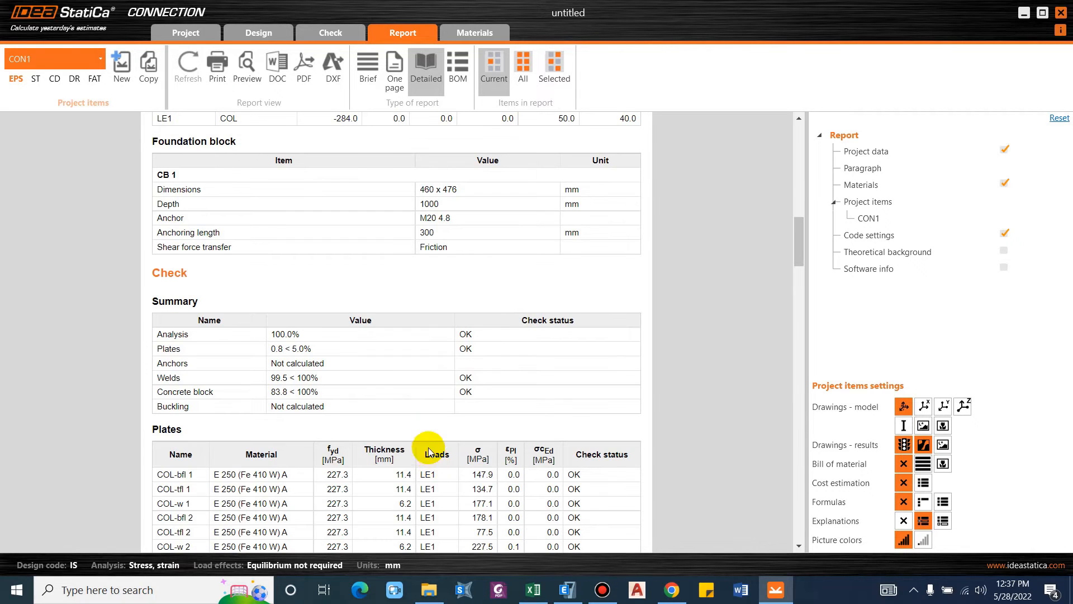
scroll(405, 436, "down", 9)
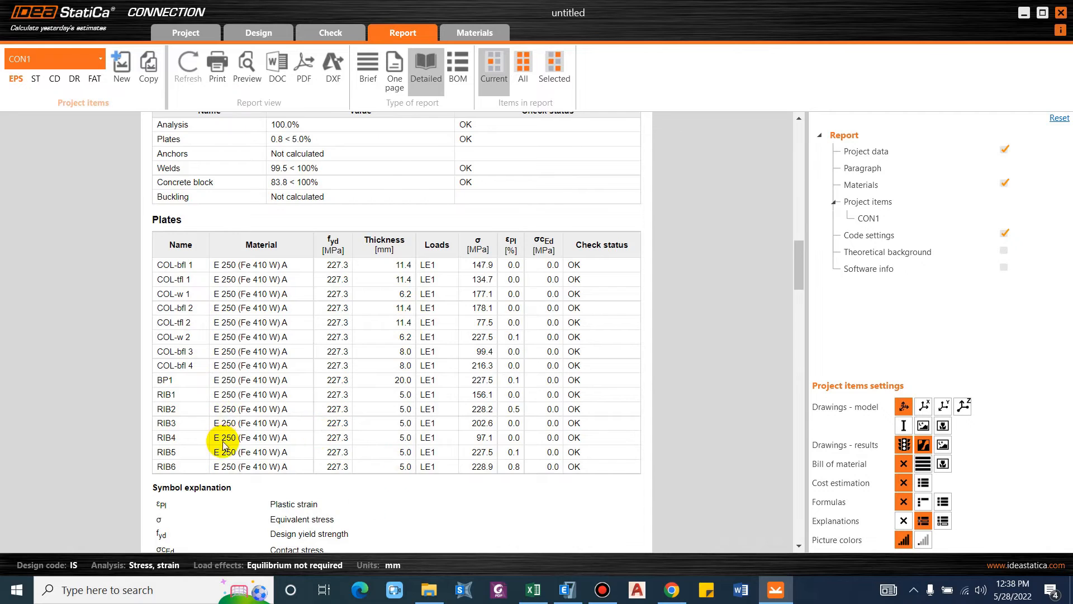
scroll(235, 444, "down", 8)
scroll(263, 414, "down", 20)
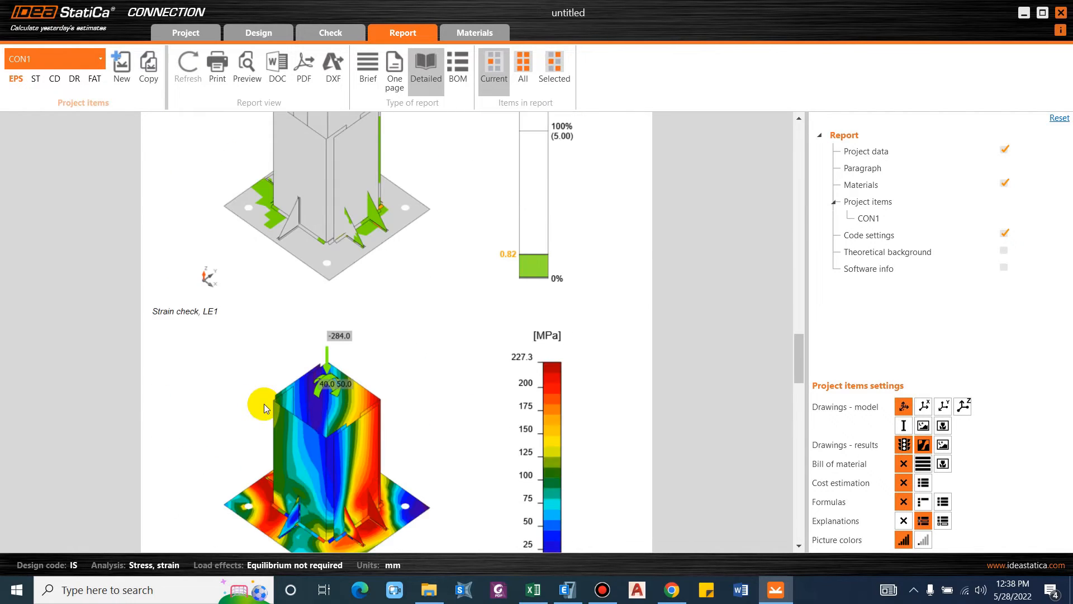
scroll(263, 422, "down", 13)
scroll(260, 420, "up", 10)
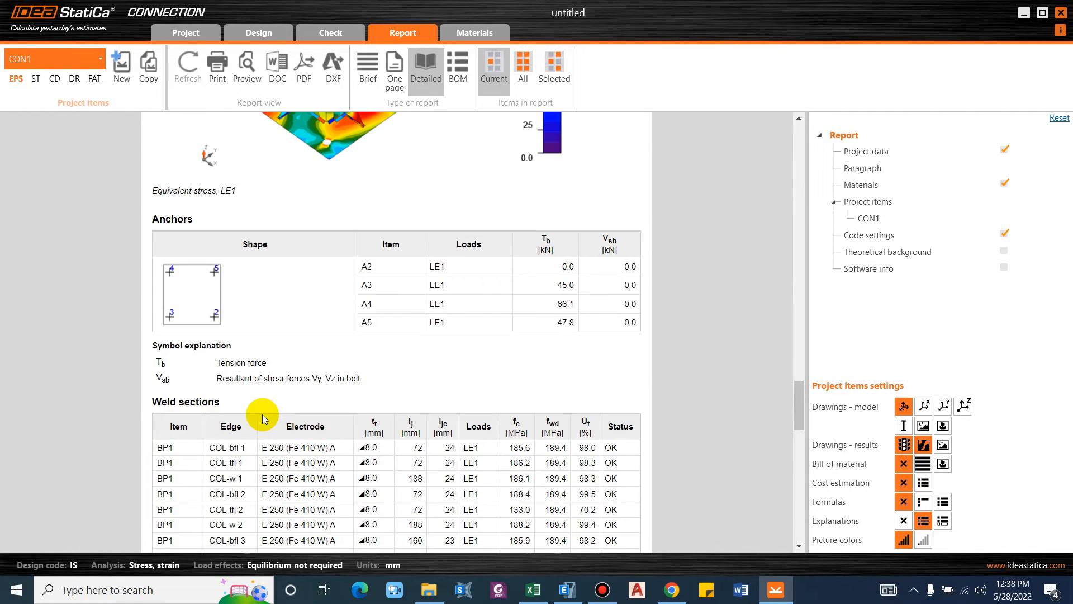
Step: Review the rest of the report, from the weld sections to the concrete block check and code settings
scroll(263, 416, "up", 3)
scroll(263, 408, "down", 15)
scroll(263, 406, "down", 5)
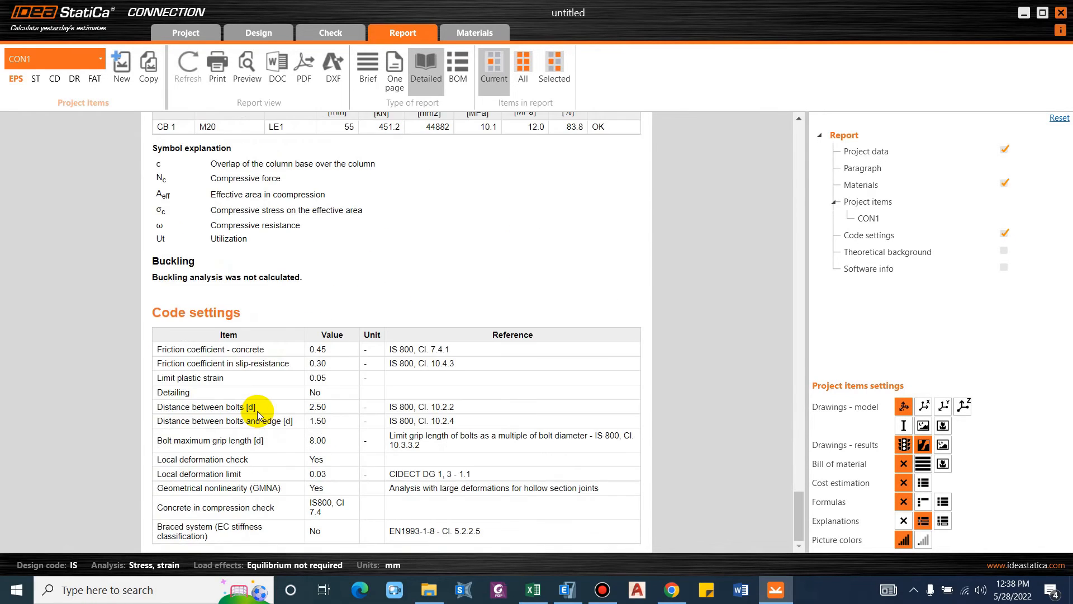
scroll(257, 411, "up", 15)
scroll(256, 382, "up", 15)
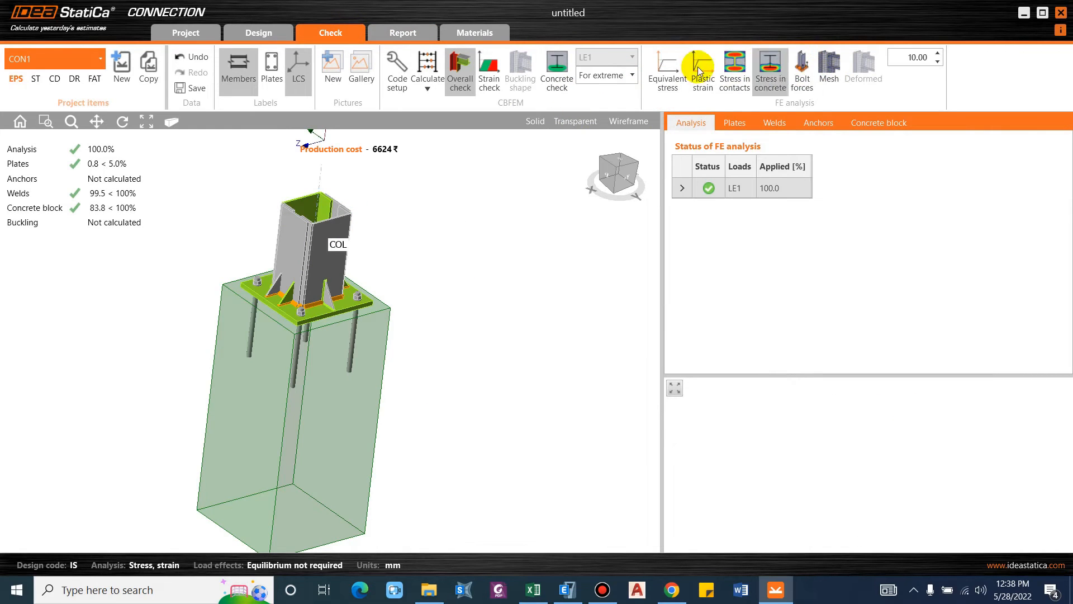
Step: Display the equivalent stress on the deformed connection and inspect the column, ribs and base plate from the side
left_click(734, 70)
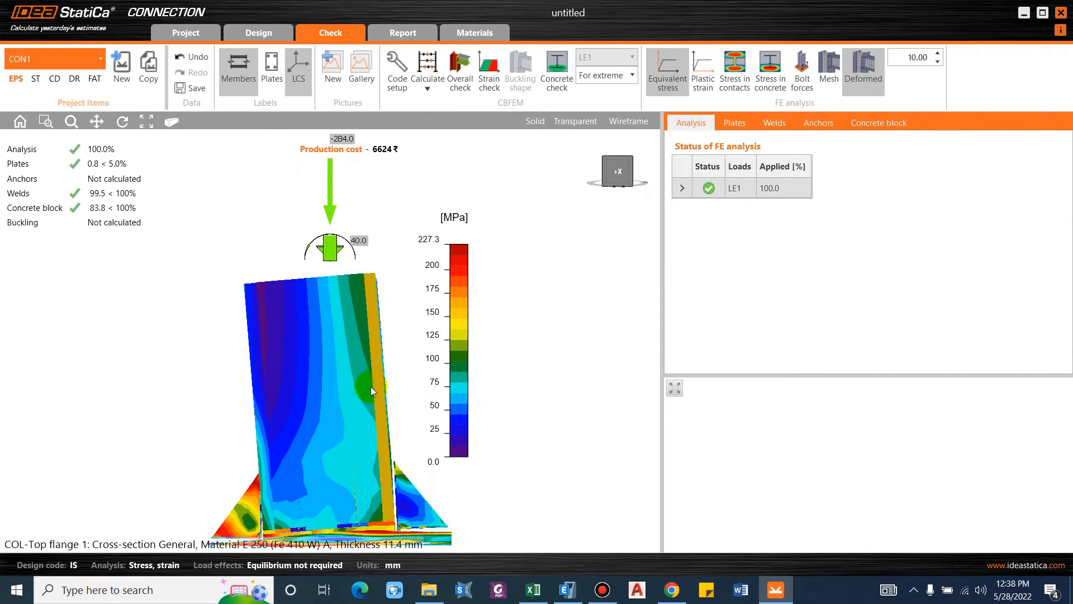
middle_click_drag(371, 387, 339, 304)
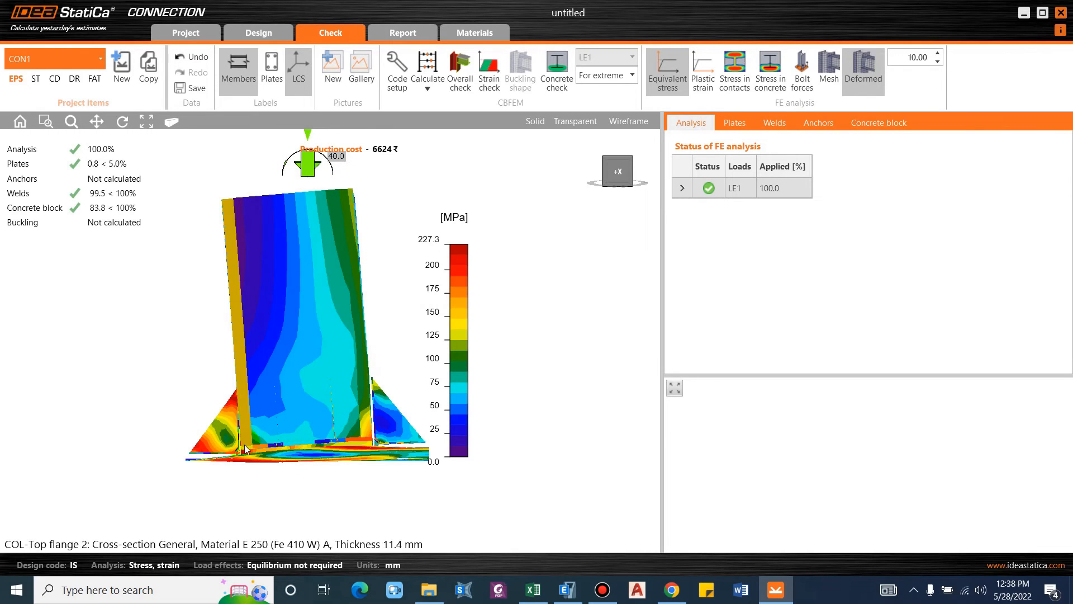
left_click(266, 474)
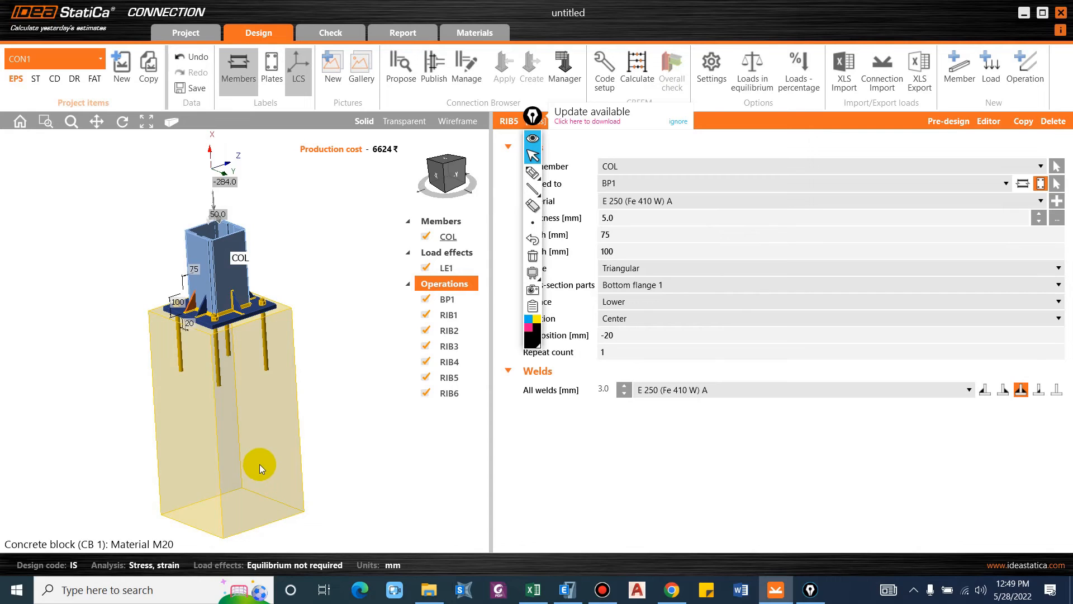
Step: Recalculate the connection and check the foundation block dimensions in the detailed report and in a top view of base plate BP1
left_click(256, 441)
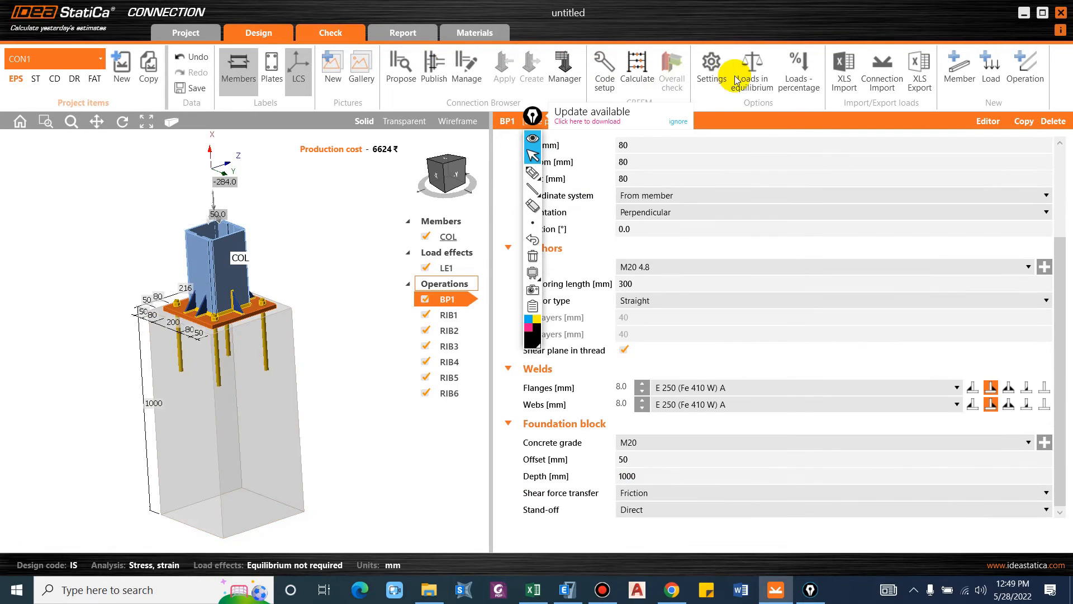
left_click(635, 70)
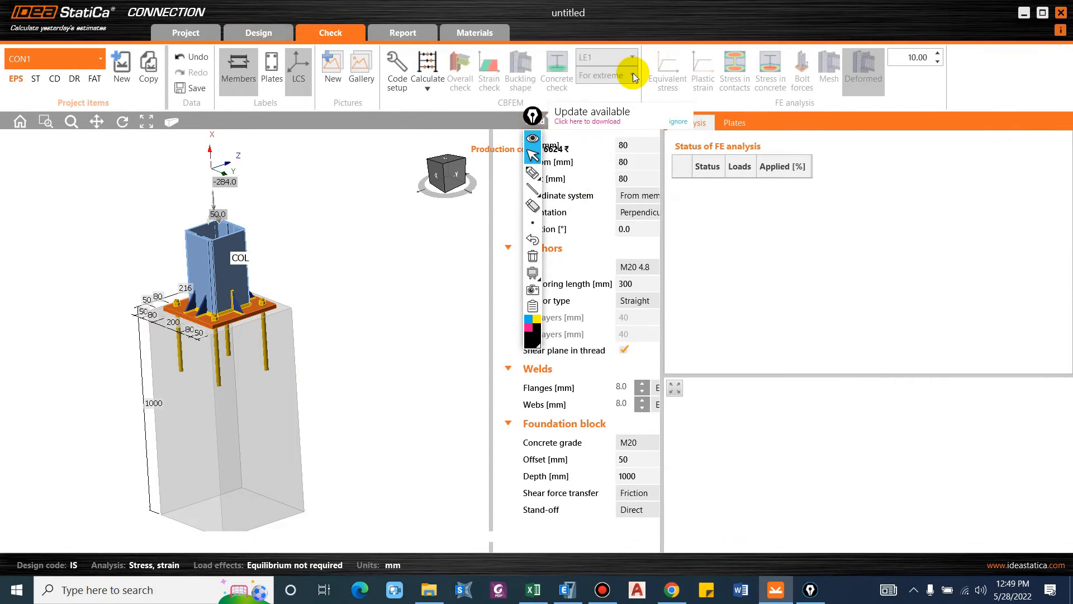
left_click(406, 34)
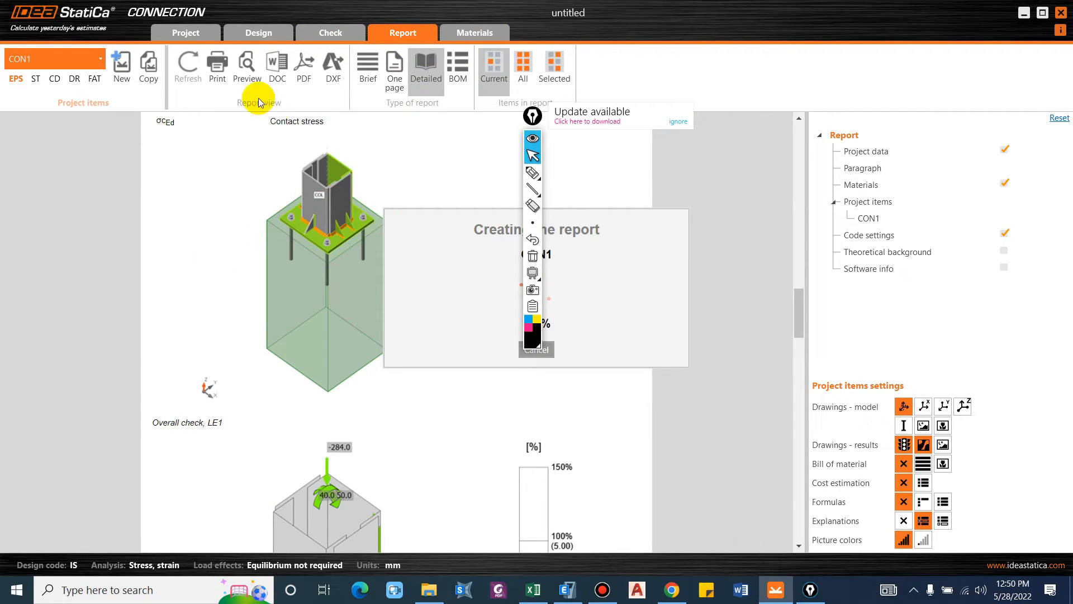
left_click_drag(533, 127, 930, 147)
scroll(250, 266, "down", 10)
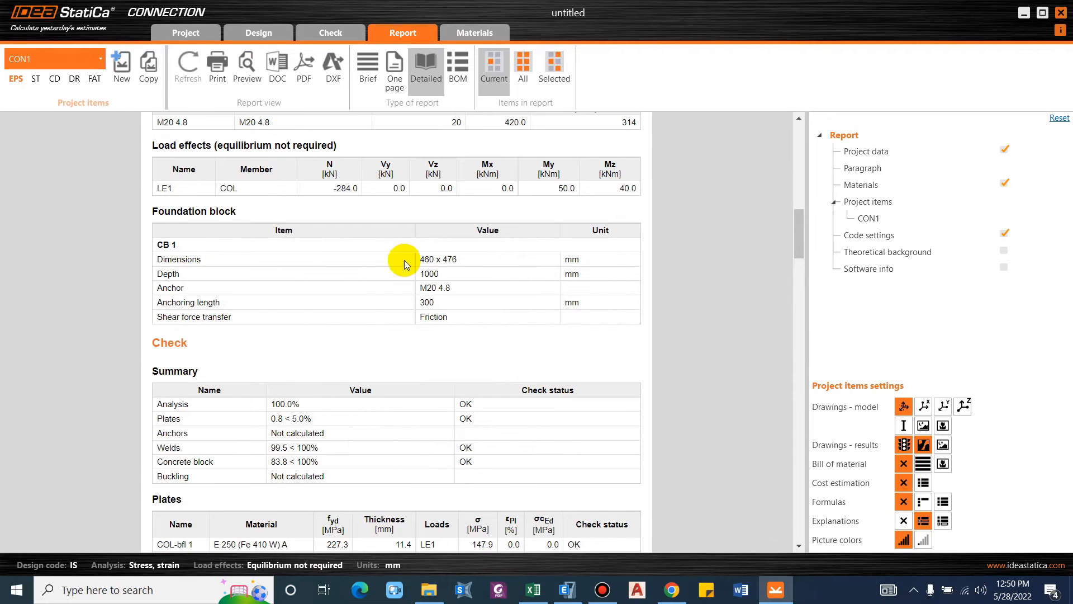
left_click(260, 34)
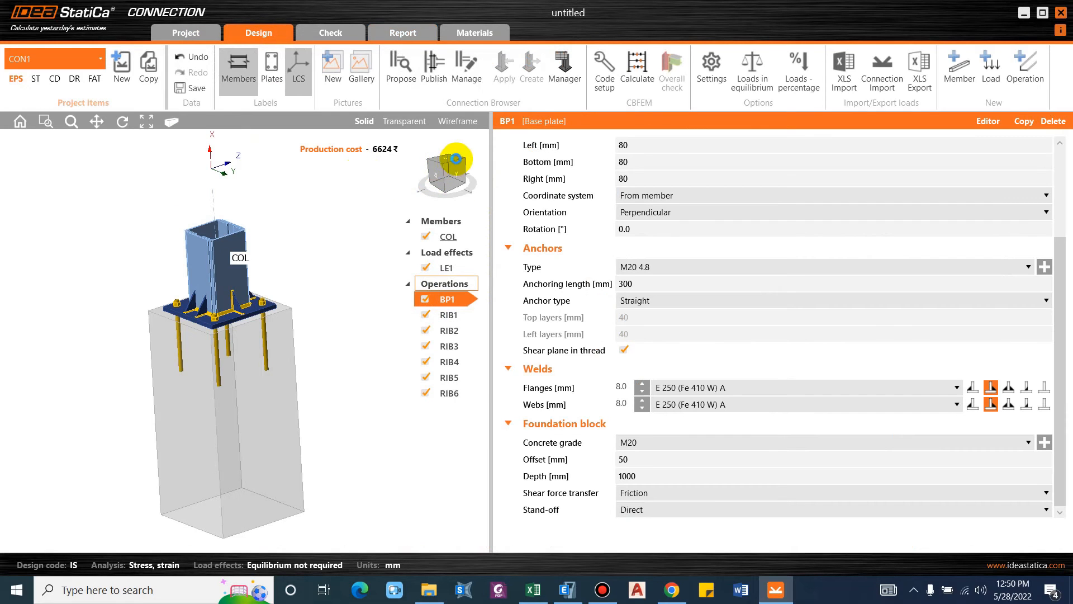
left_click(456, 159)
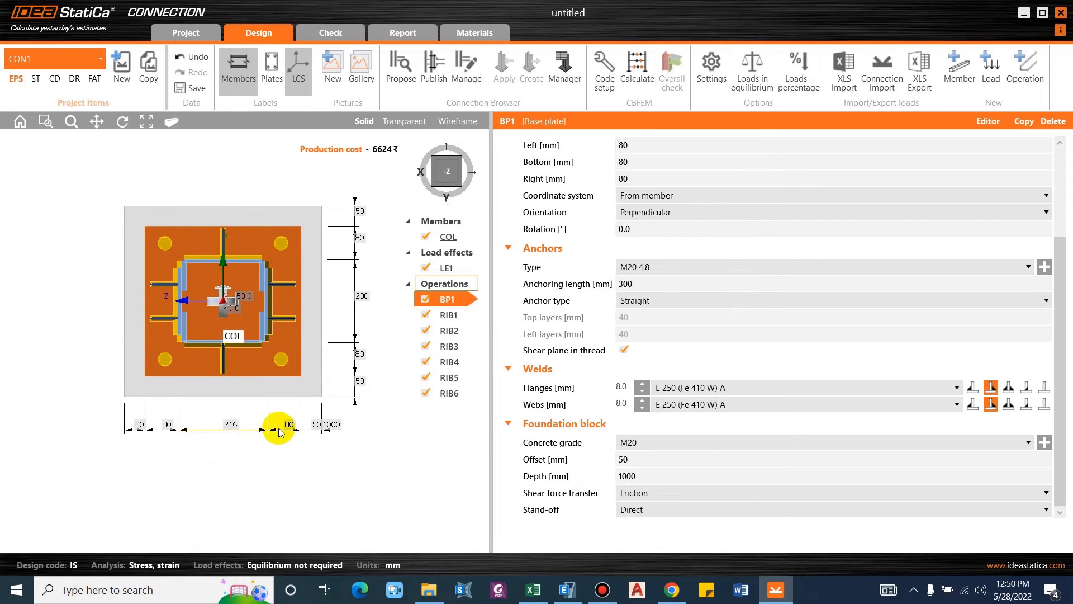
Step: Switch to the ETABS model, show it in 3D with the reactions window closed, and unlock it for editing
key("alt+Tab")
left_click(296, 45)
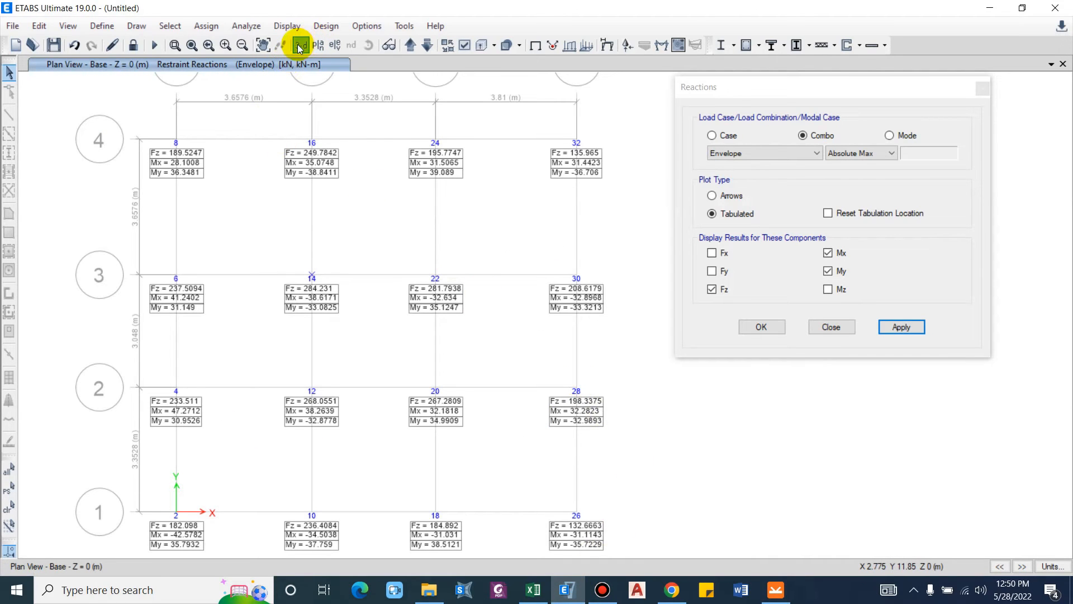
left_click(831, 326)
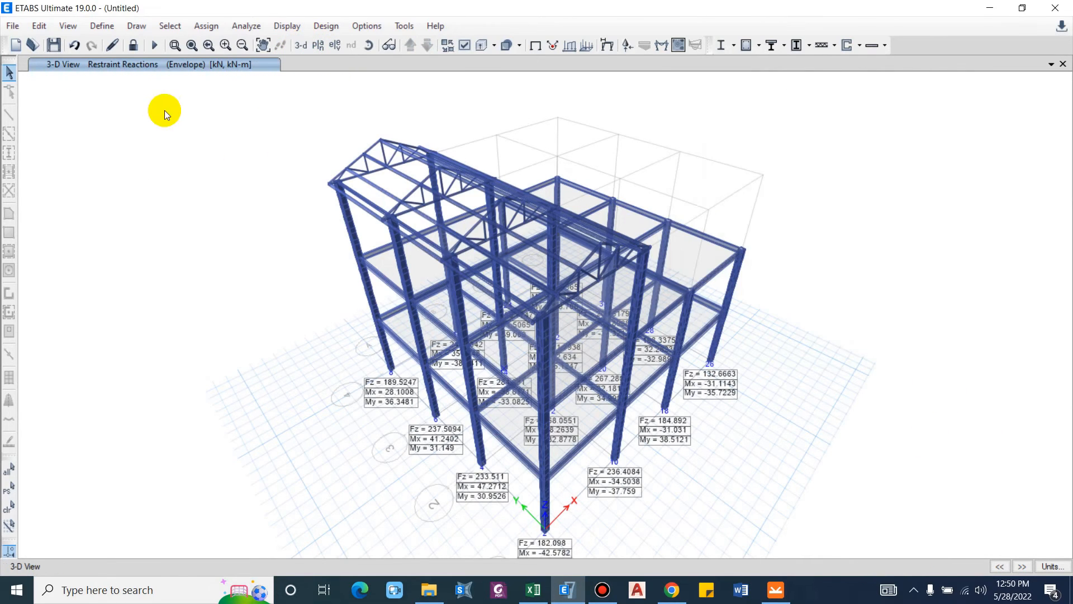
left_click(133, 45)
left_click(559, 347)
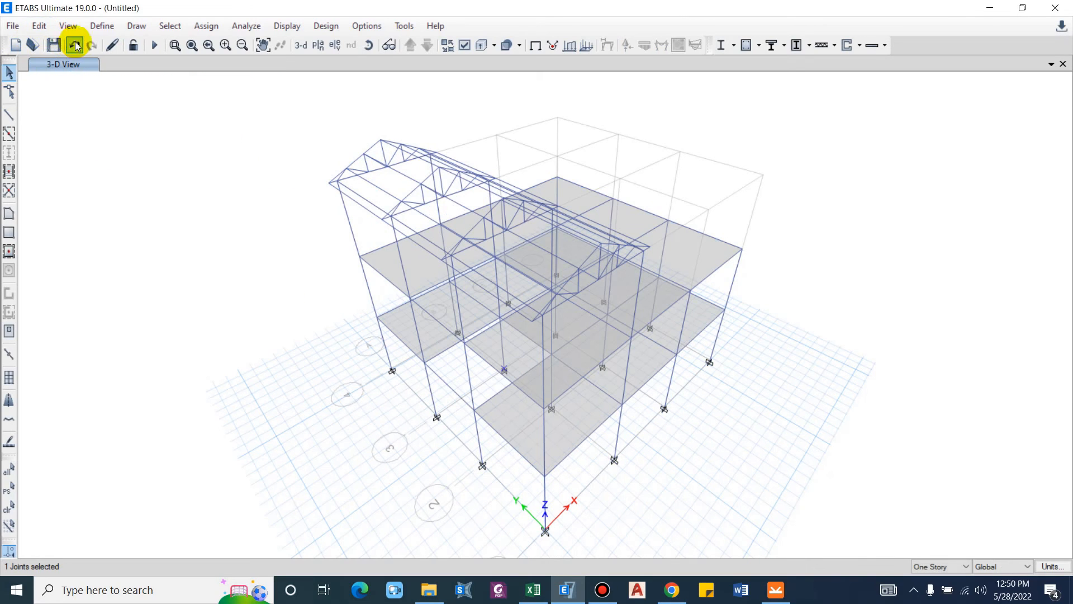
left_click(102, 26)
left_click(208, 45)
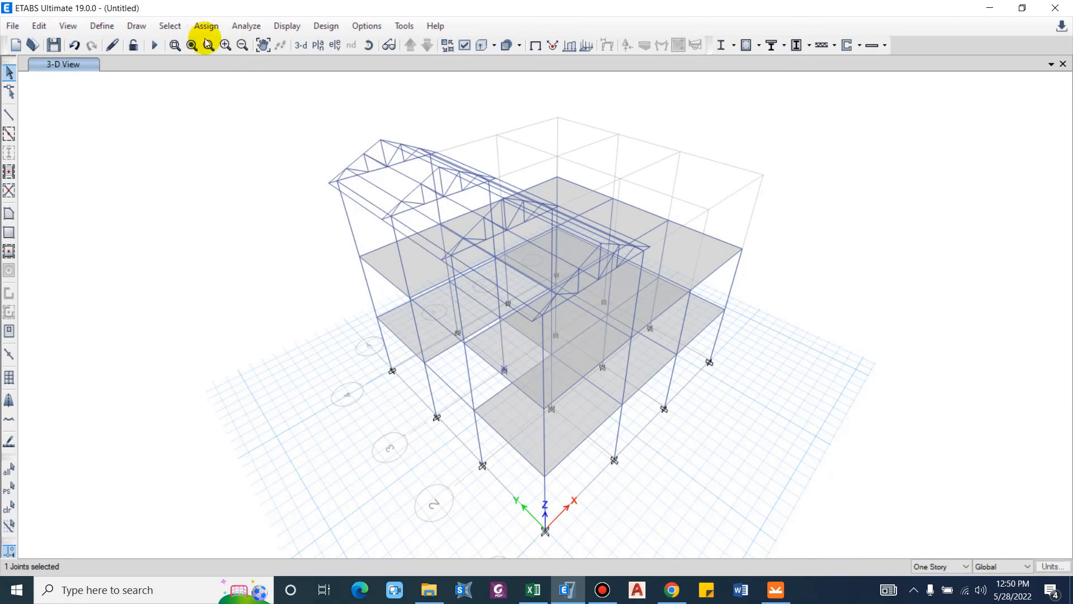
left_click(623, 366)
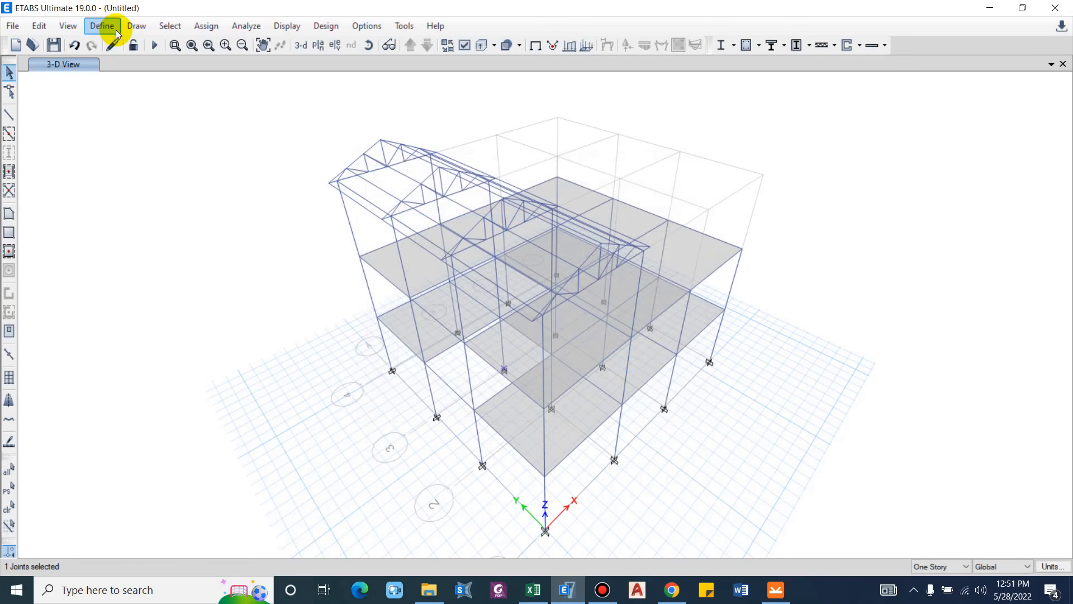
Step: Add a new concrete rectangular frame section property named PED 480 X 480
left_click(115, 31)
mouse_move(144, 66)
left_click(313, 68)
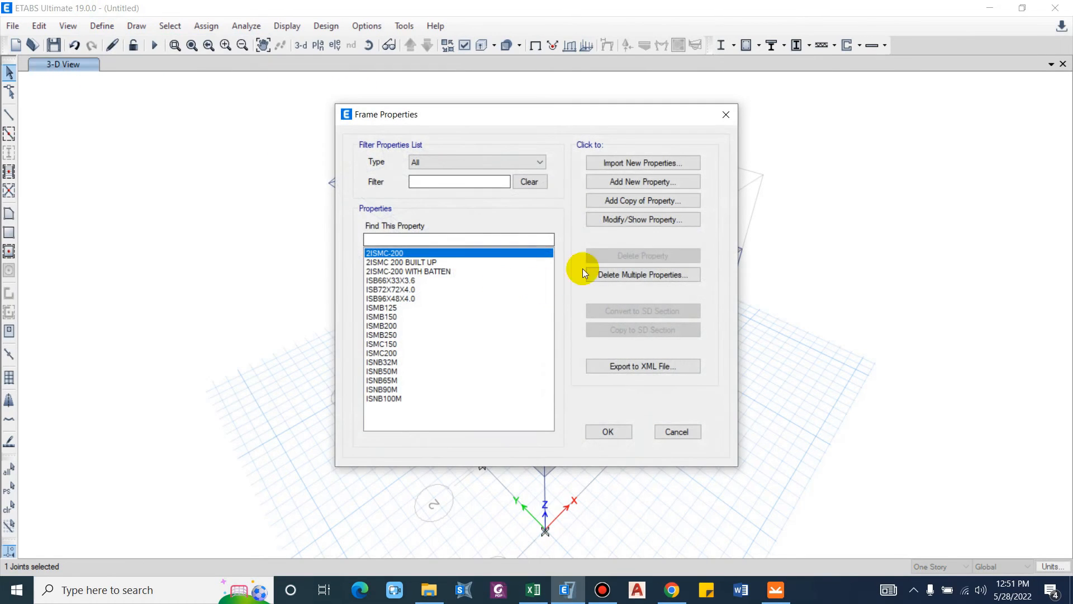
left_click(639, 183)
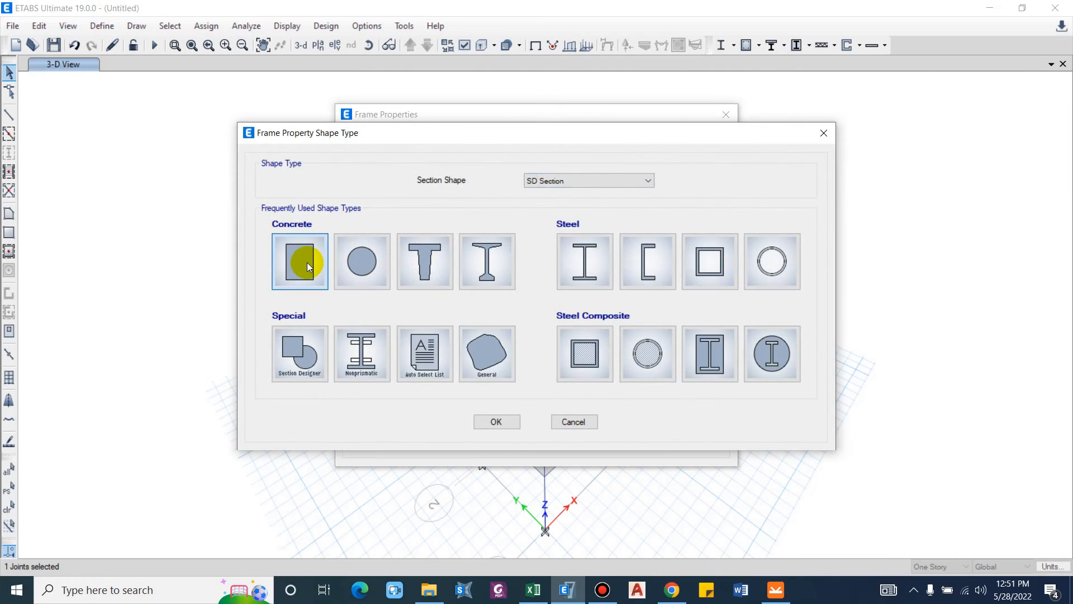
left_click(306, 263)
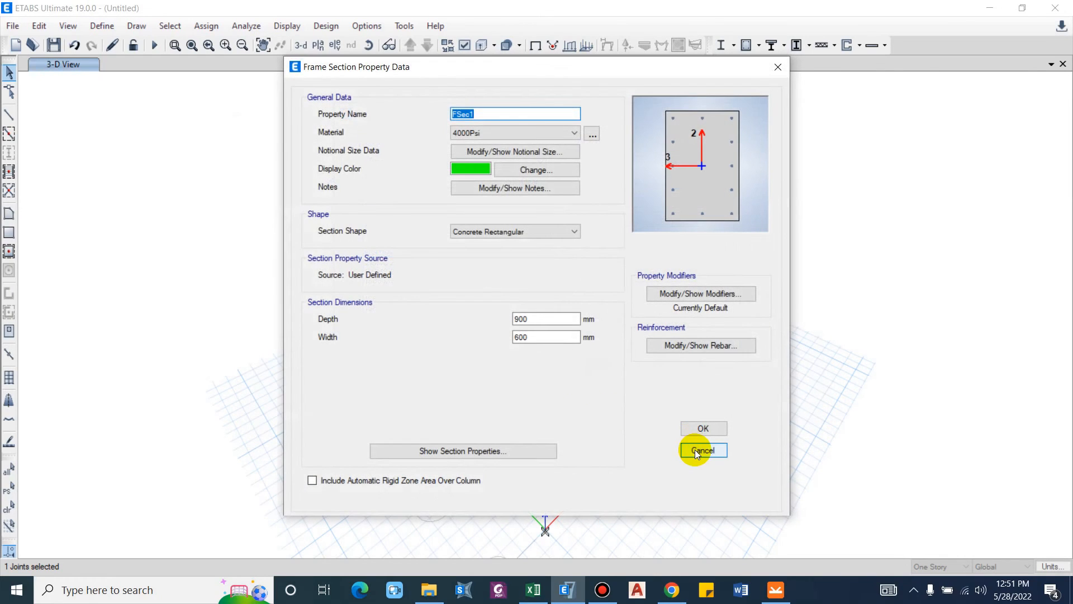
double_click(479, 113)
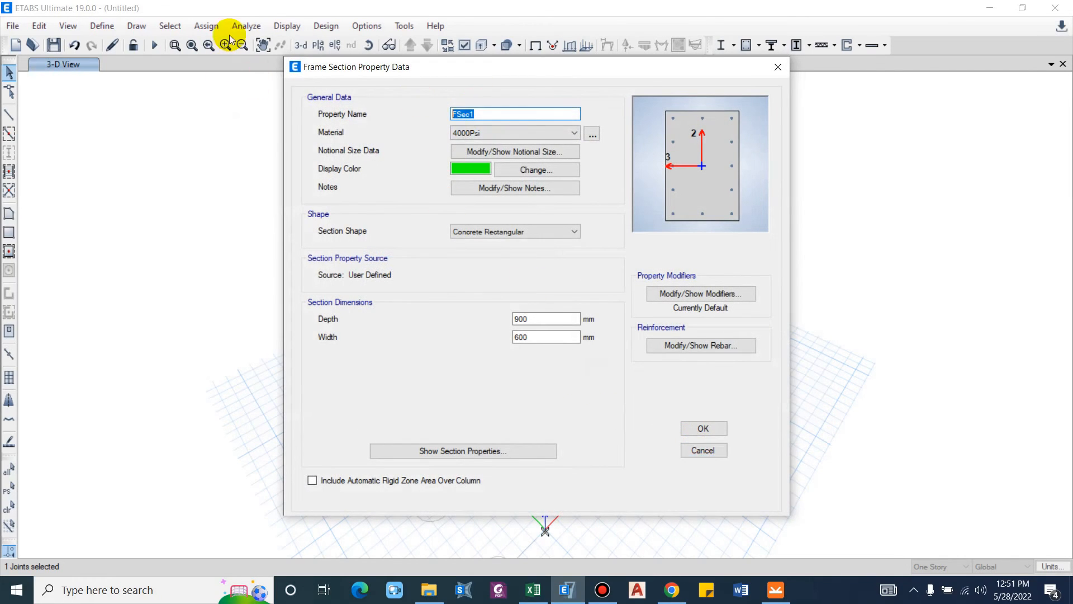
type("PED 480 X 480")
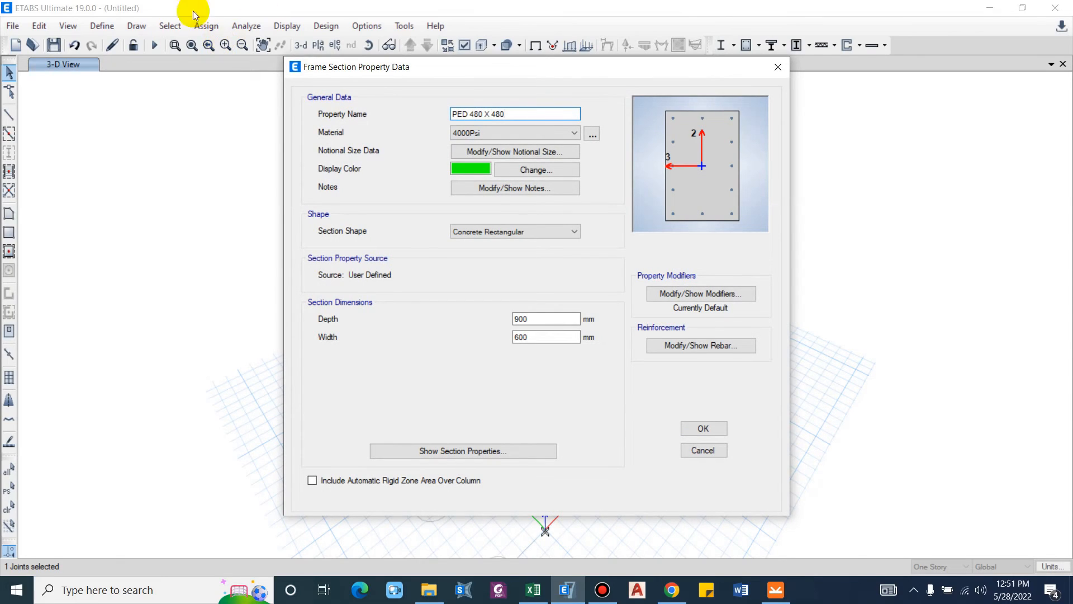
Step: Assign M20 material to the pedestal section and set its depth and width to 480 mm
left_click(467, 133)
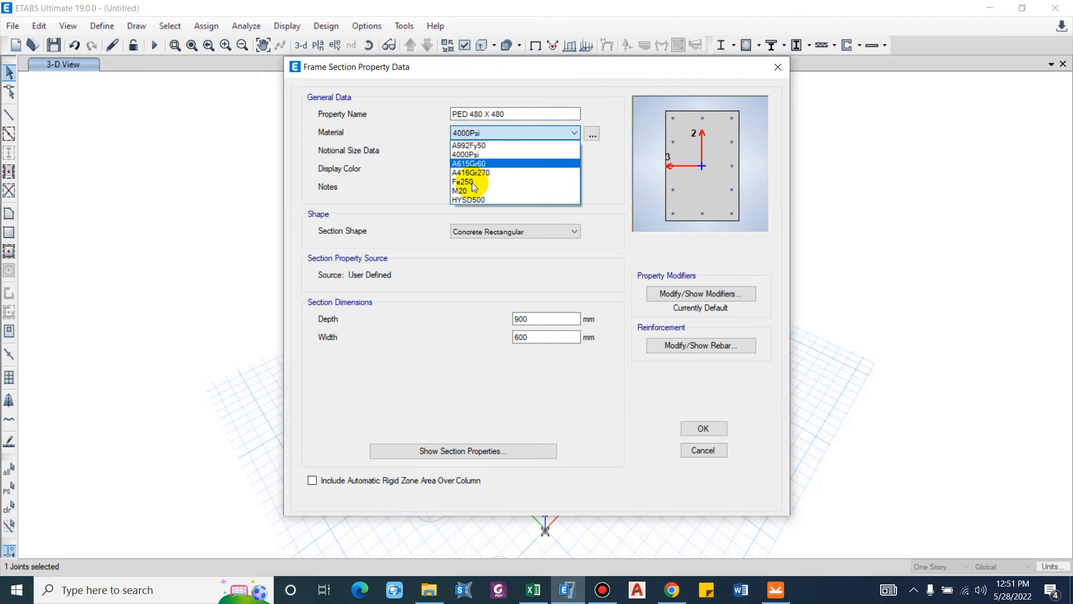
left_click(472, 189)
key("shift+Tab")
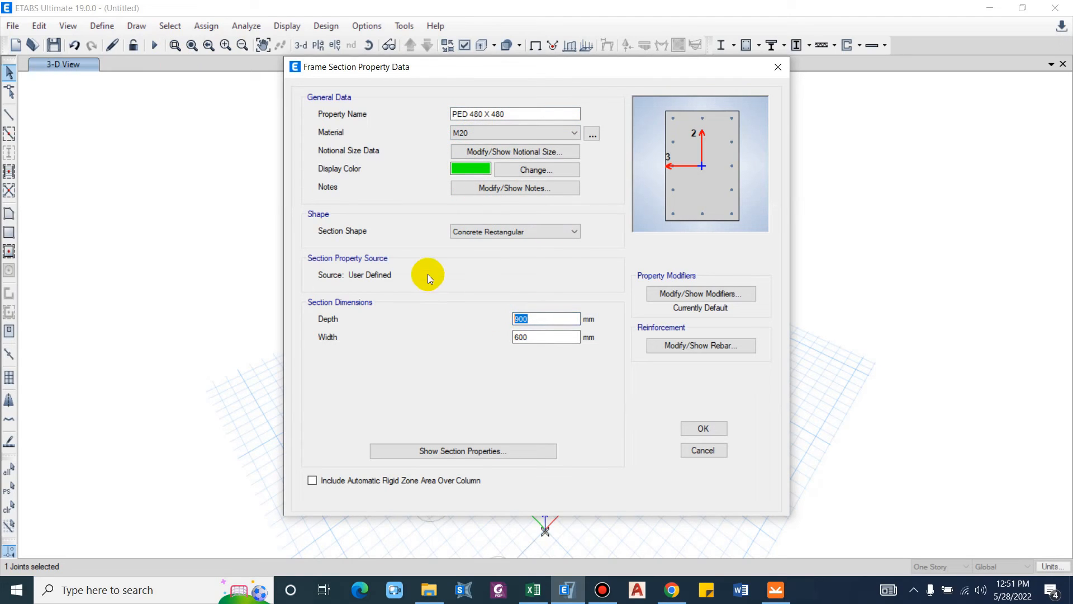
type("480")
key("Tab")
type("48")
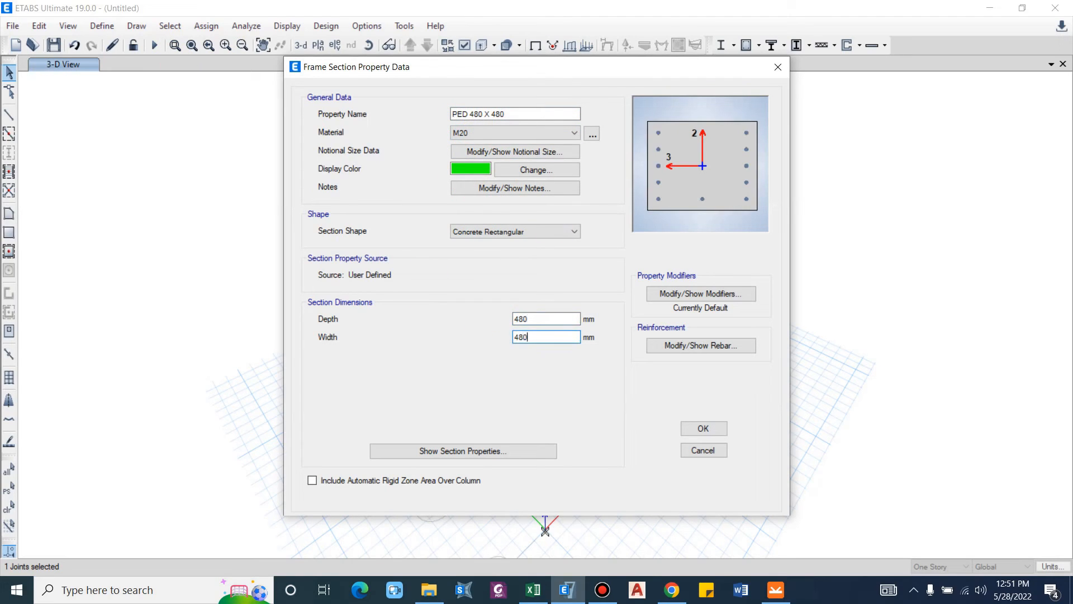
Step: Set the rebar material of the section's longitudinal bars and confinement ties to HYSD500
left_click(700, 346)
left_click(611, 129)
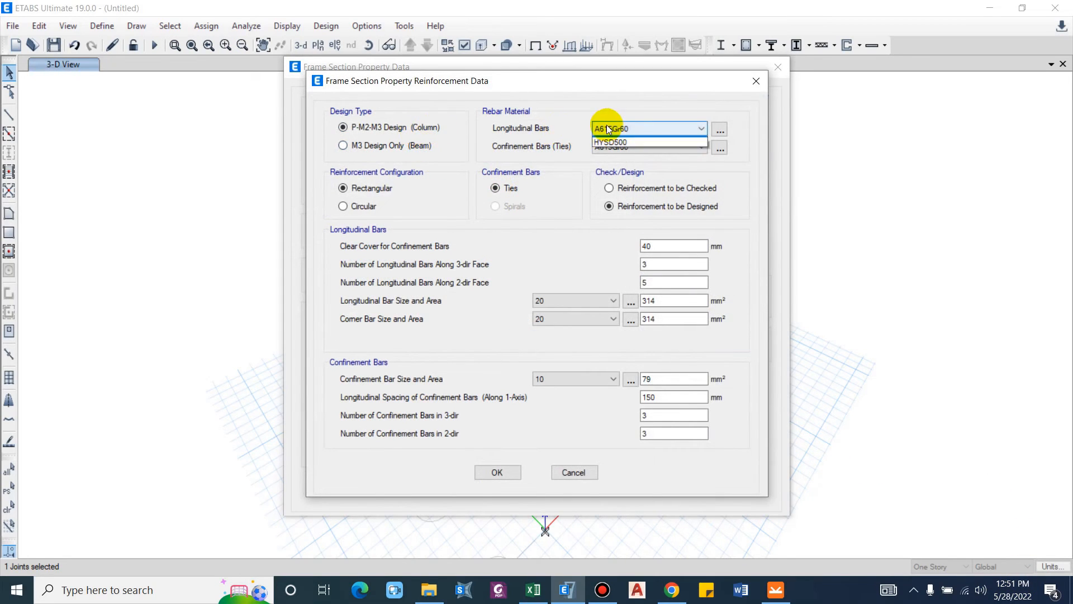
left_click(611, 151)
left_click(609, 146)
left_click(611, 168)
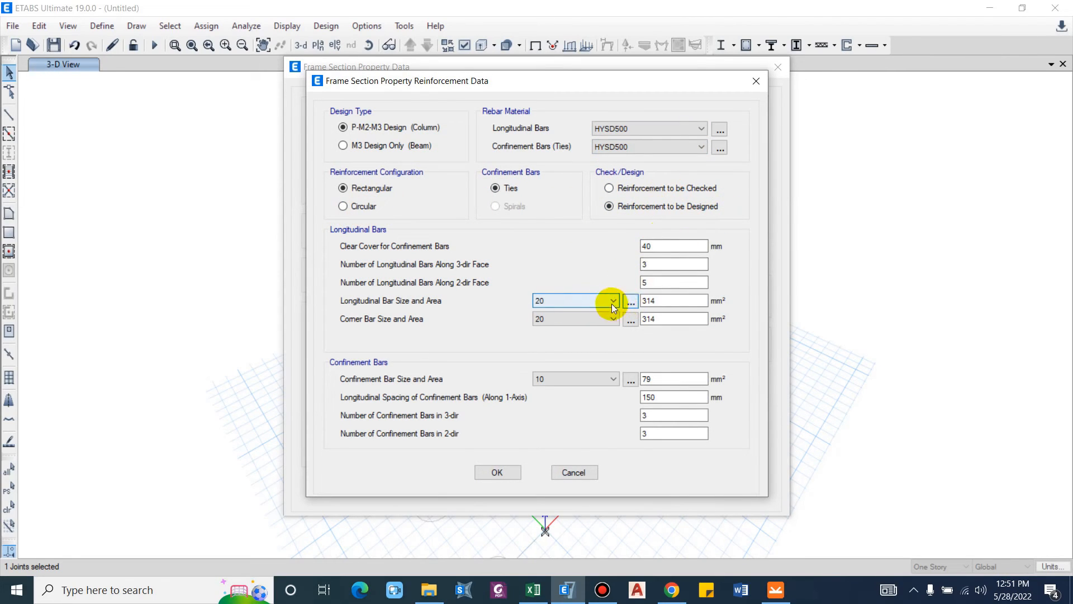
Step: Set 3 longitudinal bars along the 2-direction face and use confinement bar size 8
double_click(648, 284)
type("3")
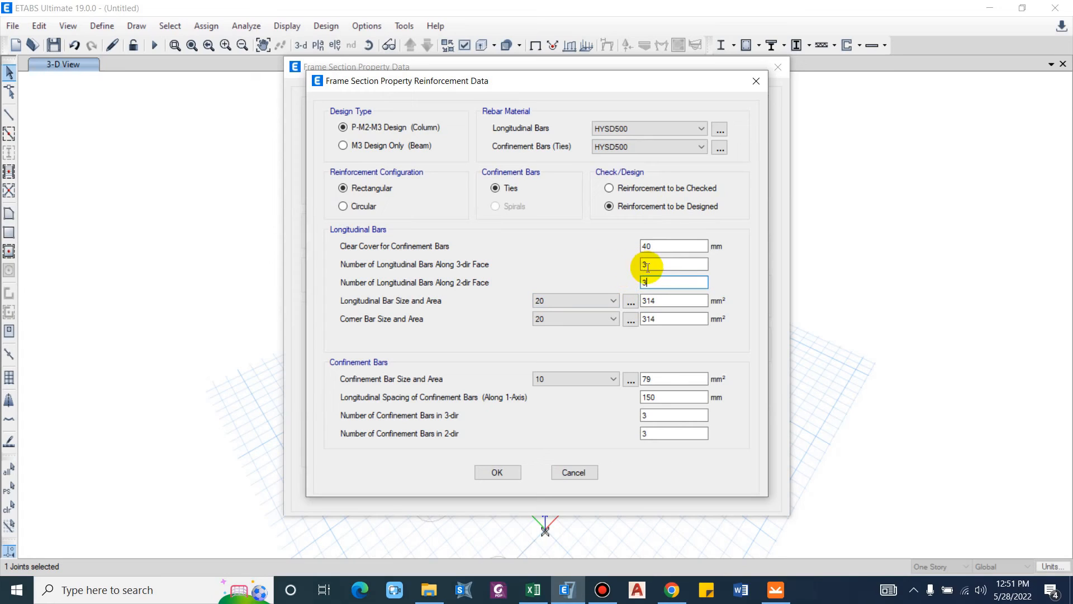
left_click(648, 265)
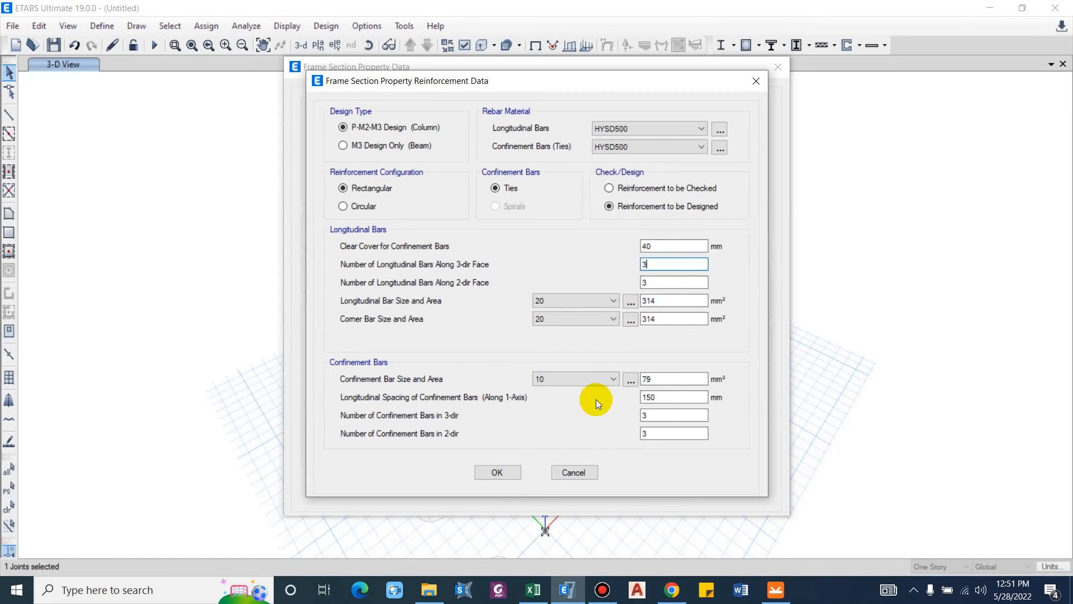
left_click(581, 378)
left_click(545, 409)
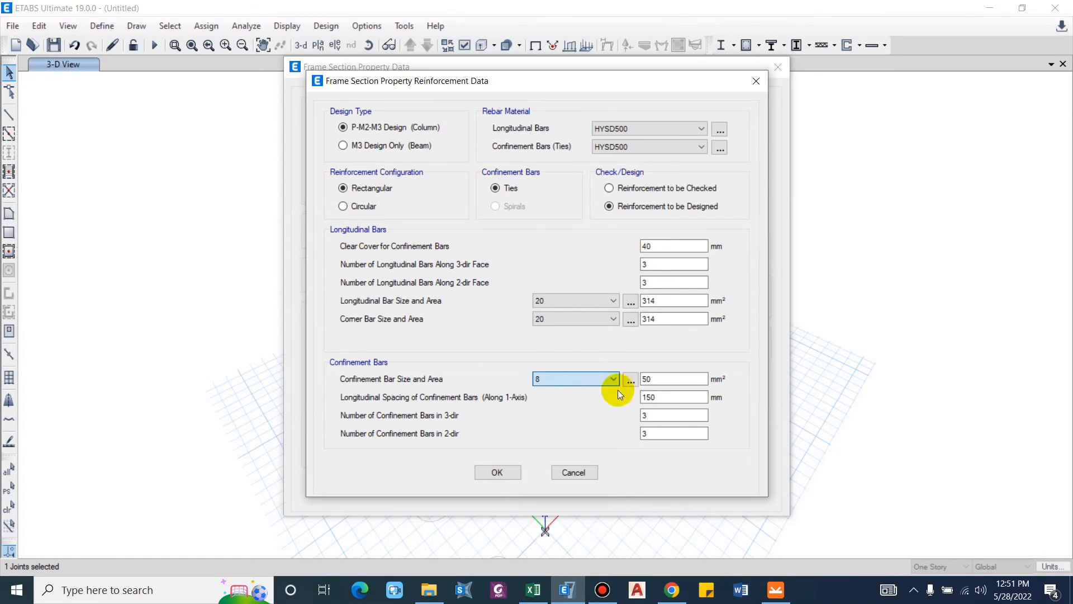
Step: Set the longitudinal bar size to 12 and the corner bar size to 16, and accept the reinforcement data
left_click(577, 307)
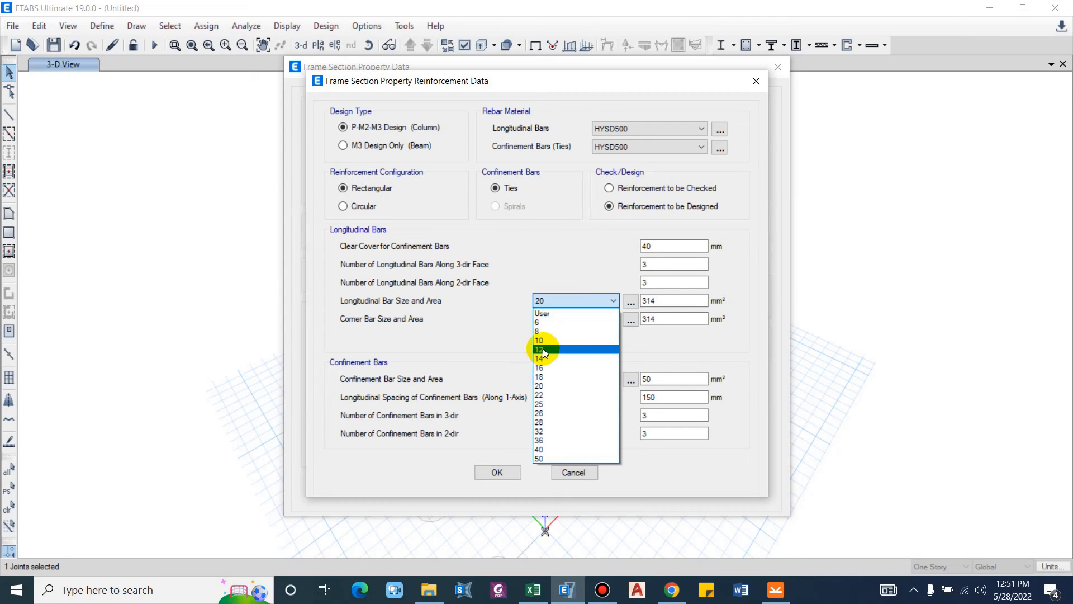
left_click(542, 348)
left_click(548, 320)
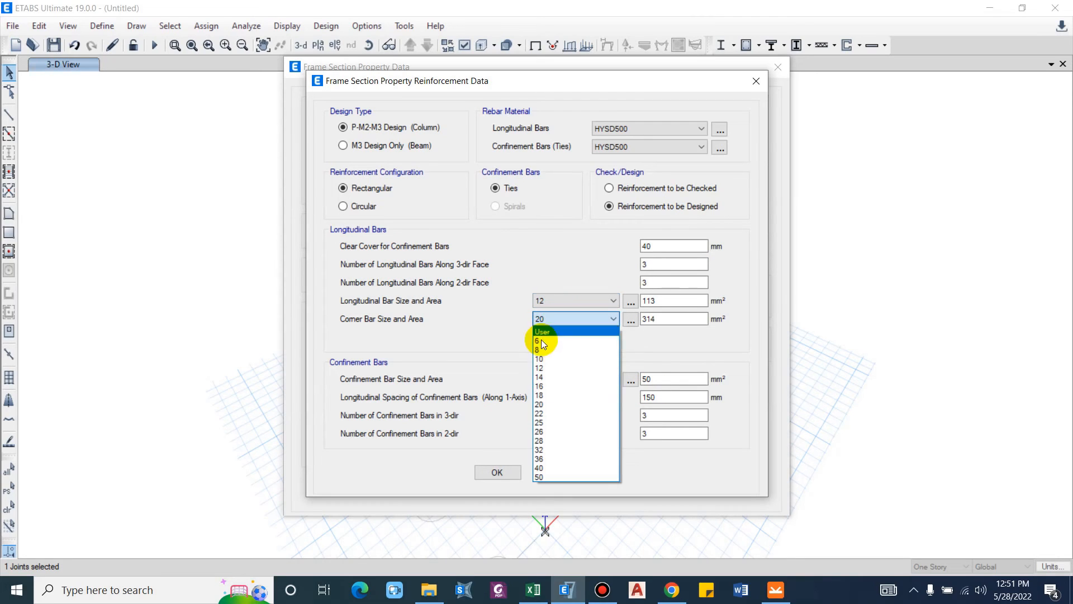
left_click(543, 386)
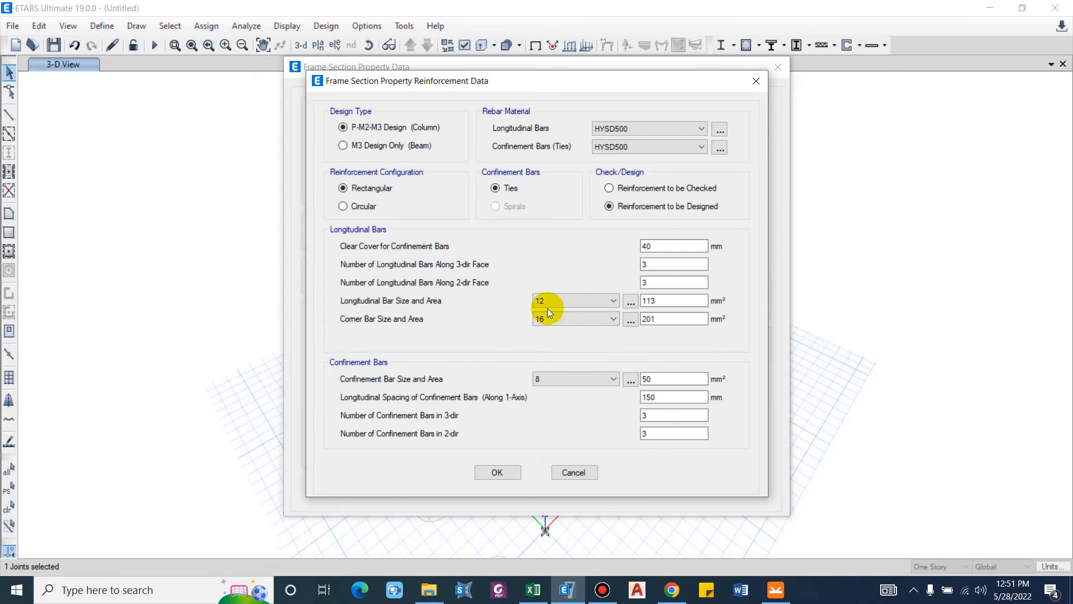
left_click(499, 472)
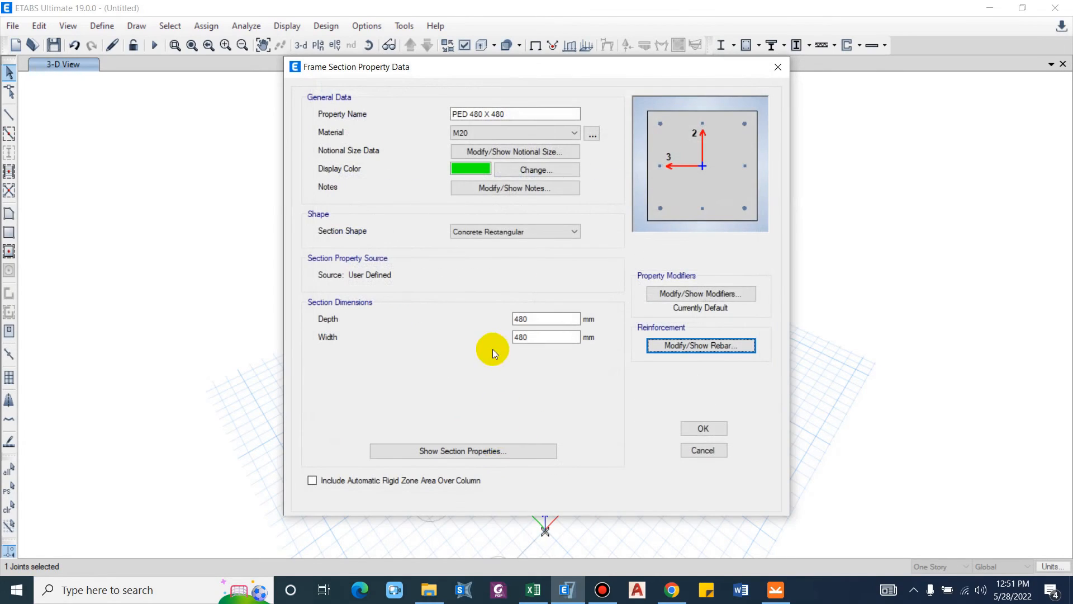
Step: Set the pedestal section's stiffness modifiers for moment of inertia about the 2 and 3 axes to 0.7
left_click(698, 428)
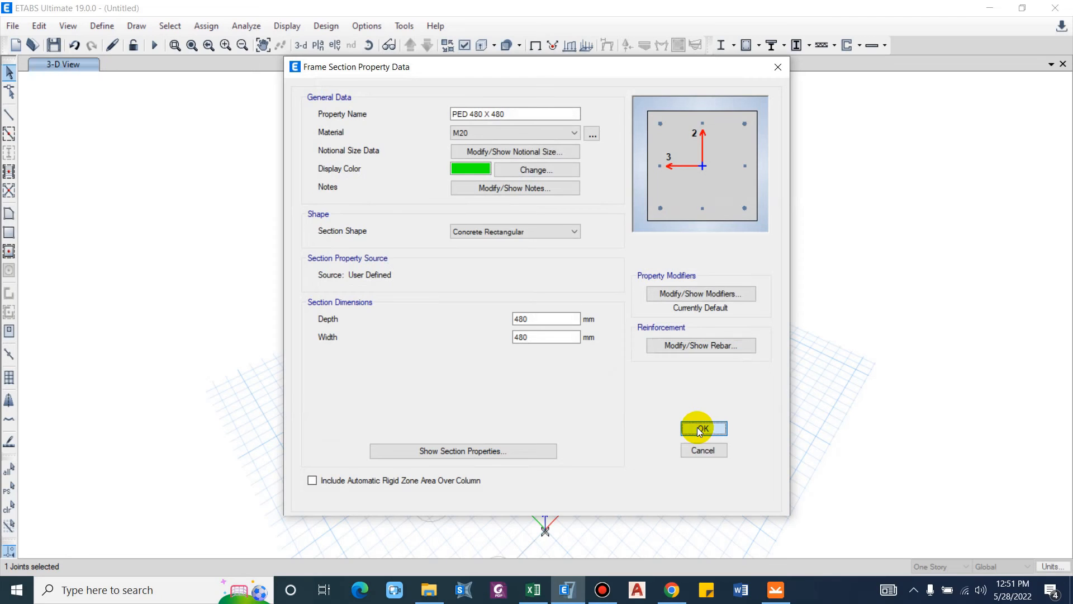
left_click(679, 292)
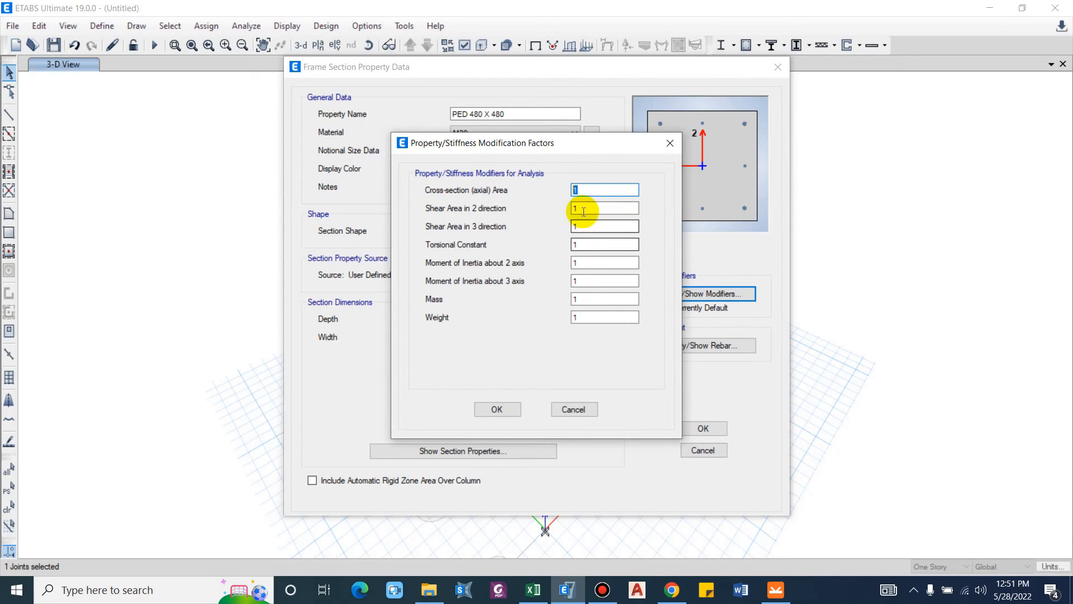
double_click(586, 192)
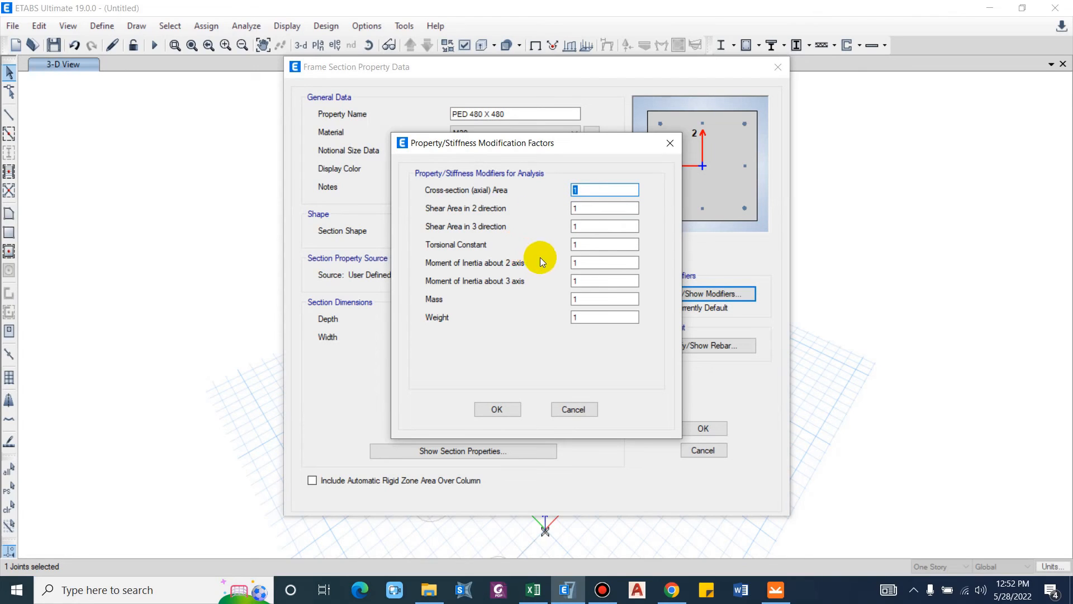
double_click(588, 264)
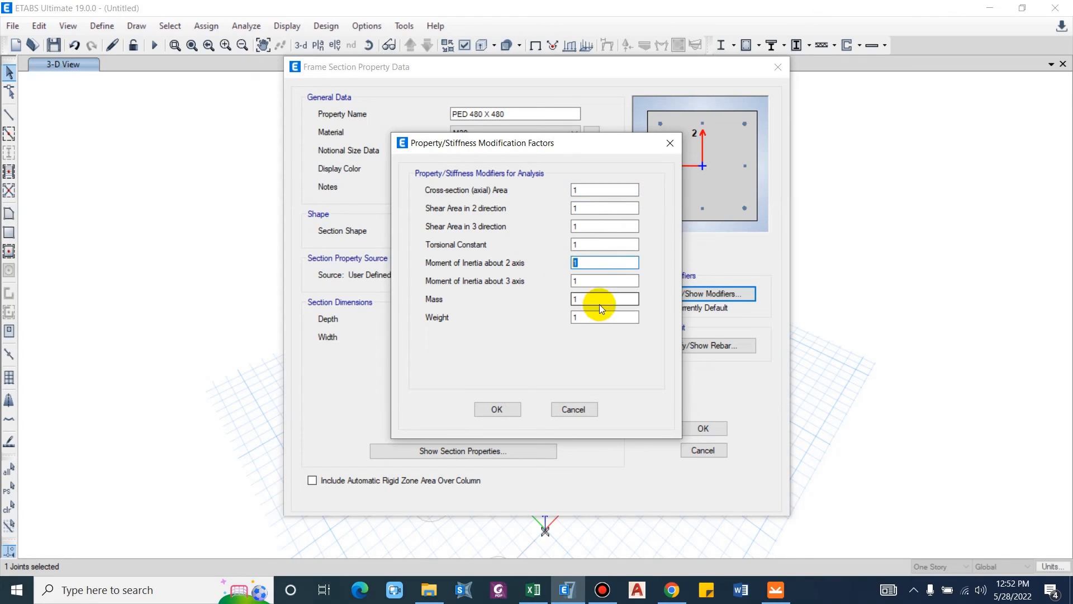
type("0.")
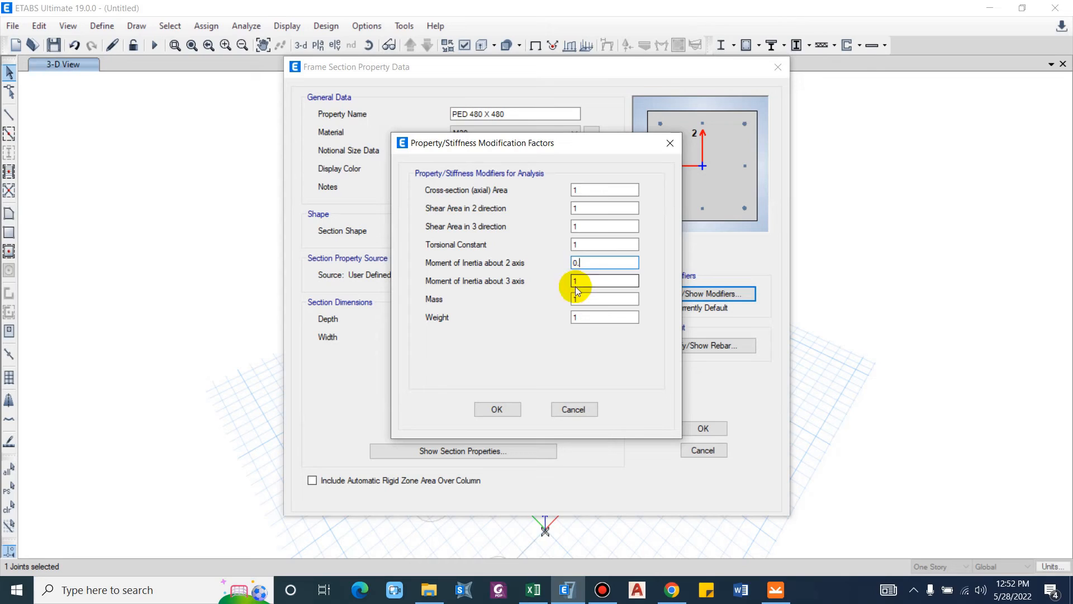
type("7")
double_click(582, 281)
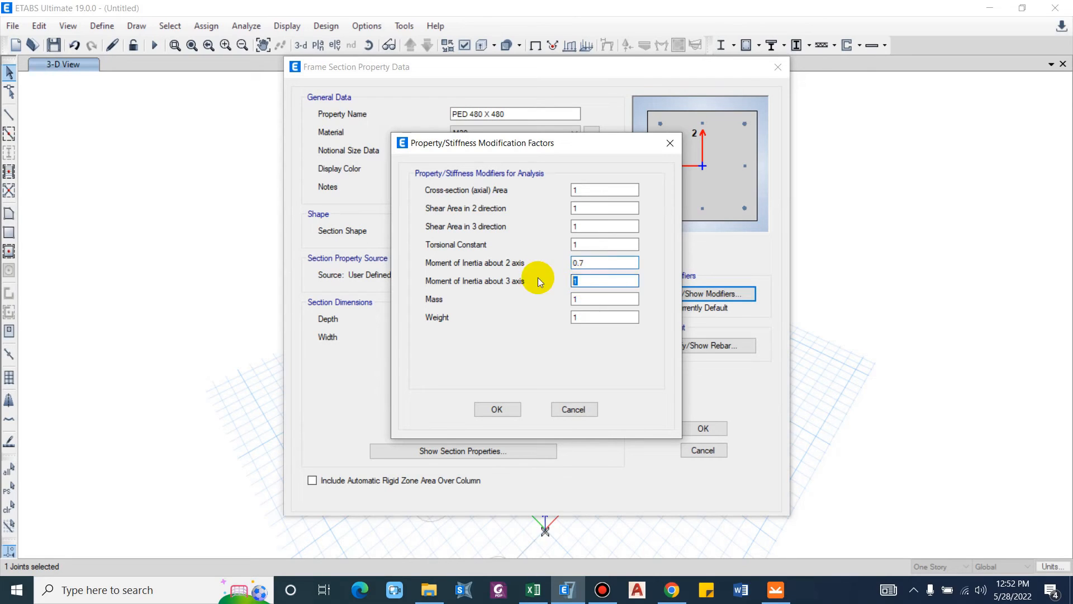
type("0.7")
Step: Set the shear area modifiers in the 2 and 3 directions to 0.4 and accept the PED 480 X 480 section definition
left_click(578, 208)
double_click(574, 208)
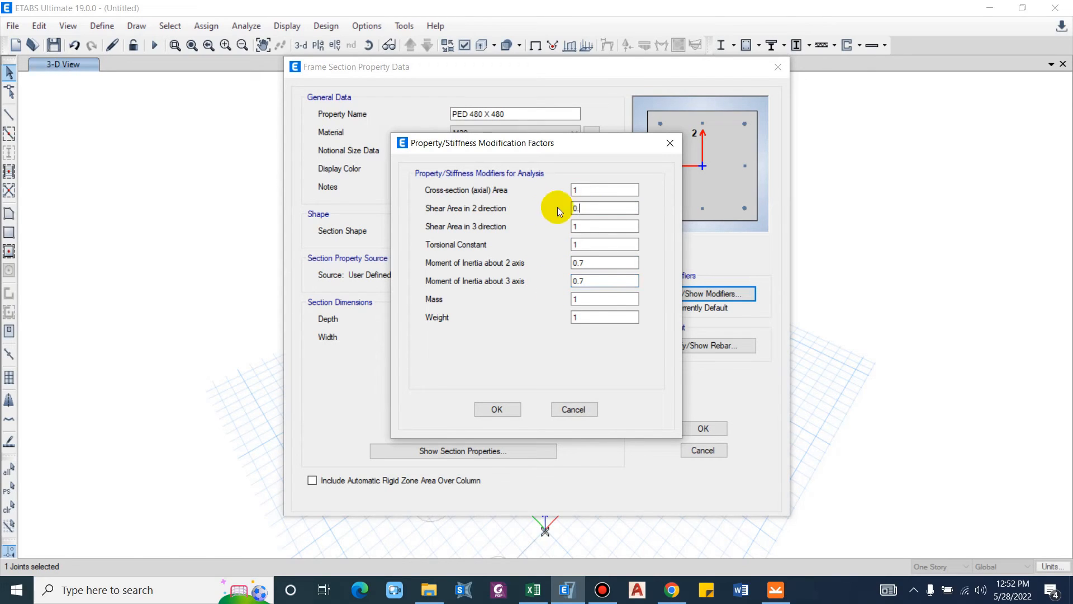
type("0.4")
key("Tab")
type("04")
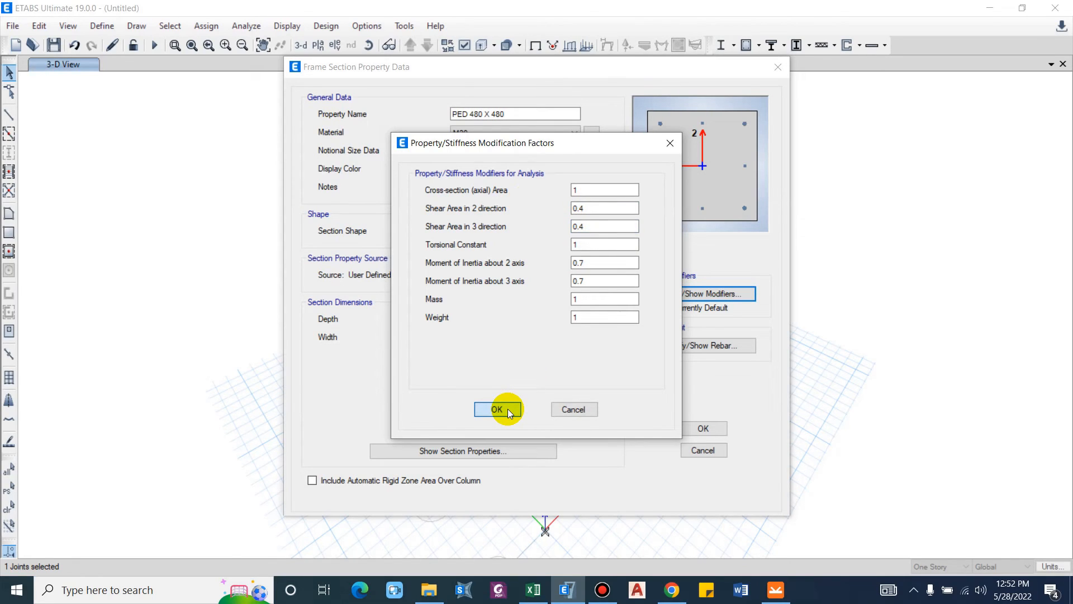
left_click(507, 408)
left_click(692, 428)
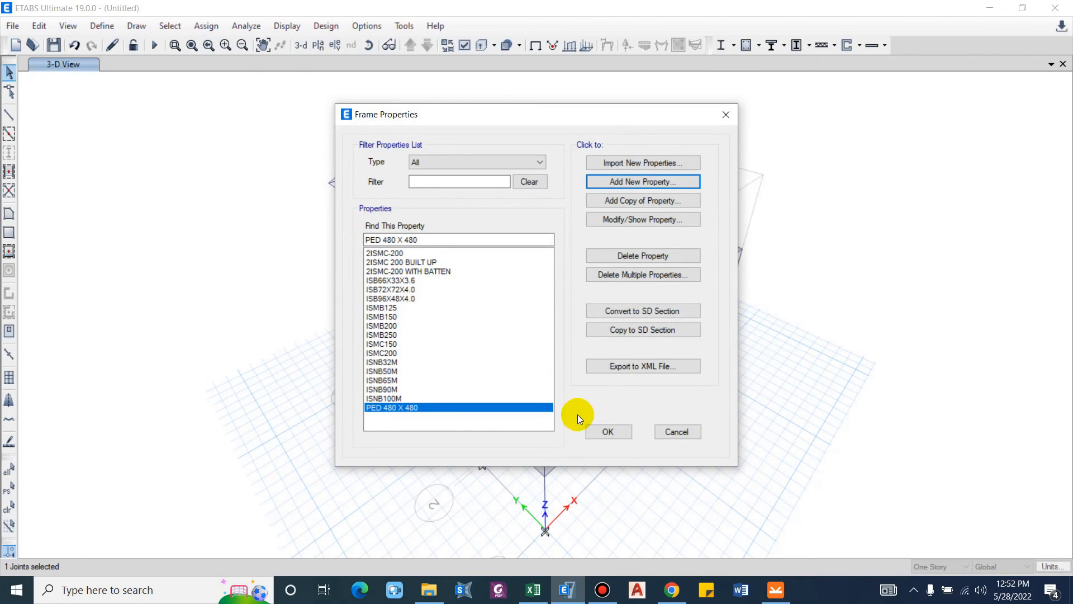
left_click(608, 428)
Step: Extrude the selected base joints into frames with dx 0, dy 0, dz -1 m and number 1
middle_click_drag(592, 424, 345, 389, "shift")
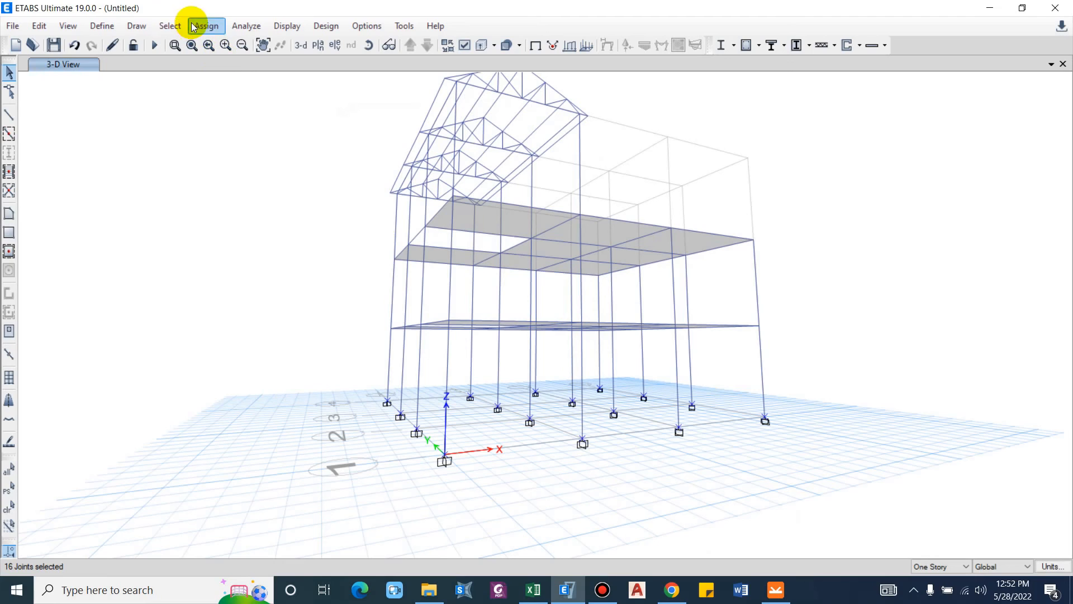
left_click(50, 26)
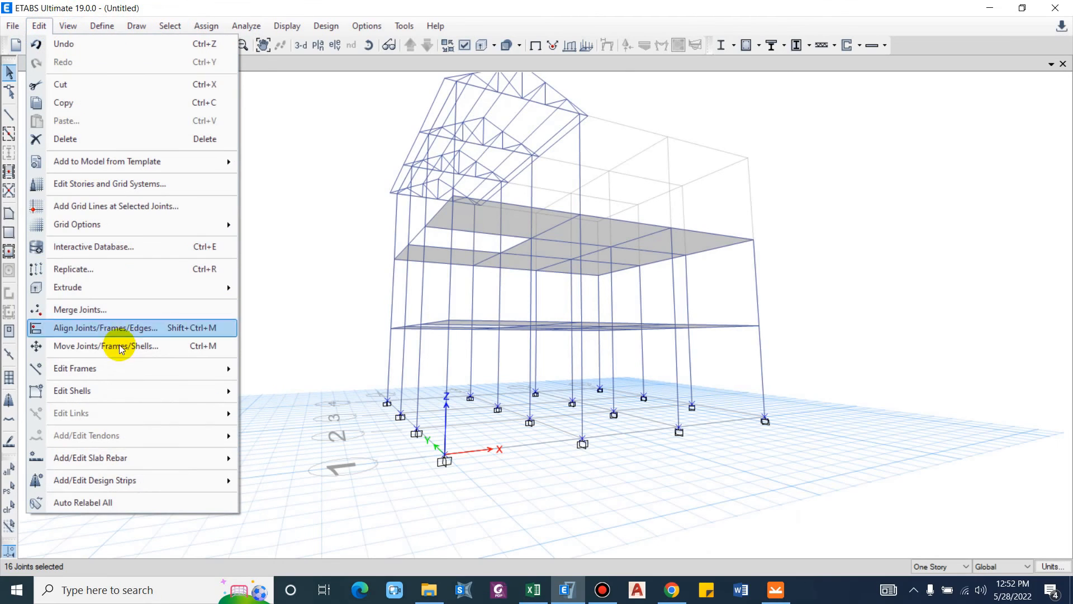
mouse_move(115, 368)
mouse_move(89, 287)
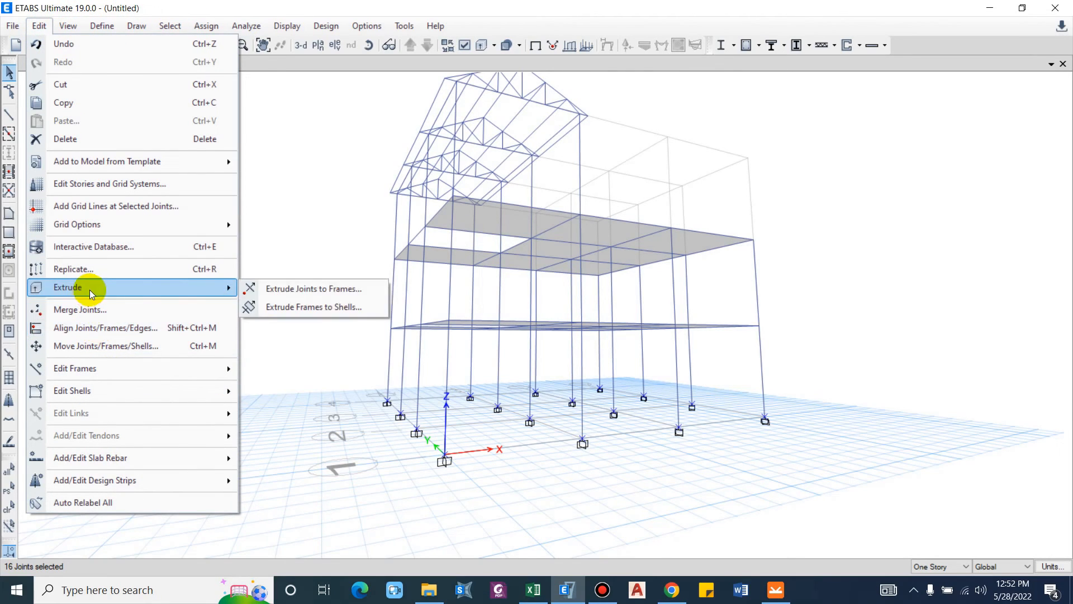
left_click(310, 289)
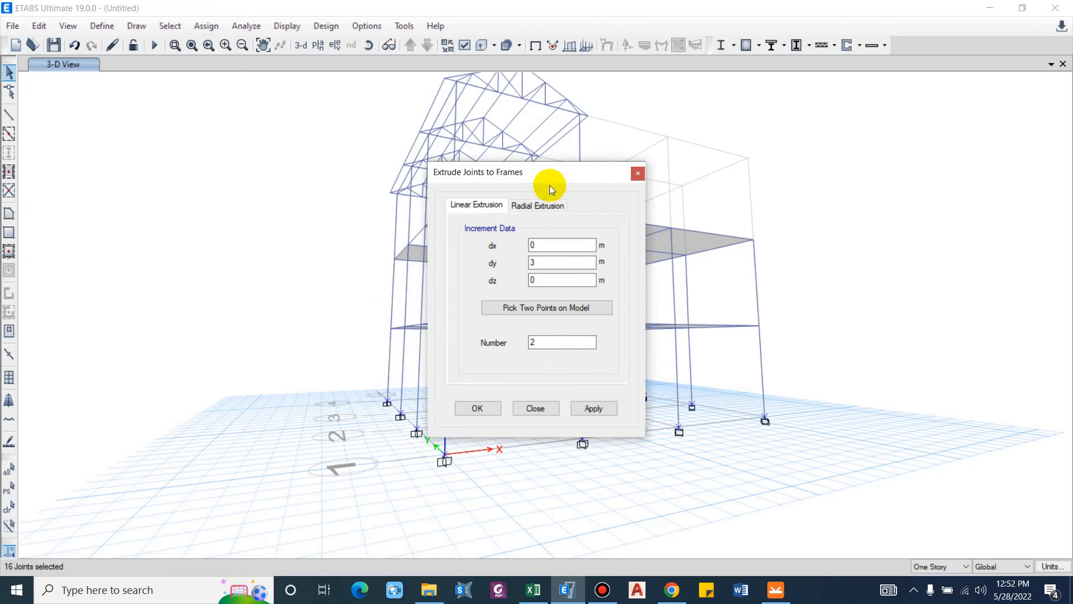
left_click_drag(548, 181, 283, 134)
double_click(283, 215)
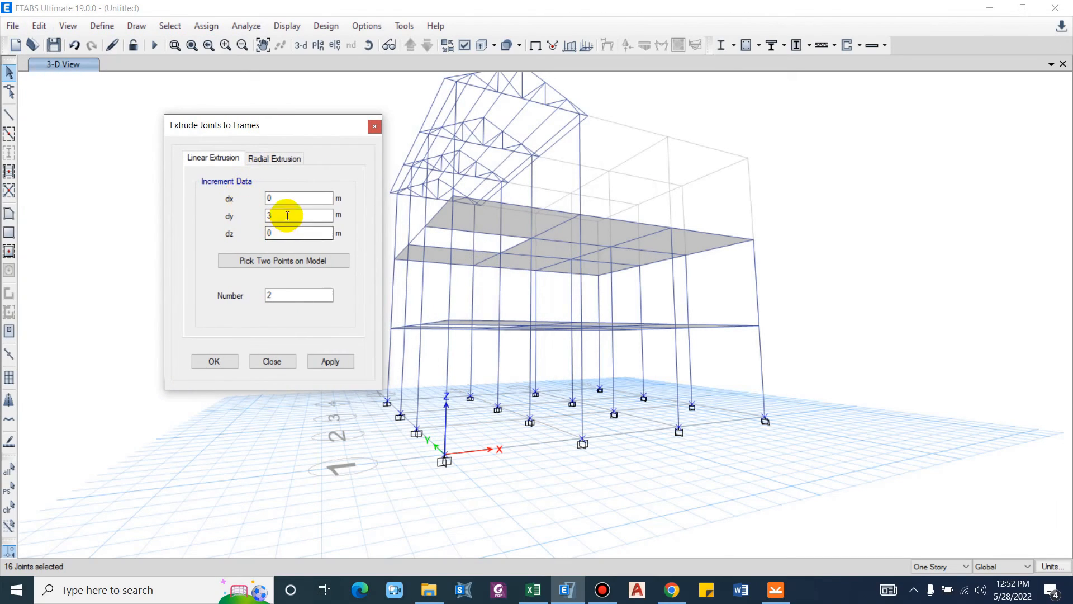
type("0")
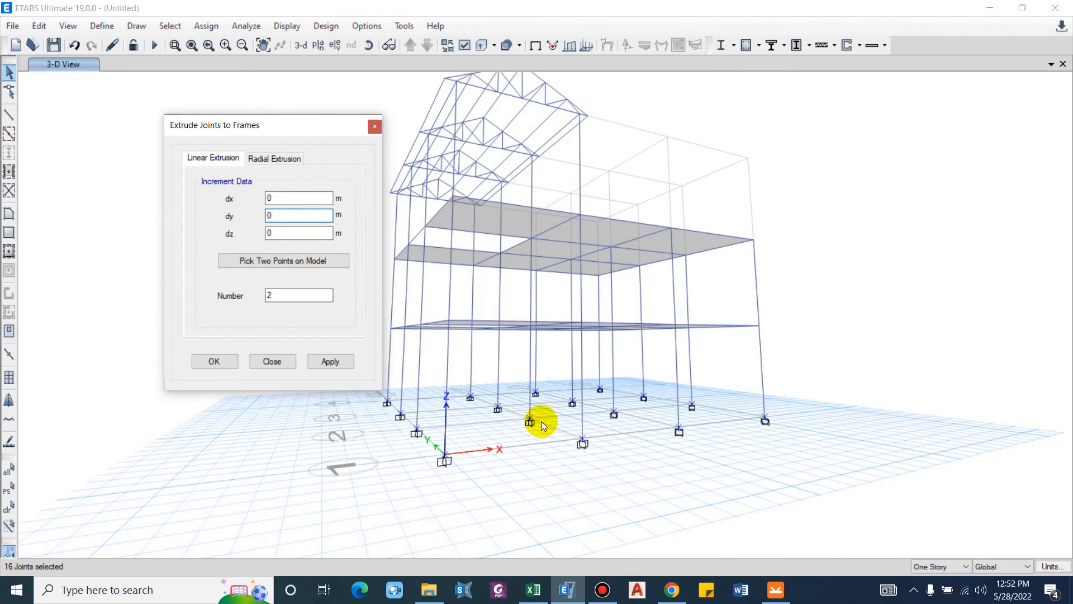
double_click(273, 233)
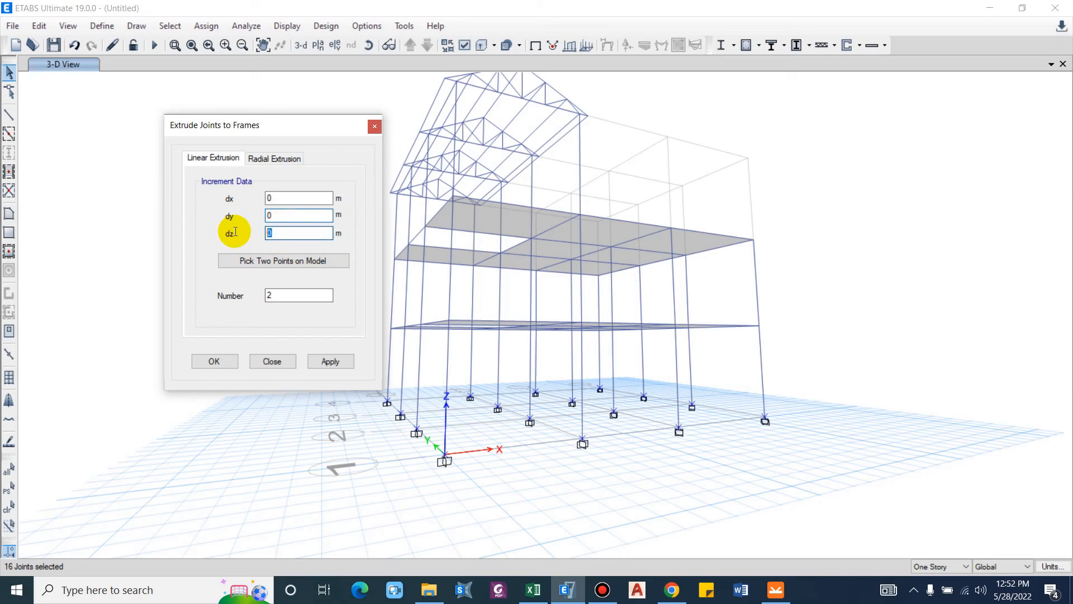
type("-1")
double_click(277, 294)
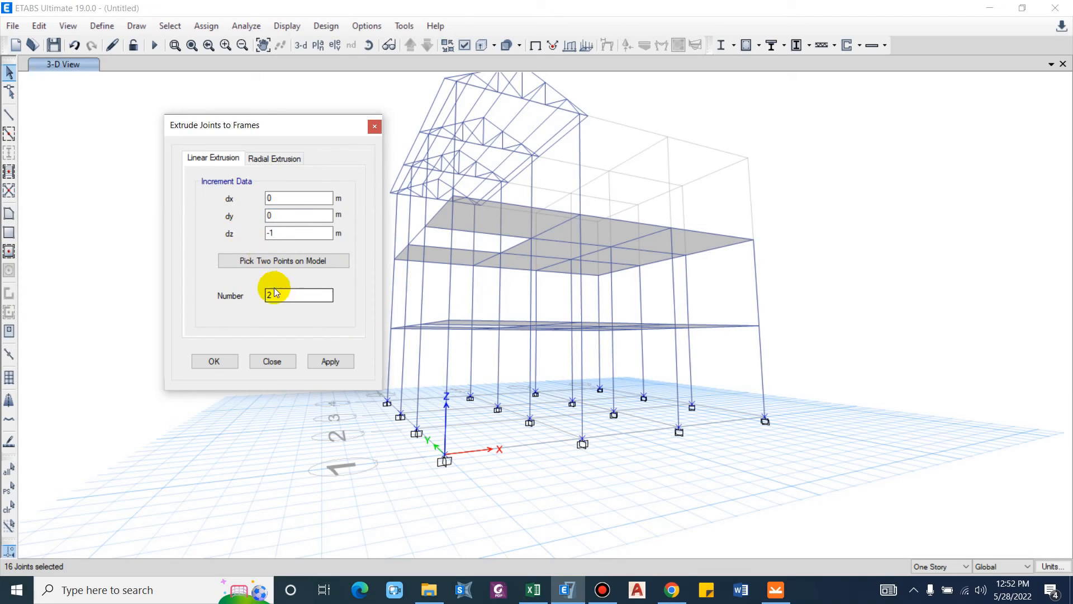
type("1")
left_click(326, 361)
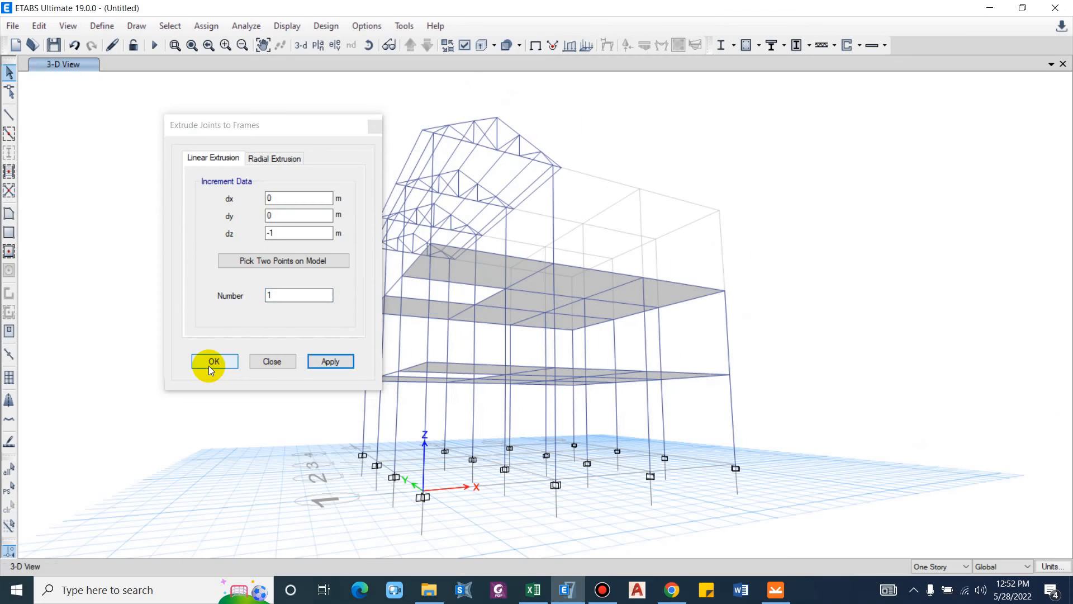
left_click(209, 366)
Step: Select the extruded frames below the base level and assign them the PED 480 X 480 section
scroll(352, 330, "up", 5)
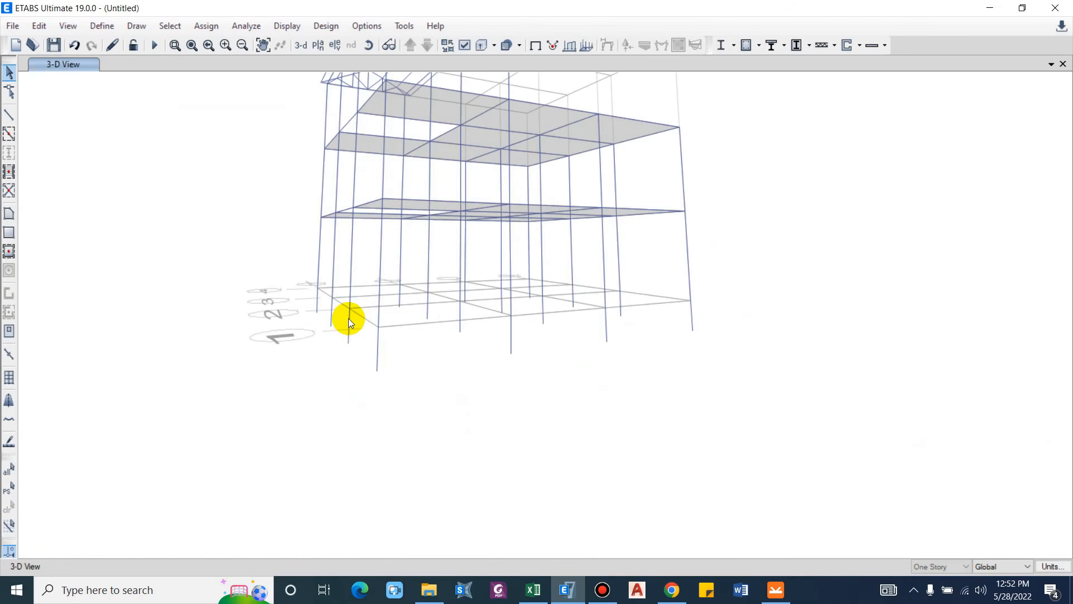
left_click_drag(271, 262, 706, 435)
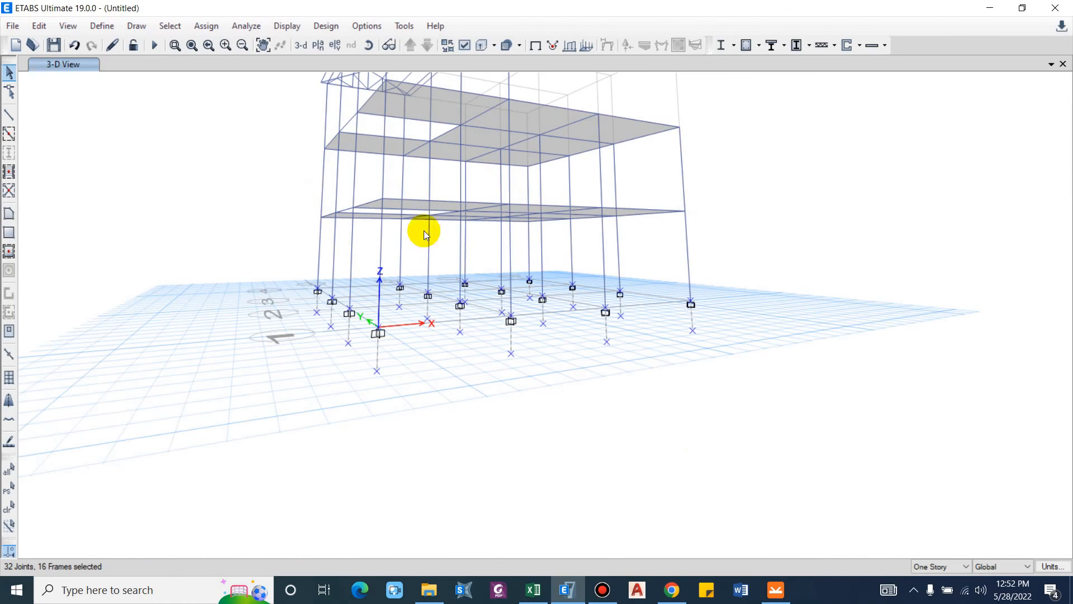
left_click(206, 25)
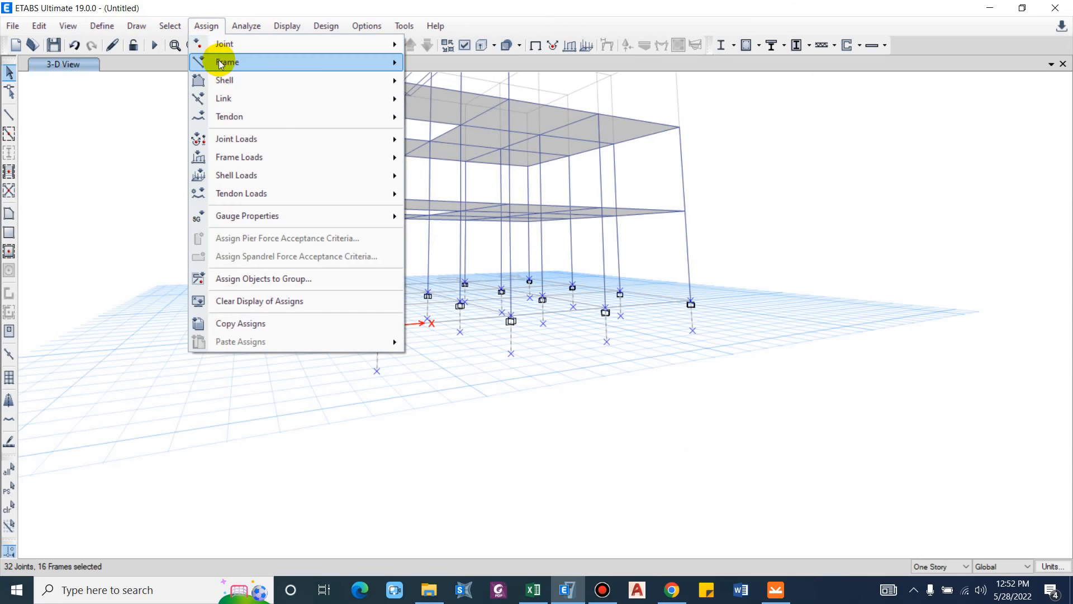
mouse_move(219, 60)
left_click(467, 76)
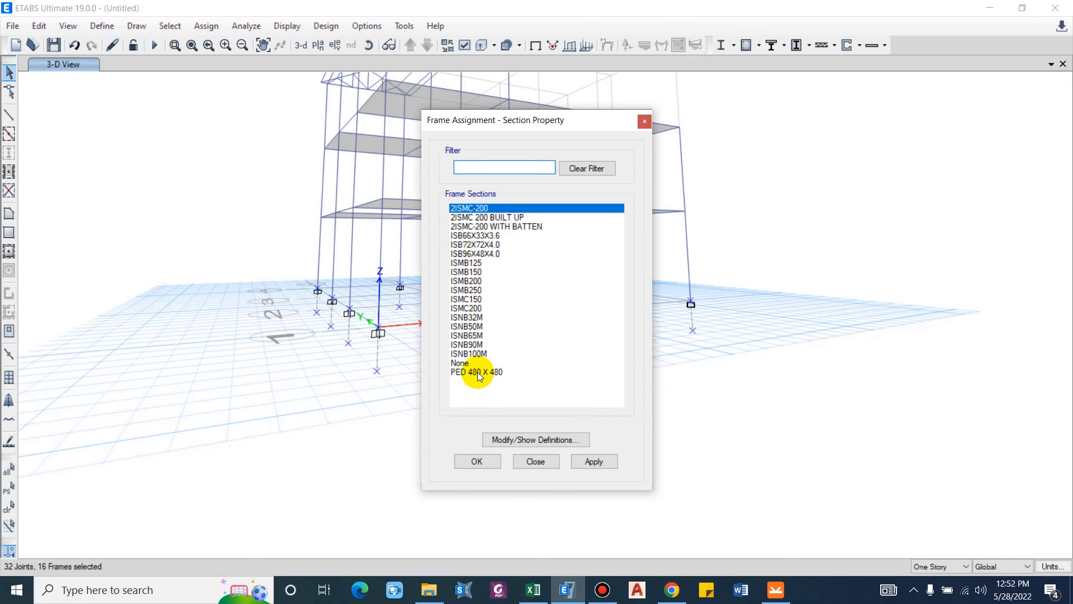
left_click(478, 372)
left_click(594, 461)
left_click(469, 461)
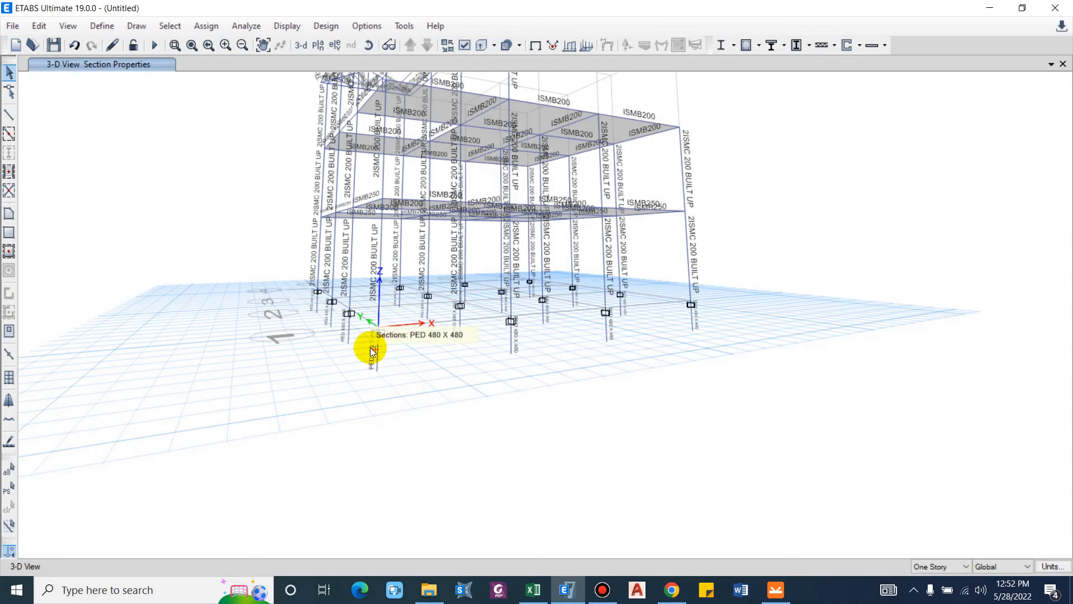
Step: Select the base-level joints between the steel columns and pedestals and remove all their restraints
middle_click_drag(296, 339, 301, 275, "shift")
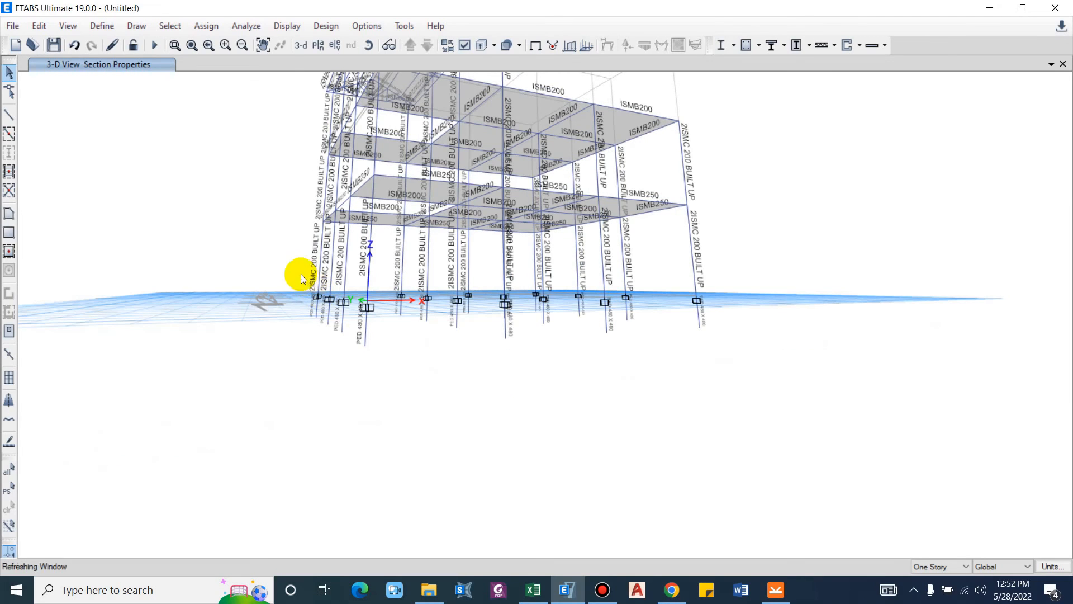
left_click_drag(603, 320, 724, 308)
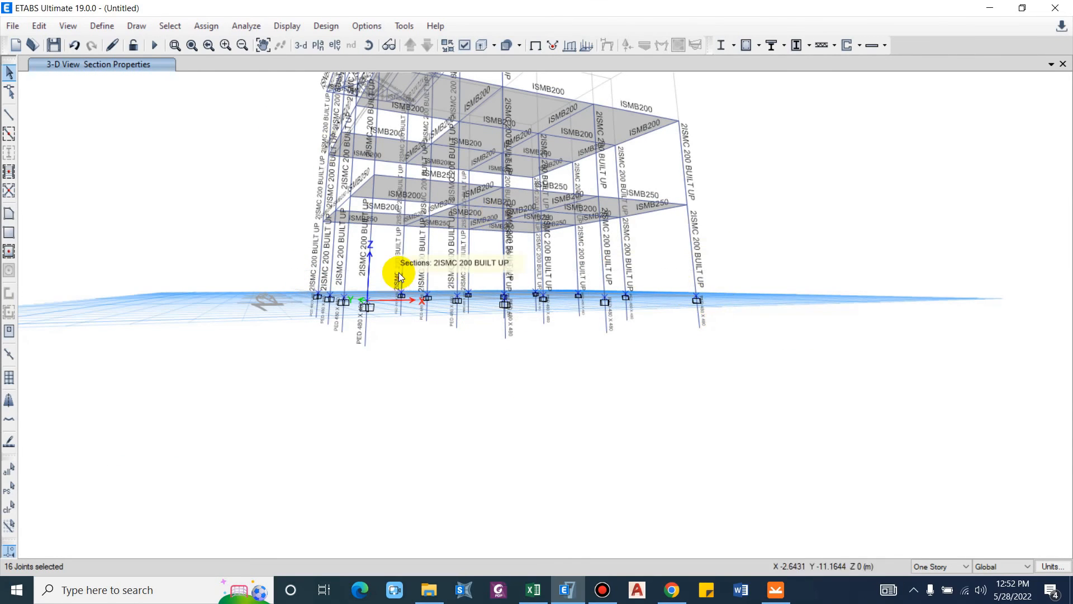
middle_click_drag(396, 270, 267, 256, "shift")
left_click_drag(269, 258, 768, 378)
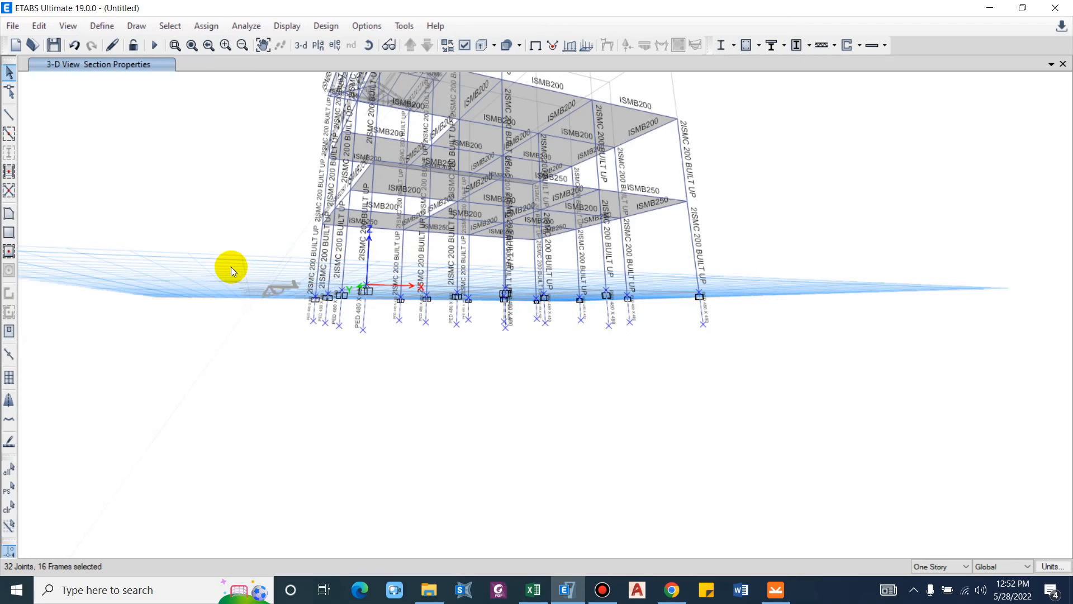
key("Escape")
left_click_drag(292, 284, 731, 305)
left_click(216, 27)
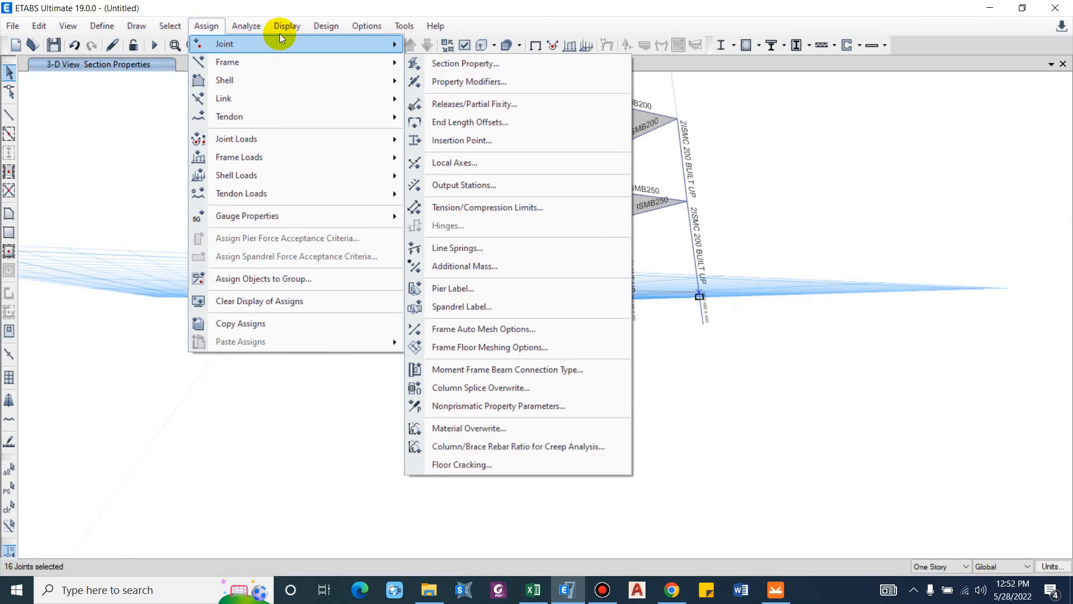
mouse_move(302, 43)
left_click(453, 45)
left_click(584, 340)
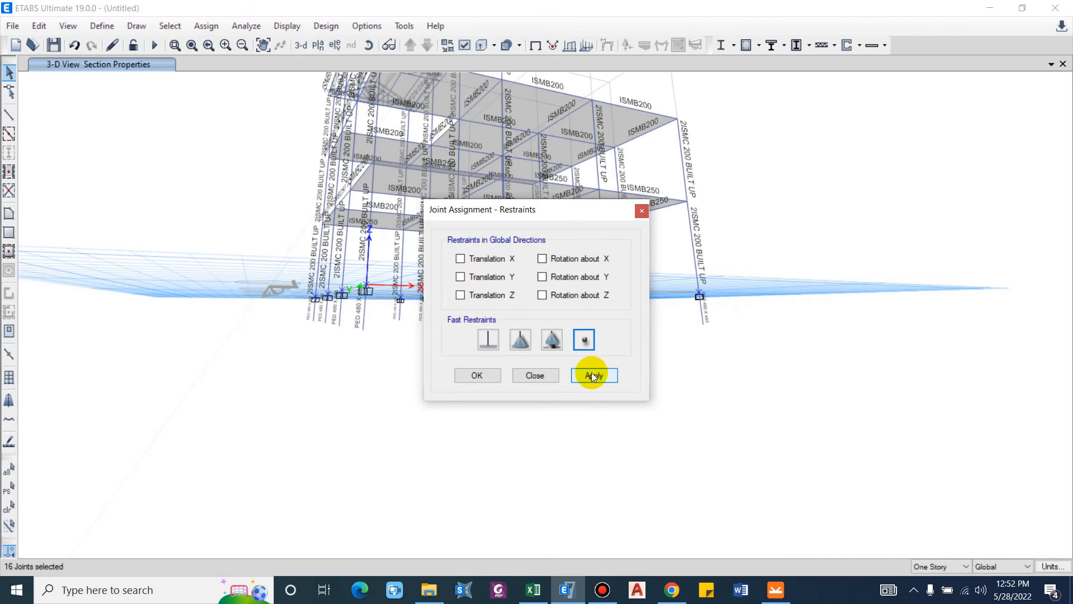
left_click(593, 373)
Step: Select the bottom joints of all pedestals and assign fixed restraints in all translations and rotations
left_click_drag(270, 306, 841, 387)
left_click(206, 26)
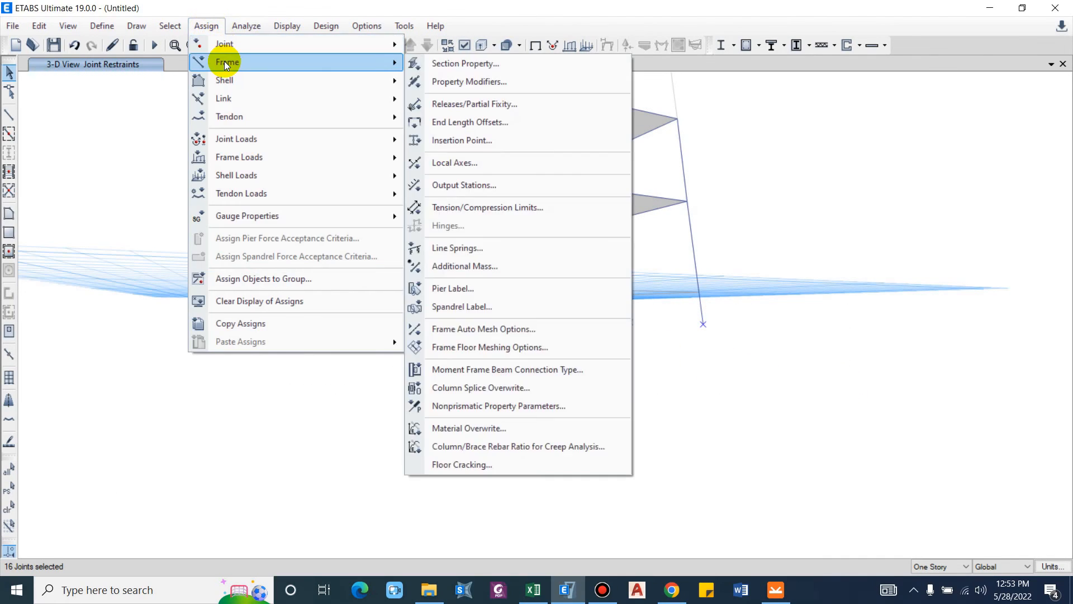
mouse_move(251, 43)
left_click(469, 48)
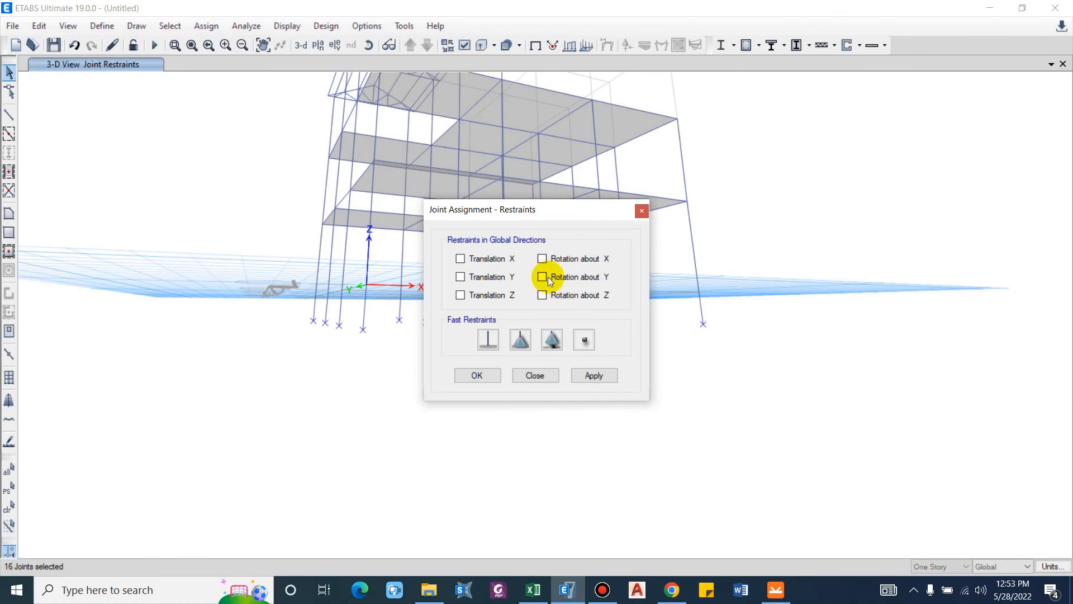
left_click(494, 341)
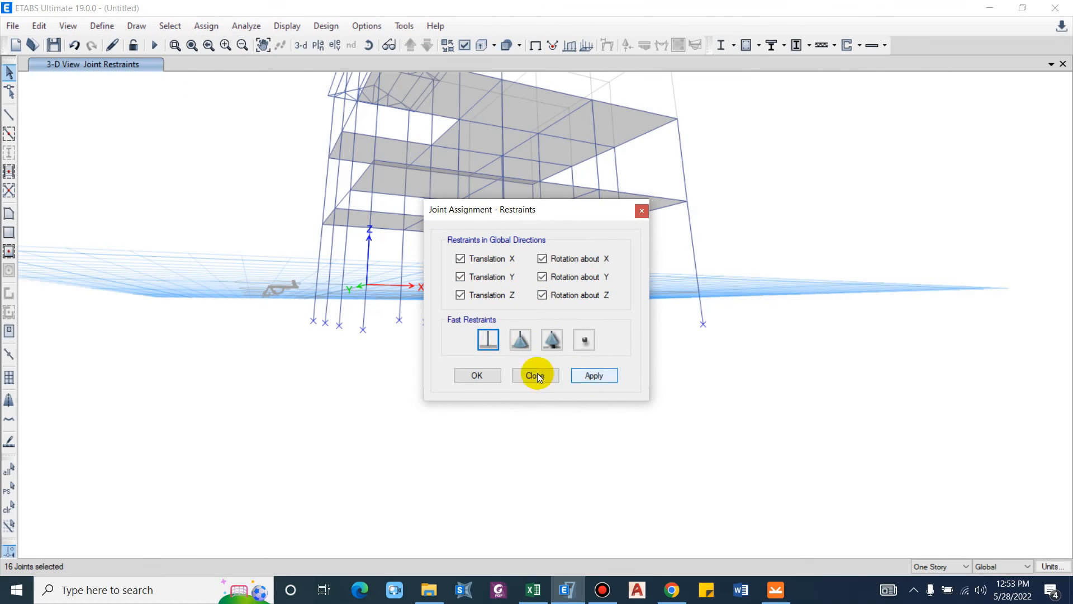
left_click(460, 375)
Step: Display the frames as extruded sections to inspect the pedestals beneath the columns
middle_click_drag(366, 351, 364, 371)
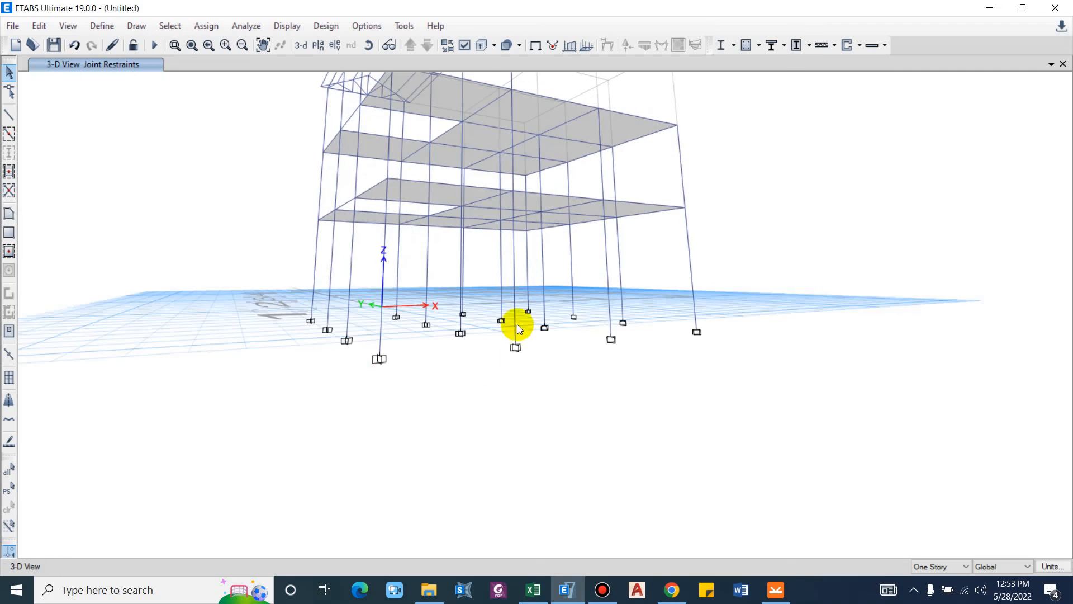
middle_click_drag(518, 324, 521, 342)
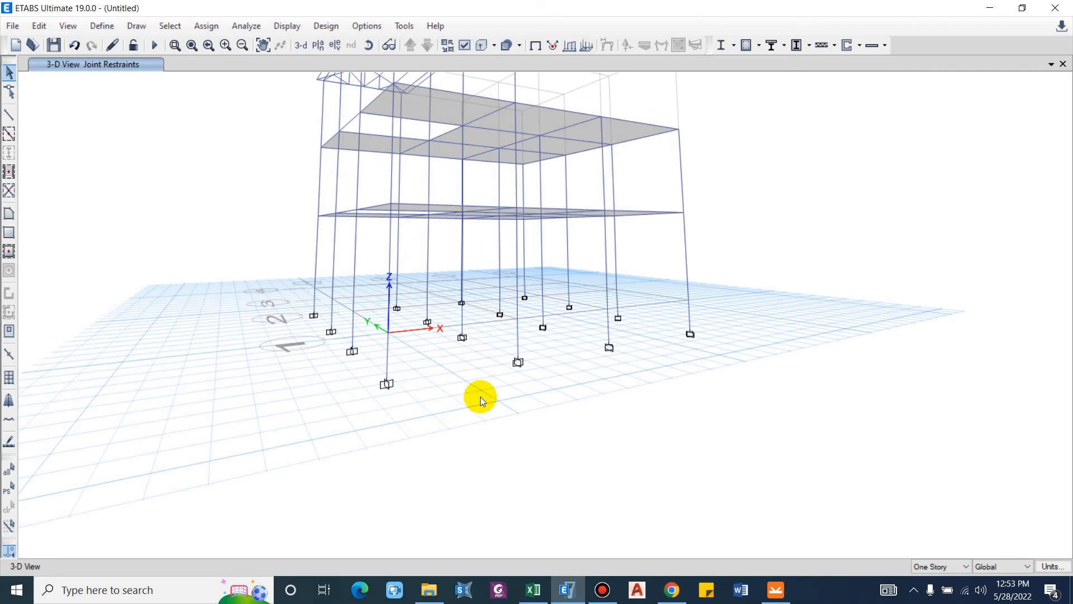
middle_click_drag(522, 335, 510, 225)
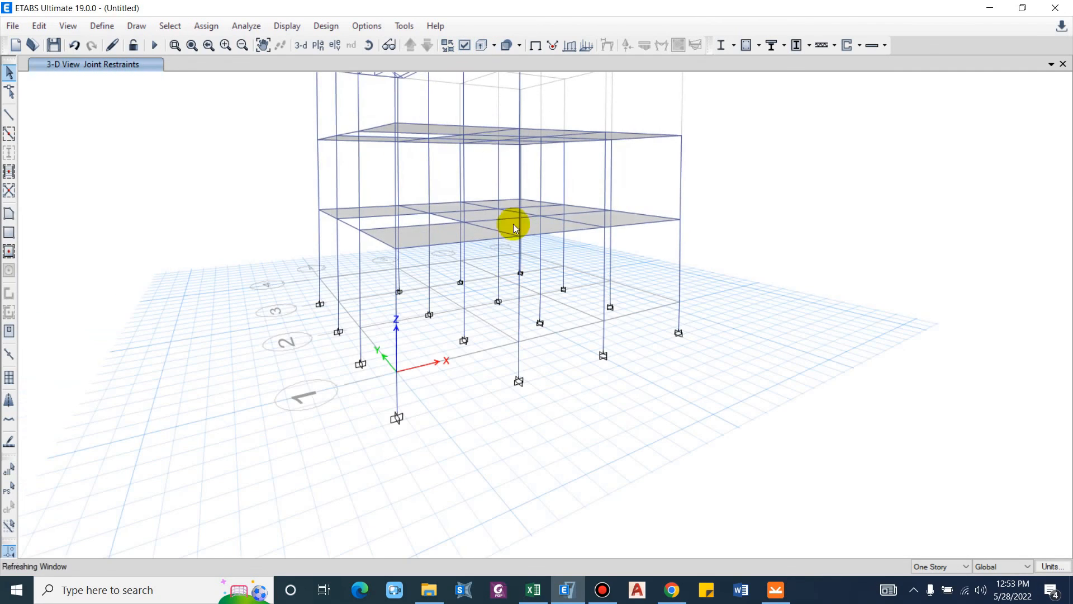
left_click(480, 47)
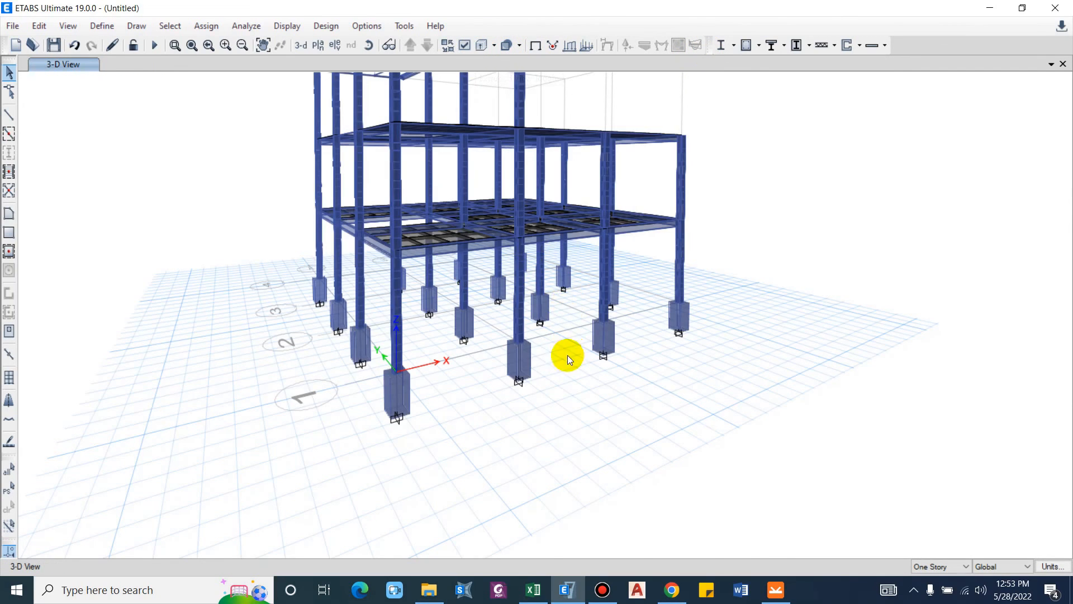
Step: Run the structural analysis, saving the model as (Untitled).EDB in the ETABS folder
scroll(585, 327, "up", 5)
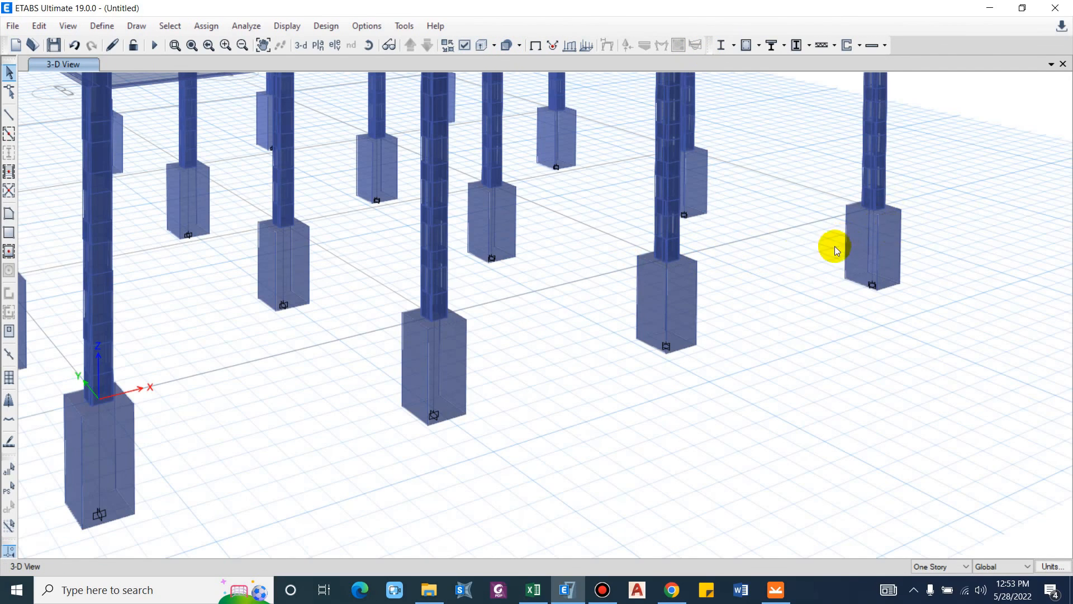
scroll(726, 308, "down", 5)
middle_click_drag(598, 371, 294, 302, "shift")
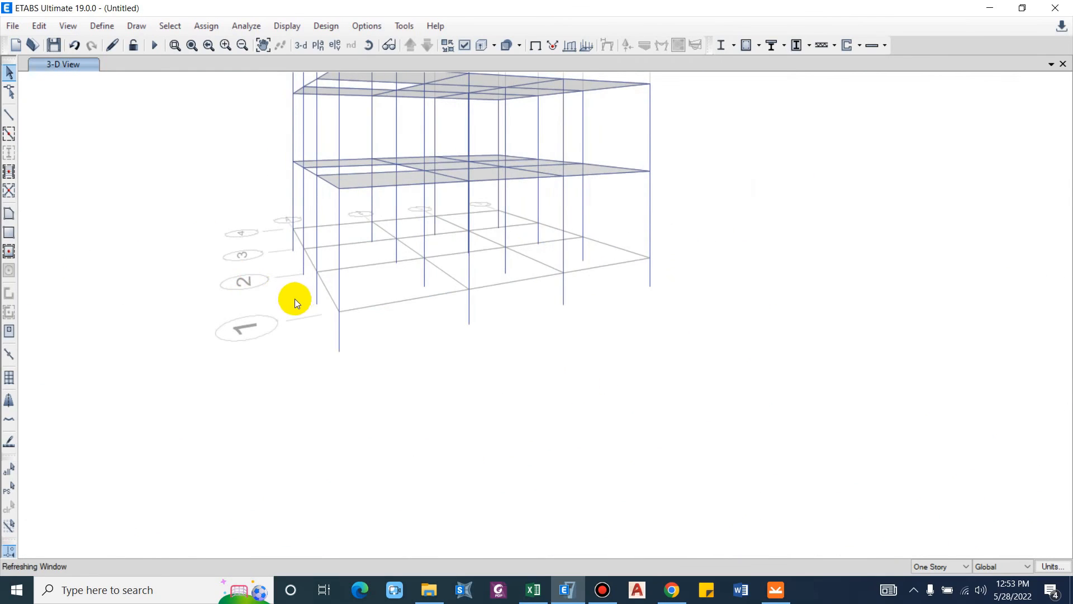
left_click(153, 45)
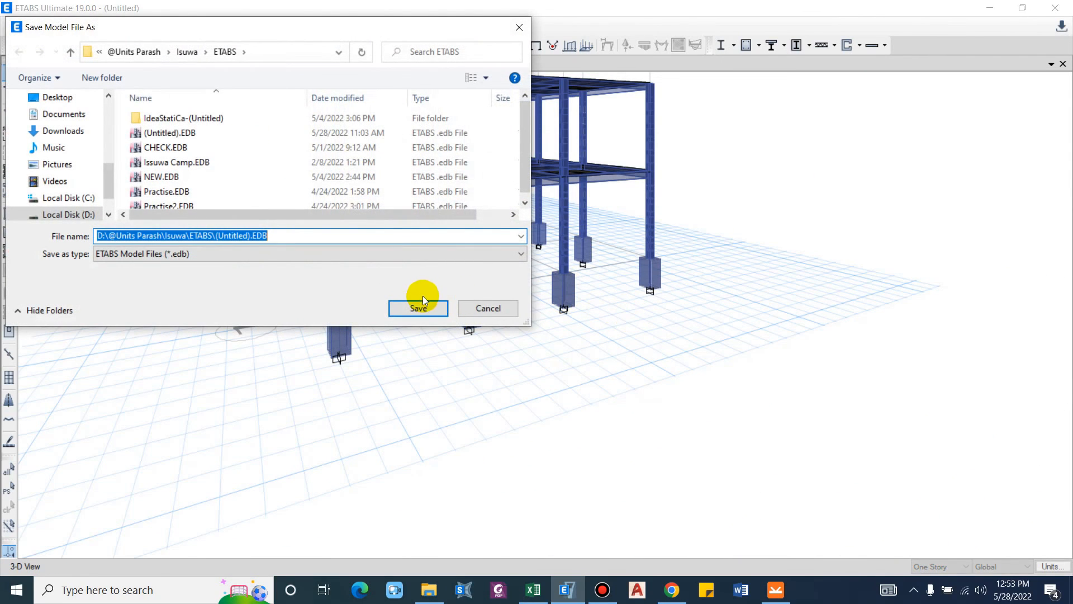
left_click(440, 311)
left_click(565, 297)
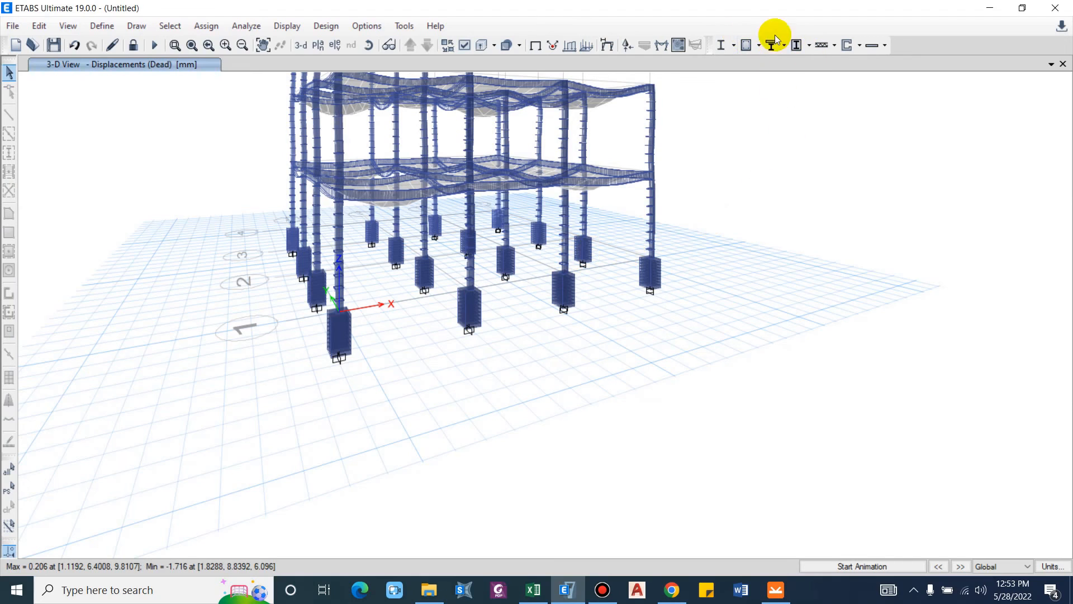
Step: Keep IS 456:2000 as the concrete frame design code in the design preferences and run the concrete frame design
left_click(759, 48)
left_click(779, 66)
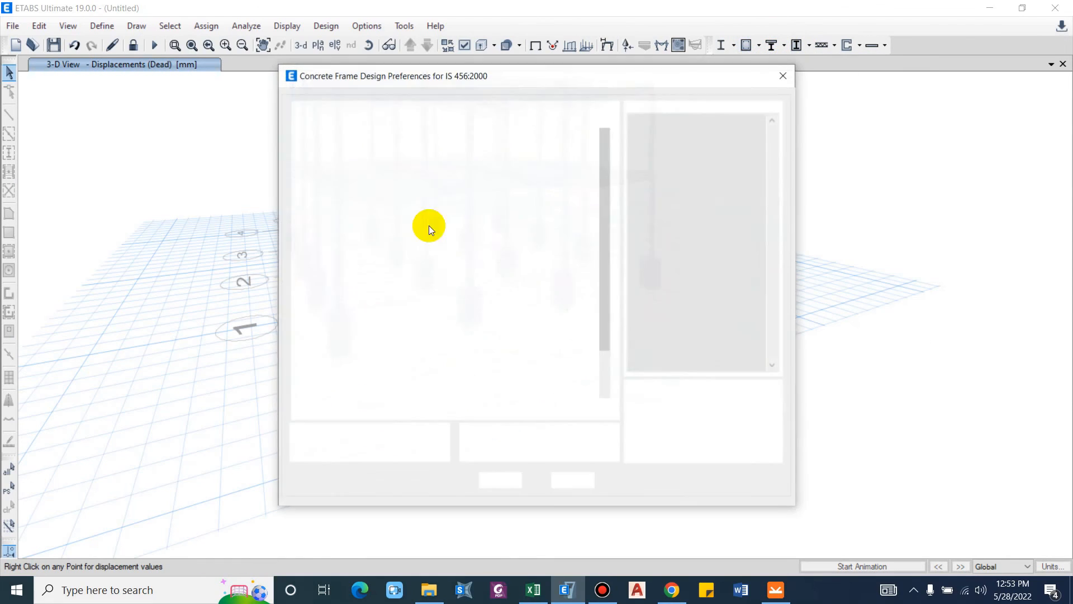
left_click(513, 139)
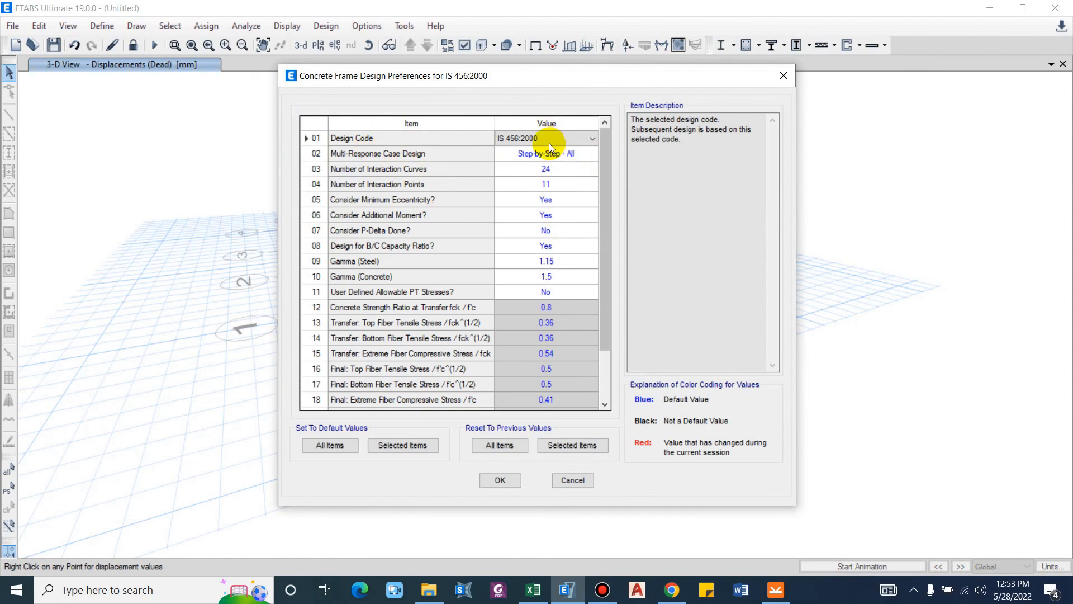
left_click(511, 479)
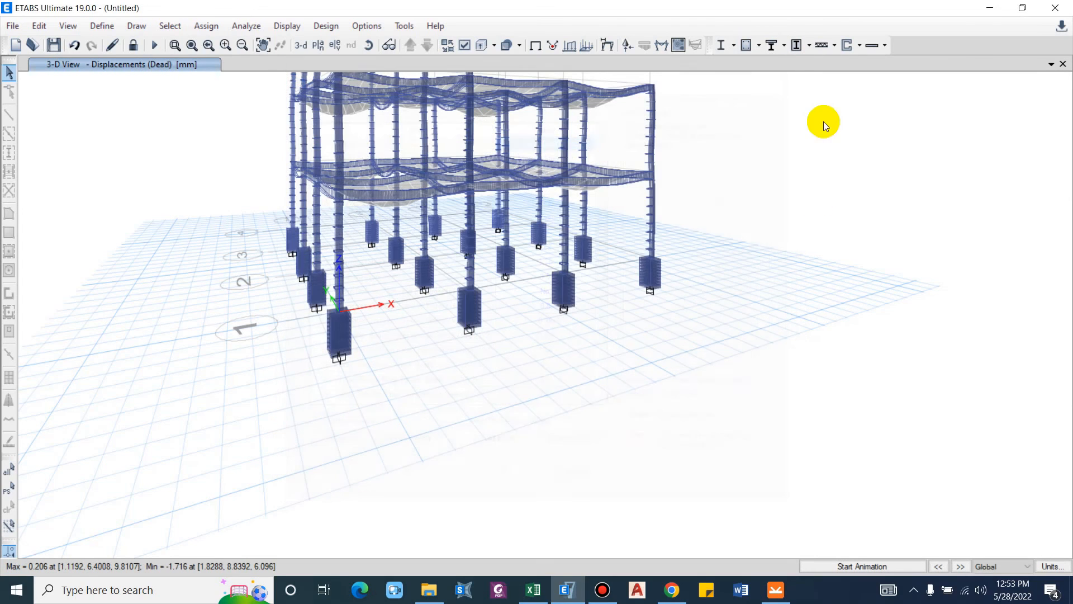
left_click(748, 45)
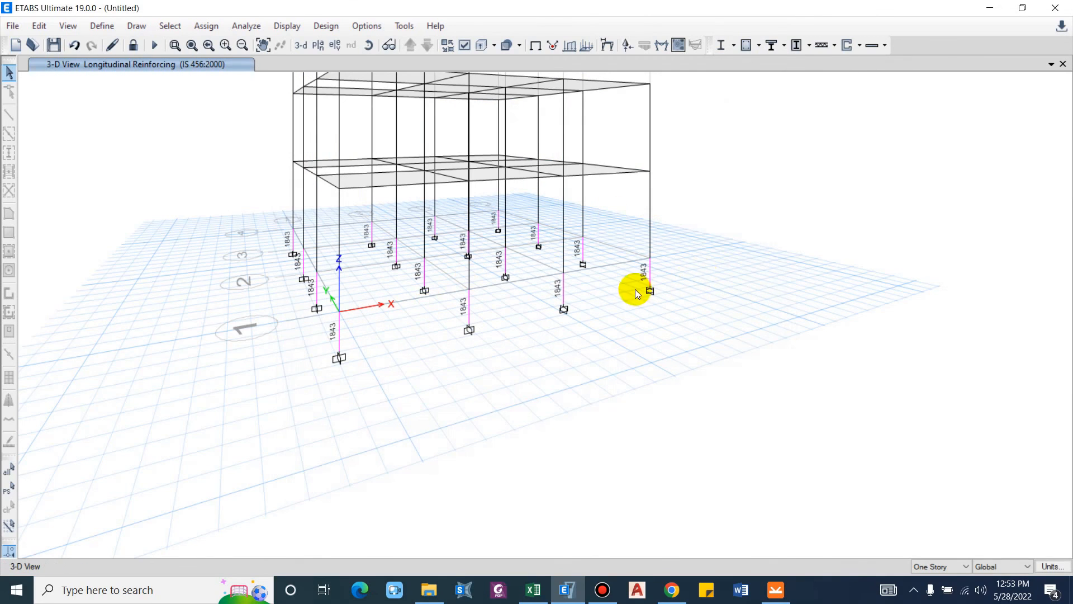
Step: Examine the pedestals' longitudinal reinforcement and review the design details of an interior pedestal, including its rebar area, rebar percentage and shear design
scroll(577, 252, "up", 3)
scroll(659, 307, "down", 3)
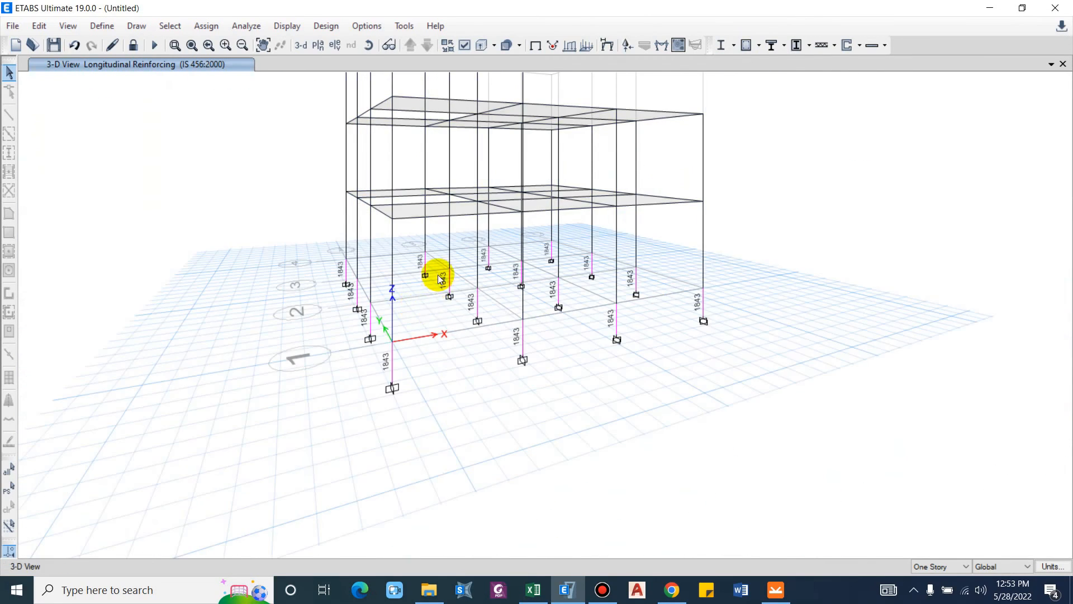
scroll(433, 268, "up", 3)
scroll(400, 237, "down", 3)
scroll(545, 254, "up", 5)
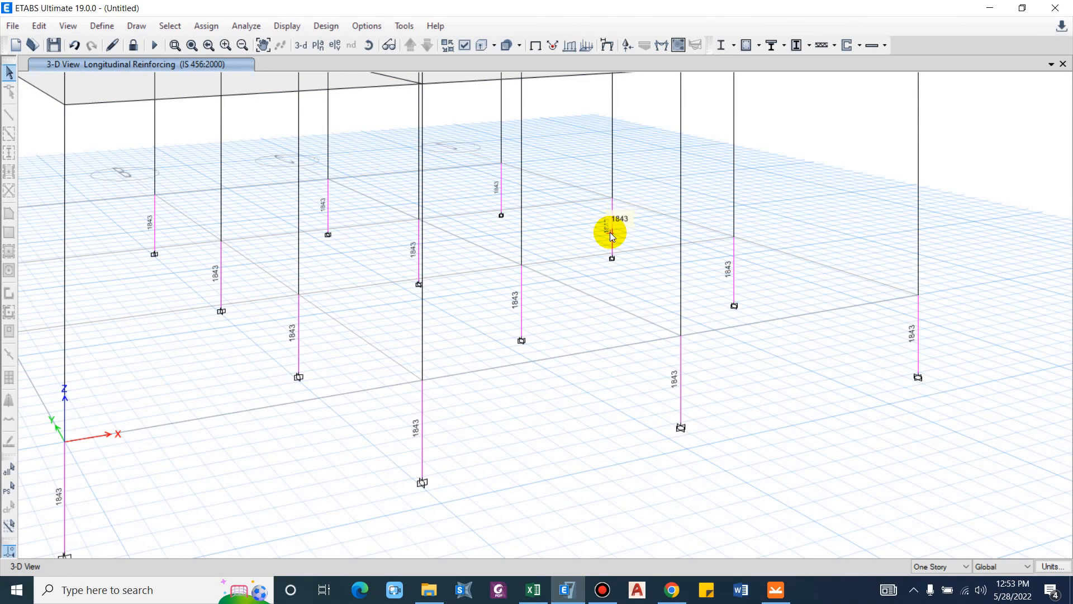
right_click(523, 309)
left_click(576, 406)
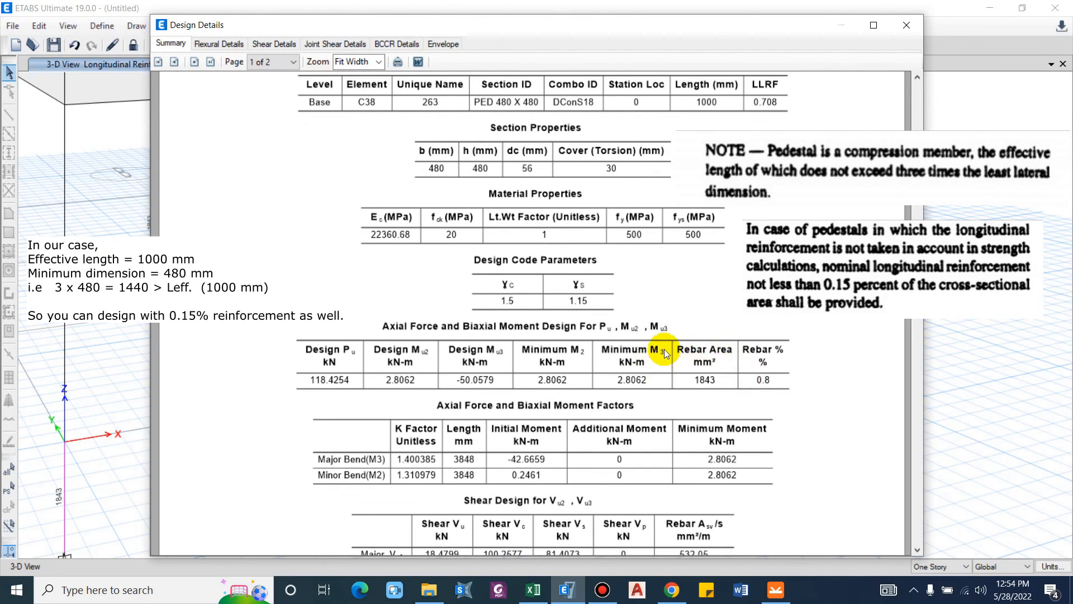
scroll(514, 386, "down", 3)
scroll(514, 385, "down", 2)
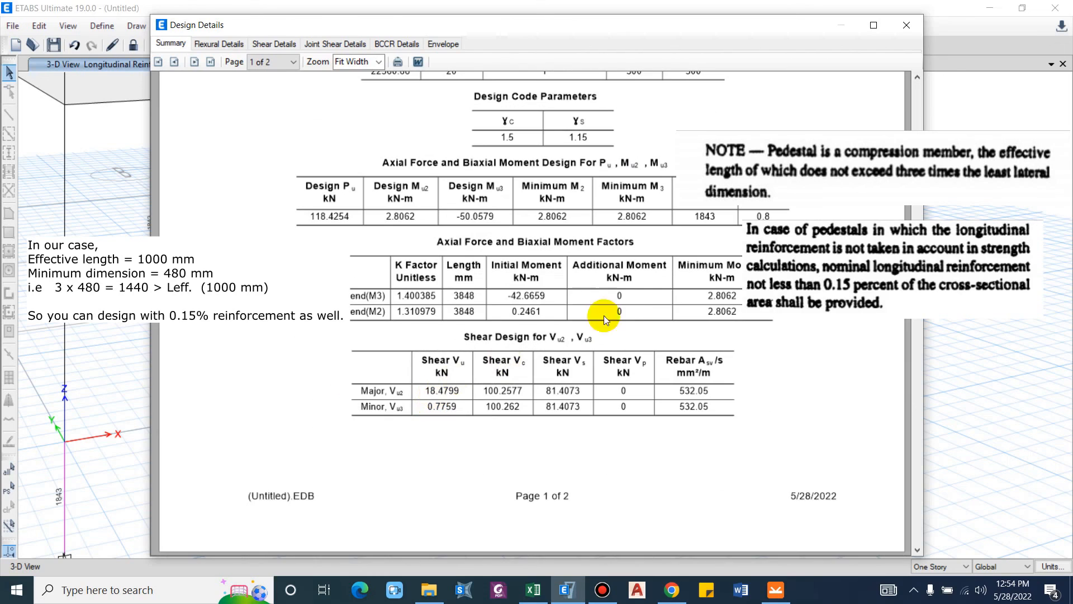
left_click(906, 25)
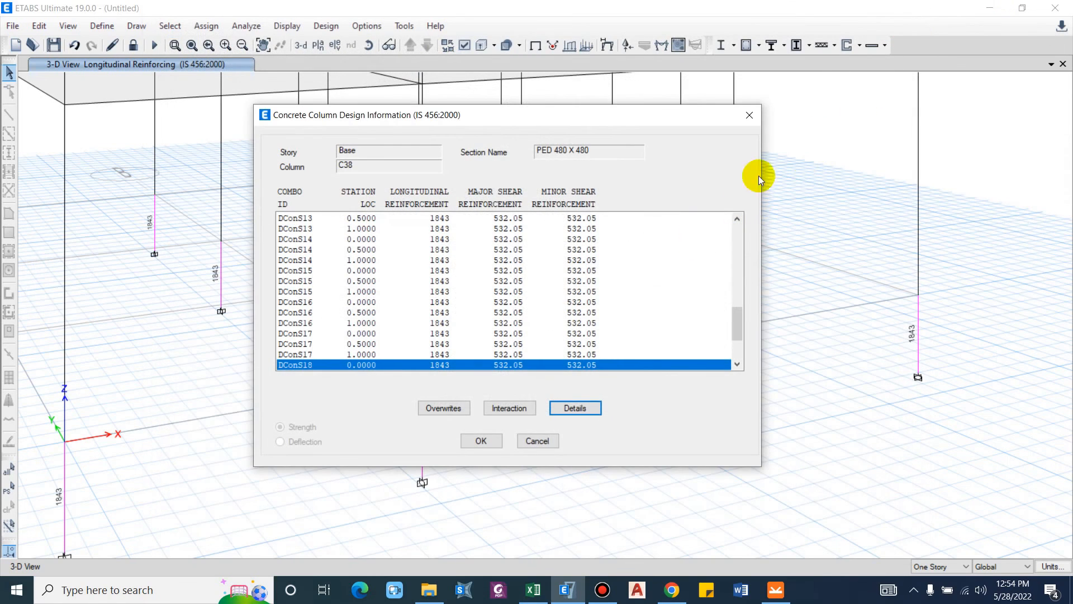
left_click(747, 116)
scroll(599, 296, "down", 3)
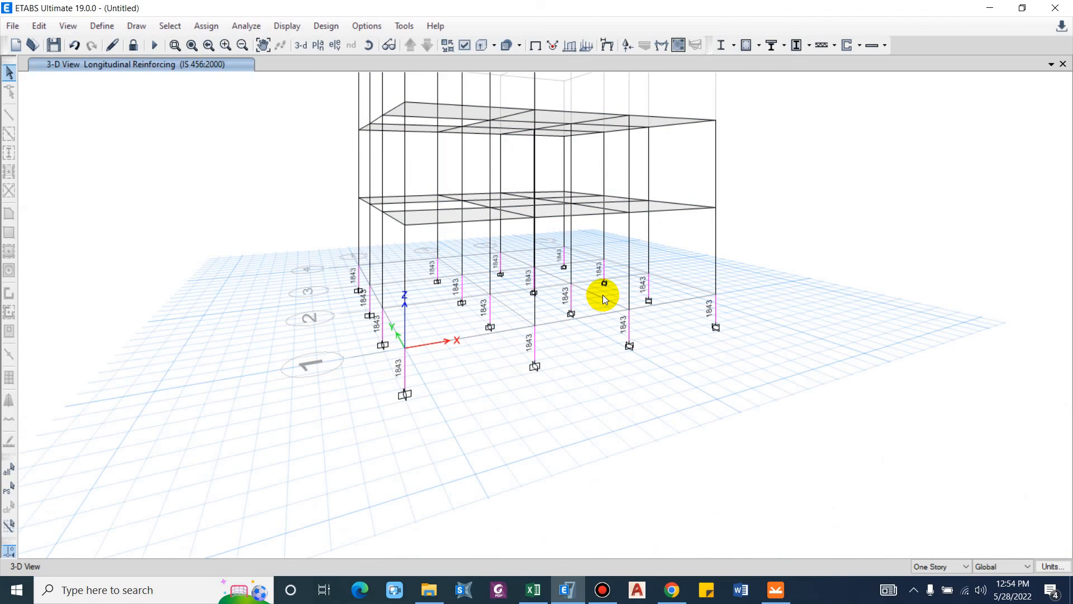
Step: Calculate the pedestal's provided bar area as 4 × 314 + 804 in Calculator and close it
key("XF86Calculator")
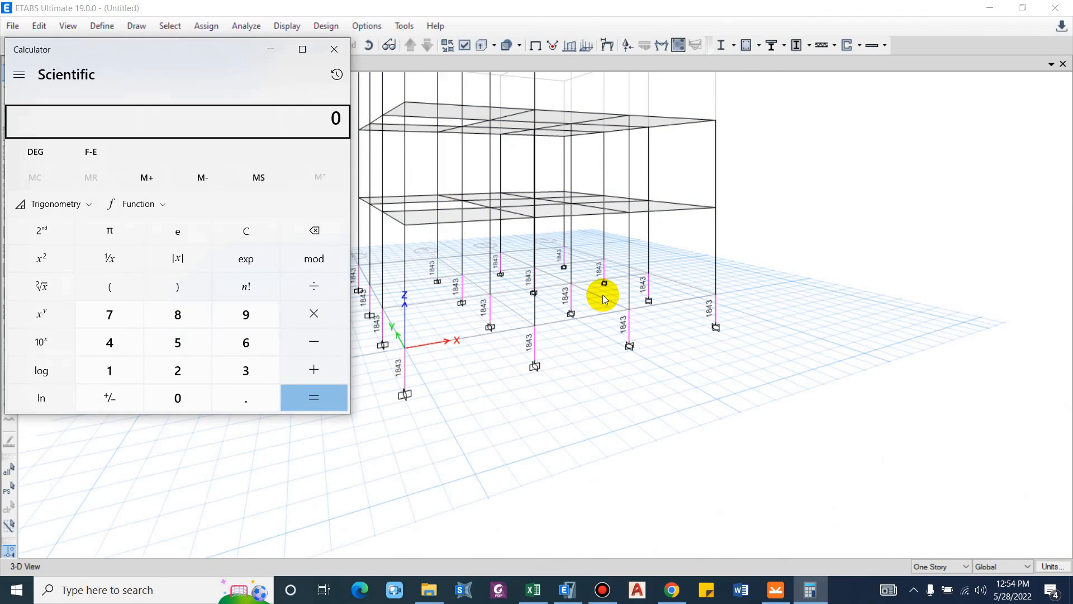
type("4")
type("20")
type("1")
key("Return")
type("4 × 314")
key("Return")
type("+804")
key("Return")
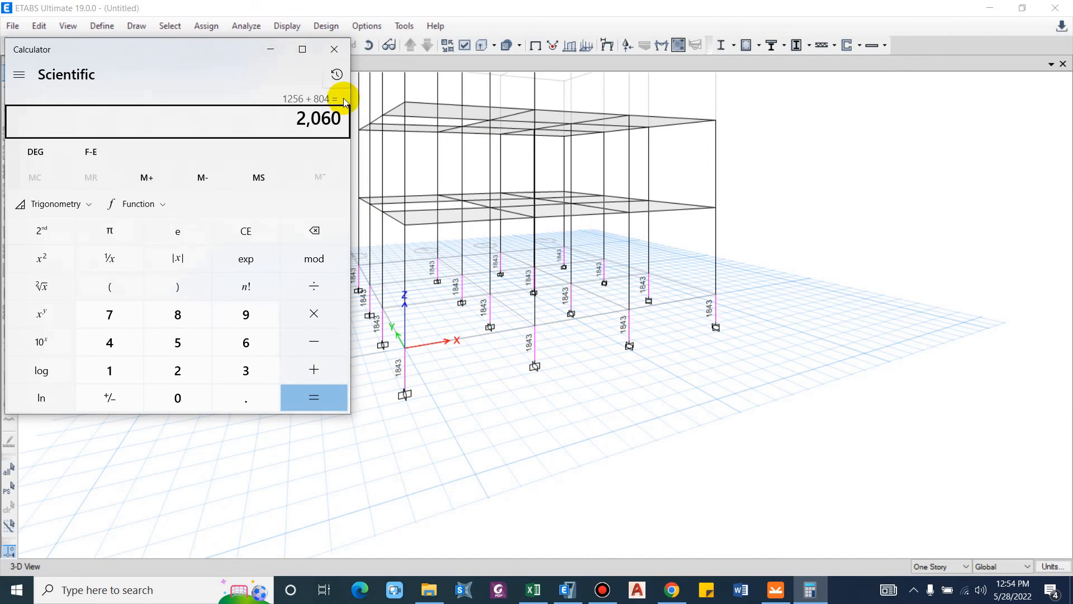
left_click(335, 50)
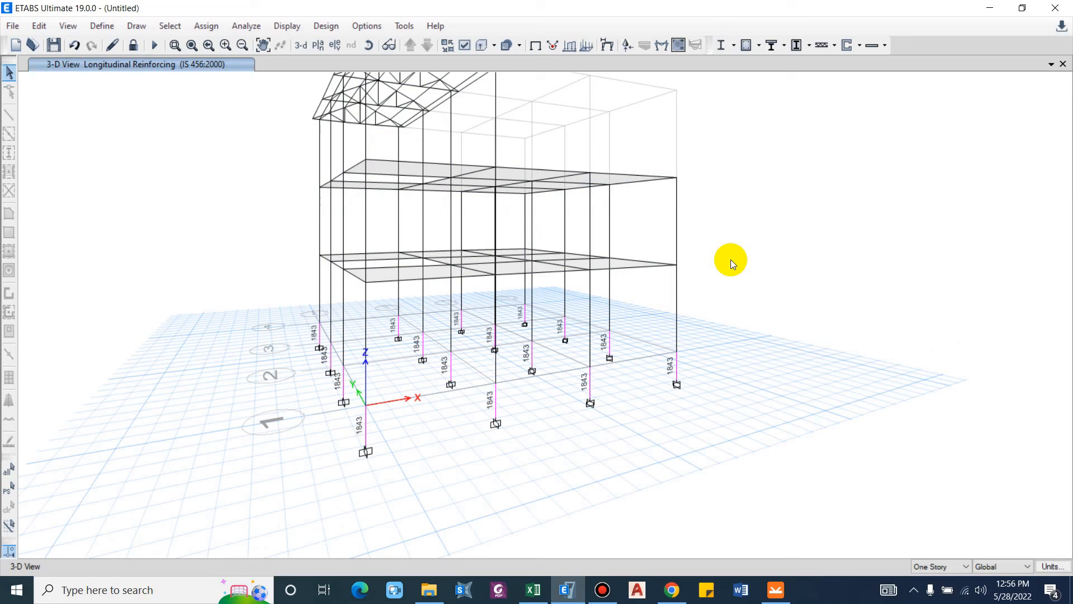
middle_click_drag(650, 305, 570, 354)
middle_click_drag(448, 299, 468, 334, "shift")
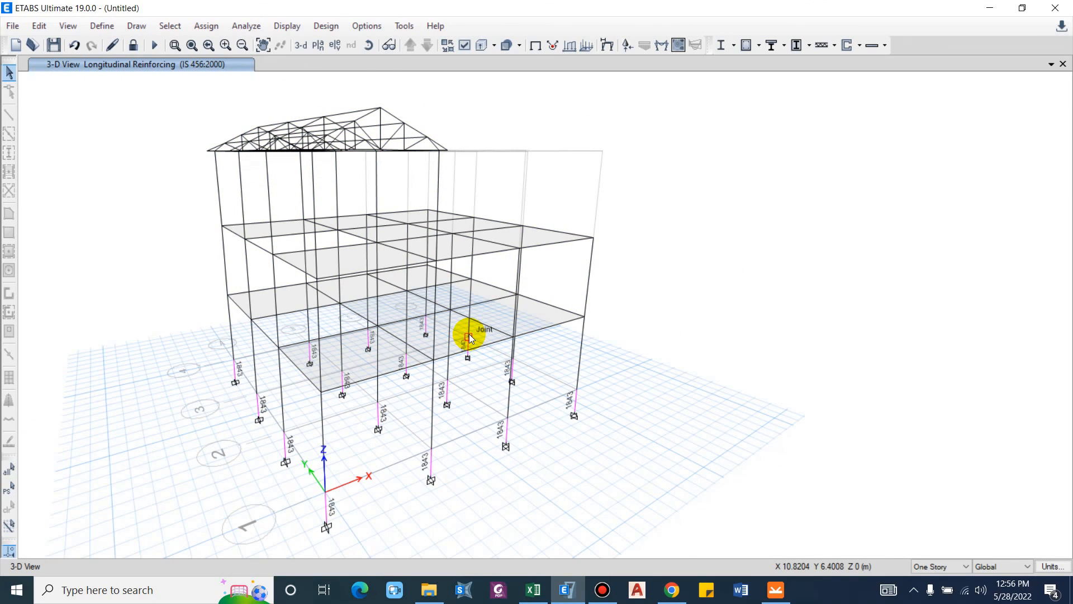